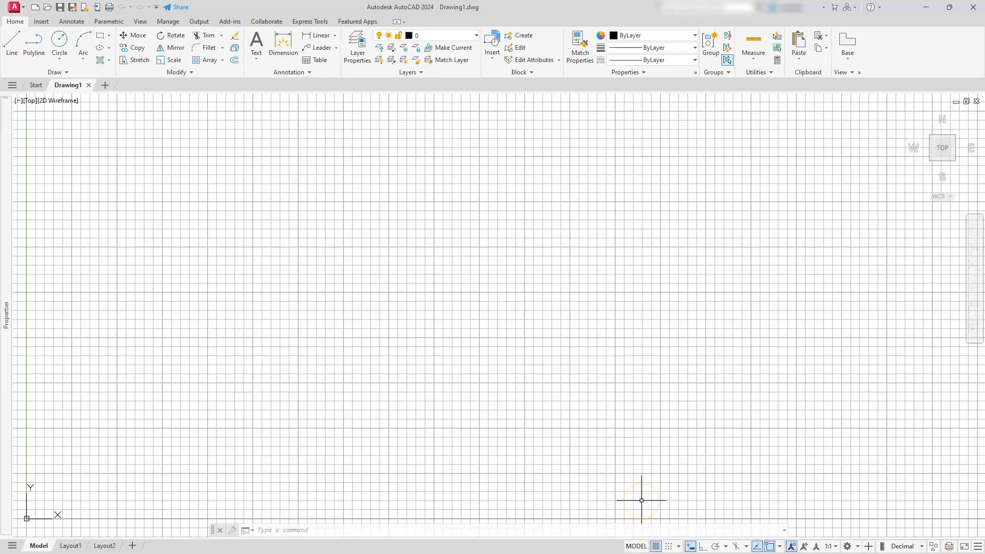
Turn off the grid display and turn on Ortho mode.
left_click(656, 546)
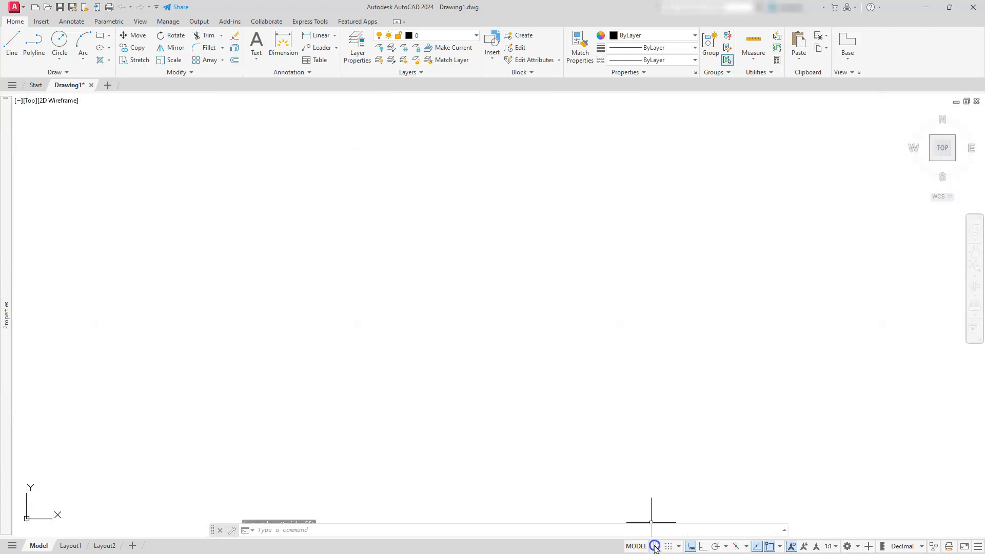
left_click(702, 547)
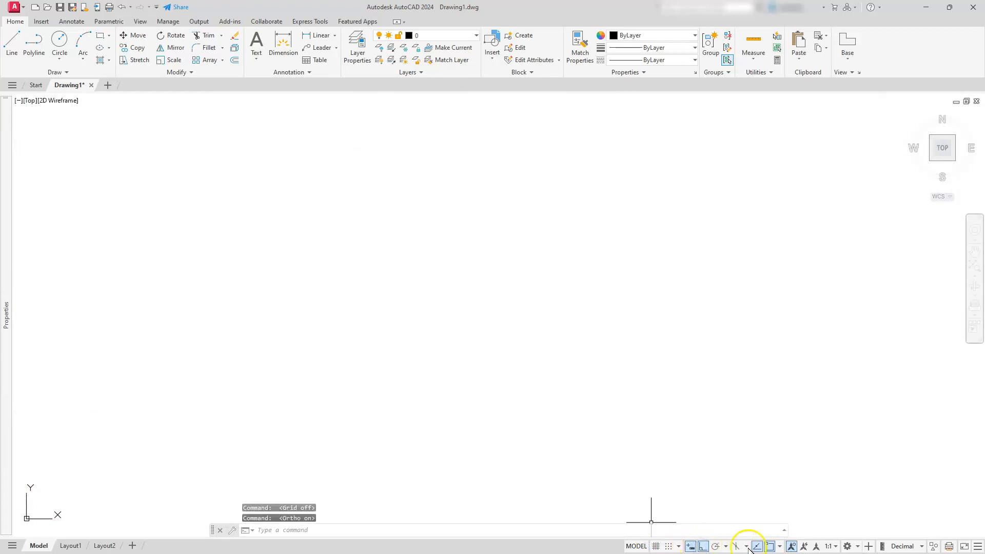
Review the enabled object snap modes and the list of available status bar tools.
left_click(780, 547)
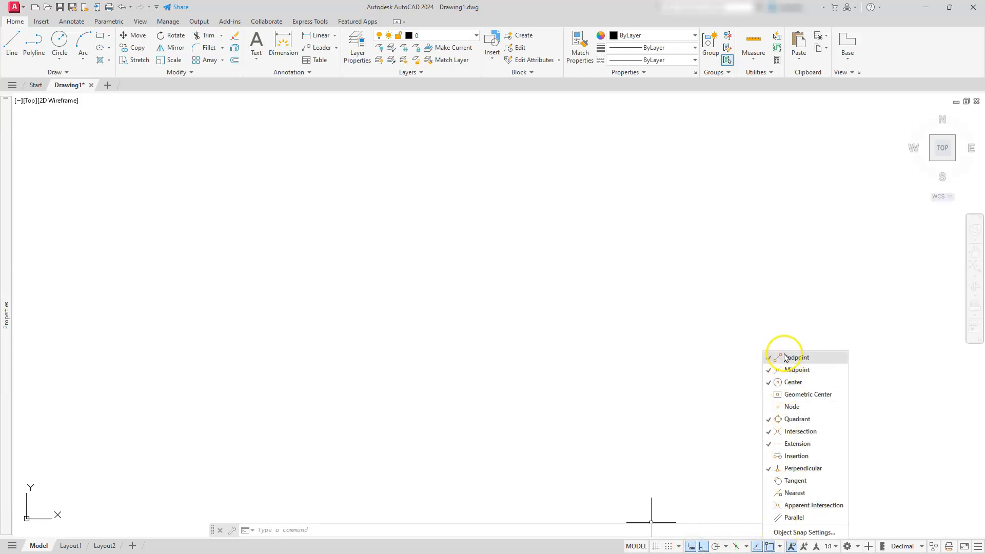
left_click(790, 481)
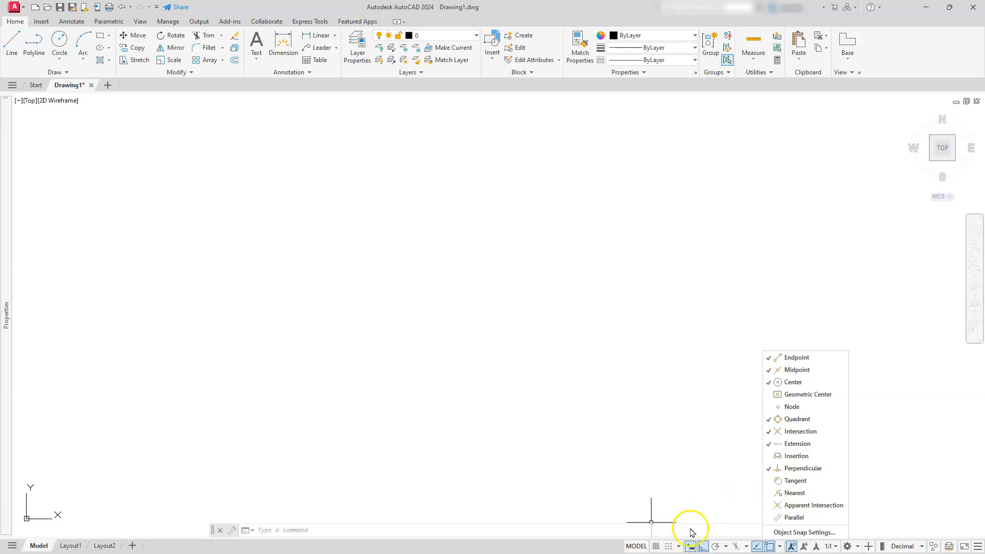
left_click(979, 545)
left_click(979, 546)
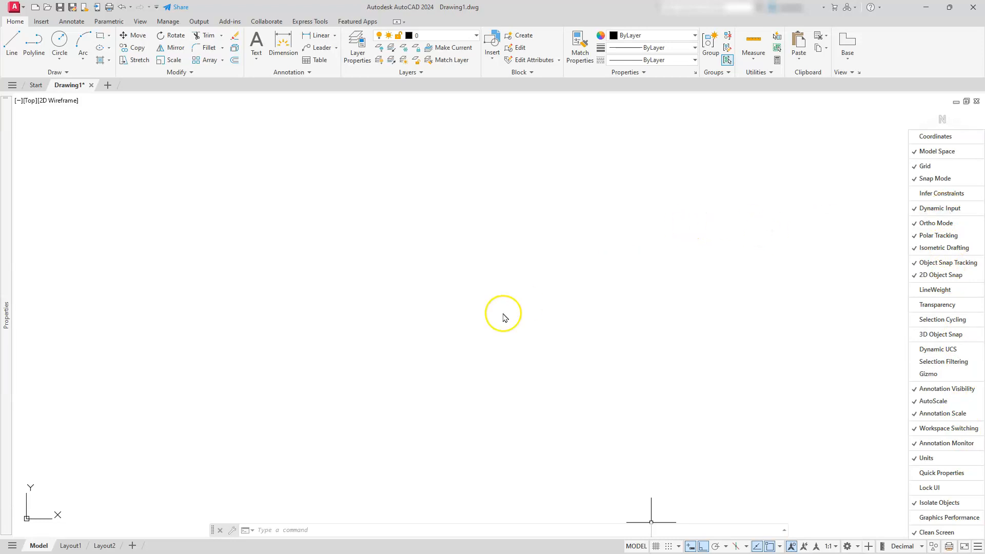
left_click(475, 330)
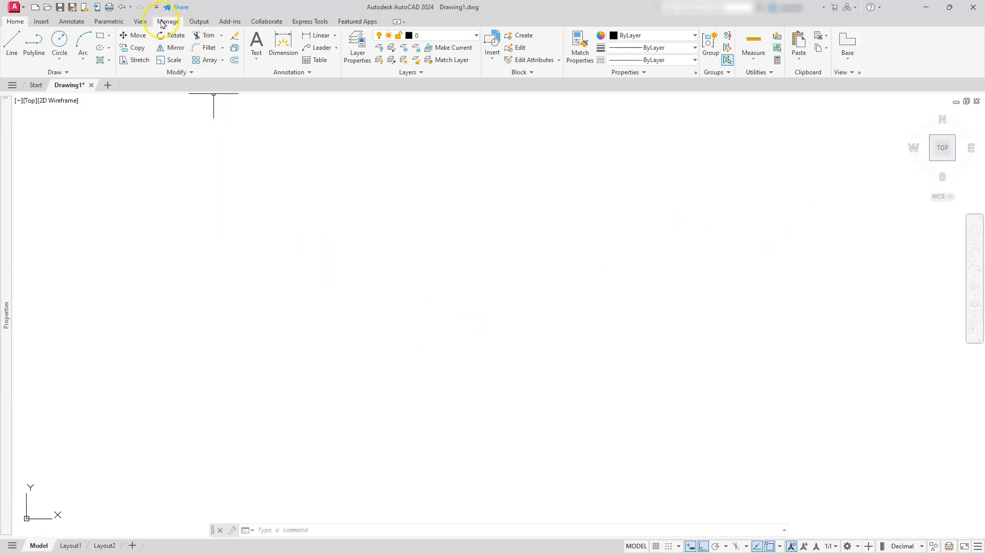
Draw a rectangle 176 wide and 216 high in the empty drawing area.
left_click(99, 39)
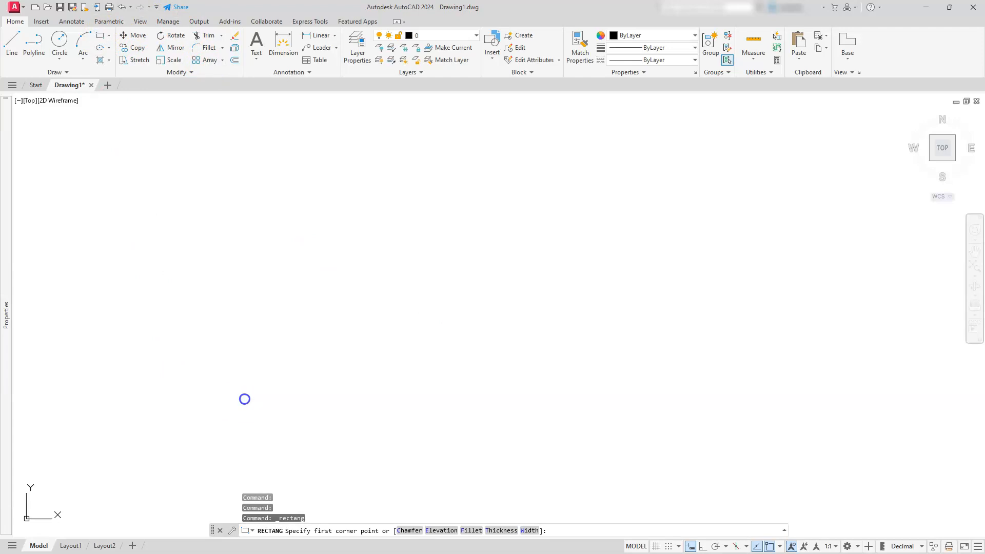
left_click(245, 398)
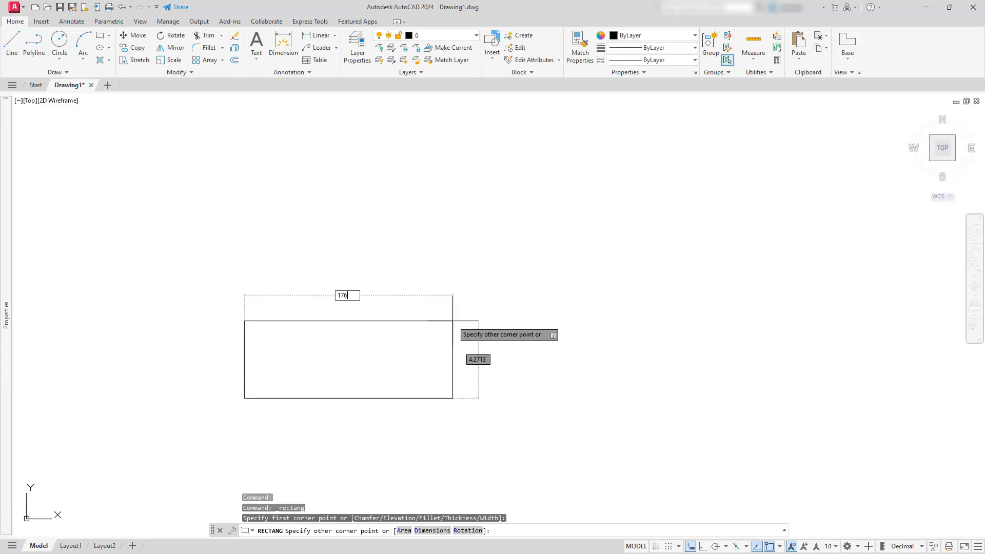
key("Tab")
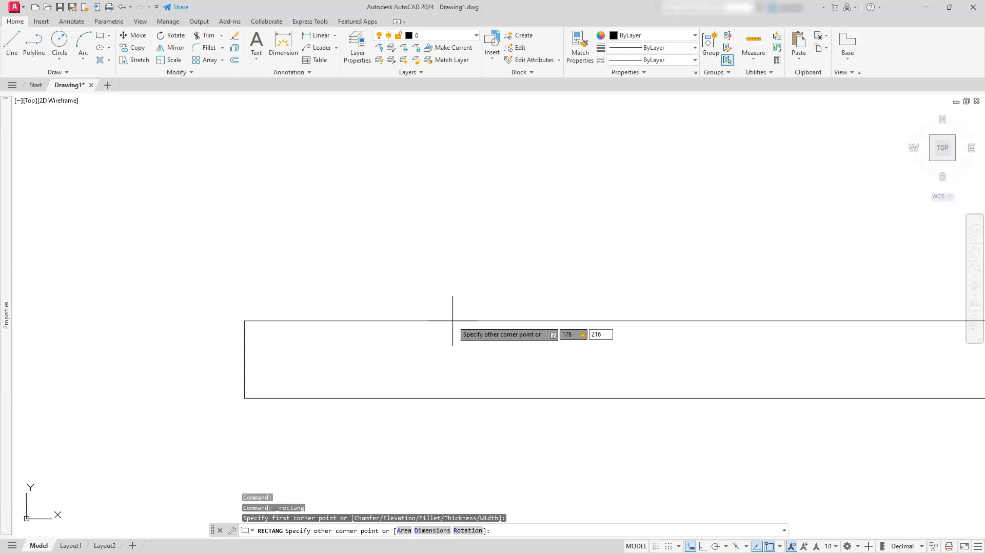
key("Return")
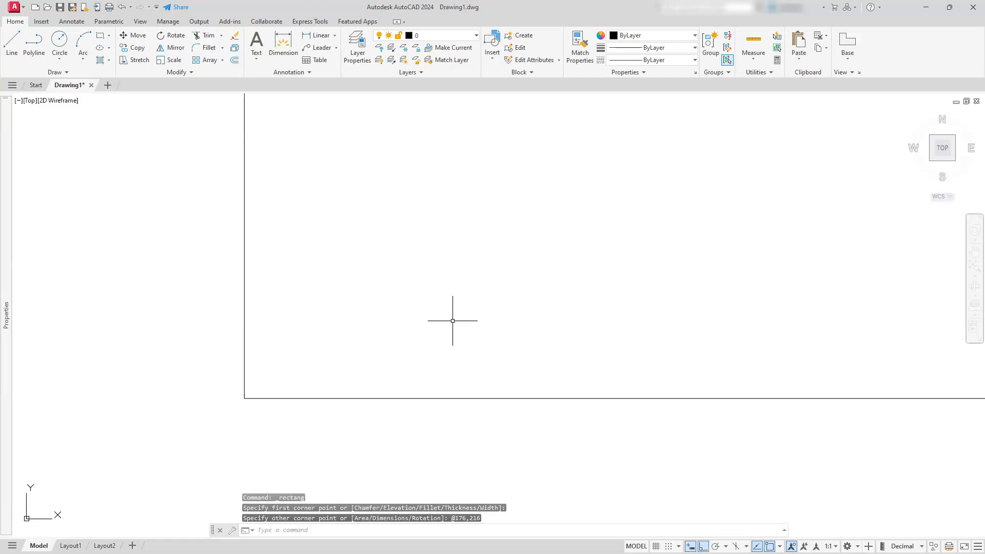
Rotate the rectangle by 90 degrees about its lower-right corner.
scroll(435, 233, "down", 8)
middle_click_drag(437, 218, 411, 355)
scroll(440, 291, "up", 2)
scroll(440, 291, "down", 1)
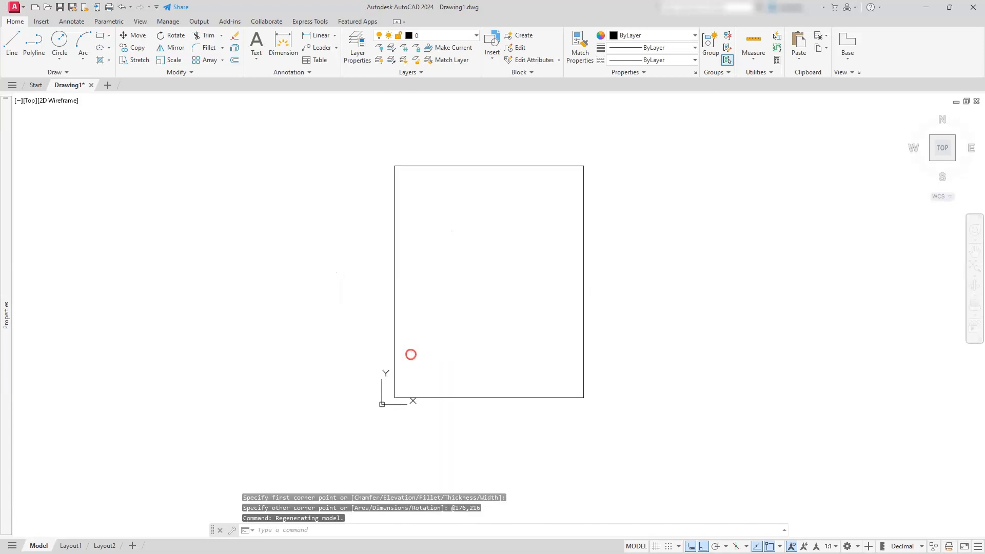
middle_click_drag(394, 319, 394, 313)
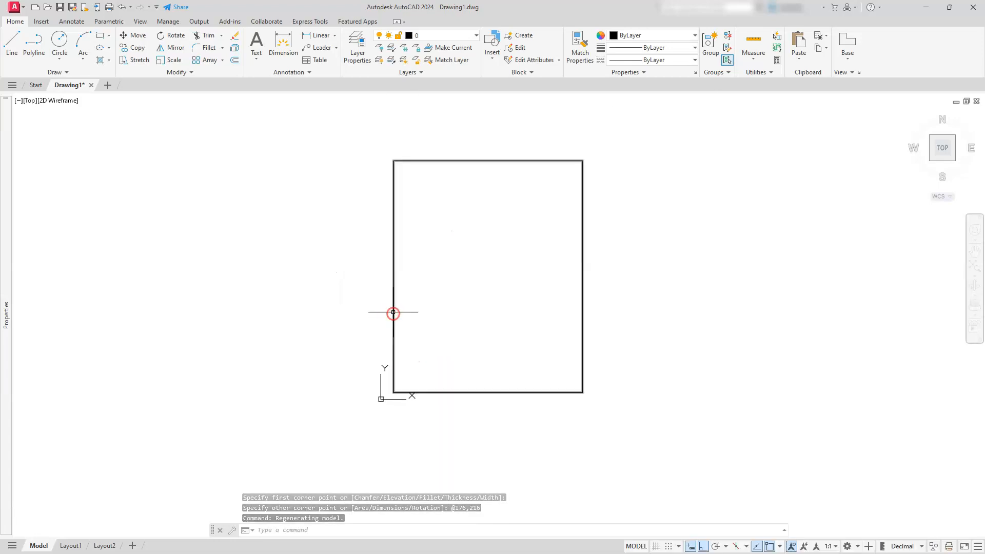
left_click(396, 251)
left_click(340, 275)
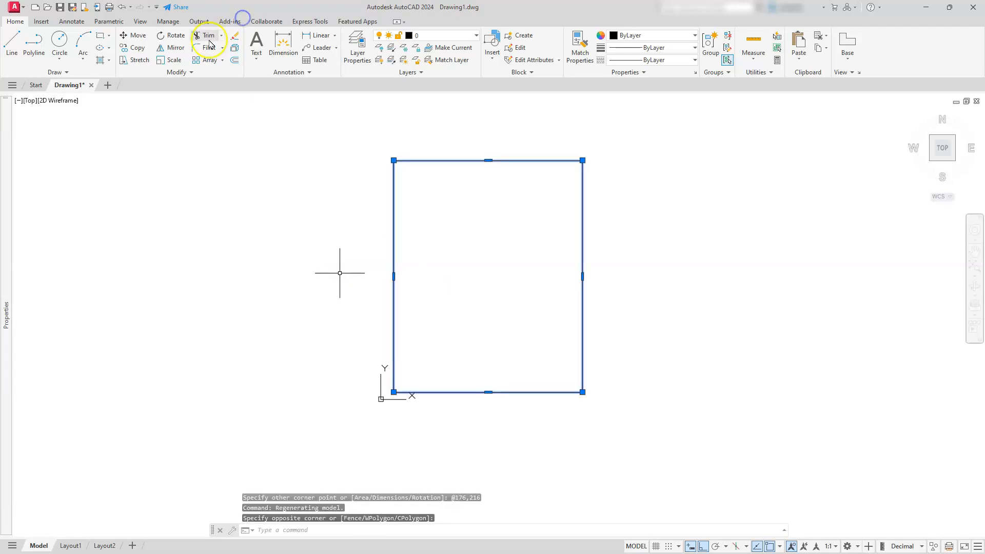
left_click(165, 35)
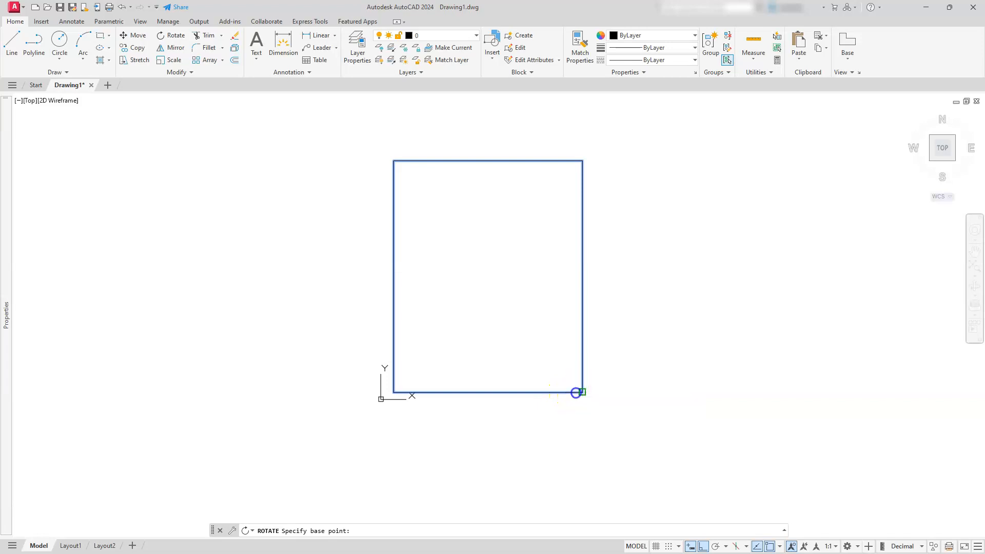
left_click(574, 393)
type("90")
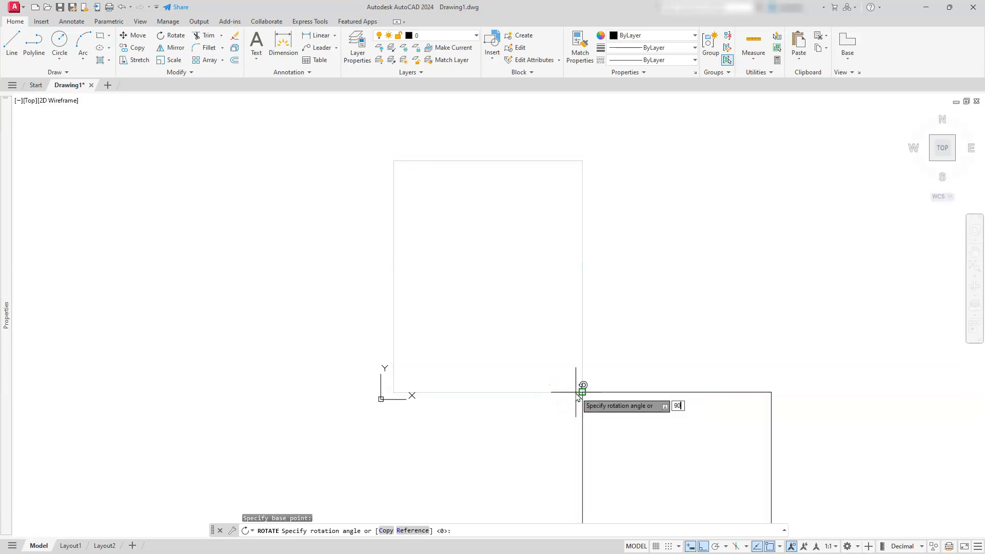
key("Return")
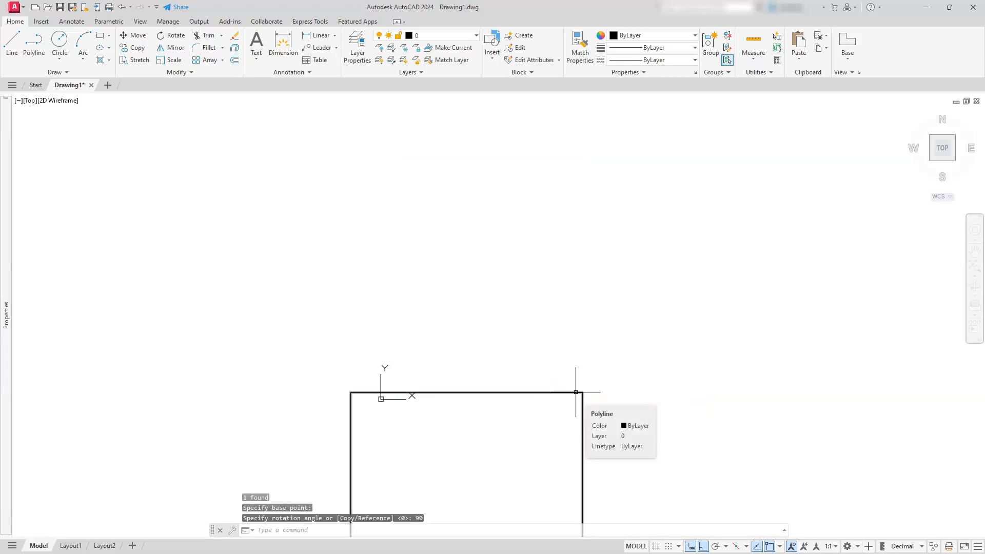
Draw a circle of diameter 55.6 in the empty space beside the rectangle's right edge.
middle_click_drag(576, 392, 627, 171)
scroll(627, 170, "down", 1)
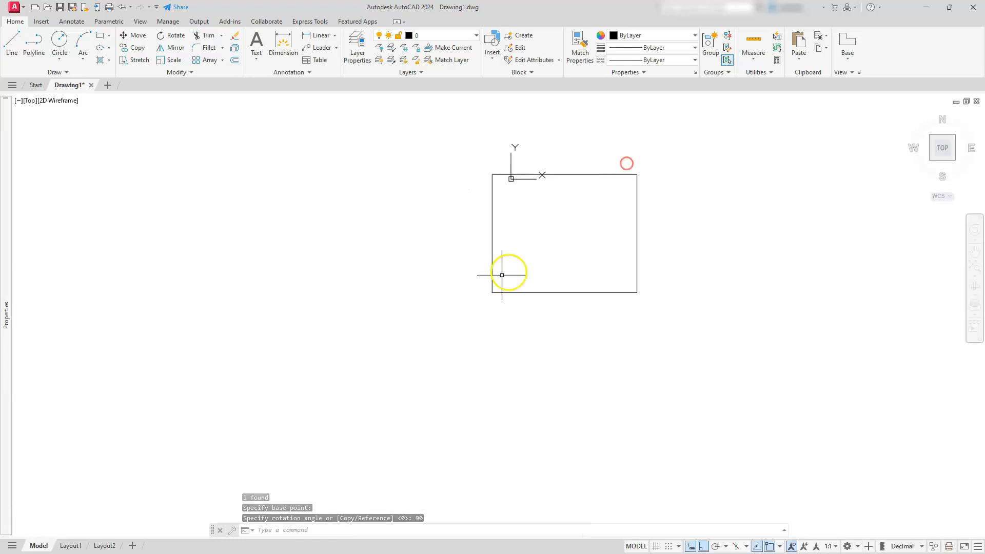
scroll(556, 228, "up", 4)
scroll(556, 230, "down", 4)
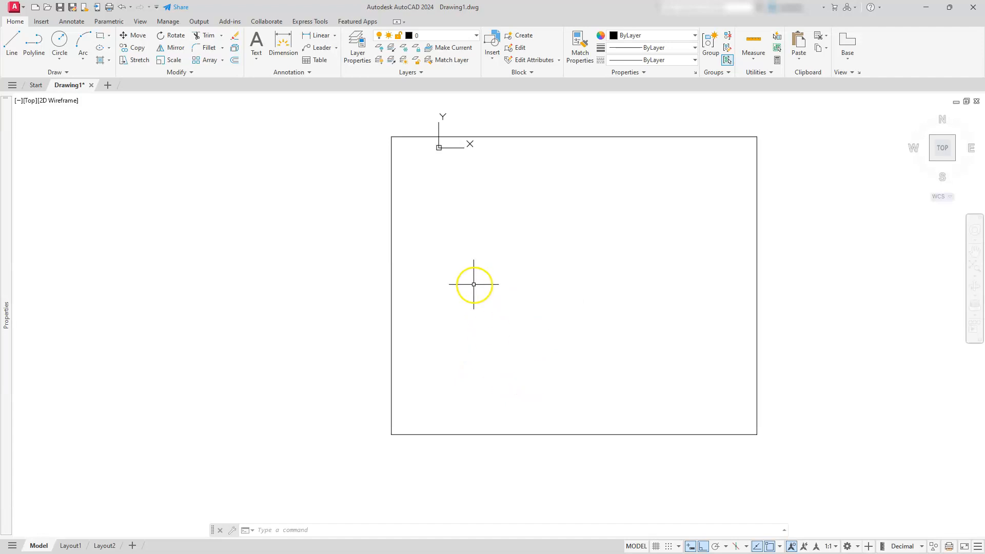
mouse_move(612, 293)
middle_mouse_down()
mouse_move(507, 306)
mouse_move(308, 305)
middle_mouse_up()
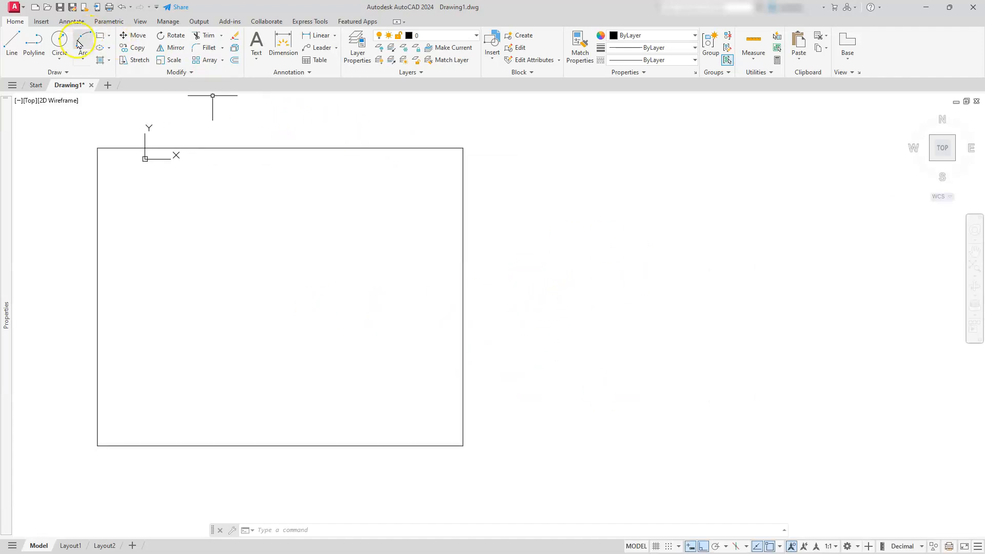
left_click(56, 61)
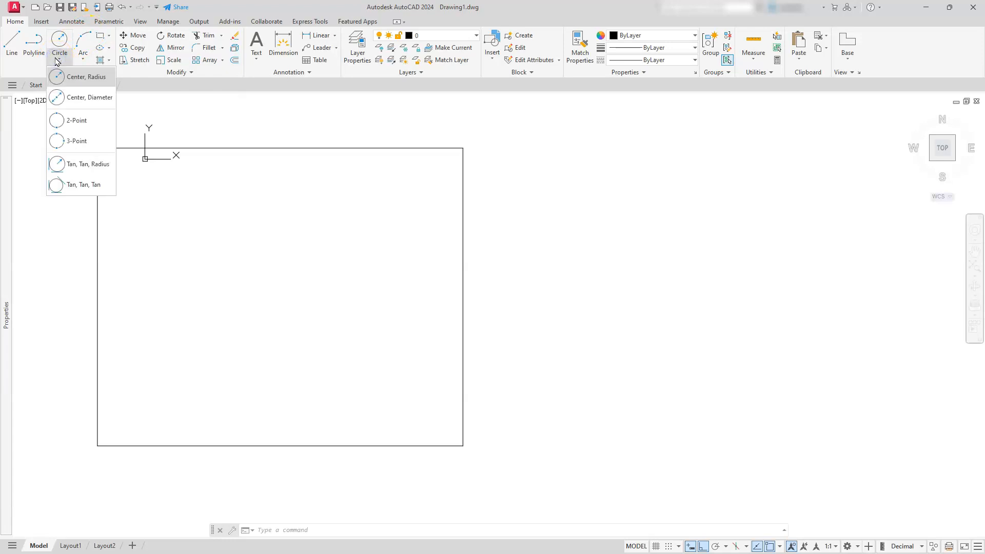
left_click(79, 101)
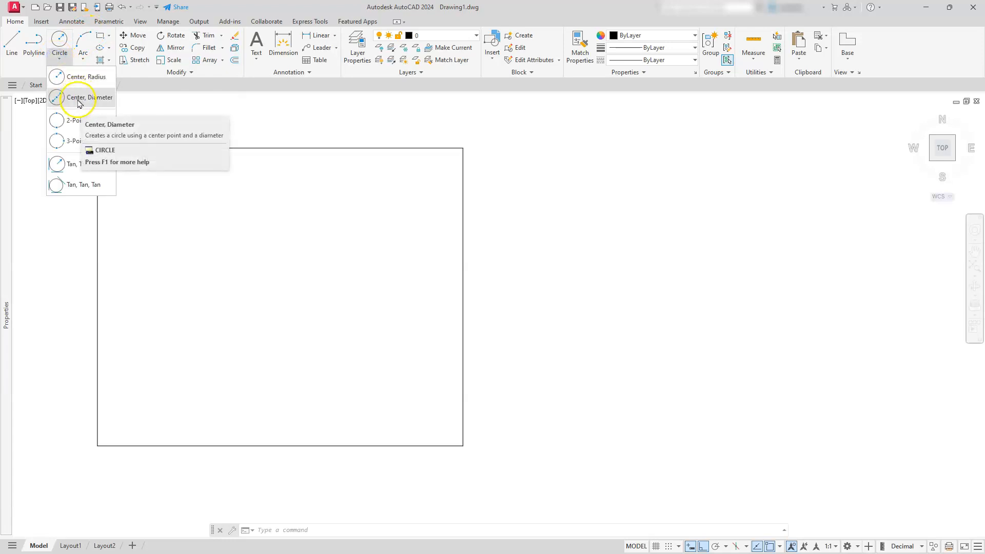
left_click(79, 98)
left_click(588, 359)
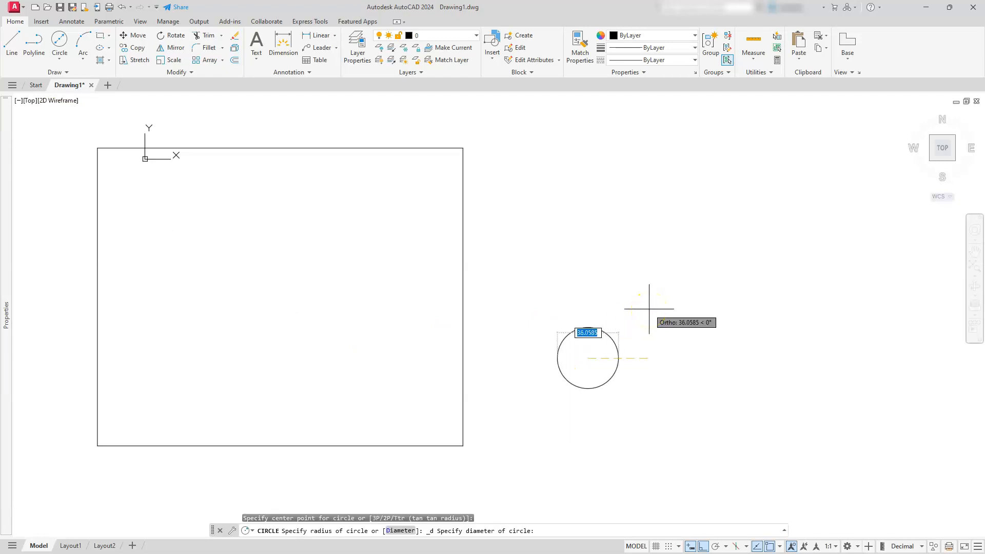
type("55.6")
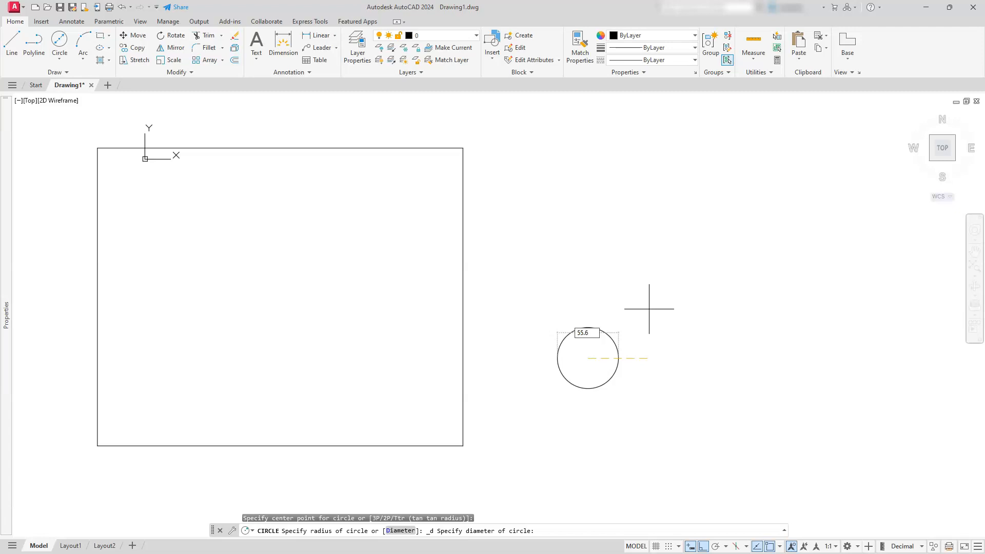
key("Return")
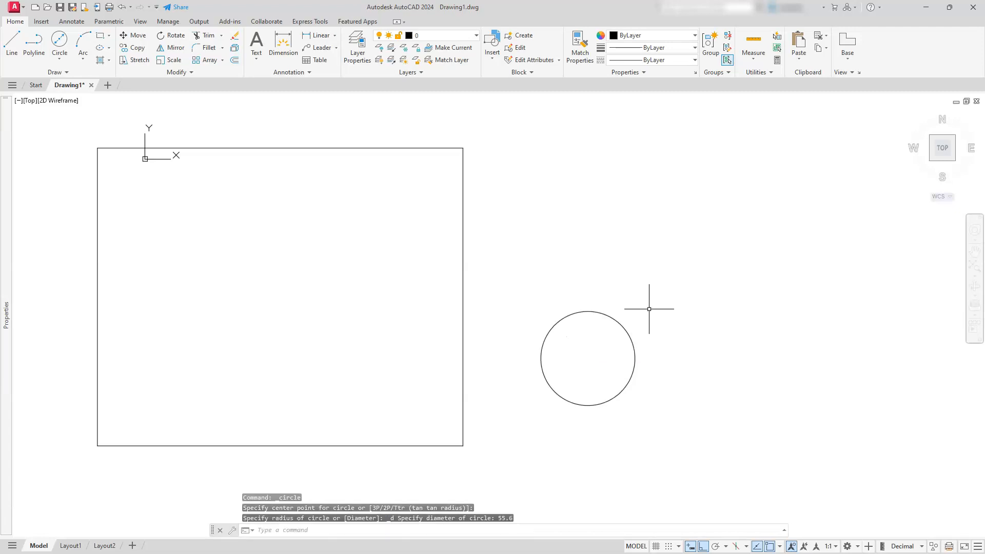
Draw a concentric circle of diameter 46 inside the 55.6 circle.
left_click(59, 38)
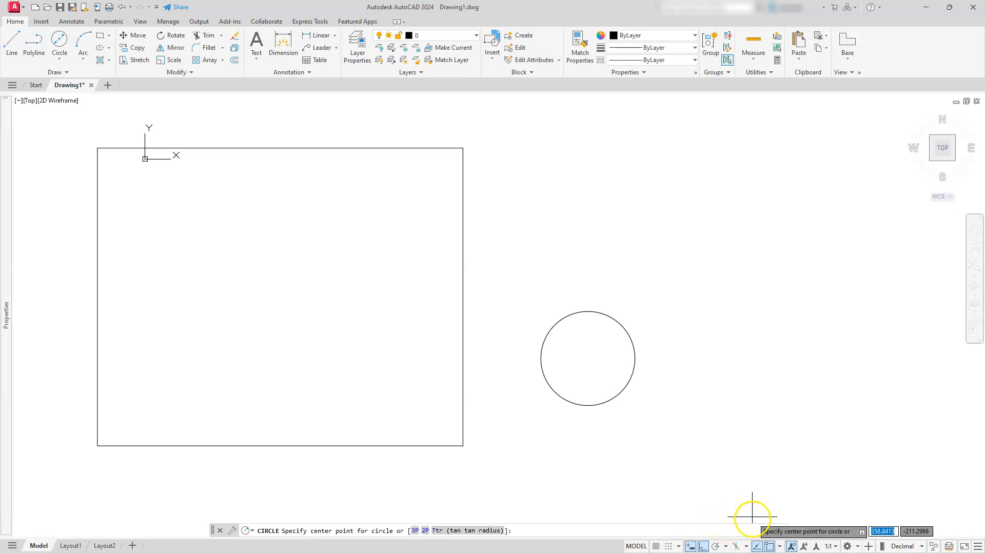
left_click(589, 358)
type("4")
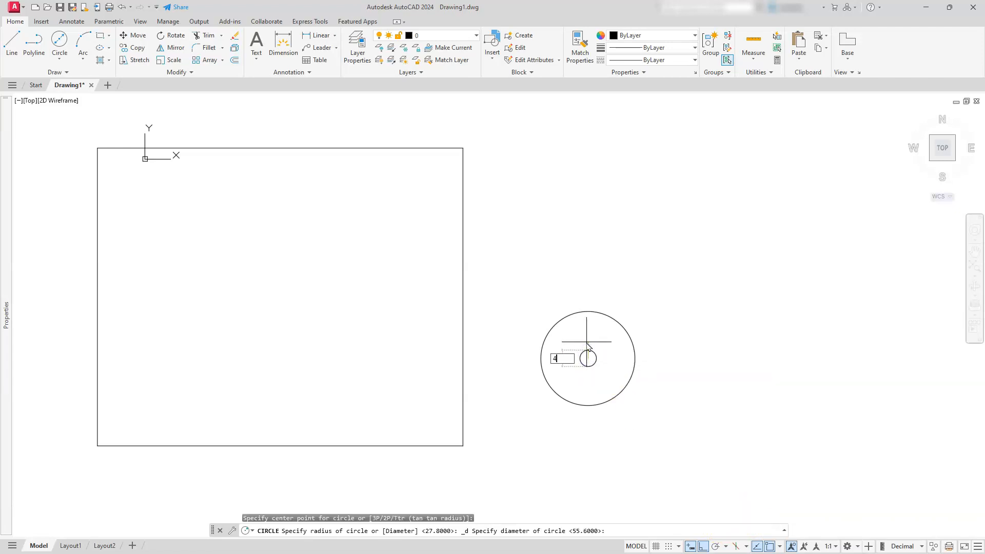
type("6")
key("Return")
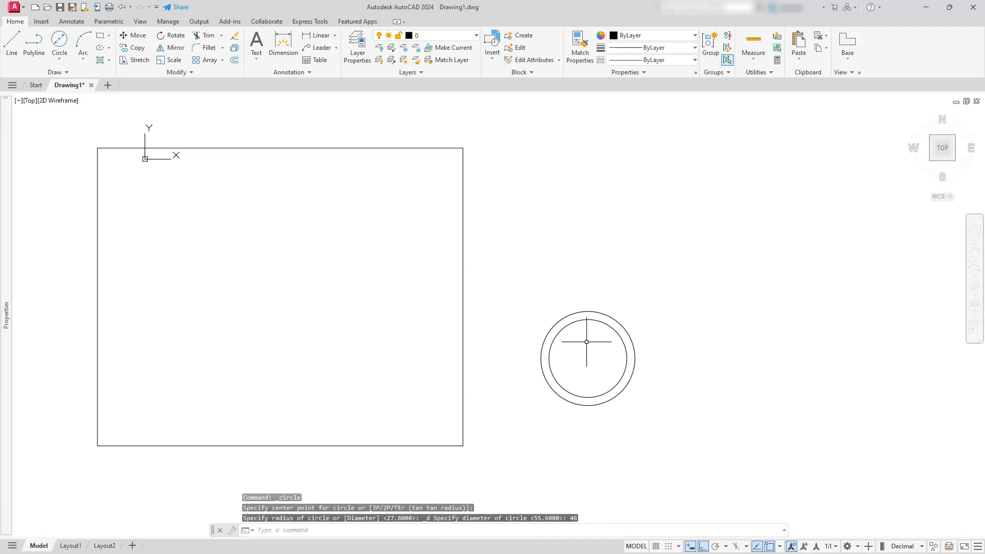
Draw a third circle of diameter 28 at the common centre of the two existing circles.
left_click(59, 41)
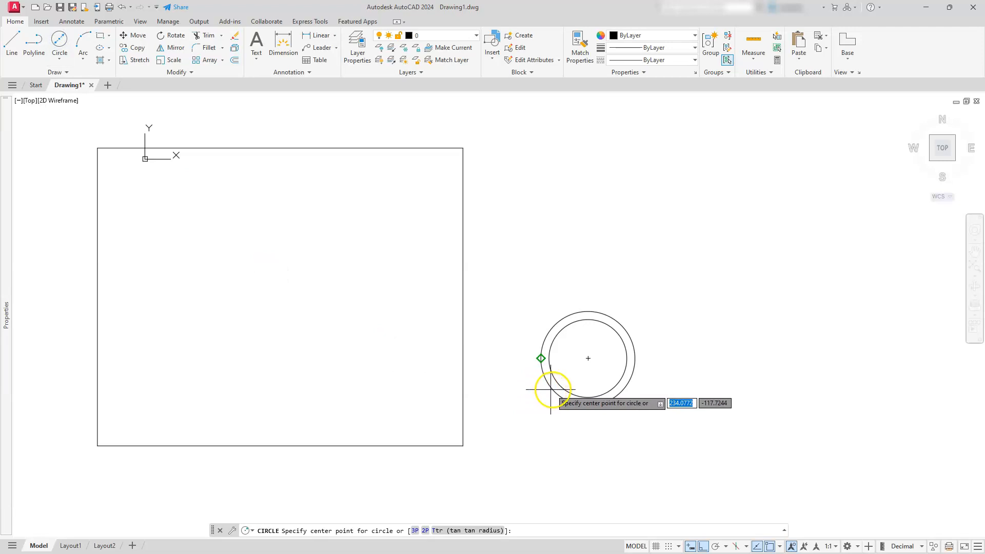
left_click(587, 356)
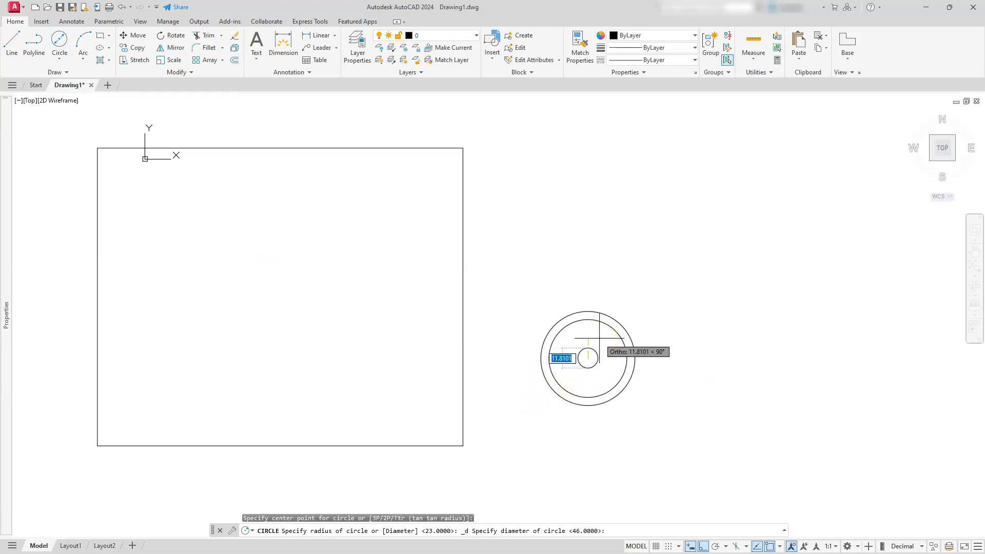
type("28")
key("Return")
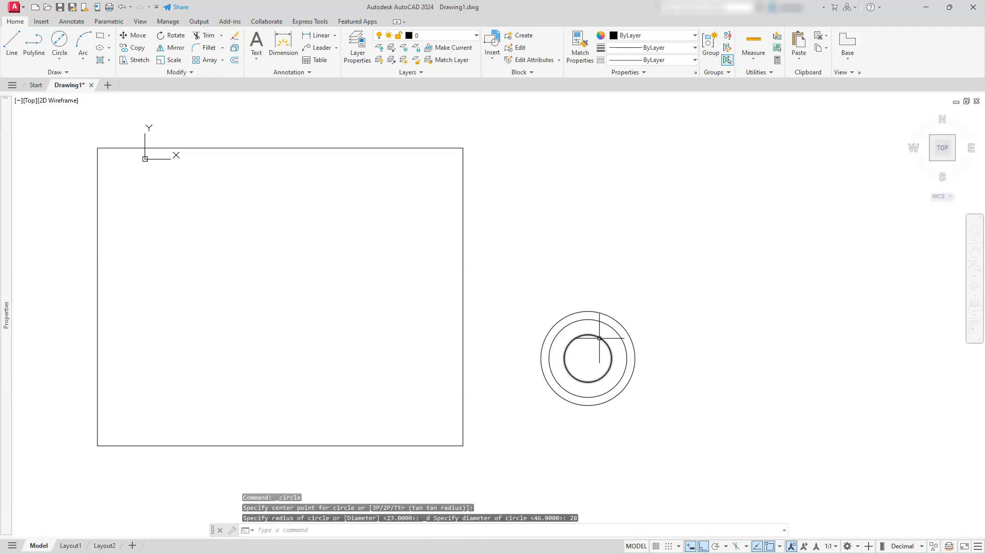
Place a vertical construction line through the centre of the concentric circles.
scroll(593, 344, "up", 4)
mouse_move(625, 375)
middle_mouse_down()
mouse_move(535, 268)
mouse_move(532, 301)
middle_mouse_up()
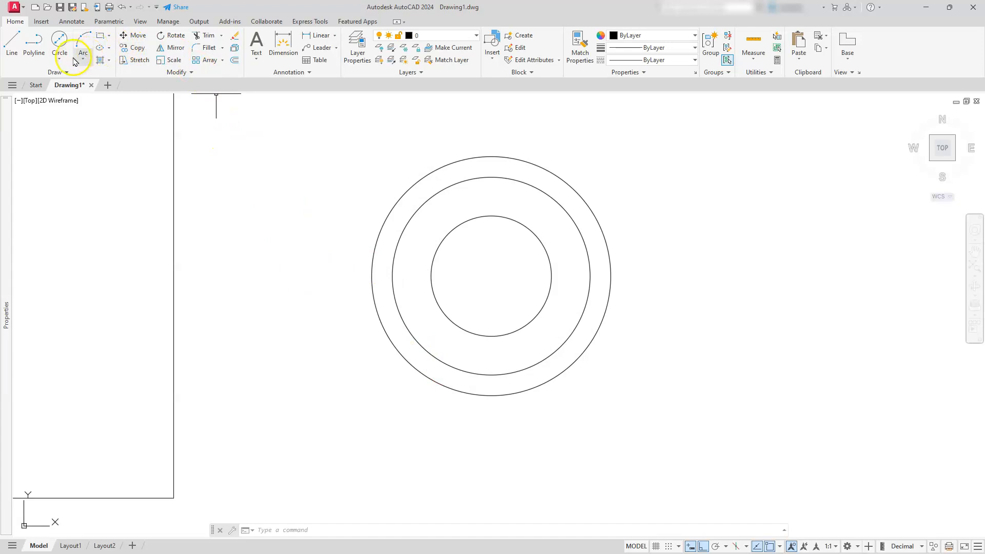
left_click(55, 73)
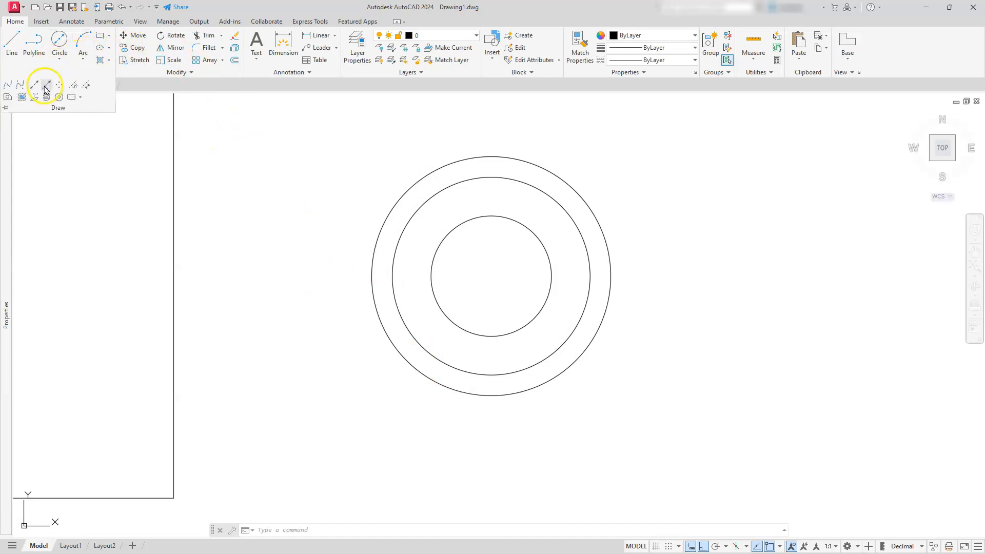
left_click(34, 85)
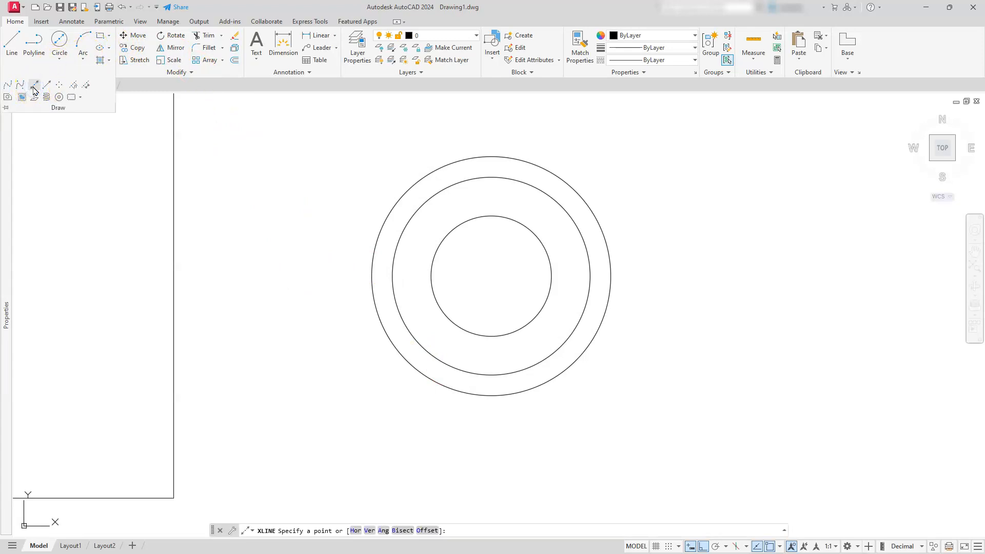
left_click(367, 531)
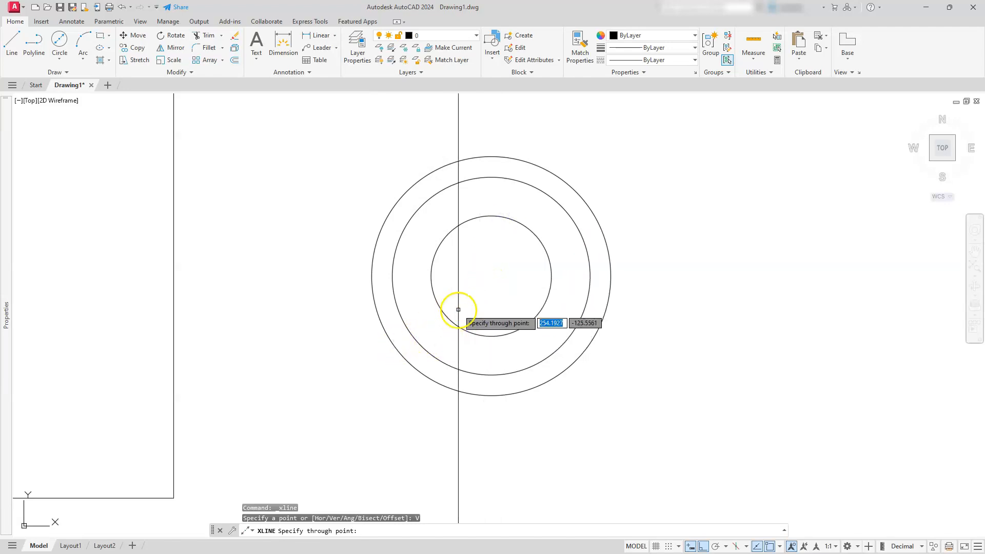
left_click(487, 280)
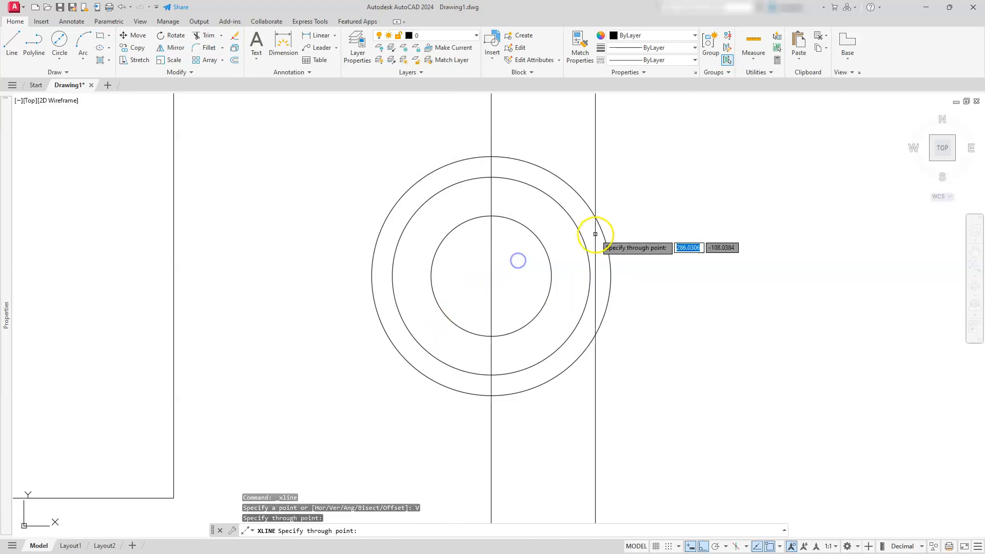
Offset the vertical construction line through the circles' centre by 2 to both its left and right side.
key("Escape")
key("Escape")
key("Escape")
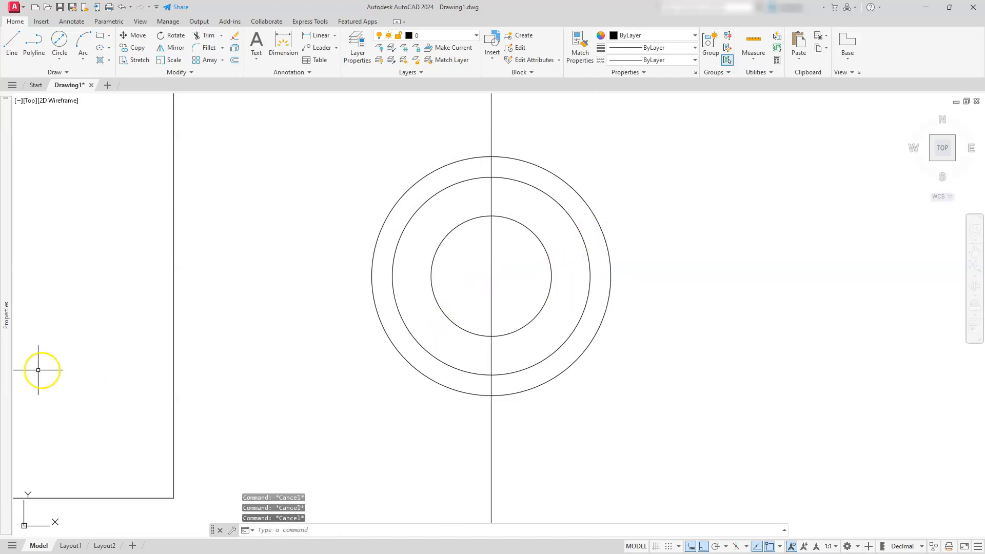
mouse_move(6, 380)
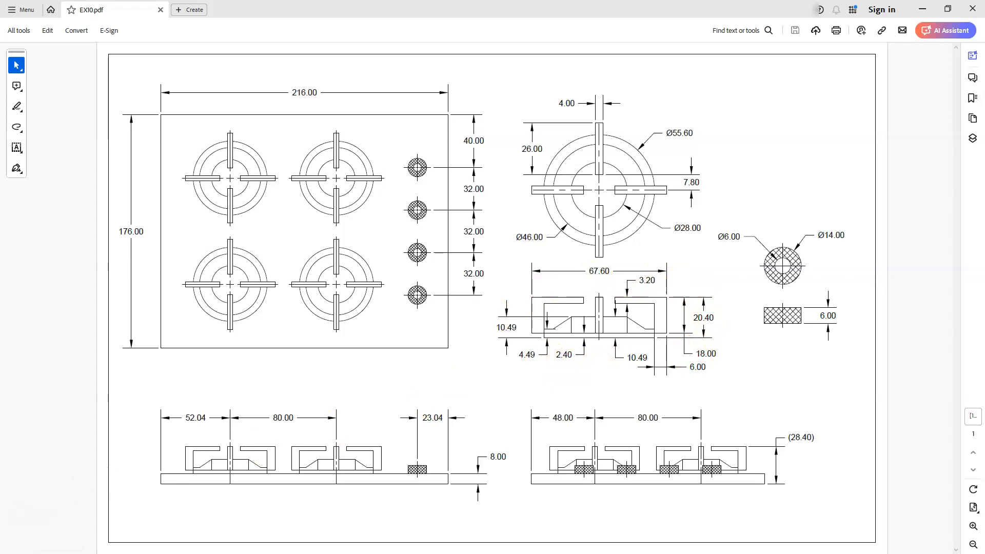
key("alt+Tab")
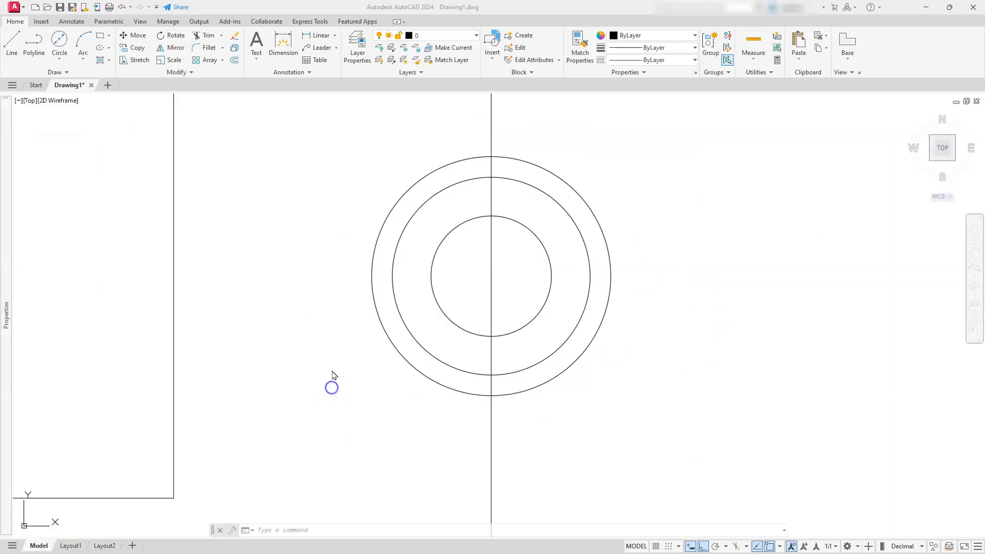
left_click(235, 60)
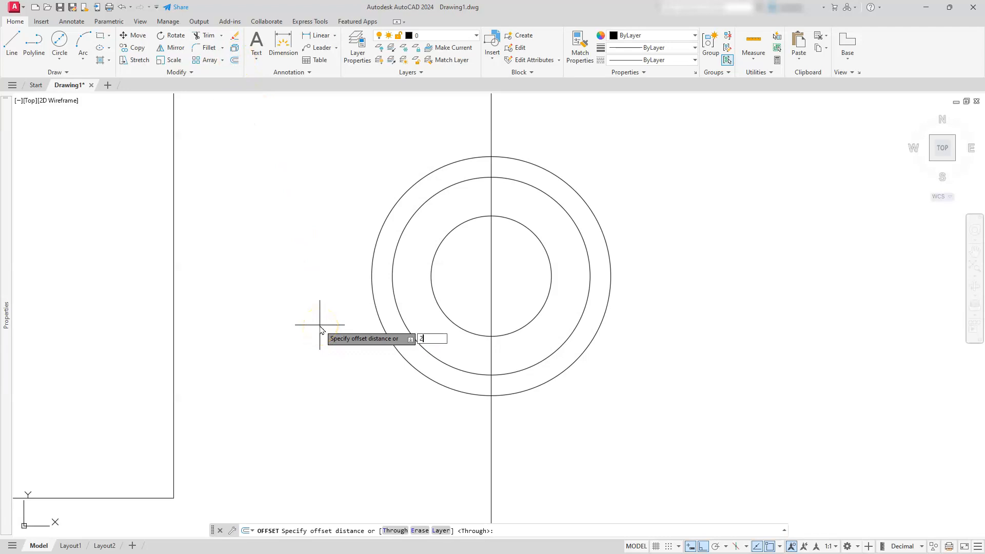
key("Return")
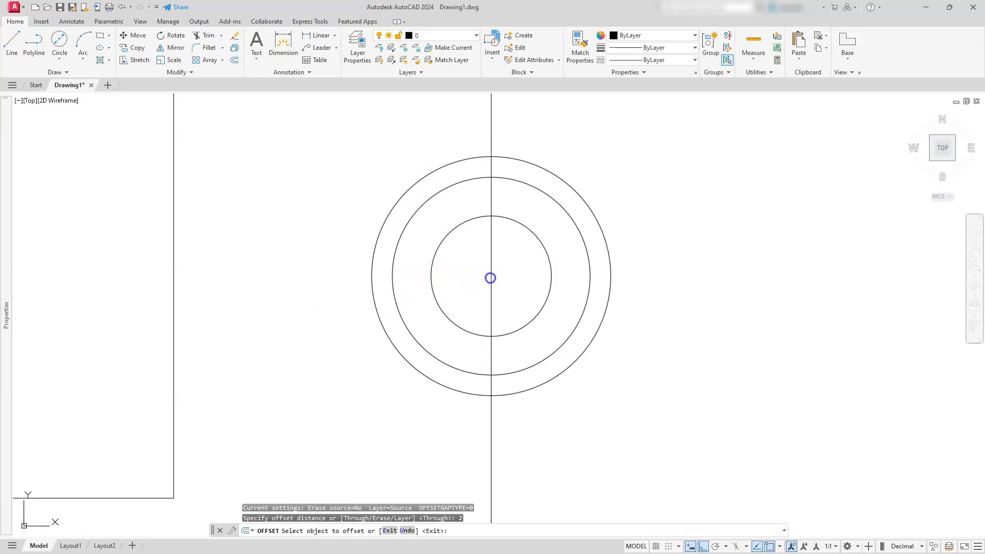
left_click(490, 277)
left_click(468, 277)
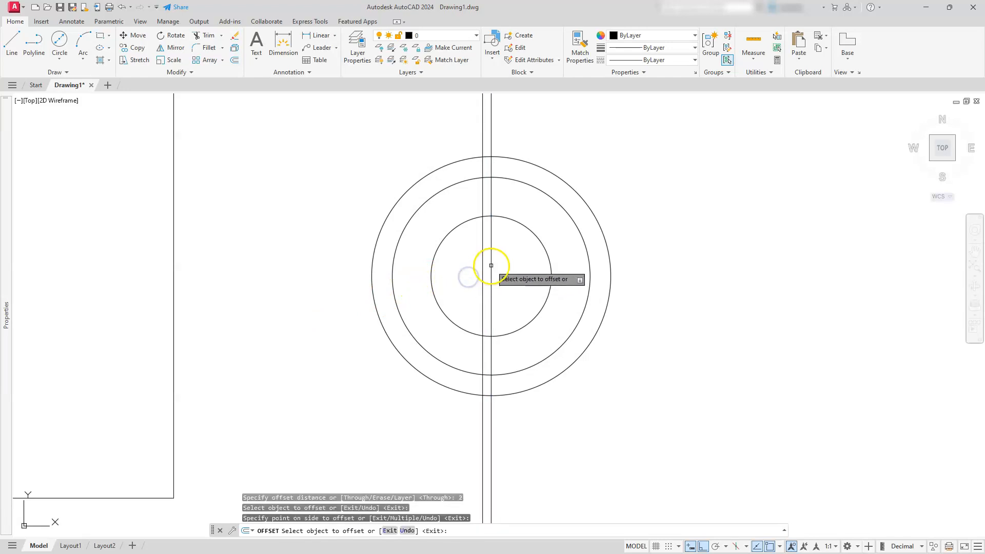
left_click(491, 266)
left_click(534, 266)
key("Escape")
key("Escape")
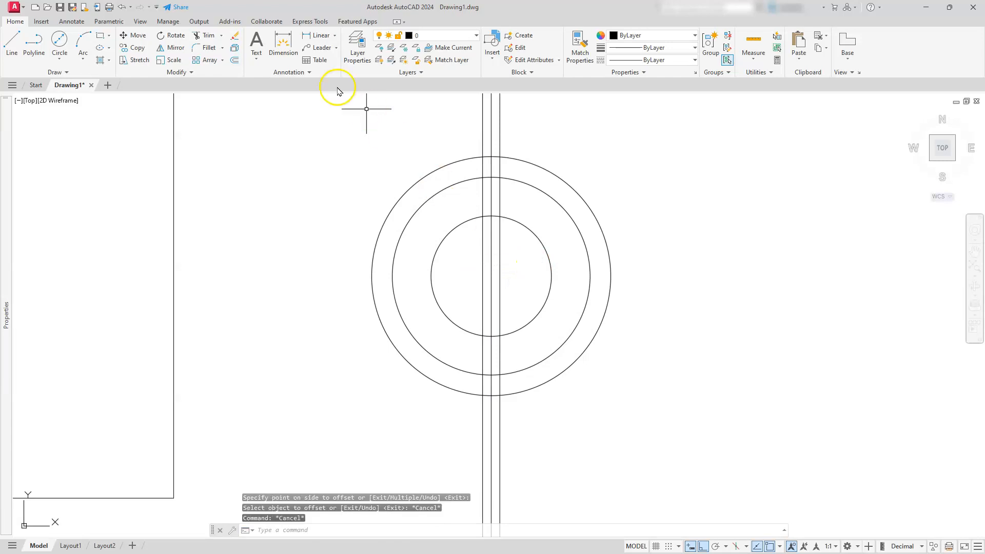
Rotate a copy of the three vertical construction lines by 90 degrees about the circles' common centre.
left_click(174, 36)
left_click(507, 254)
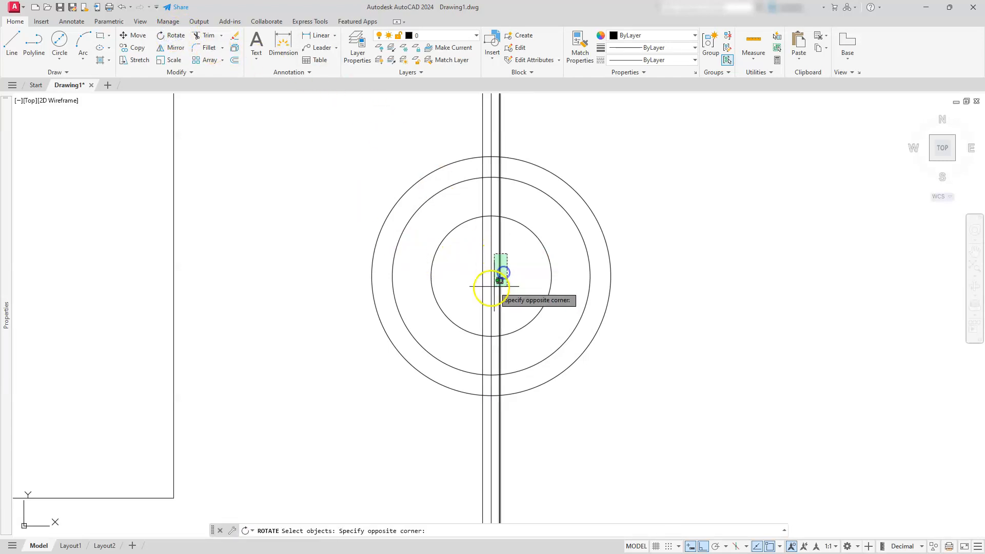
left_click(467, 294)
key("Return")
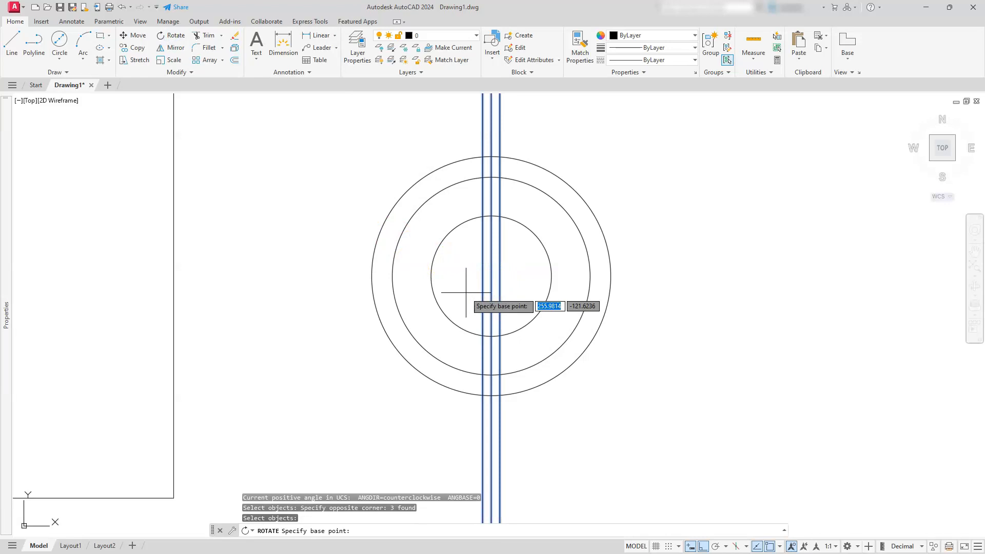
left_click(491, 276)
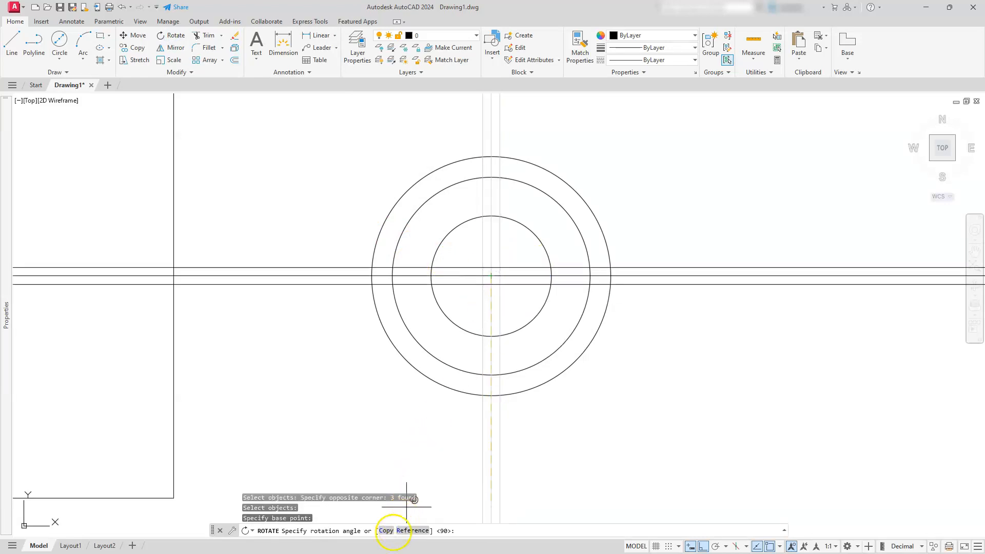
left_click(386, 531)
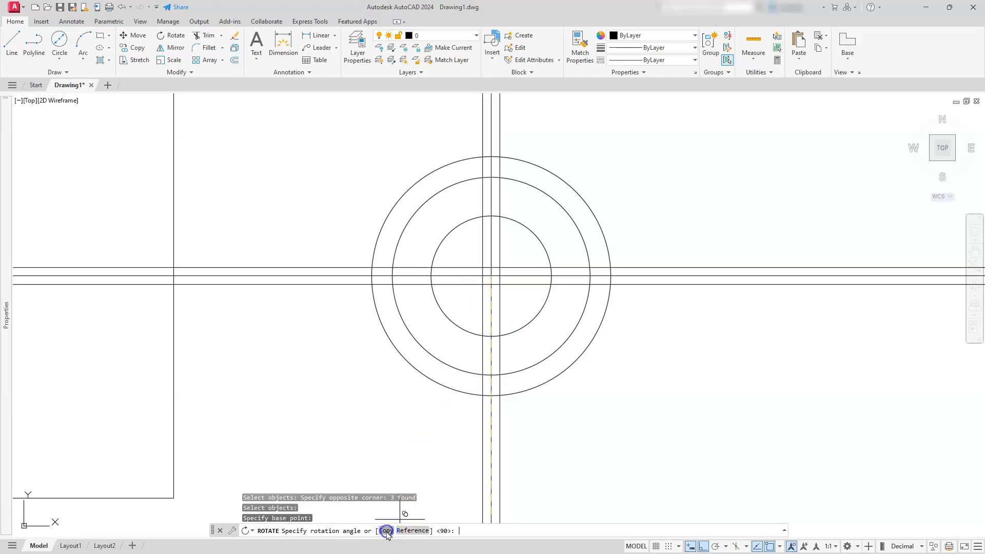
left_click(367, 439)
key("Escape")
key("Escape")
key("Escape")
Place vertical construction lines through the left quadrant points of the outer, middle and inner circles.
mouse_move(484, 445)
middle_mouse_down()
mouse_move(482, 205)
mouse_move(491, 345)
mouse_move(451, 321)
mouse_move(454, 297)
mouse_move(458, 308)
middle_mouse_up()
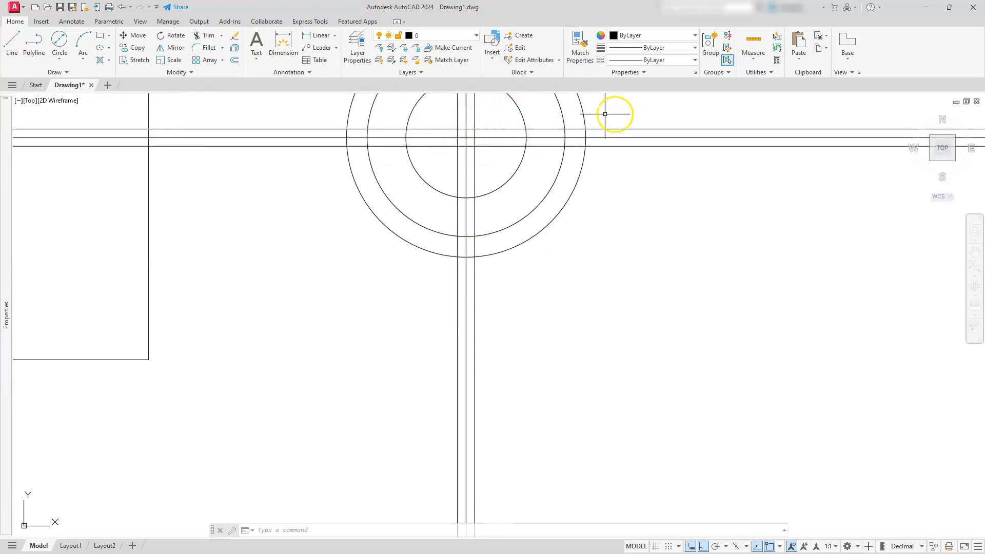
left_click(77, 74)
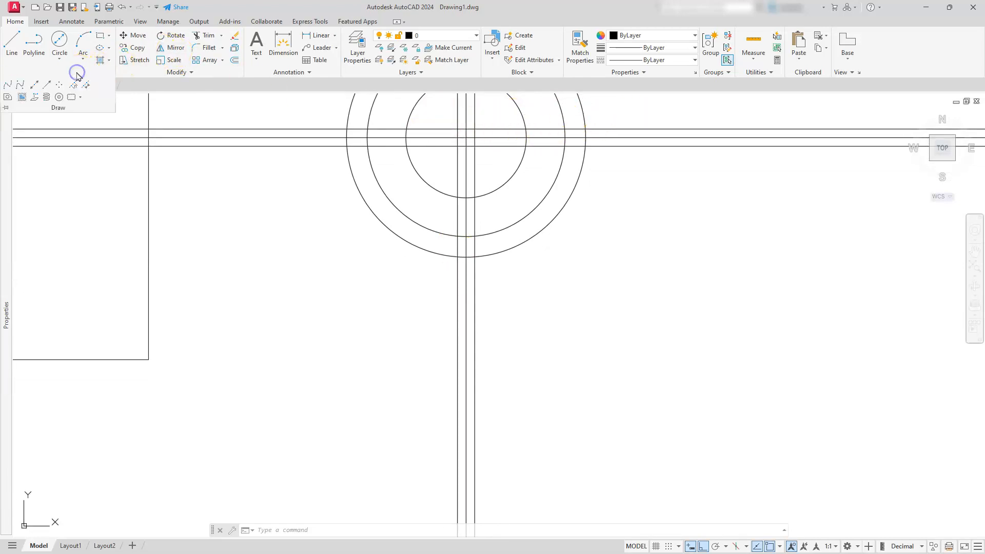
left_click(35, 86)
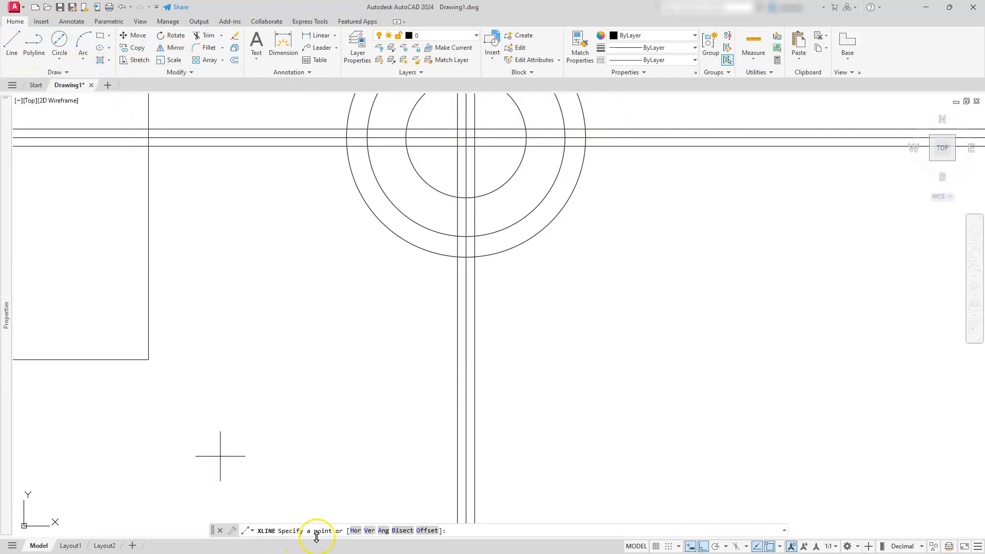
left_click(368, 531)
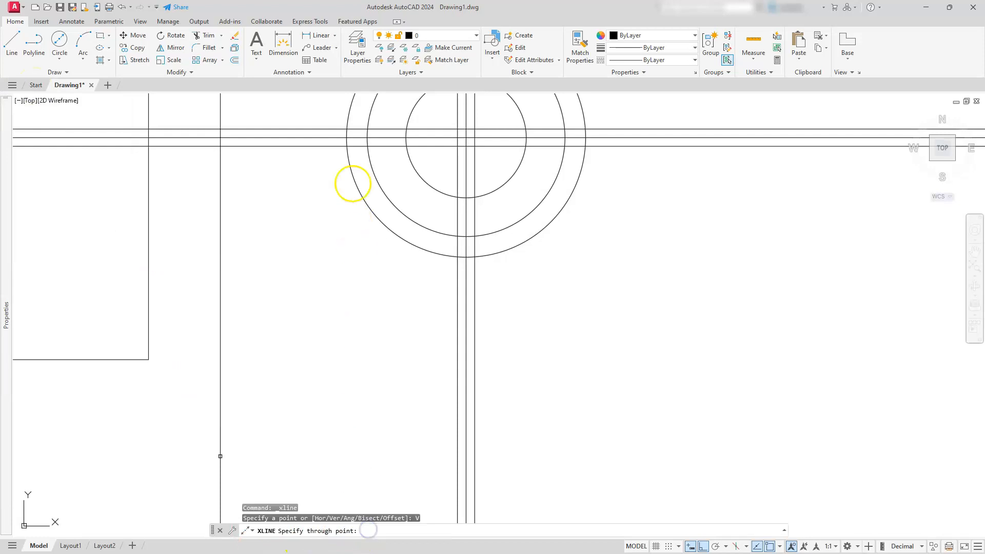
left_click(347, 138)
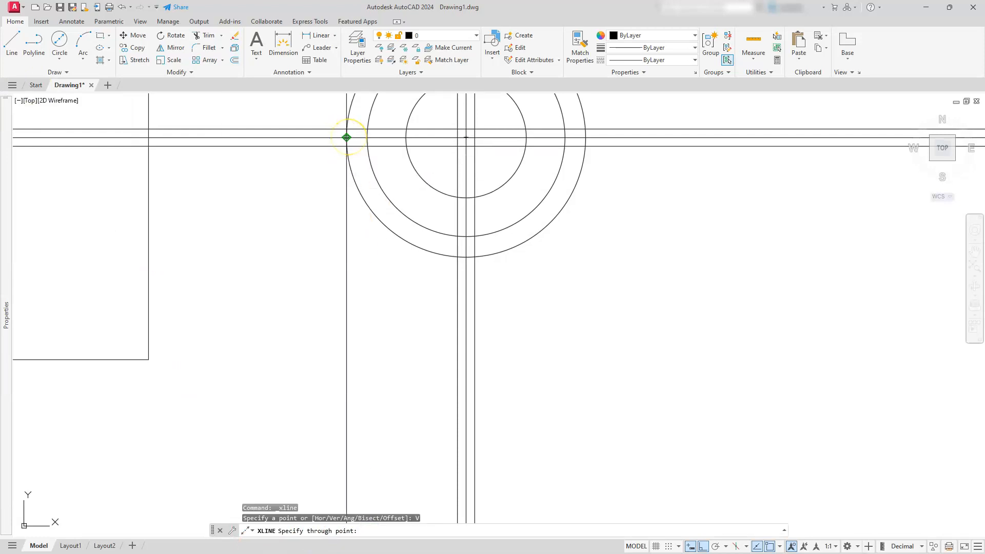
left_click(367, 138)
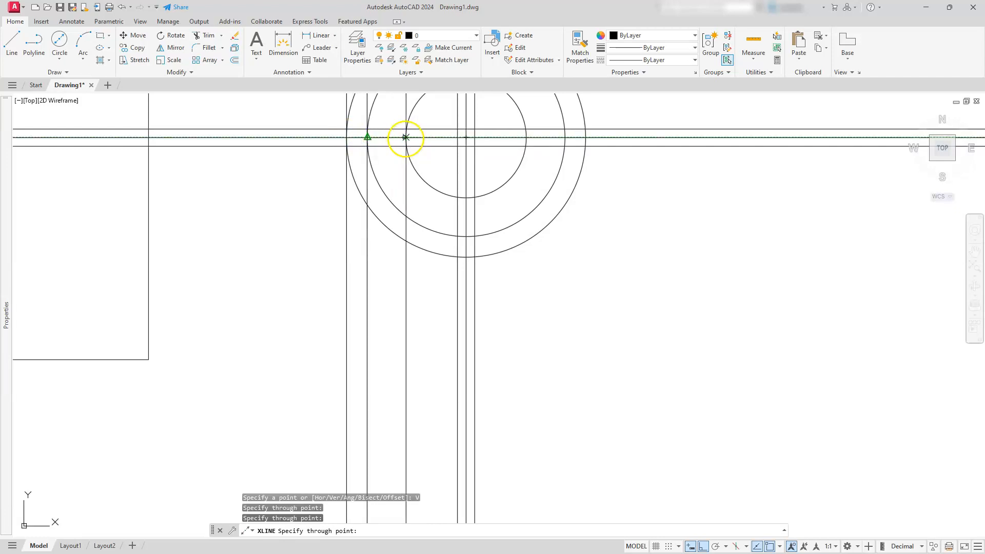
left_click(406, 138)
Add vertical construction lines through the right quadrant points of the inner, middle and outer circles.
left_click(526, 138)
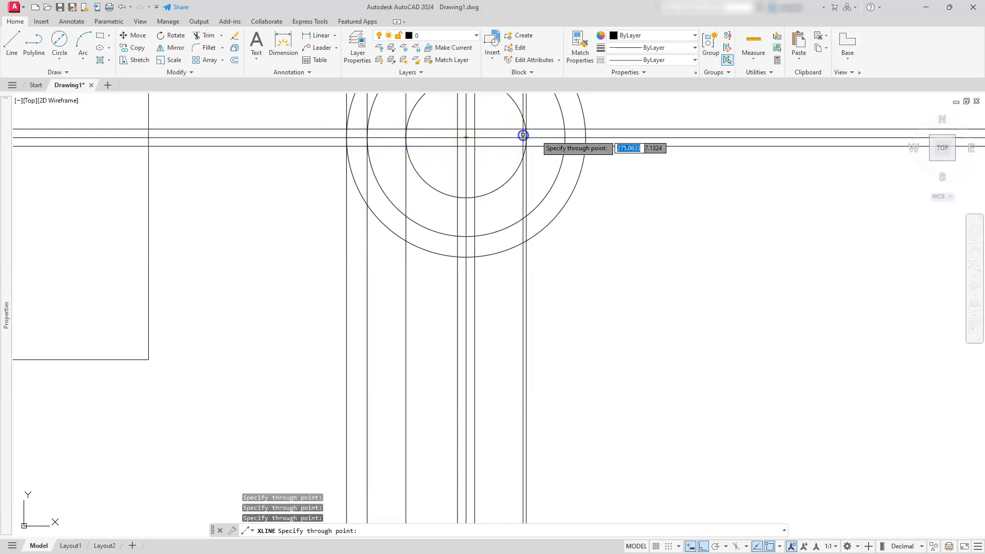
left_click(565, 137)
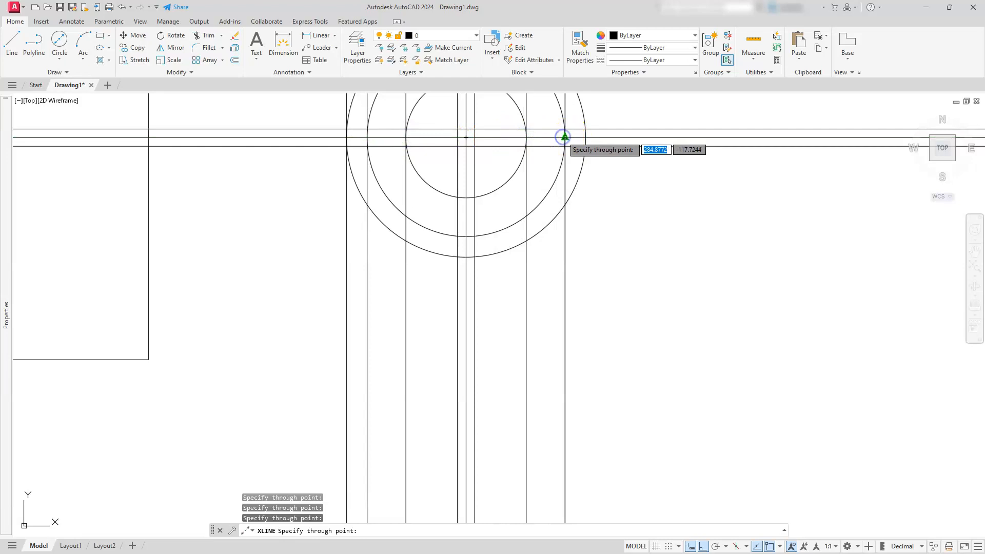
left_click(586, 137)
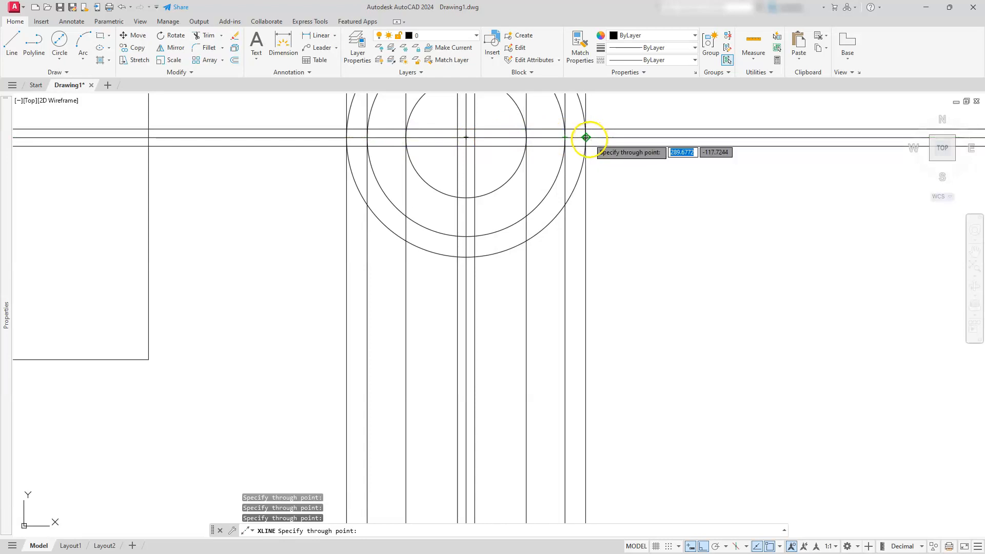
key("Escape")
key("Escape")
key("Escape")
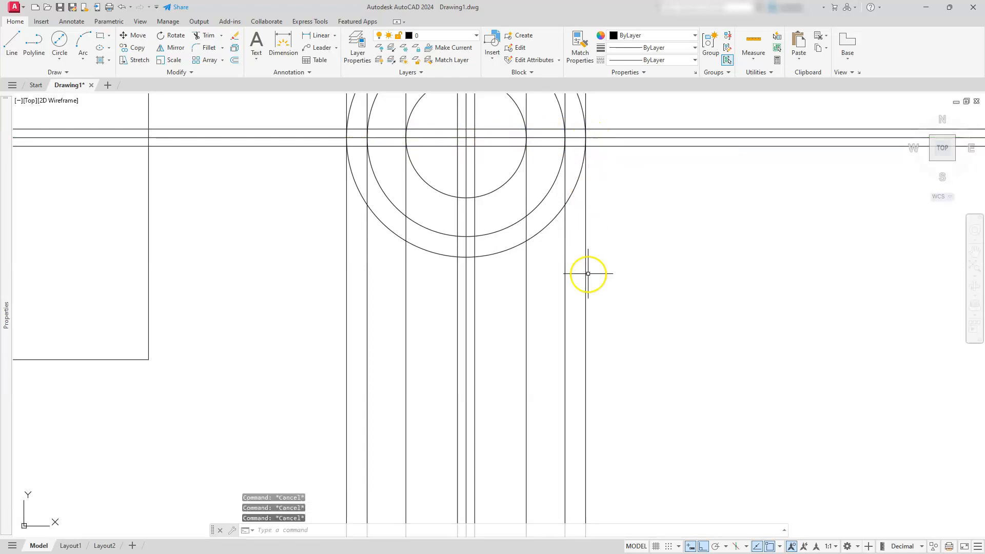
Draw a horizontal line well below the circles, crossing all the vertical construction lines and extending past them on both sides.
left_click(15, 47)
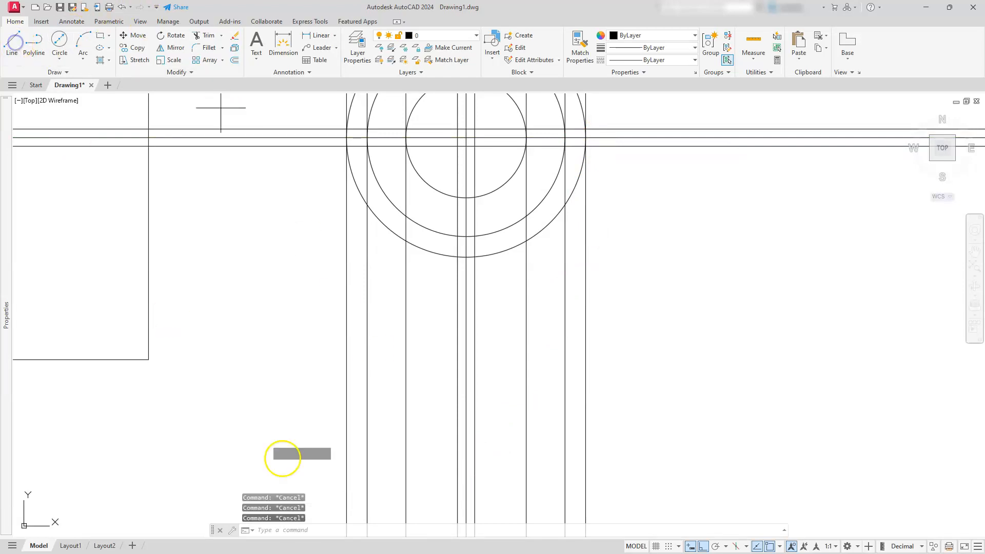
left_click(302, 479)
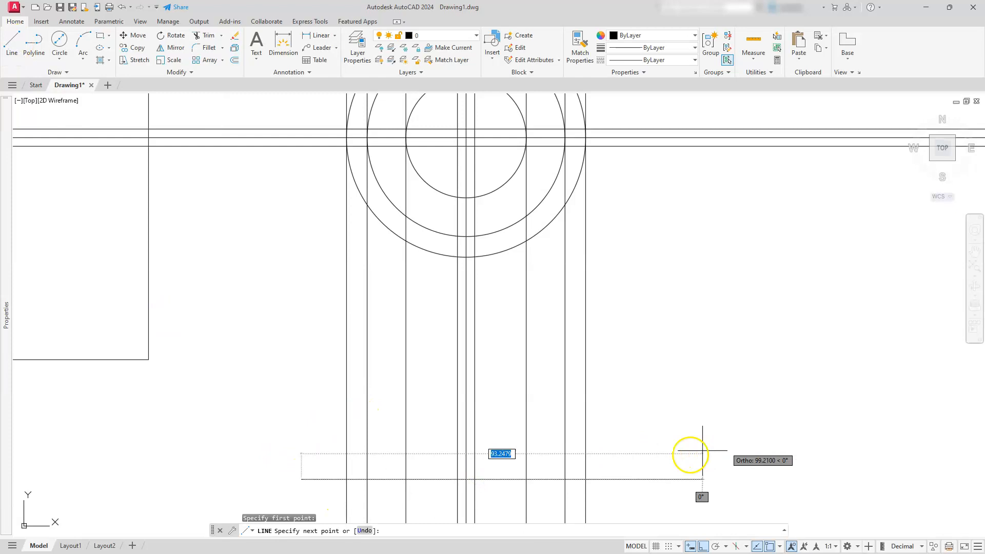
left_click(659, 460)
key("Escape")
key("Escape")
key("Escape")
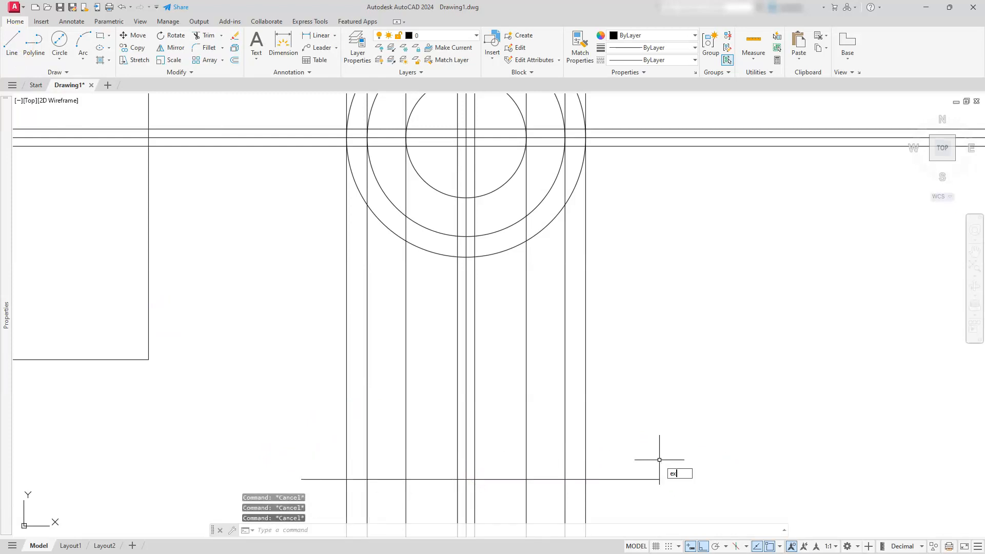
Trim all vertical construction lines below the new horizontal line with EXTRIM, using that line as the cutting edge.
type("extrim")
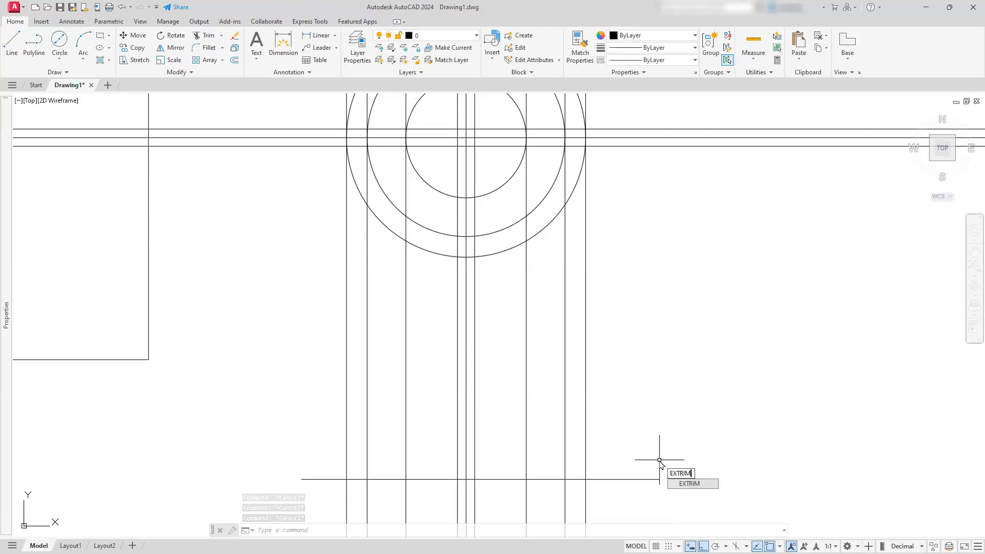
key("Return")
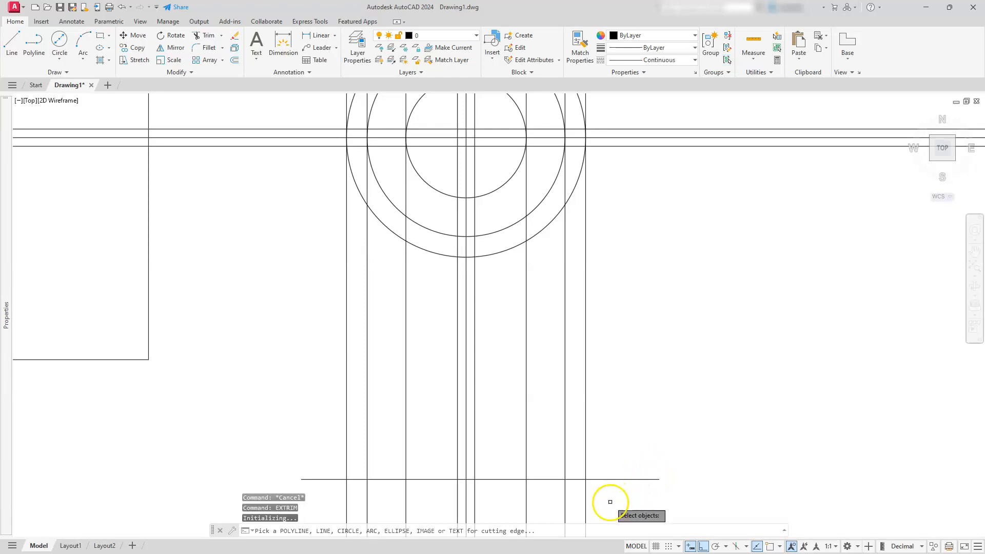
left_click(609, 480)
left_click(605, 512)
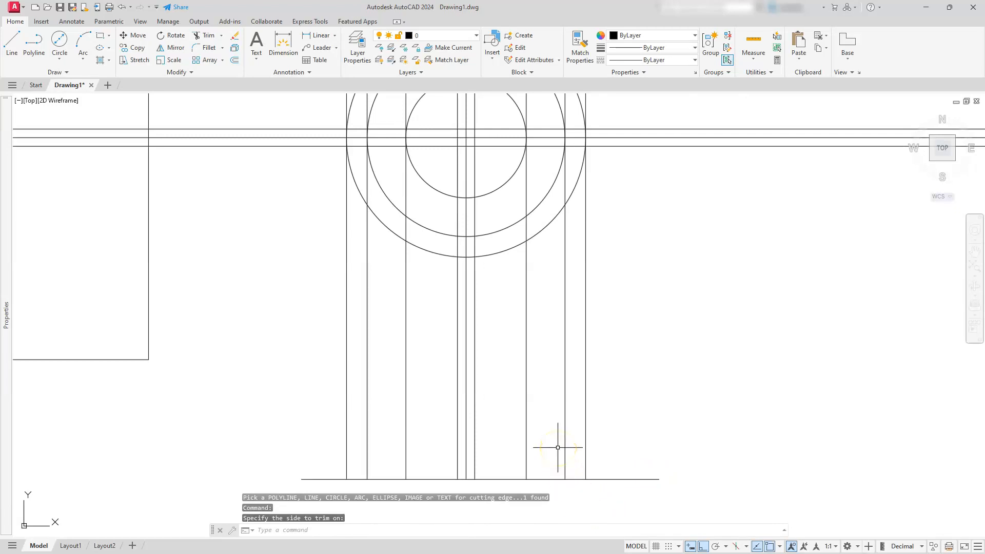
key("Escape")
key("Escape")
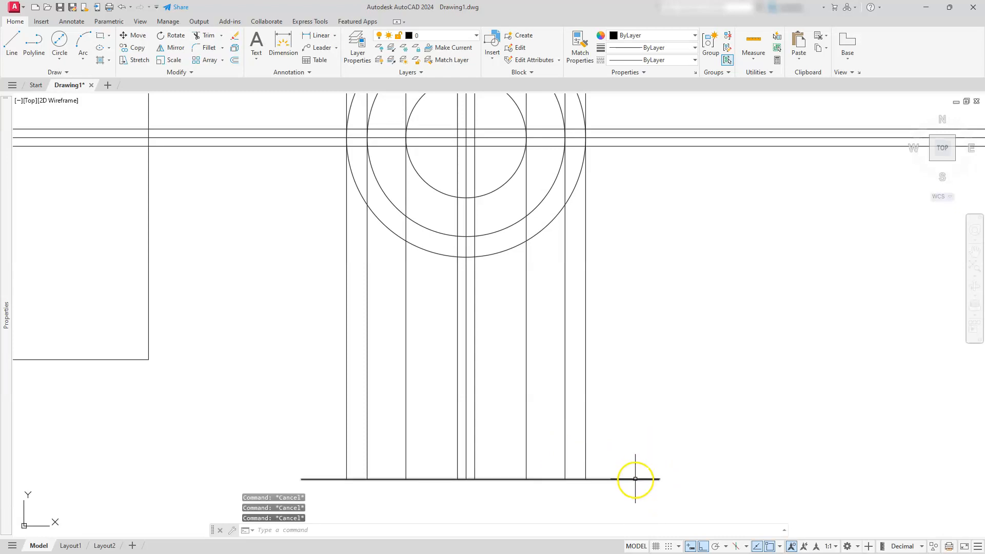
key("Escape")
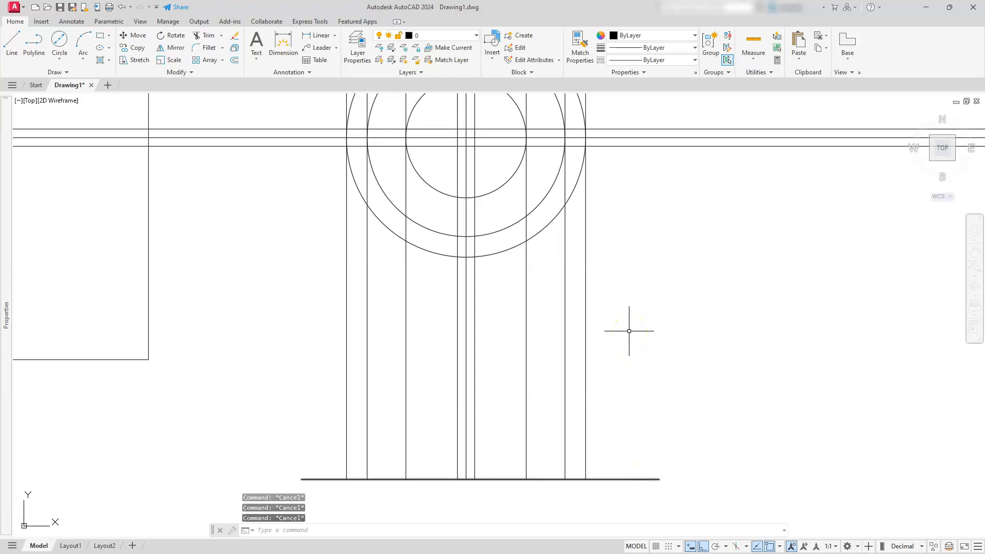
Offset the horizontal base line upward by 20.4 to mark the side view's height.
left_click(235, 61)
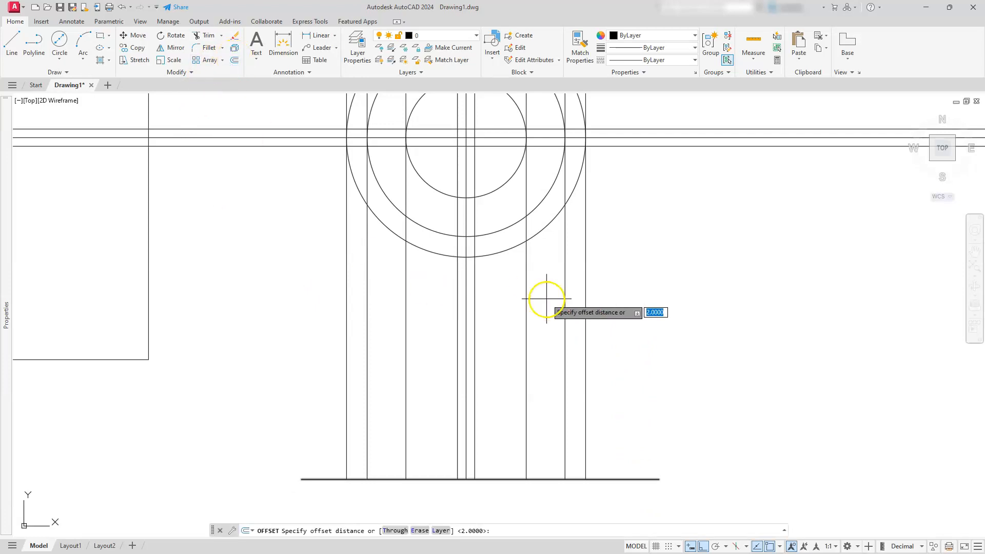
key("Return")
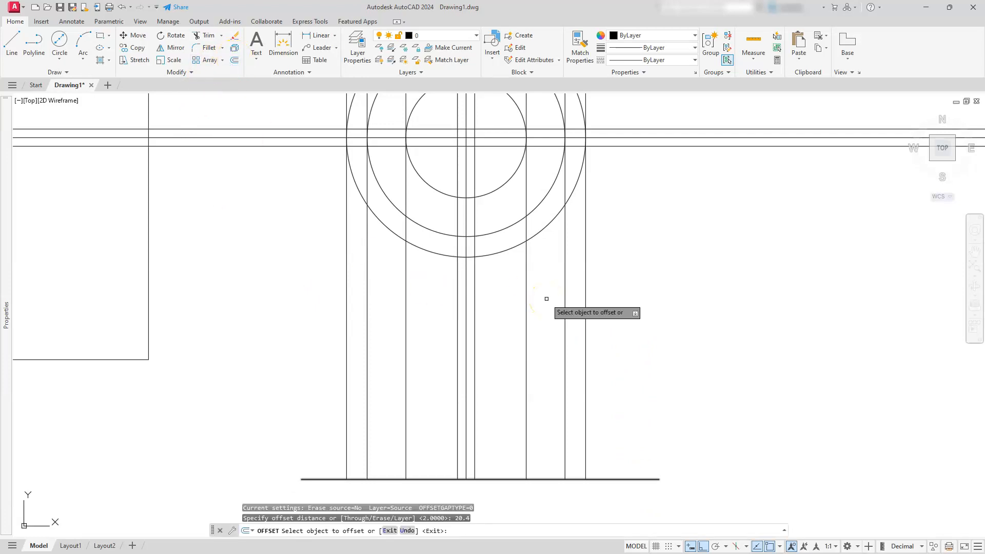
left_click(652, 479)
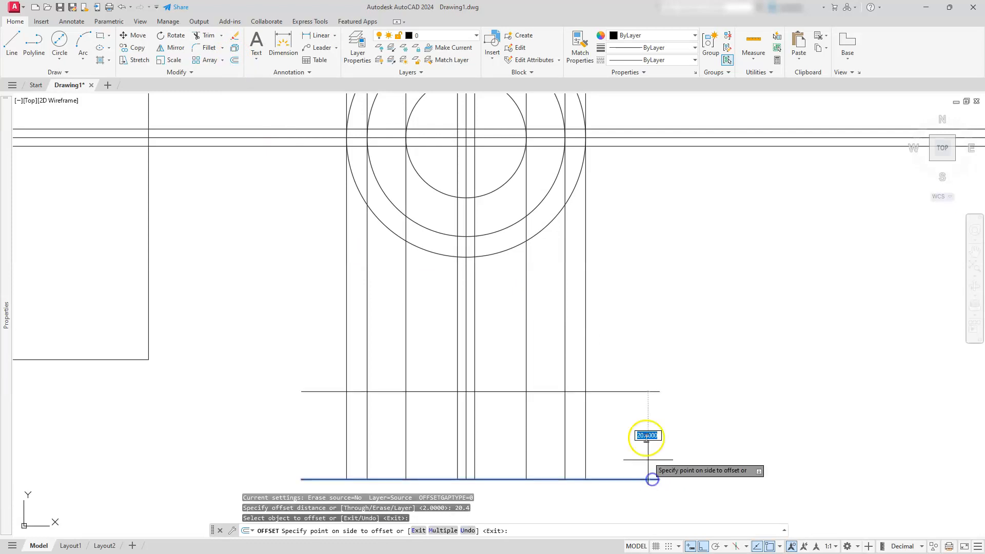
left_click(633, 315)
key("Escape")
key("Escape")
key("Escape")
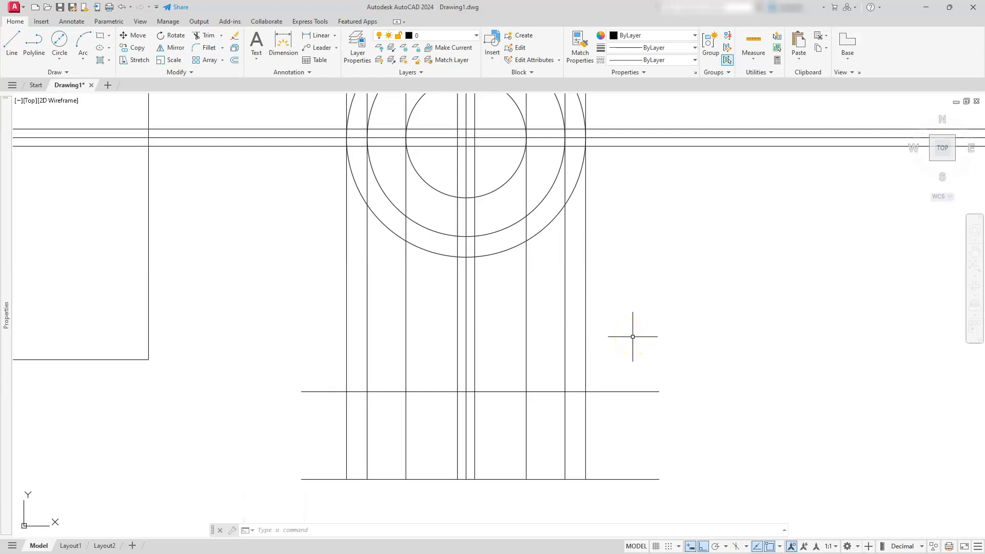
Offset the vertical centre line to both sides by half of 67.6, using the CAL expression 67.6/2 for the distance.
left_click(234, 60)
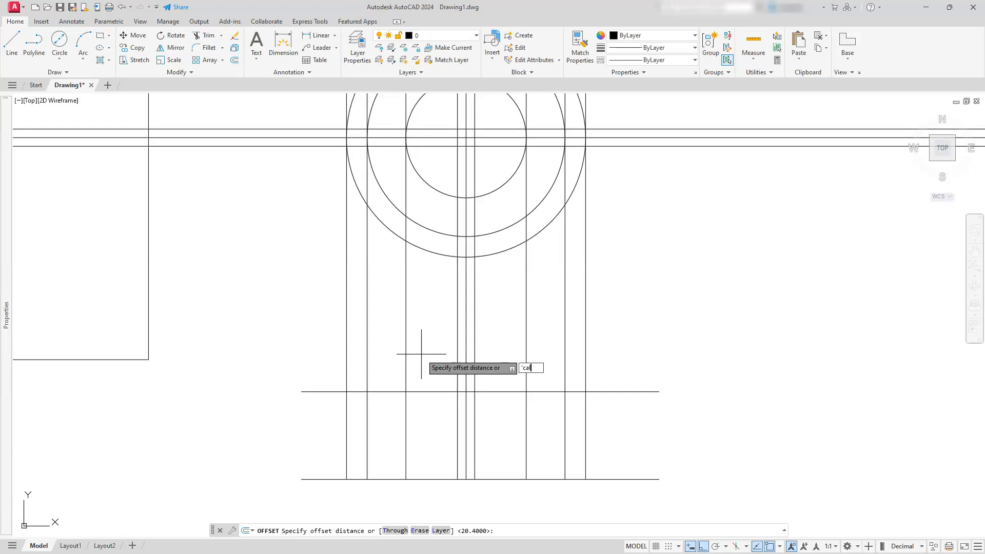
type("'cal")
key("Return")
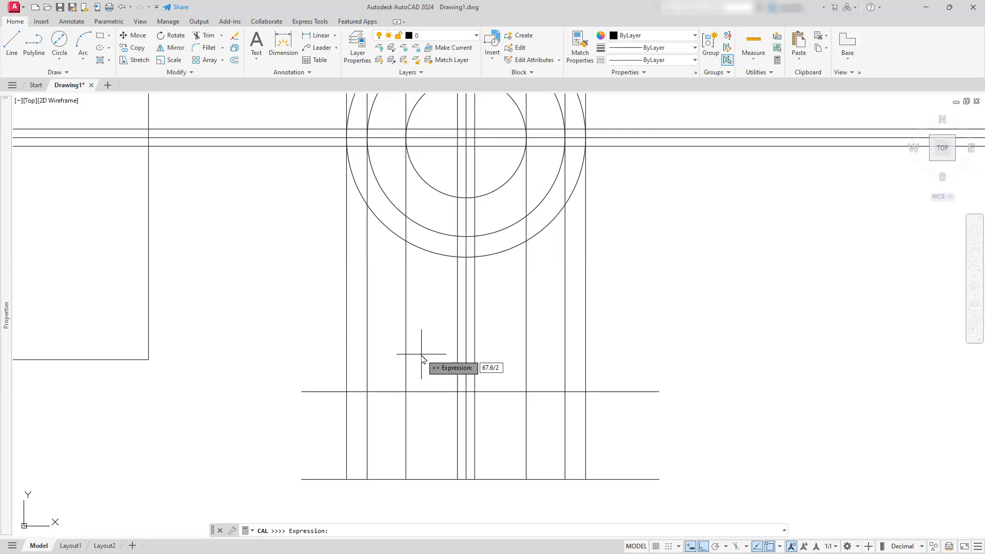
key("Return")
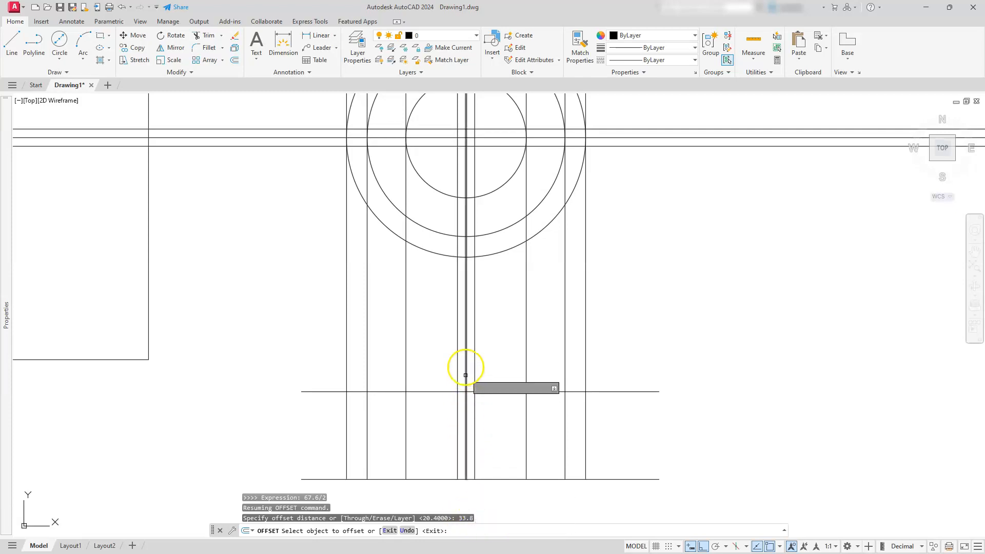
left_click(465, 363)
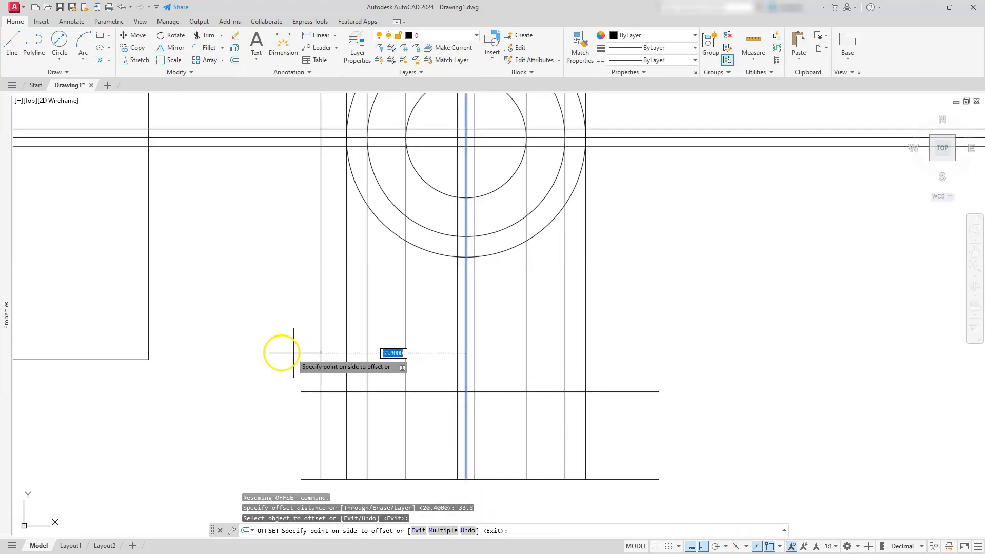
left_click(251, 346)
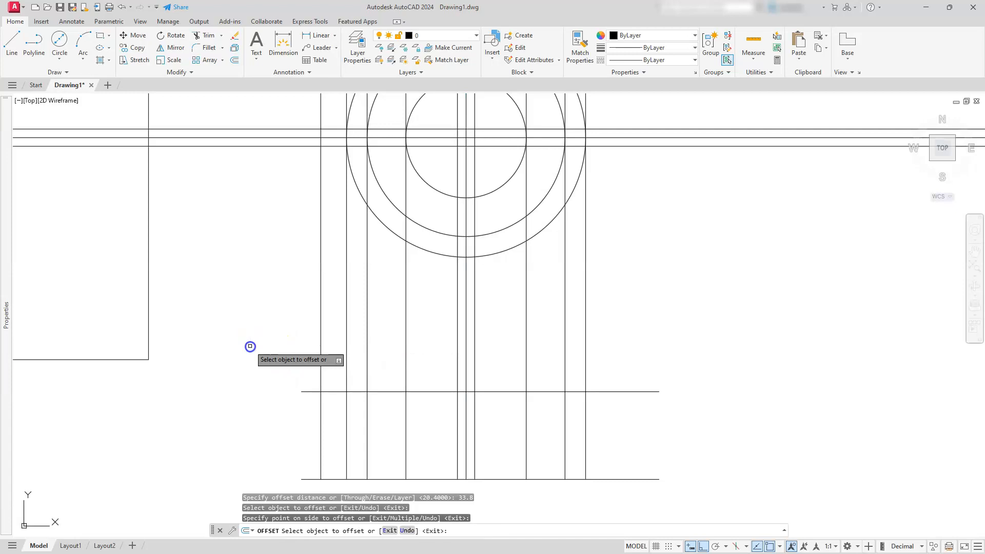
left_click(466, 377)
left_click(739, 363)
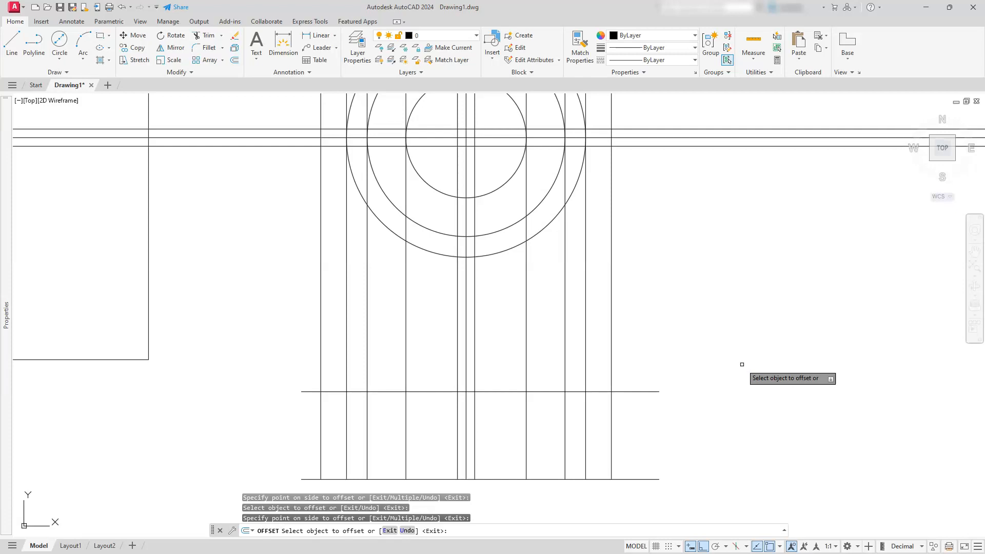
key("Escape")
key("Escape")
key("Escape")
Trim all vertical construction lines above the side view's upper horizontal line with EXTRIM, using that line as the cutting edge.
type("Extrim")
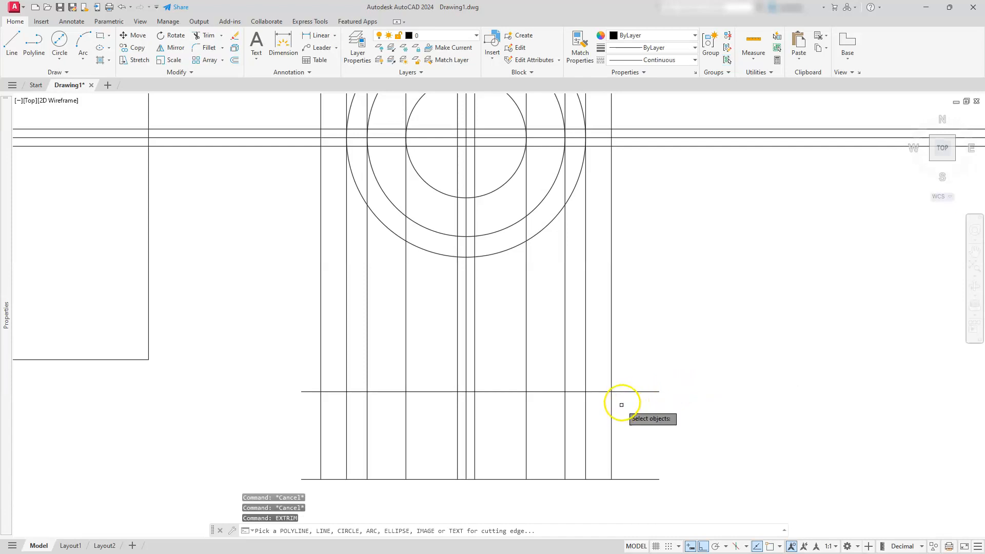
left_click(631, 392)
left_click(634, 326)
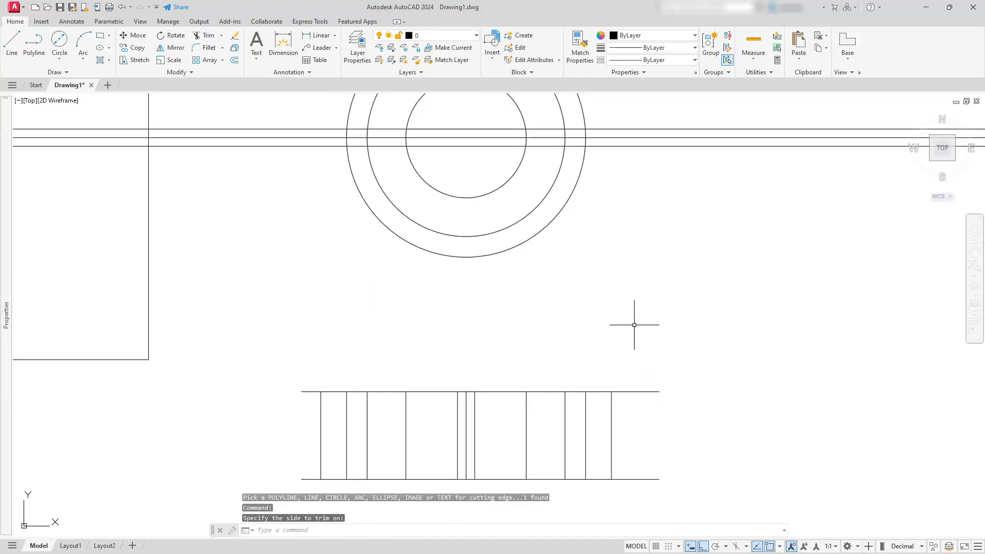
Trim the side view's horizontal lines beyond its outermost right and left vertical lines with EXTRIM, using each as a cutting edge.
key("Return")
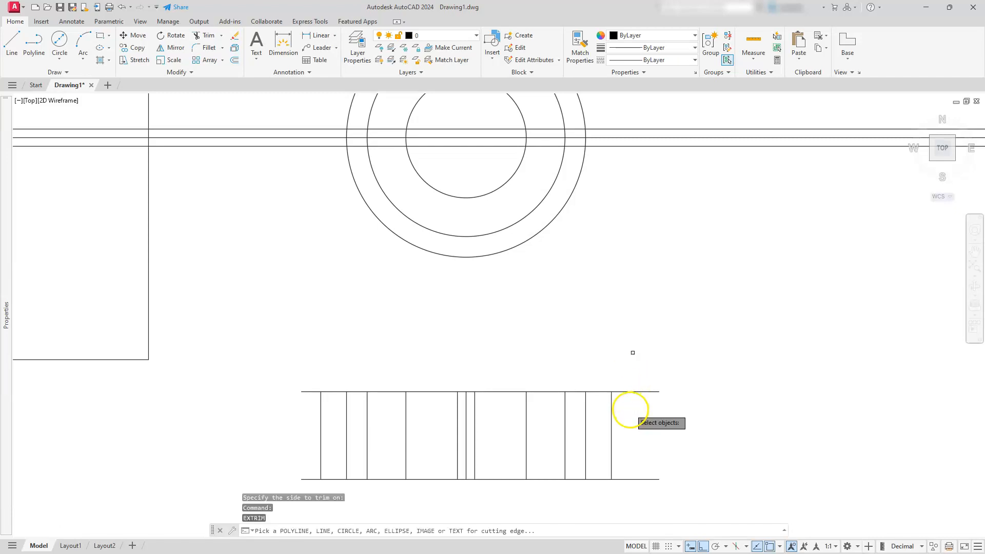
left_click(610, 427)
scroll(686, 424, "up", 5)
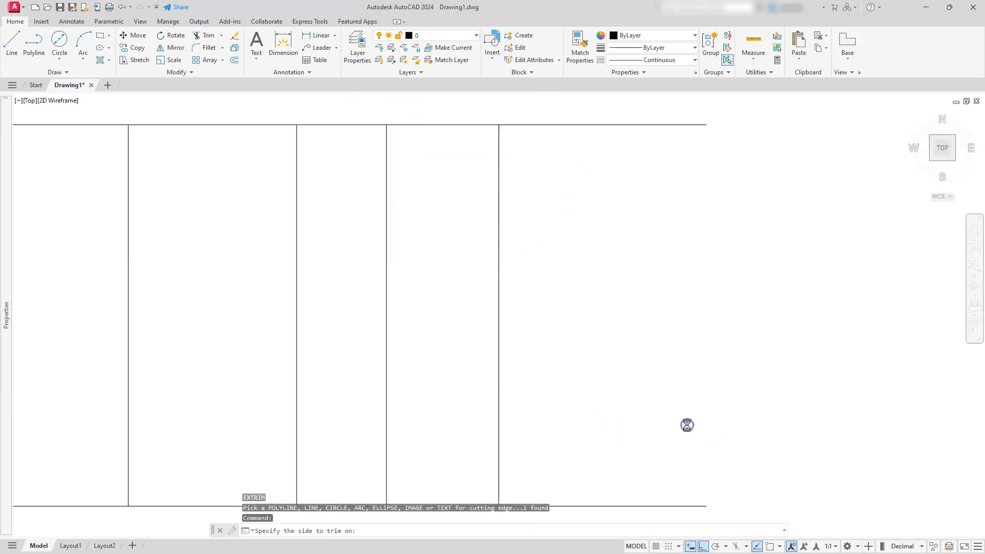
scroll(687, 426, "down", 5)
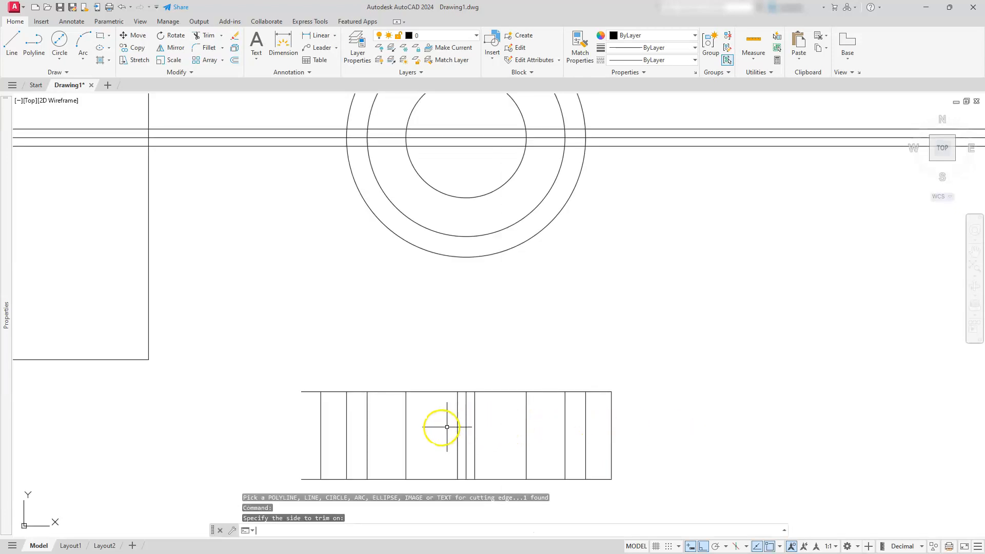
left_click(341, 427)
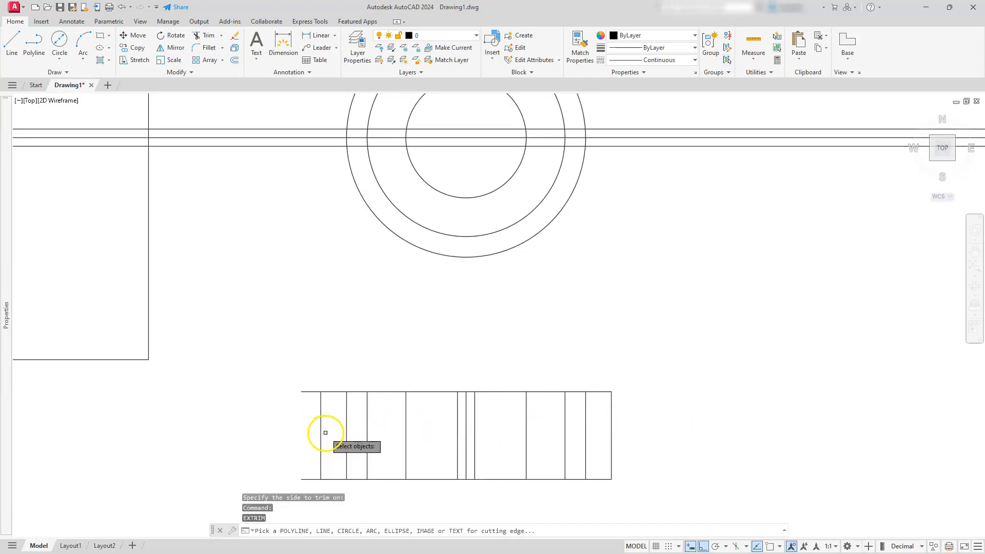
left_click(321, 427)
left_click(290, 426)
scroll(304, 427, "down", 1)
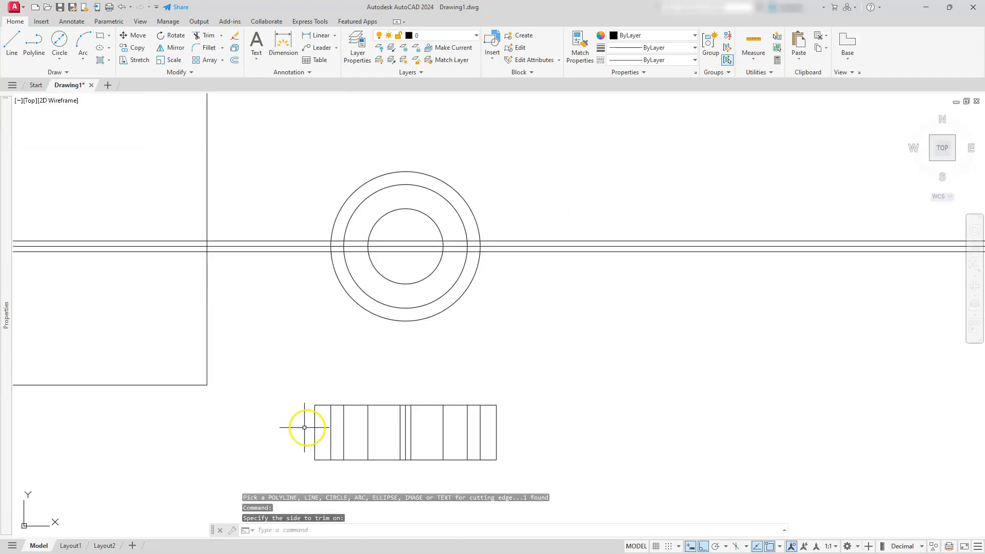
middle_click_drag(353, 396, 358, 404)
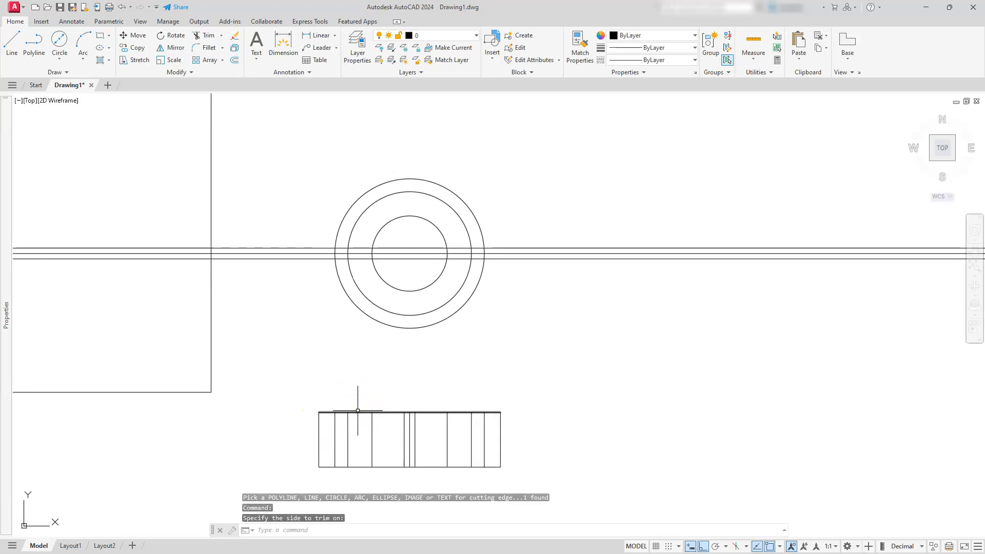
scroll(358, 409, "up", 2)
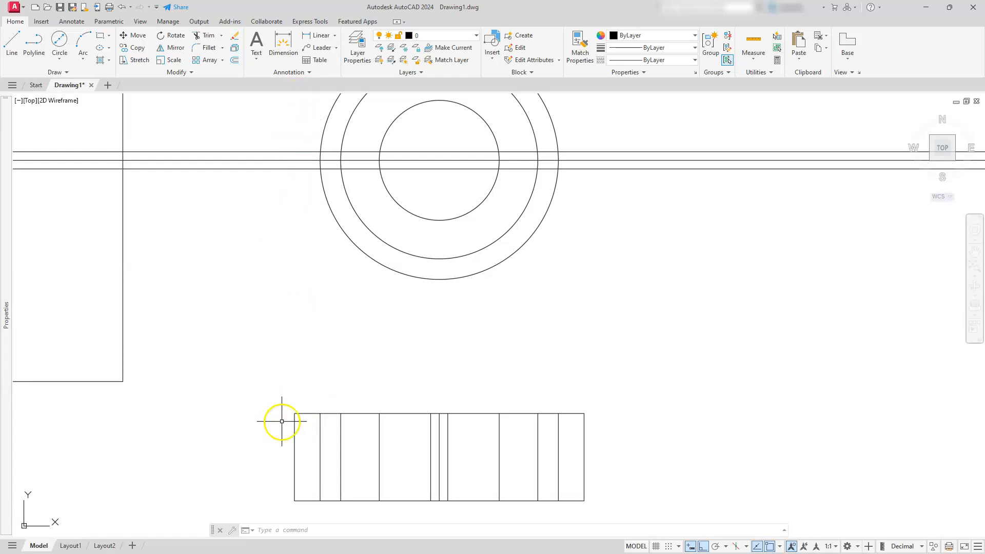
Check the burner views in EX10.pdf, return to AutoCAD and set the side view's two outer vertical lines as Trim cutting edges.
key("alt+Tab")
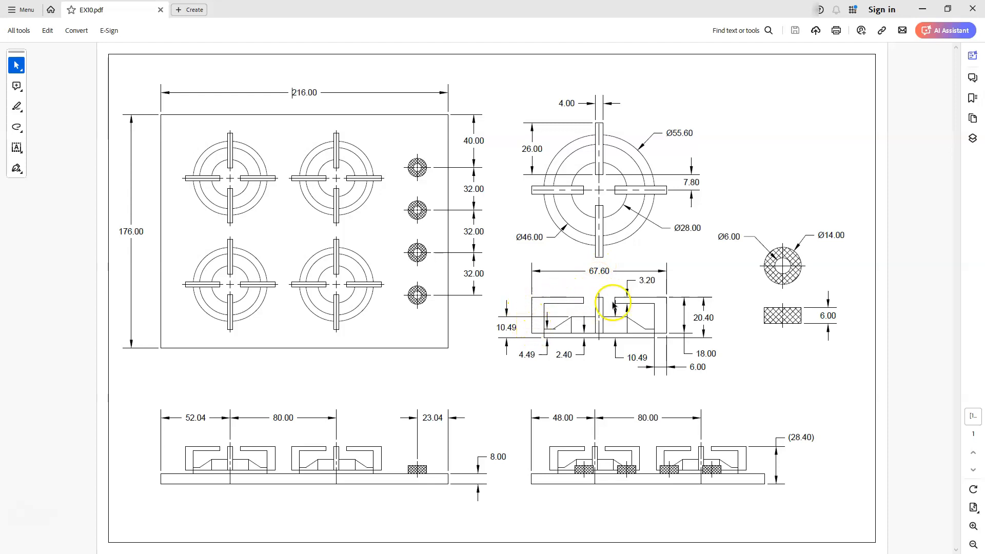
left_click(228, 442)
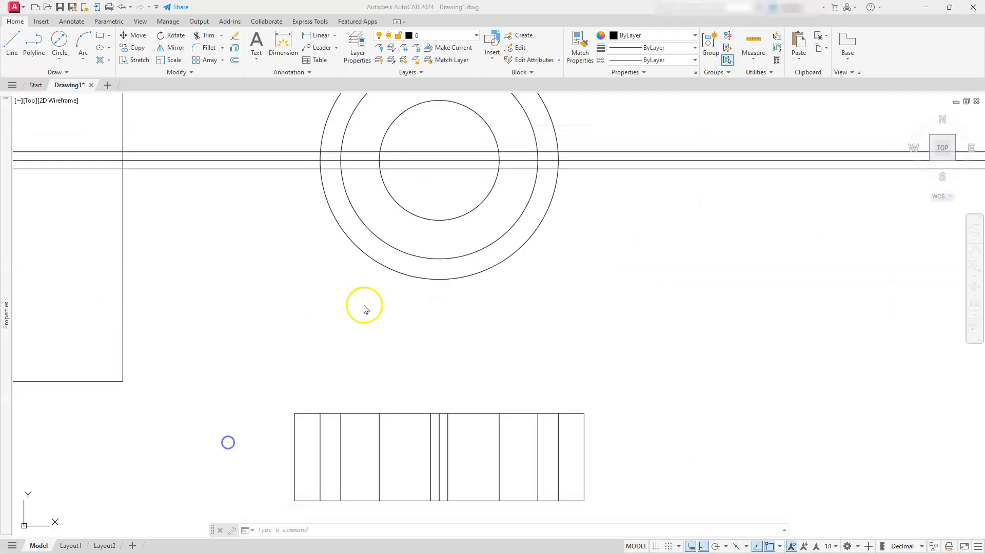
left_click(211, 39)
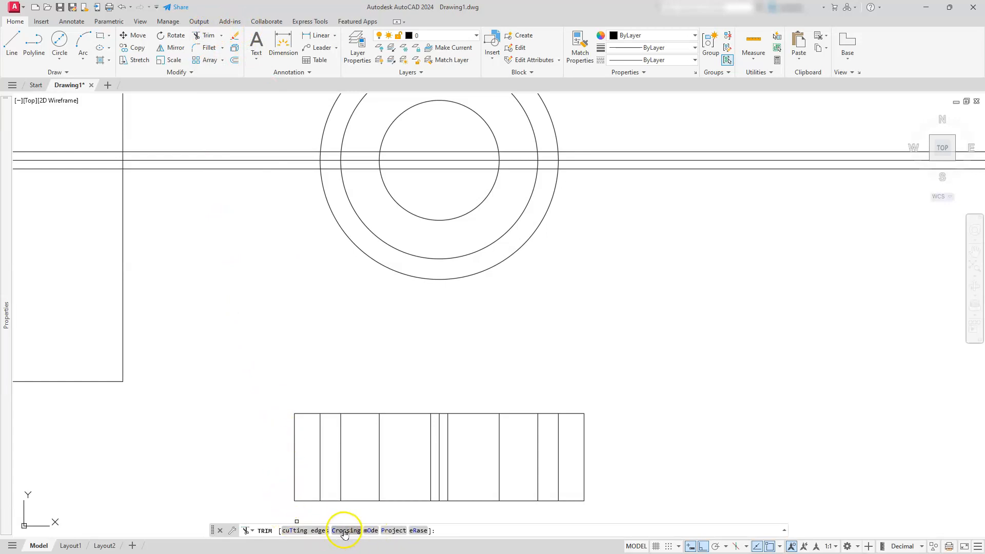
left_click(307, 531)
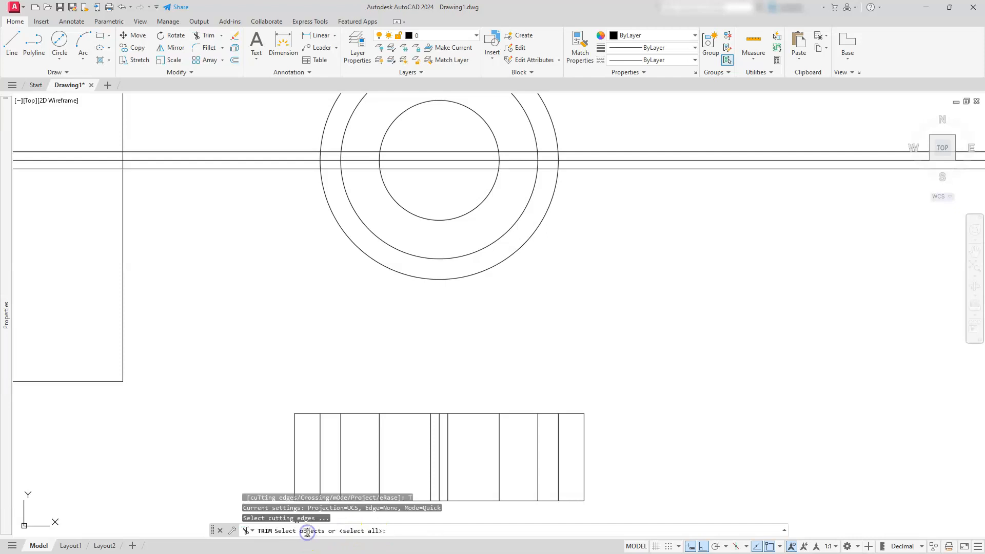
left_click(292, 434)
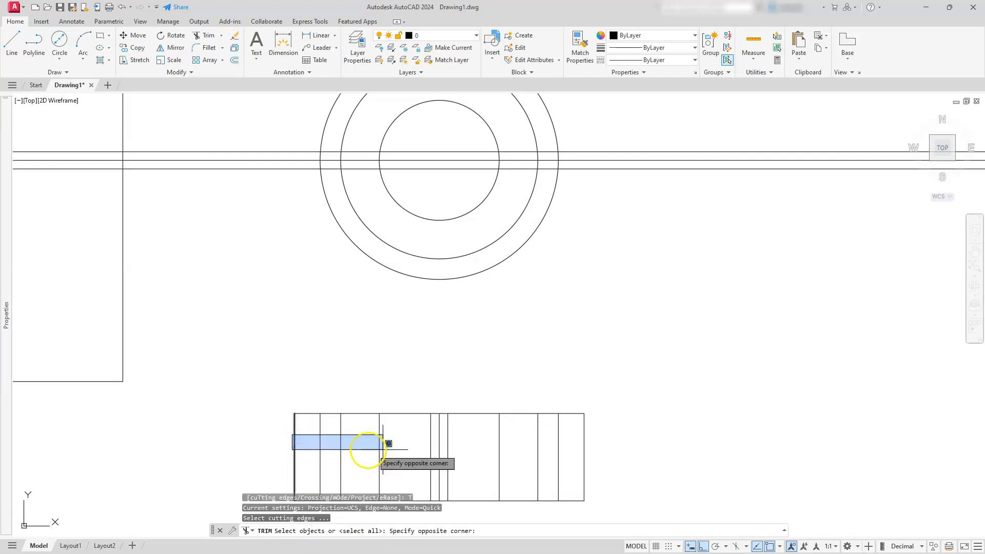
left_click(263, 457)
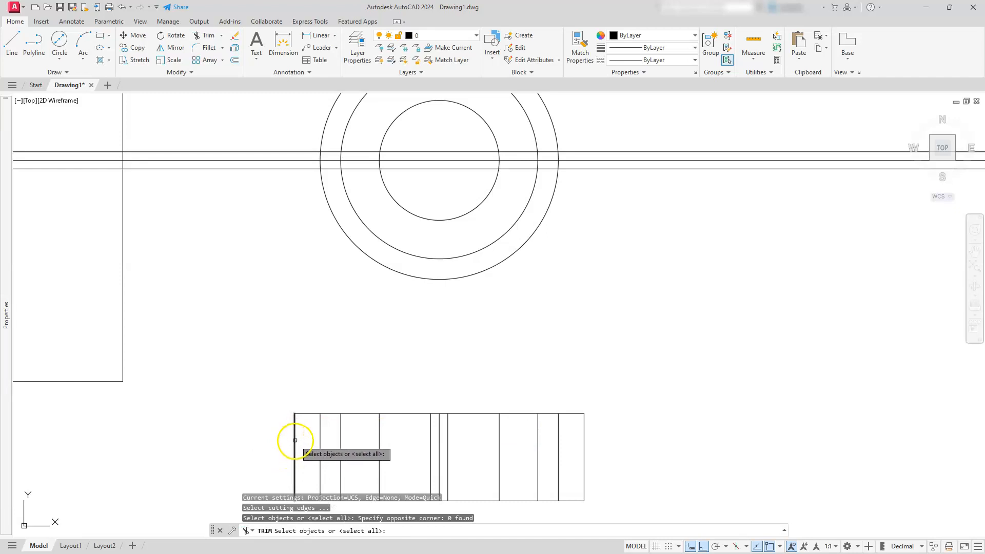
left_click(295, 441)
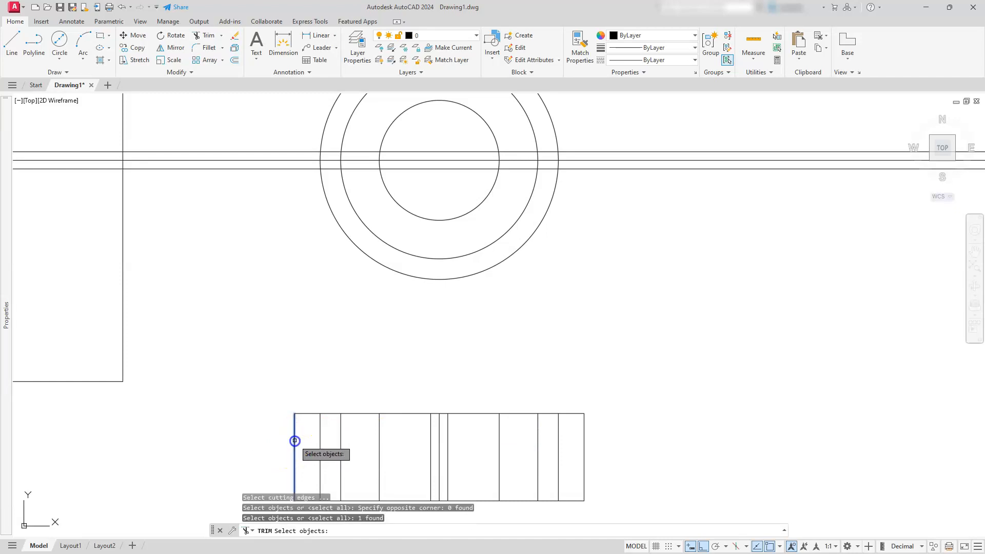
left_click(583, 437)
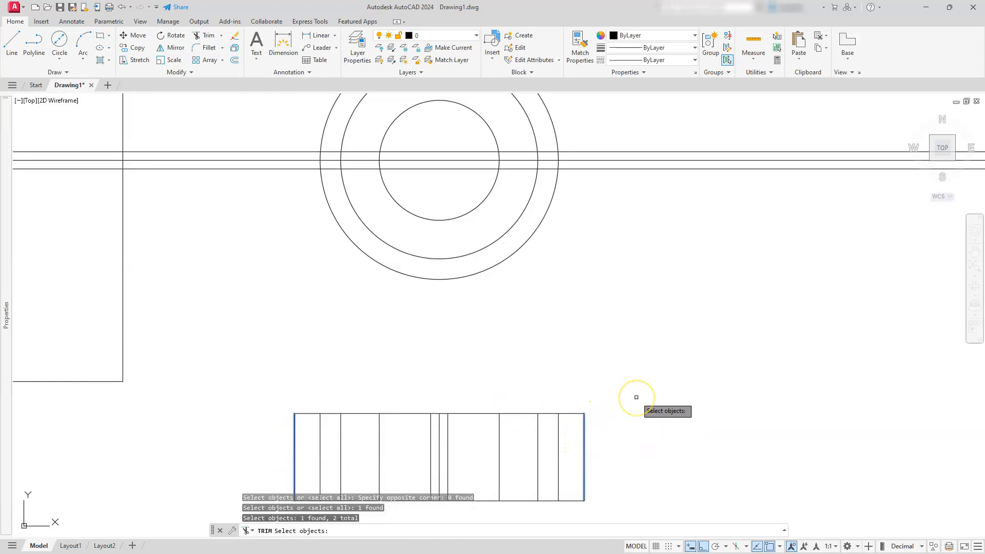
key("Return")
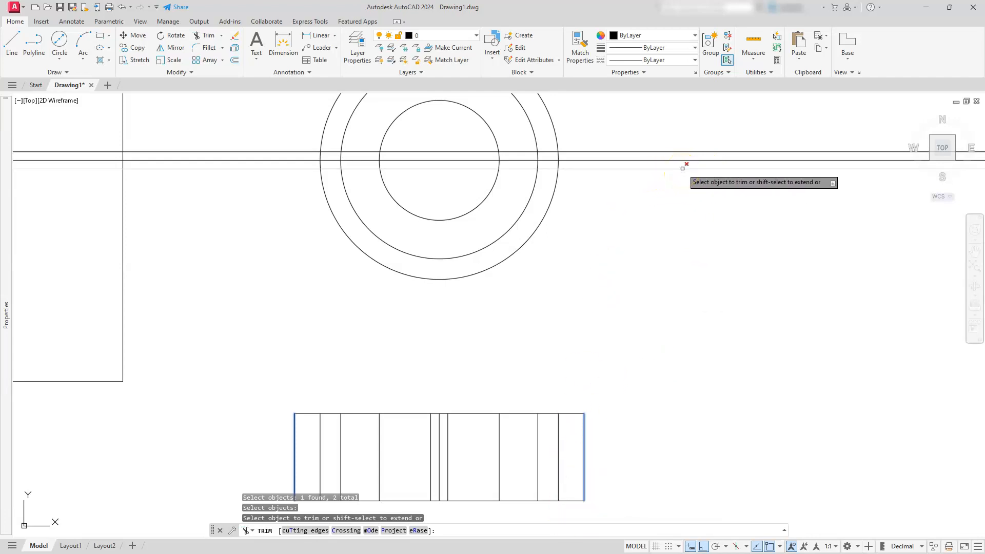
Switch Trim to Standard mode and set the implied edge extension to Extend.
left_click(369, 531)
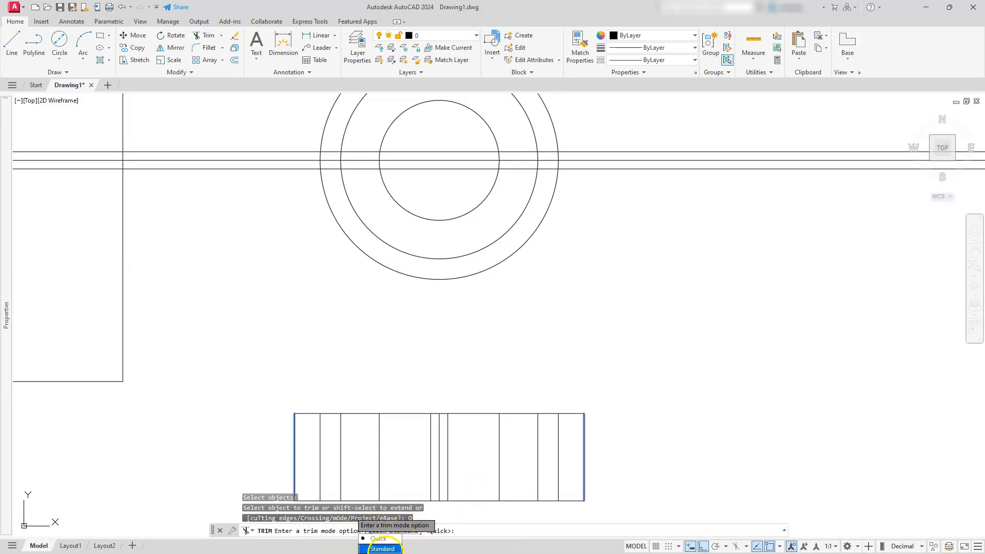
left_click(383, 548)
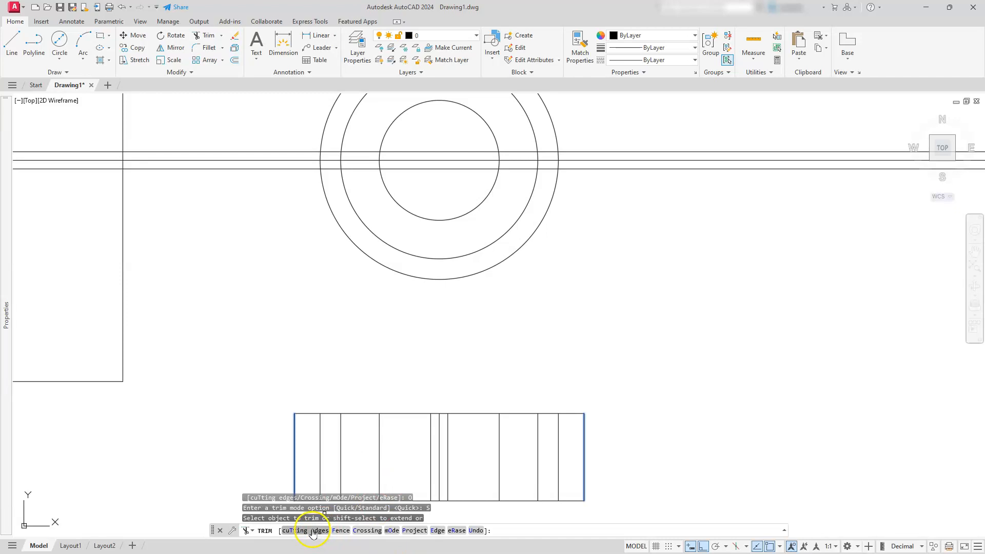
left_click(437, 530)
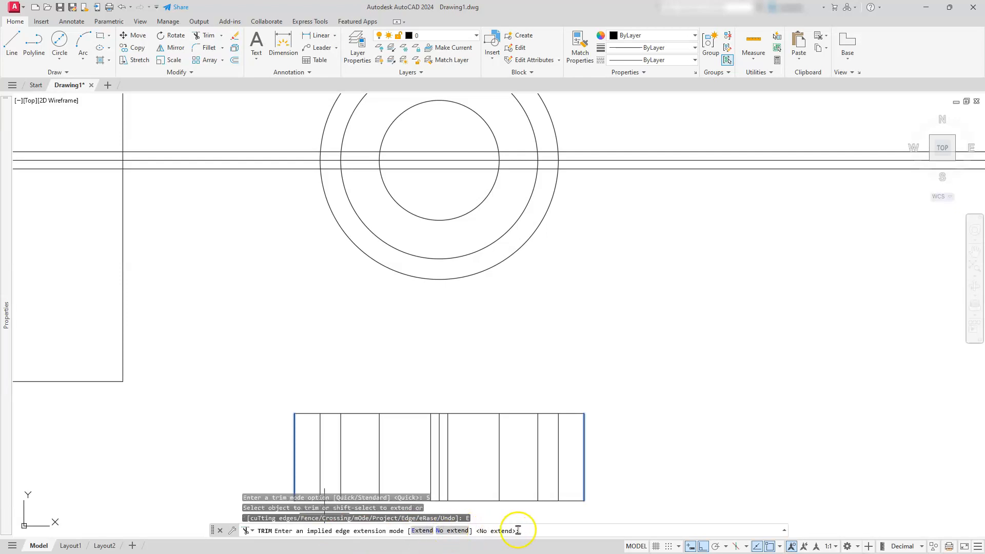
left_click(428, 532)
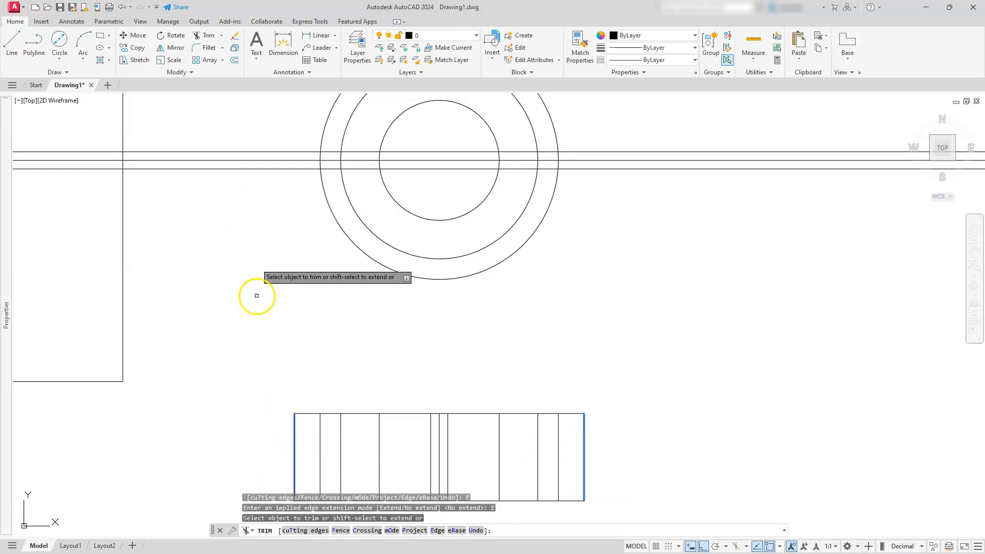
Trim both ends of the two outer horizontal lines through the circles to the side view's width, and return Trim to Quick mode.
left_click(227, 152)
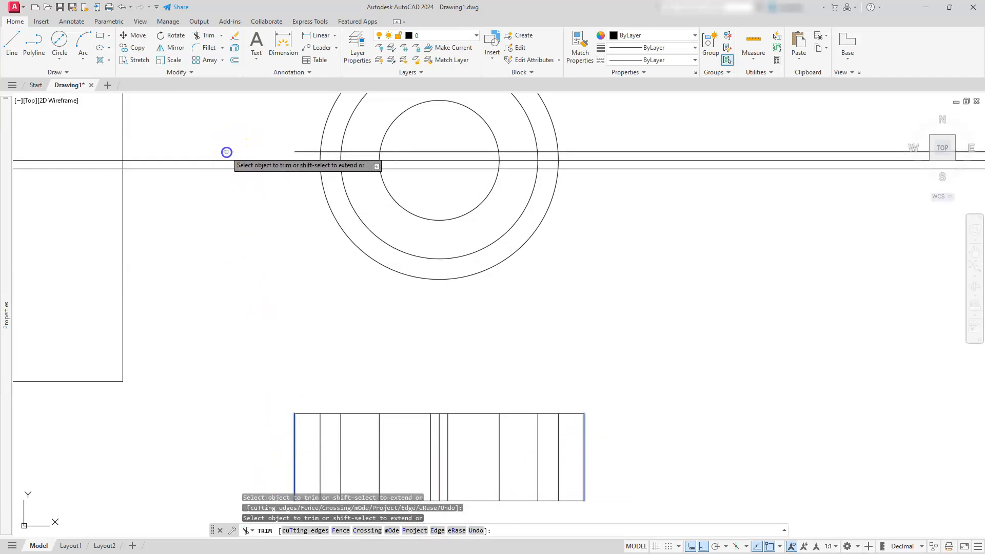
left_click(615, 169)
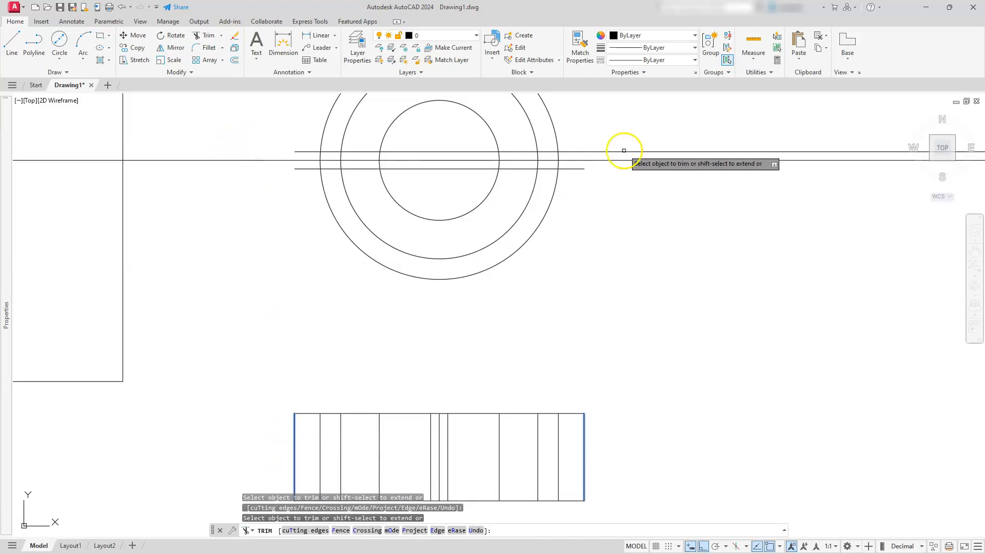
left_click(624, 151)
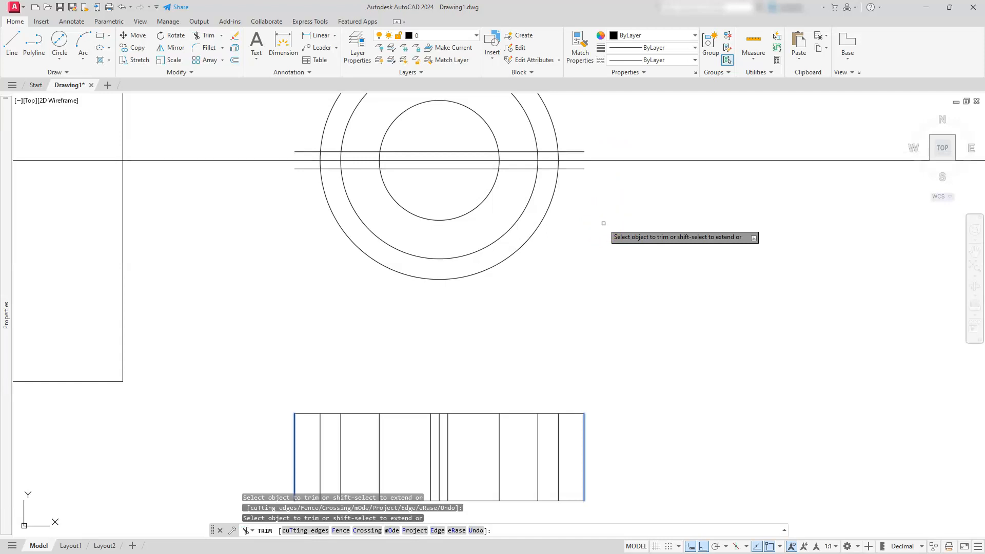
left_click(397, 532)
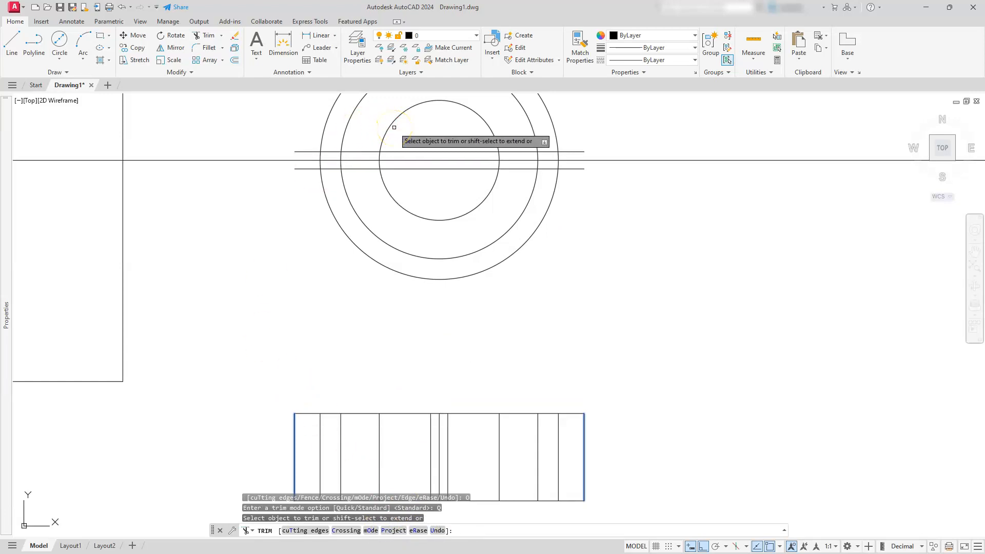
key("Escape")
key("Escape")
key("Escape")
left_click(199, 88)
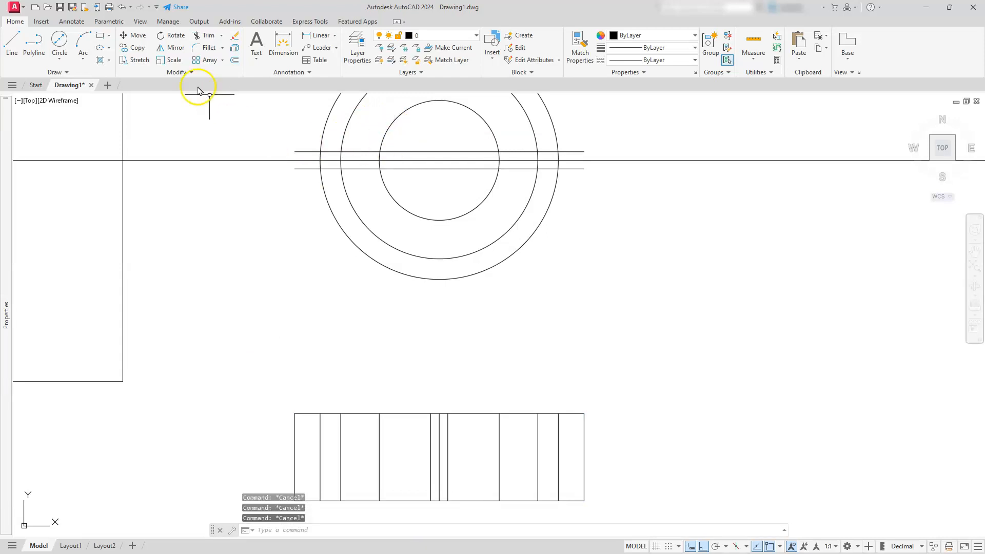
Close the left end of the horizontal bar through the burner circles with a vertical line between its upper and lower edges.
left_click(11, 42)
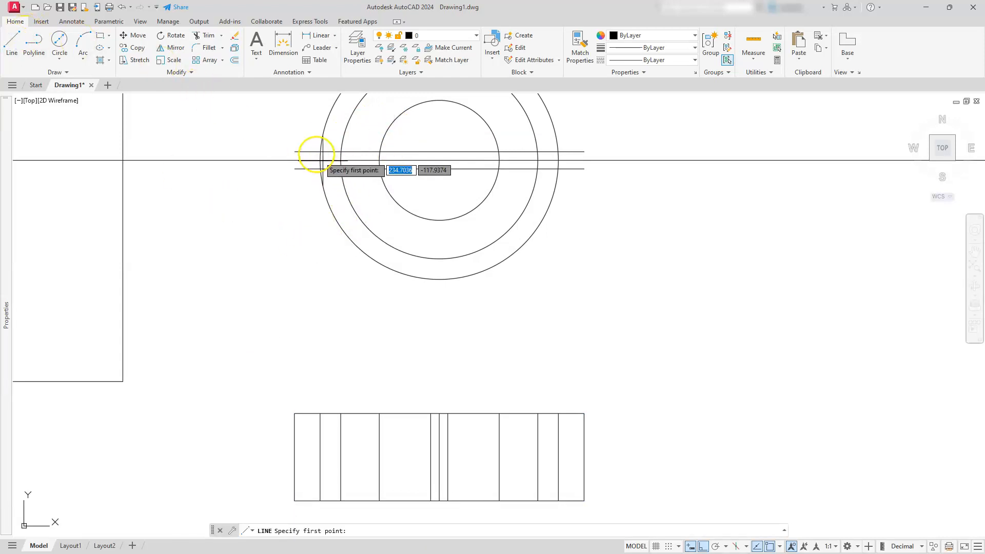
left_click(294, 153)
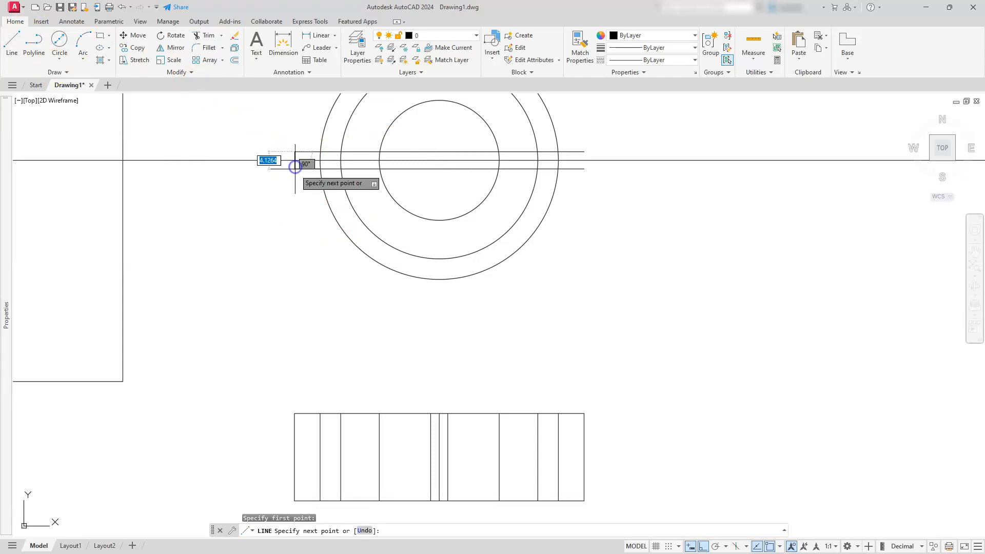
left_click(296, 172)
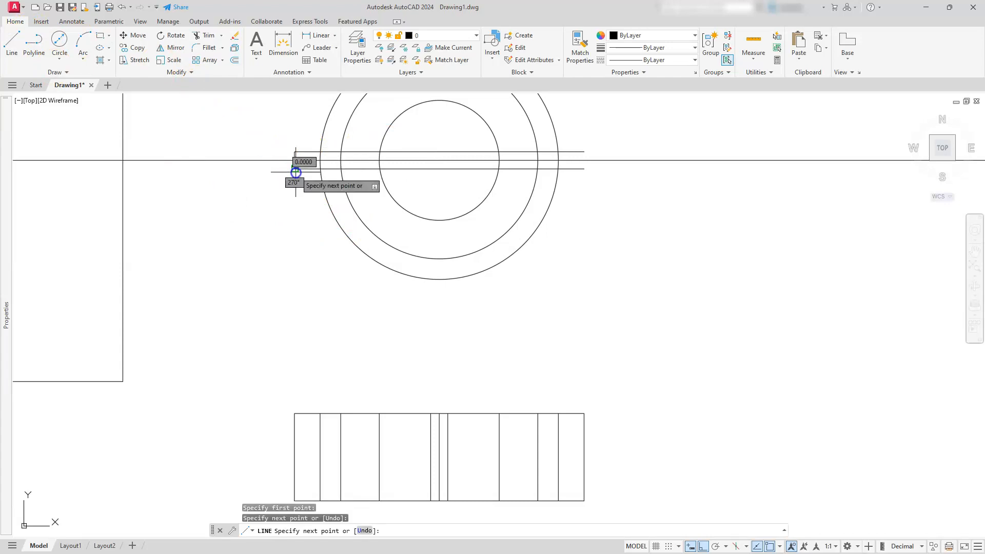
key("Escape")
key("Escape")
key("Escape")
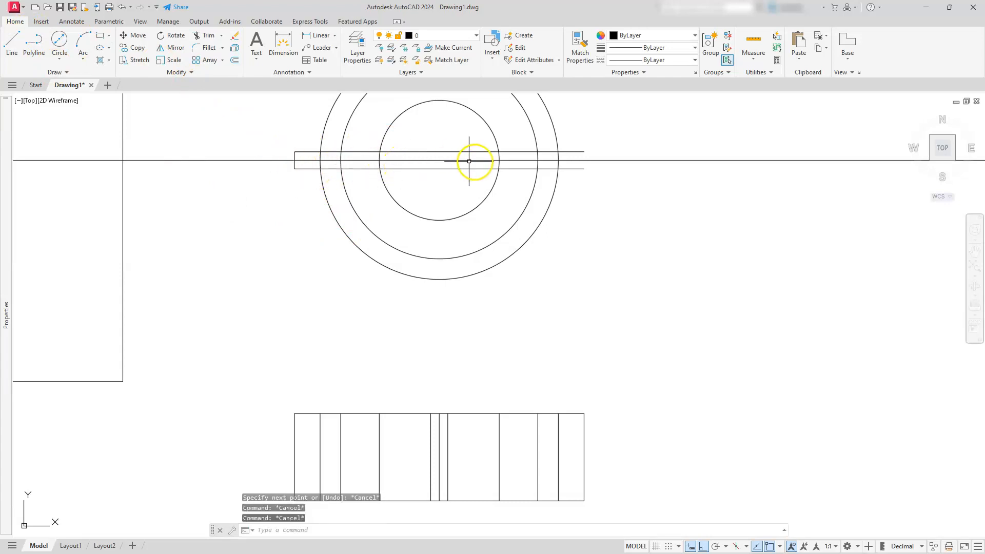
Close the right end of the horizontal bar with a vertical line joining its upper and lower edges.
type("l")
key("Return")
left_click(584, 151)
left_click(584, 169)
key("Escape")
key("Escape")
key("Escape")
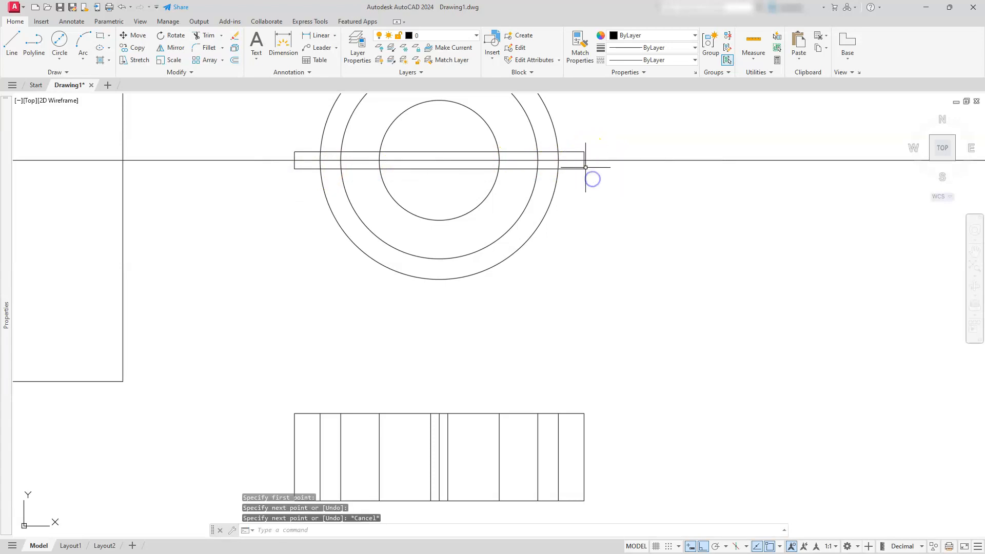
Offset both vertical end lines of the horizontal bar 26 inward toward the circles' centre.
left_click(235, 63)
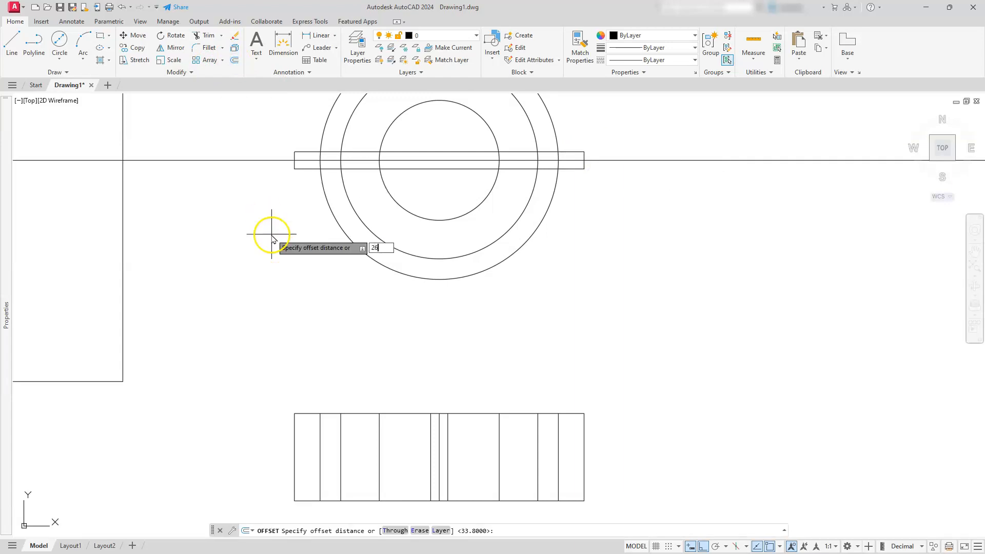
type("26")
key("Return")
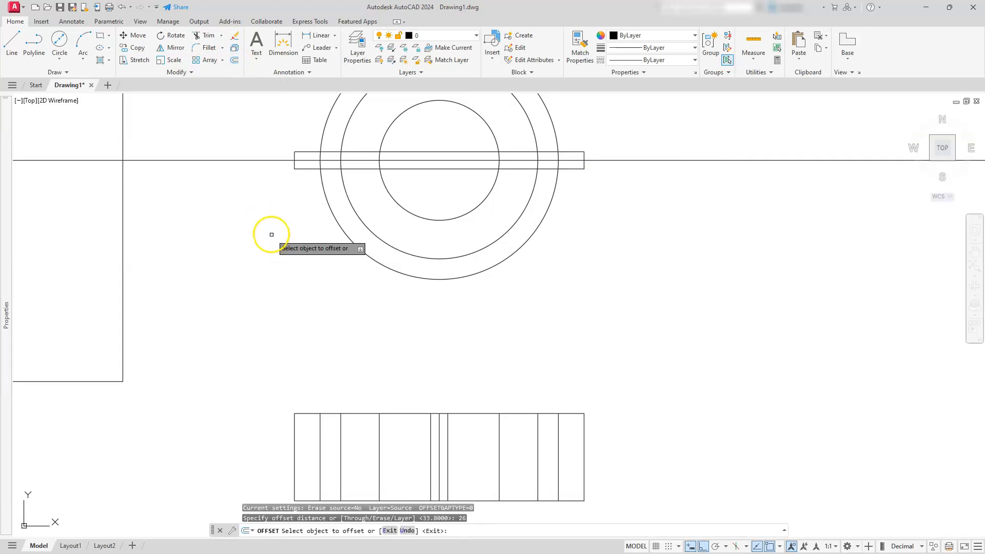
left_click(296, 165)
left_click(296, 163)
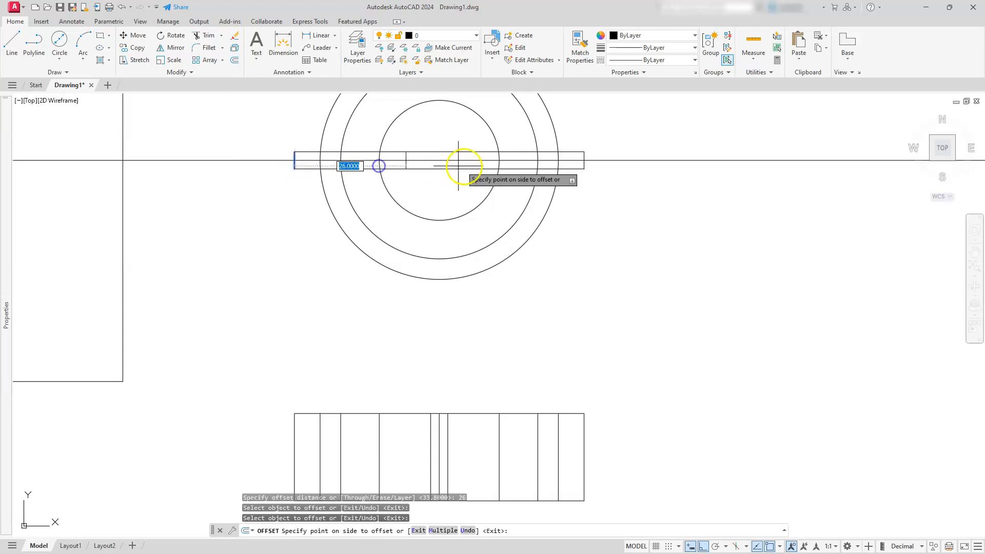
left_click(469, 184)
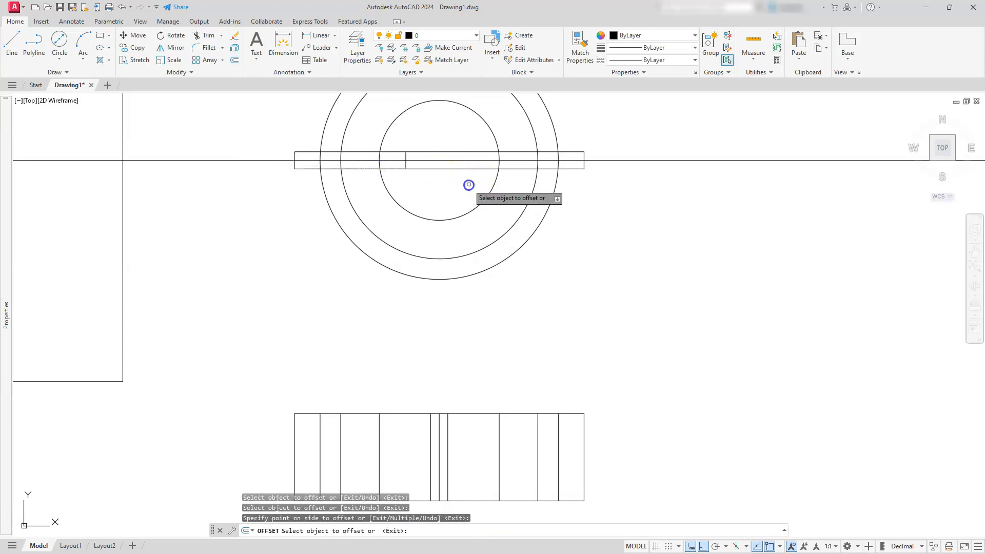
left_click(585, 166)
left_click(457, 180)
key("Escape")
key("Escape")
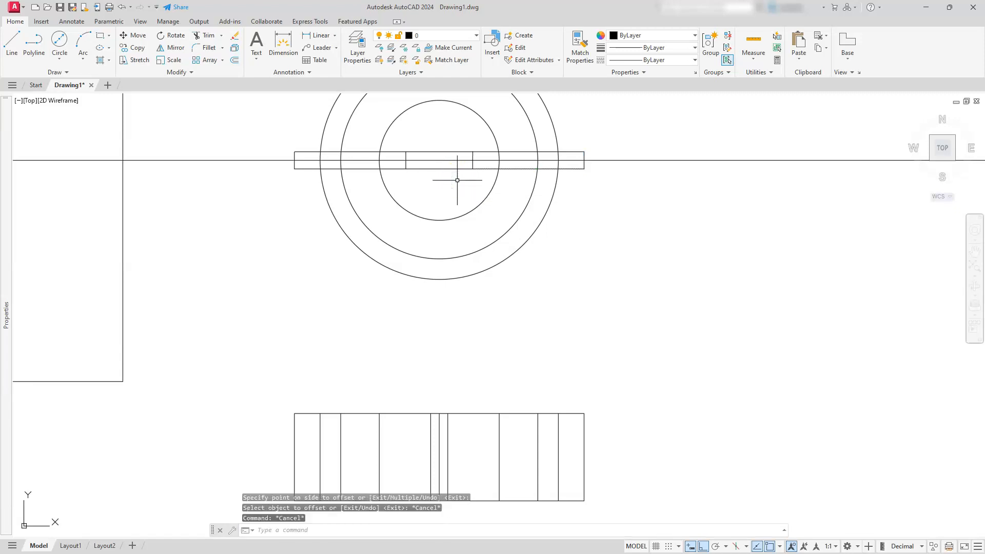
Trim the bar's upper and lower edges between the two offset lines, leaving separate left and right bars.
left_click(200, 39)
left_click(456, 154)
left_click(448, 169)
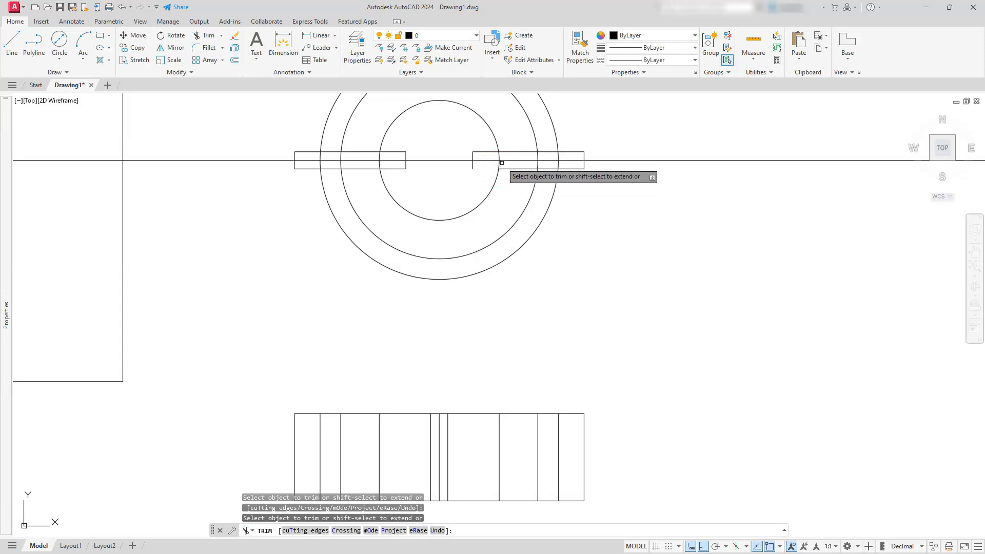
Trim the circle arcs inside the right bar on both sides of the horizontal construction line, keeping the bar's outline complete.
left_click(496, 161)
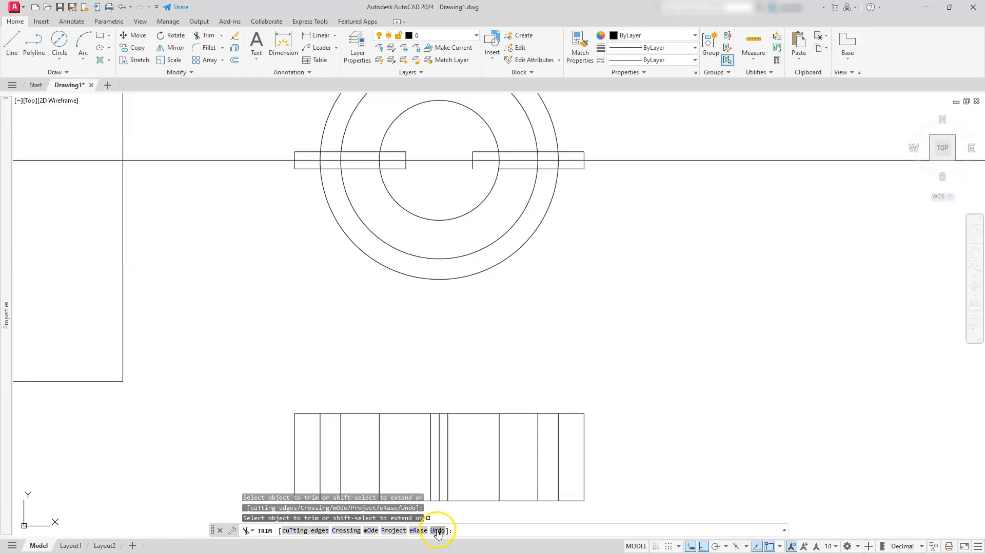
left_click_drag(501, 164, 493, 165)
left_click_drag(563, 164, 496, 163)
left_click(494, 166)
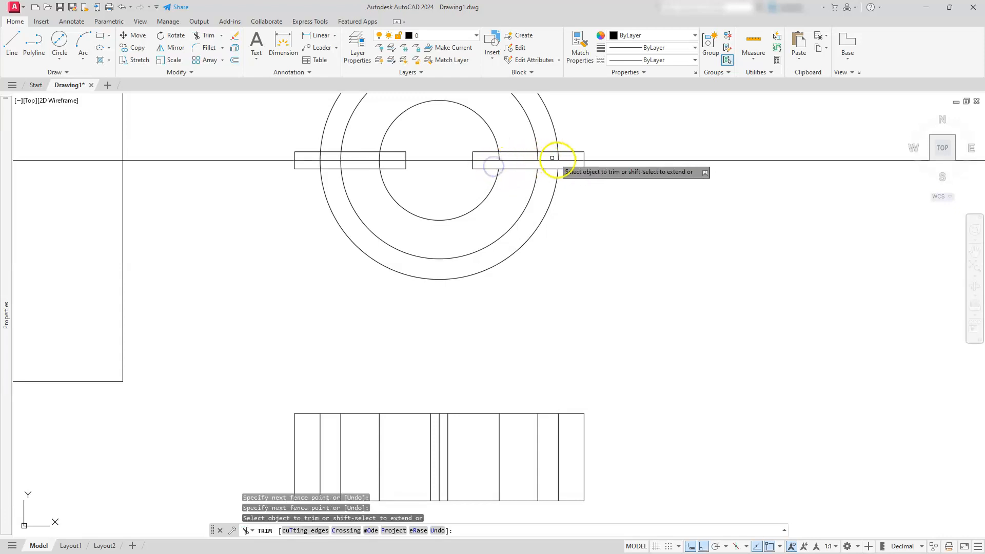
left_click(569, 156)
left_click(478, 156)
Trim the circle arcs inside the left bar above and below the horizontal construction line.
left_click(391, 155)
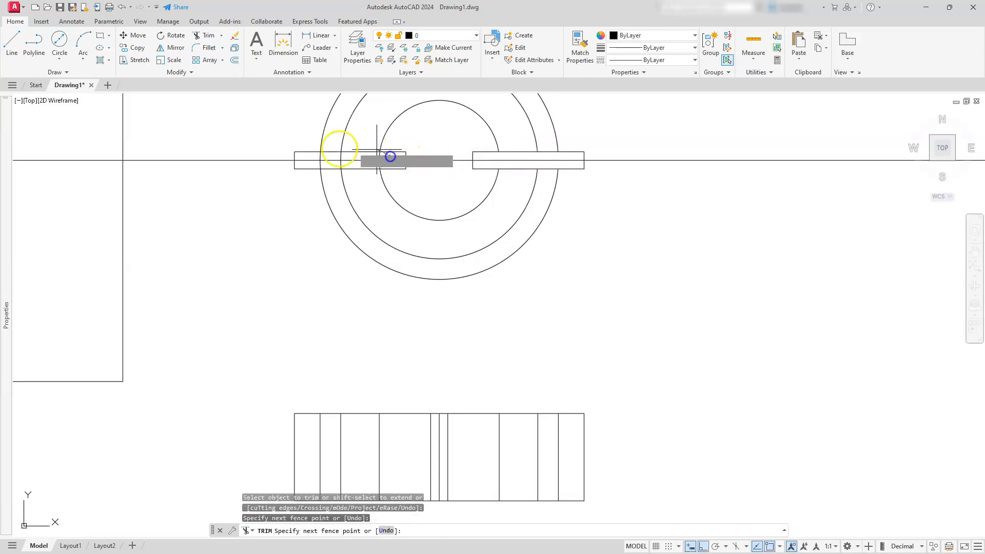
left_click(308, 154)
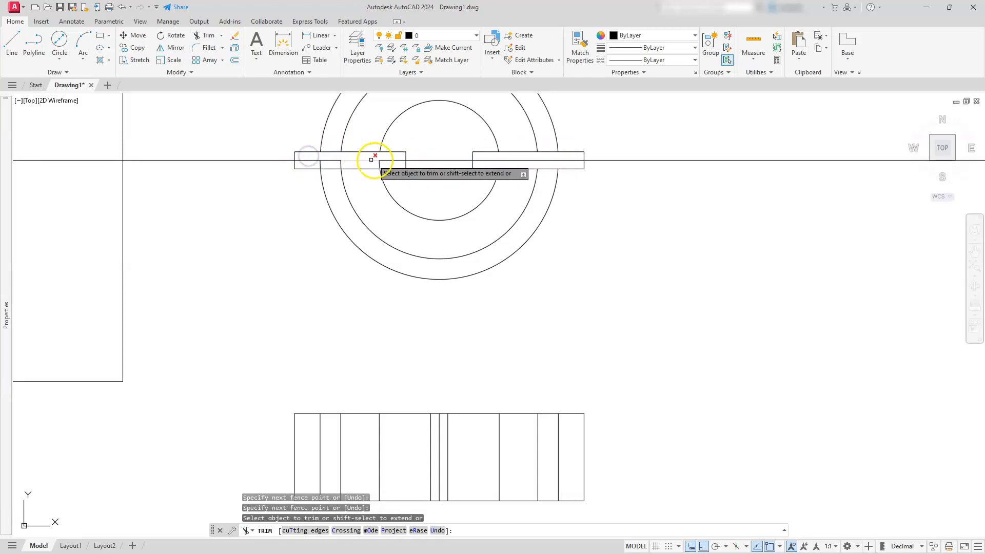
left_click(389, 164)
left_click(315, 163)
key("Escape")
key("Escape")
middle_click_drag(411, 191, 391, 321)
key("Escape")
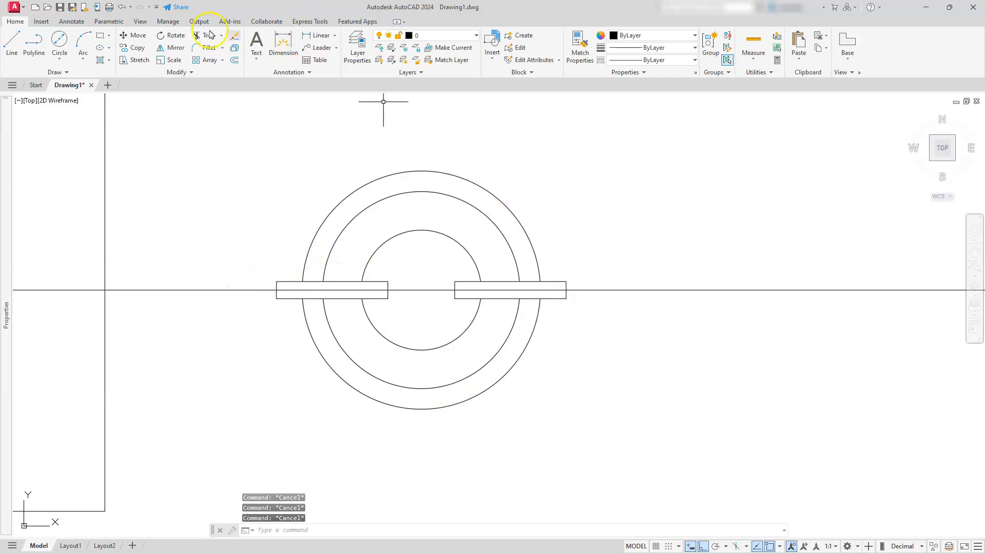
Rotate a copy of the two horizontal bars 90 degrees about the circles' centre.
left_click(168, 35)
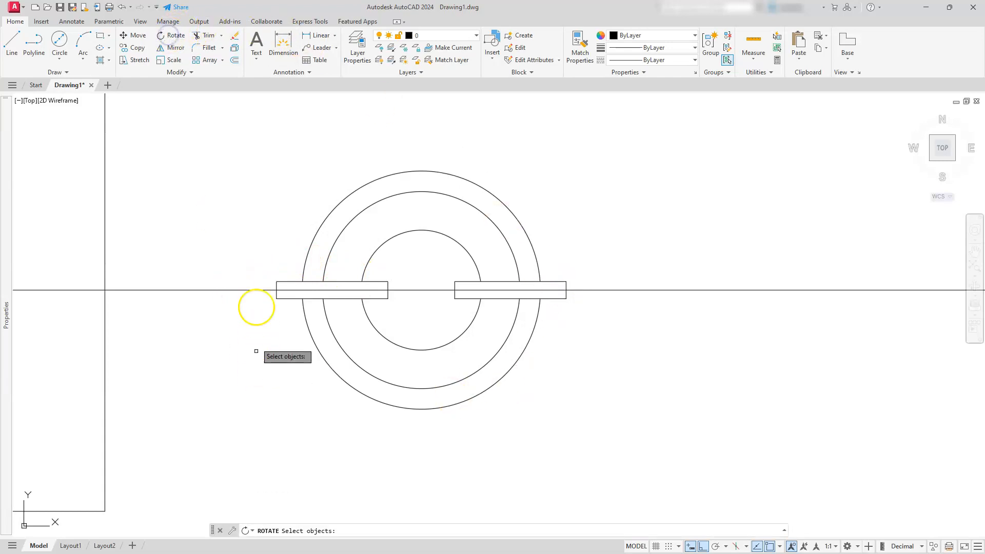
left_click(262, 273)
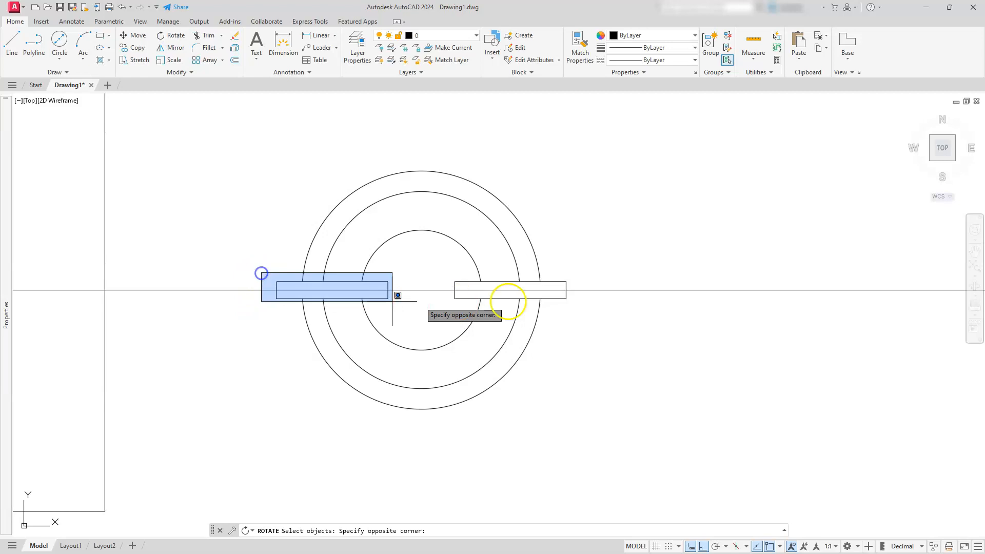
left_click(610, 302)
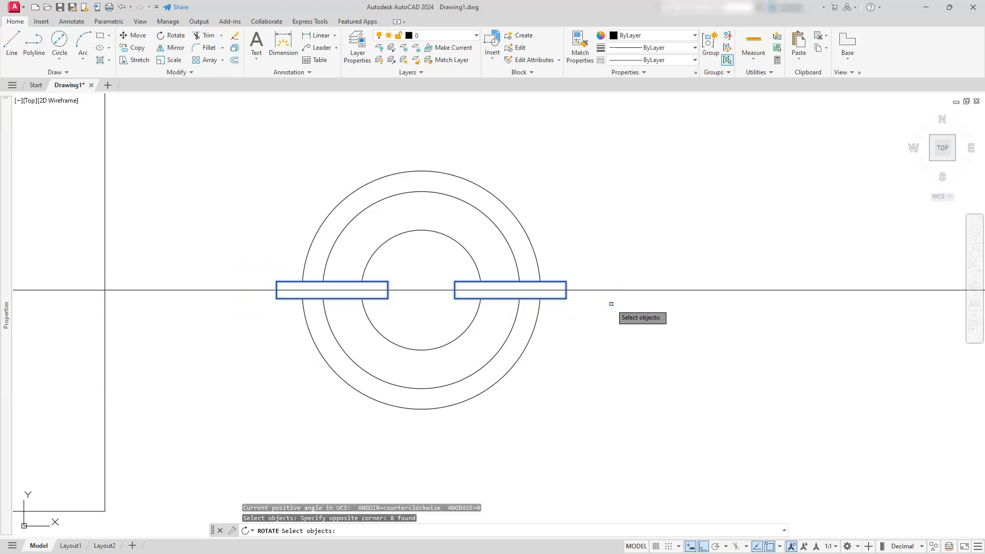
key("Return")
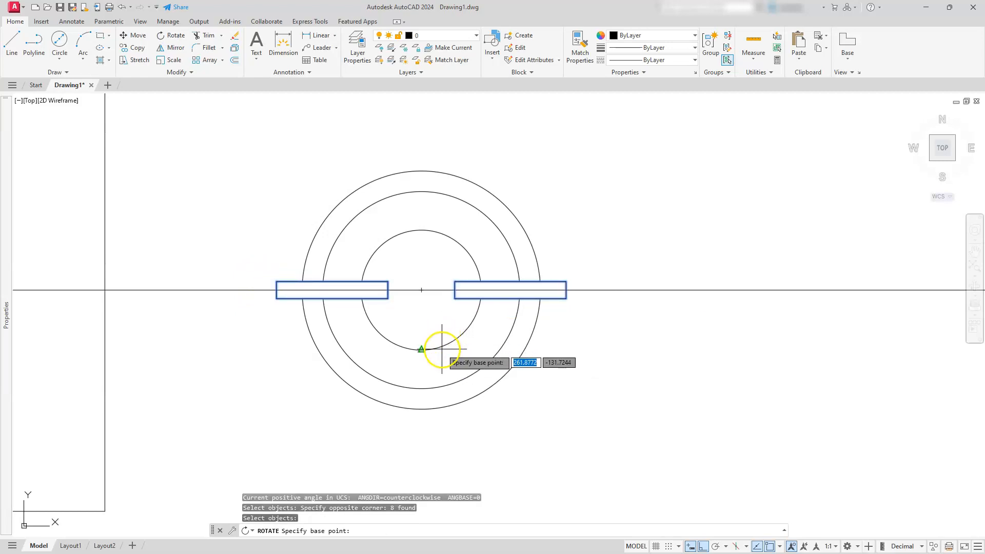
left_click(421, 290)
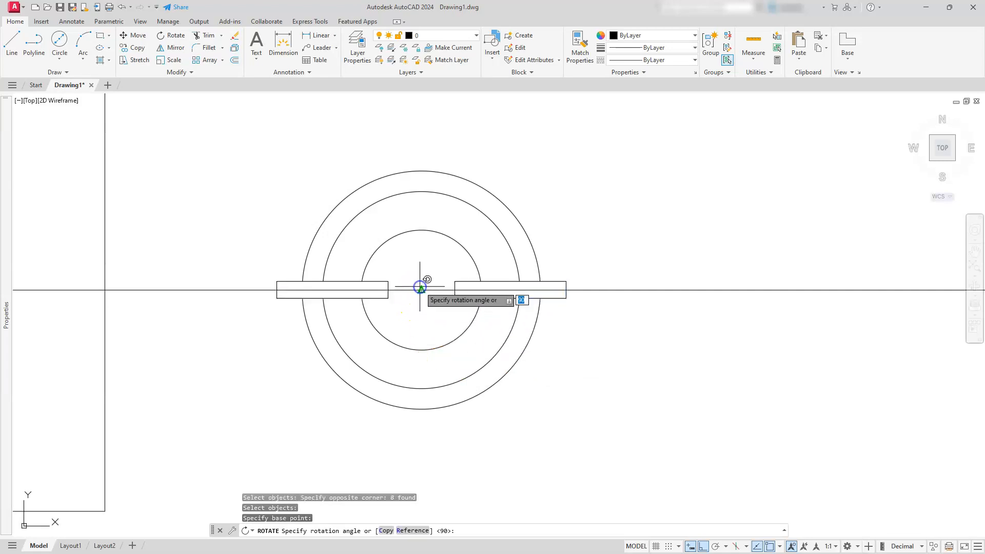
left_click(386, 531)
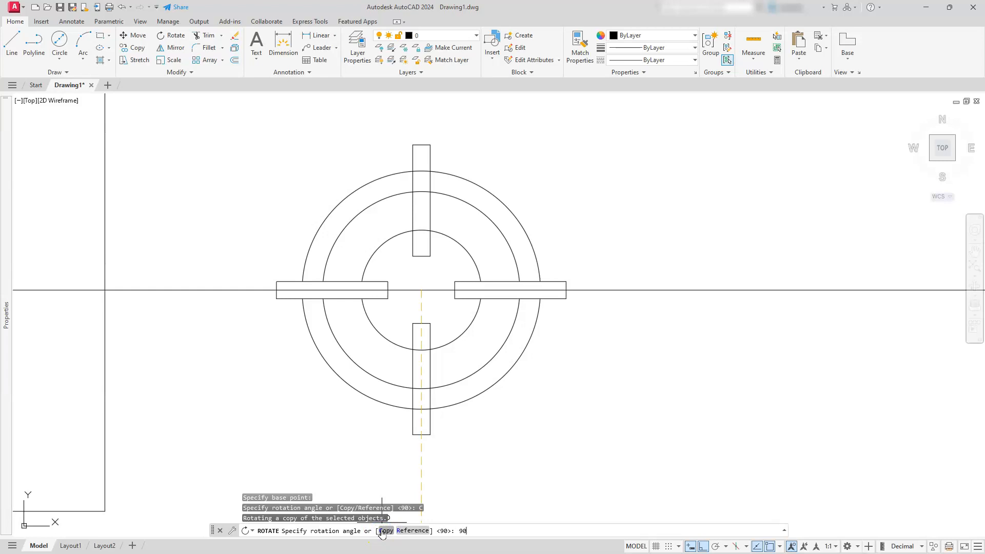
type("90")
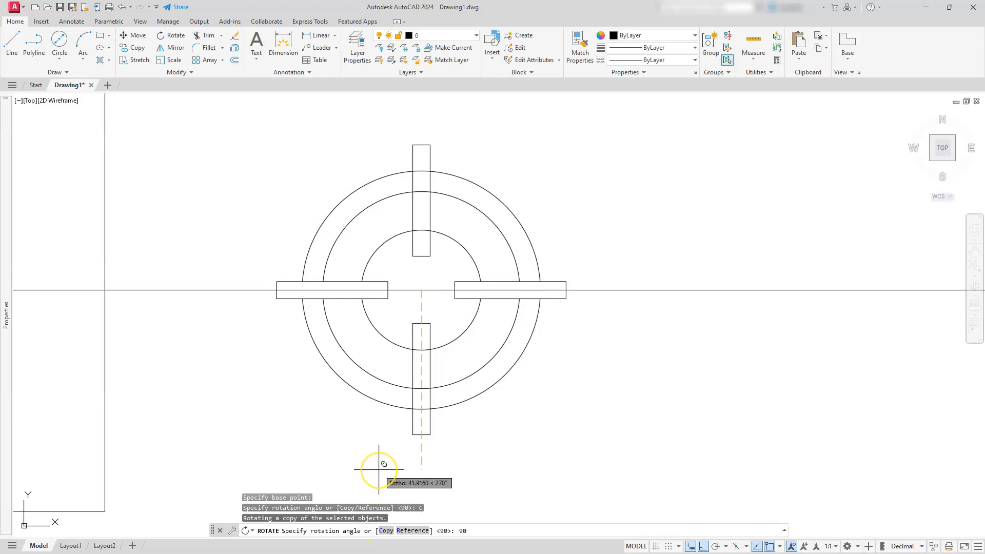
key("Return")
key("Escape")
key("Escape")
key("Escape")
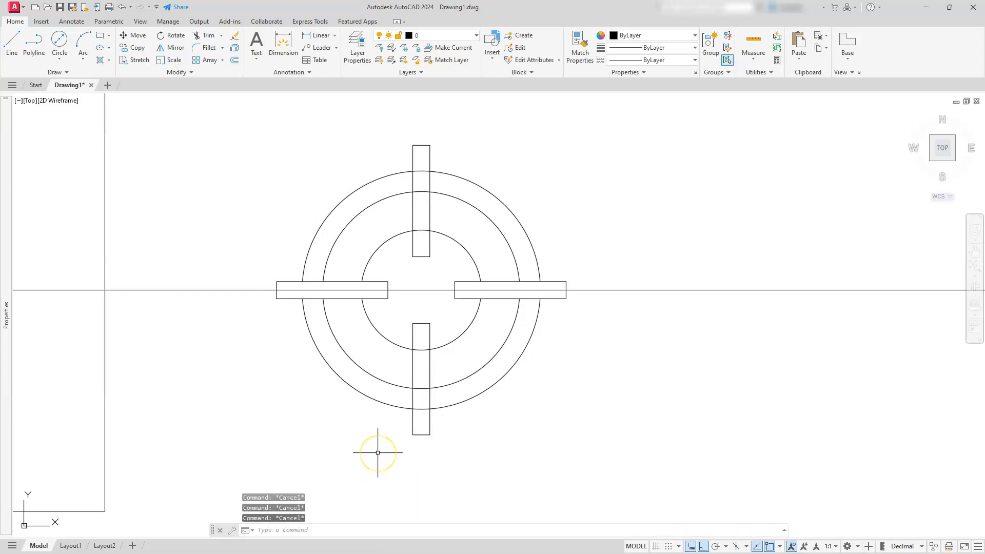
Trim the circle arcs inside the upper and lower vertical bars of the burner's top view.
left_click(204, 36)
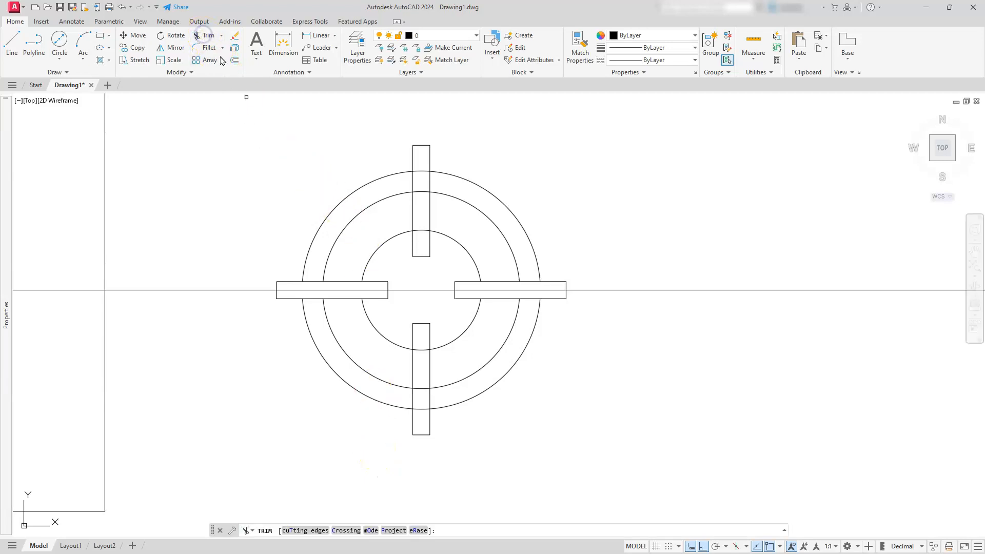
left_click(423, 248)
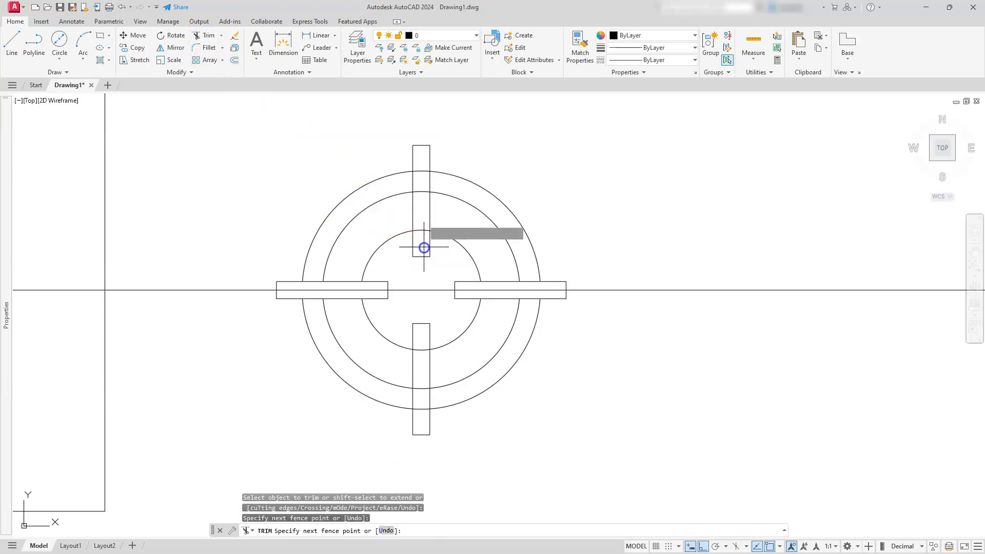
left_click(421, 165)
left_click(423, 331)
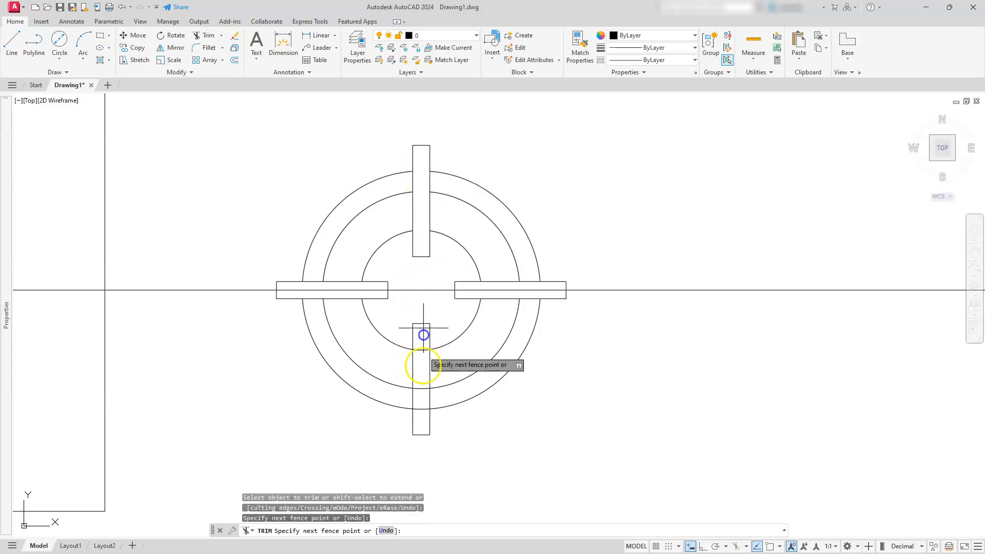
left_click(417, 420)
key("Return")
key("Escape")
key("Escape")
key("Escape")
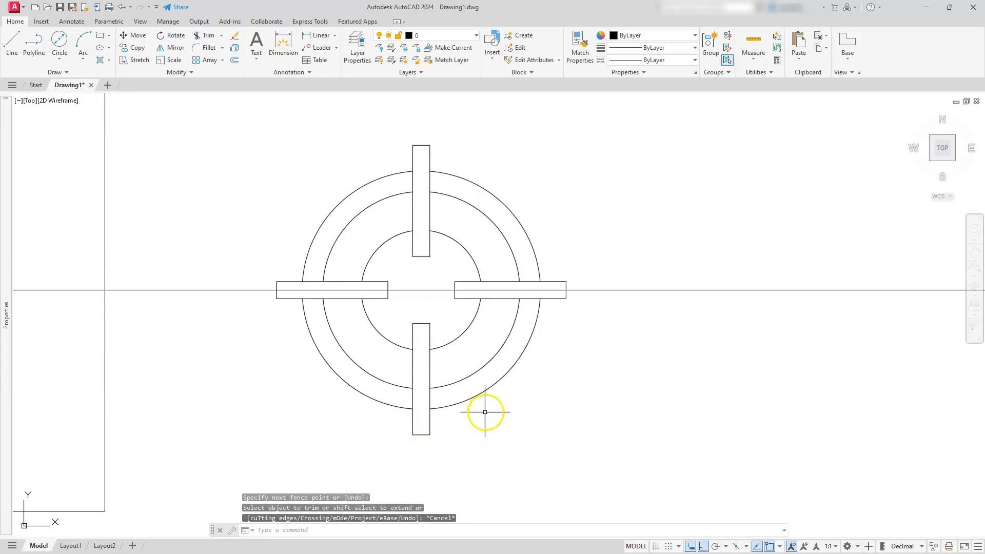
Delete the horizontal construction line running through the centre of the burner's top view.
left_click(671, 334)
left_click(635, 240)
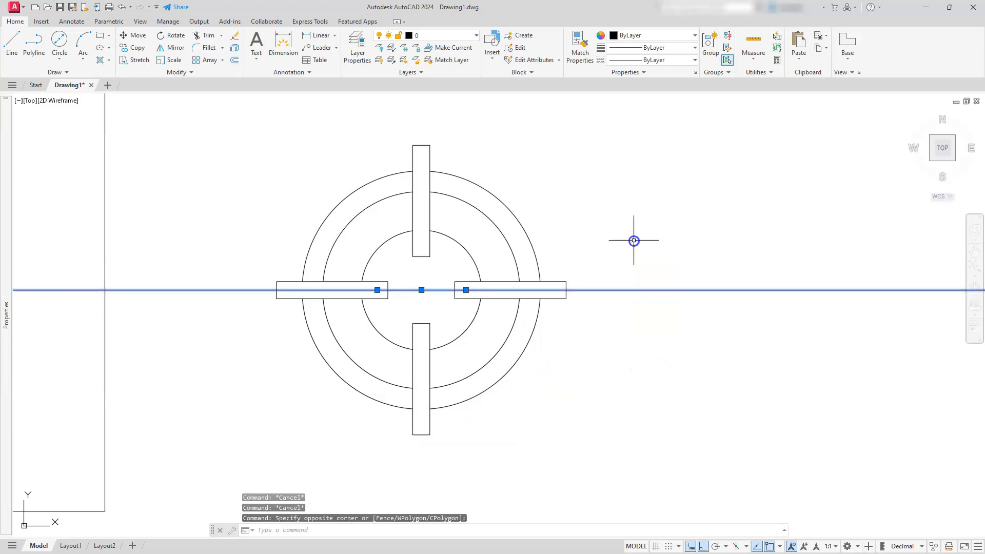
key("Delete")
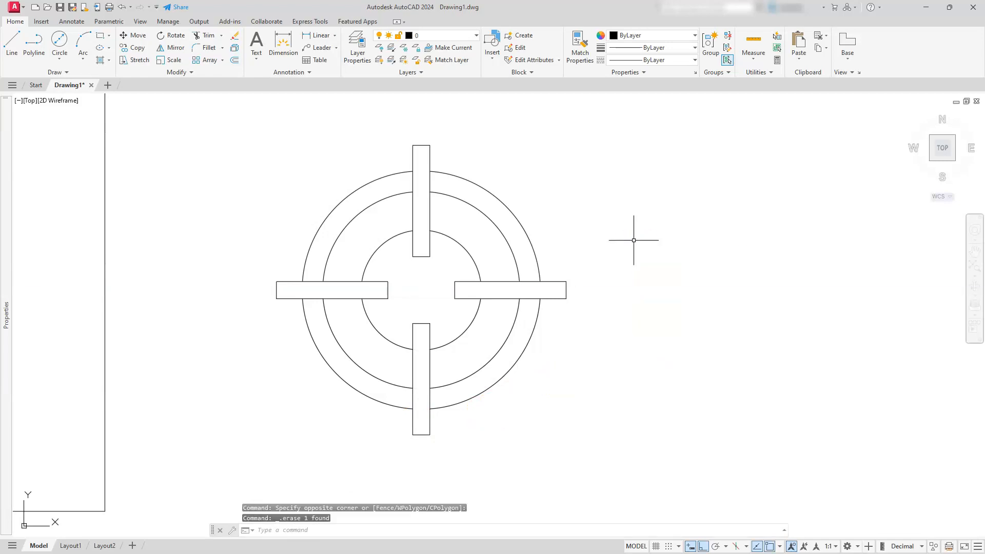
Offset the top horizontal line of the burner's side view 18 downward.
middle_click_drag(475, 464, 467, 248)
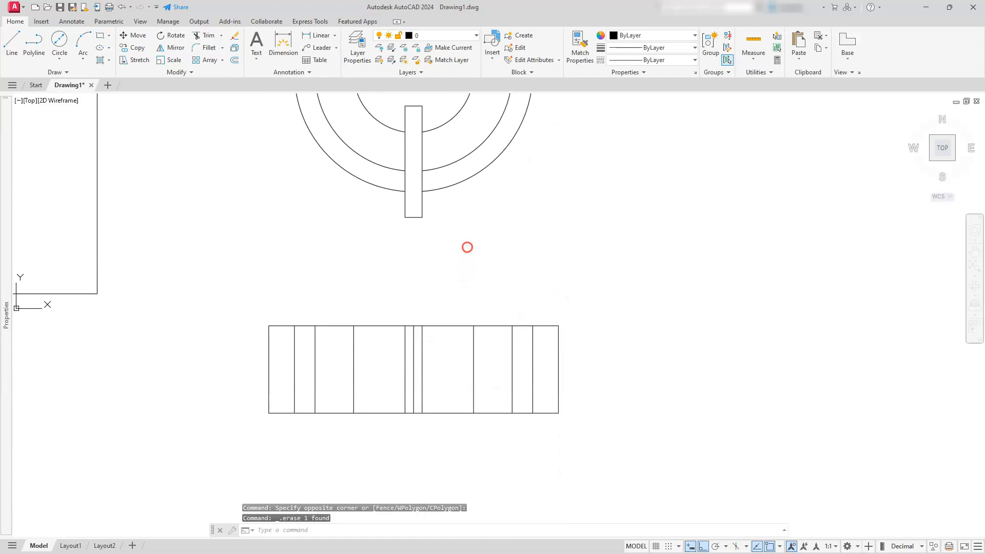
middle_click_drag(459, 282, 552, 330)
key("Escape")
key("Escape")
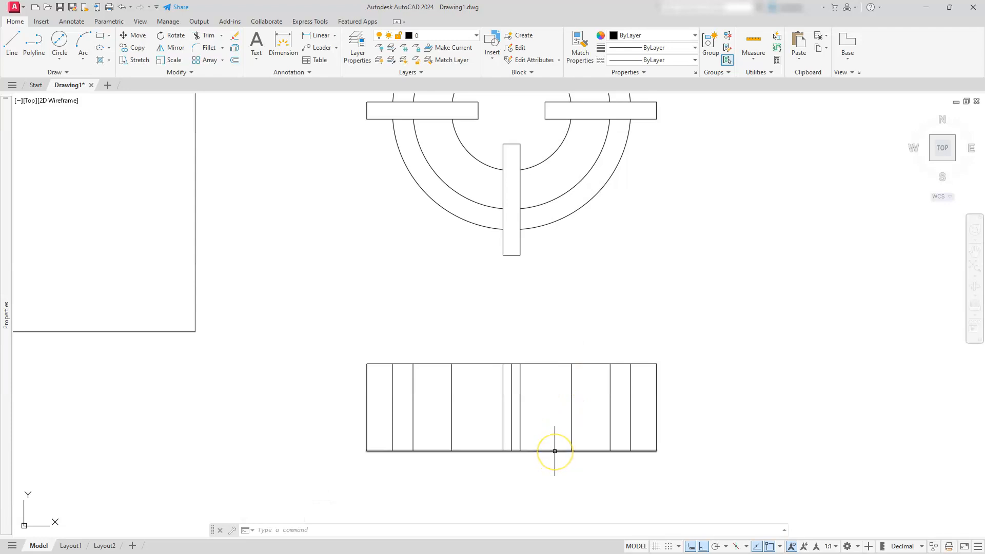
left_click(233, 61)
key("Return")
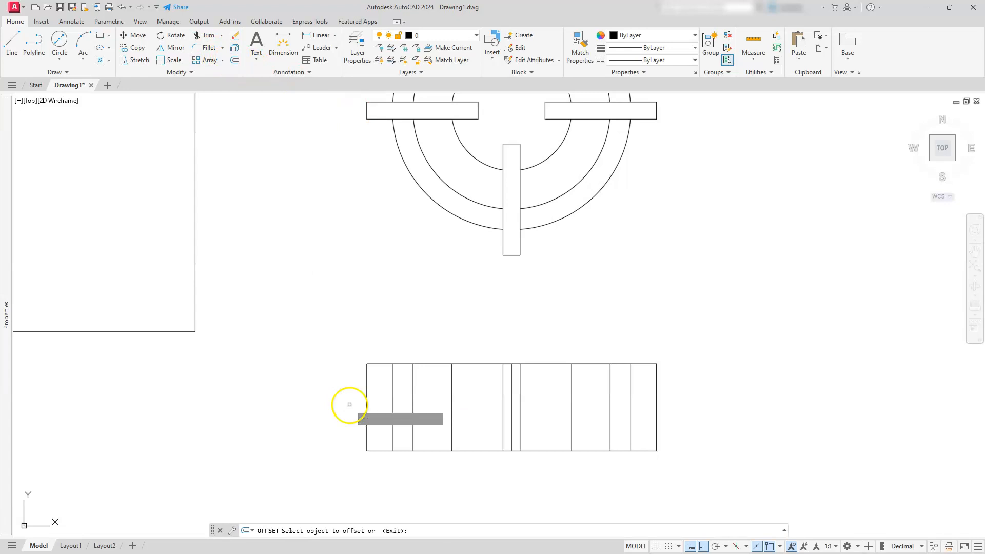
left_click(484, 364)
left_click(482, 418)
mouse_move(482, 419)
middle_mouse_down()
mouse_move(454, 332)
mouse_move(448, 341)
middle_mouse_up()
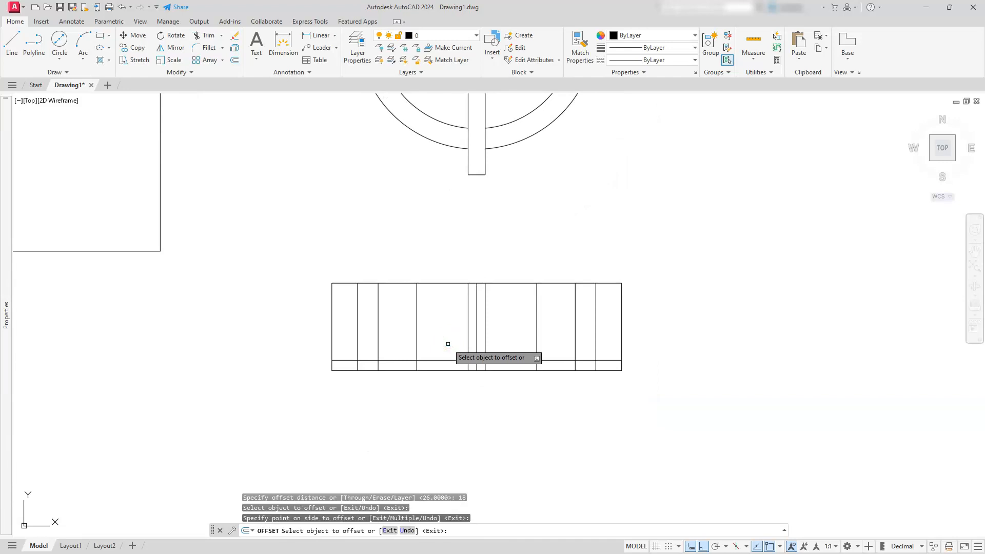
key("Escape")
key("Escape")
key("Escape")
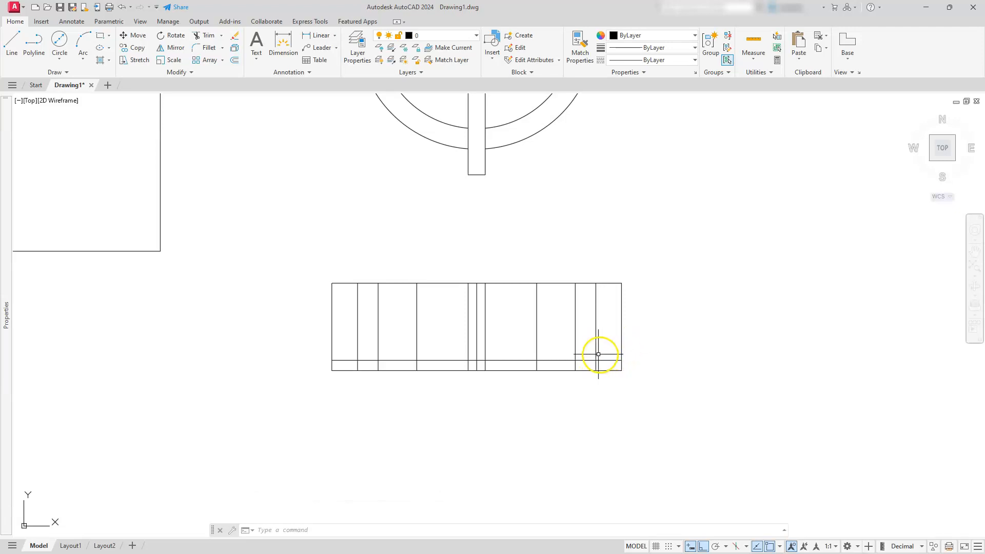
Offset the top horizontal line of the burner's side view 3.2 downward.
middle_click_drag(581, 200, 586, 310)
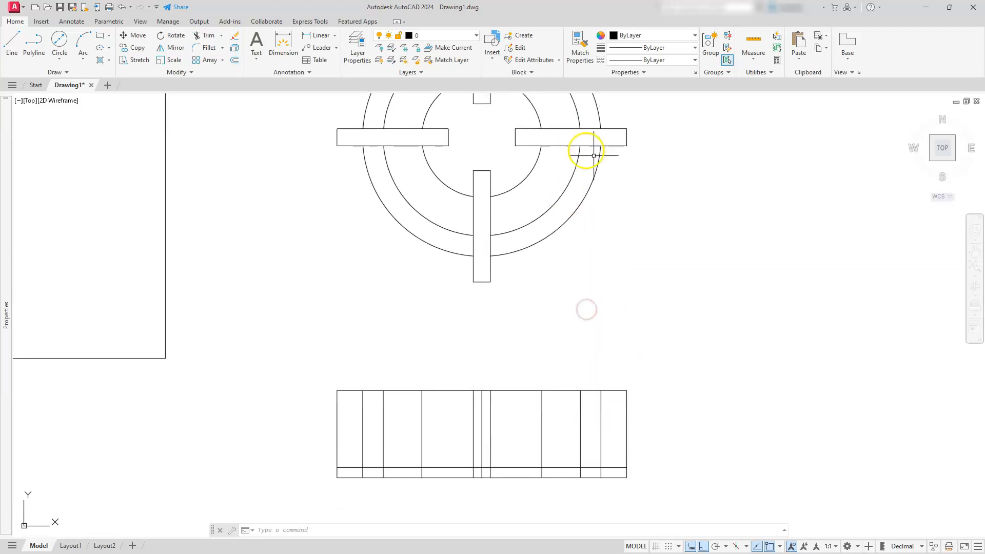
middle_click_drag(625, 376, 603, 280)
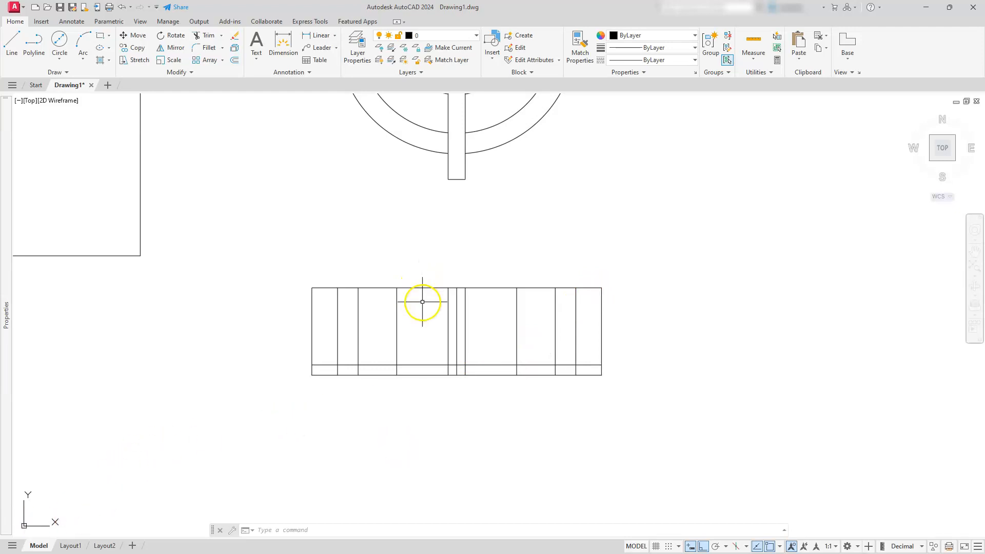
left_click(233, 60)
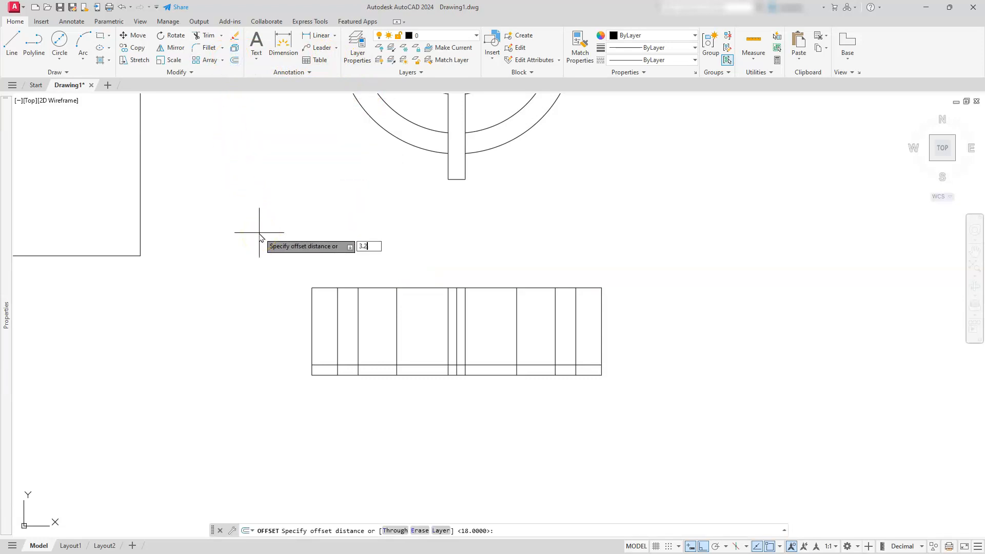
key("Return")
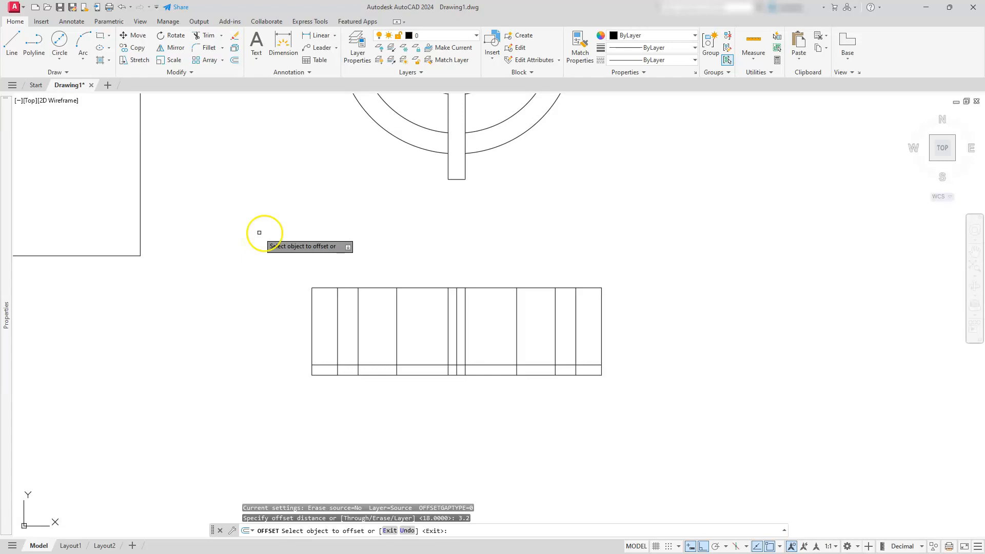
left_click(418, 286)
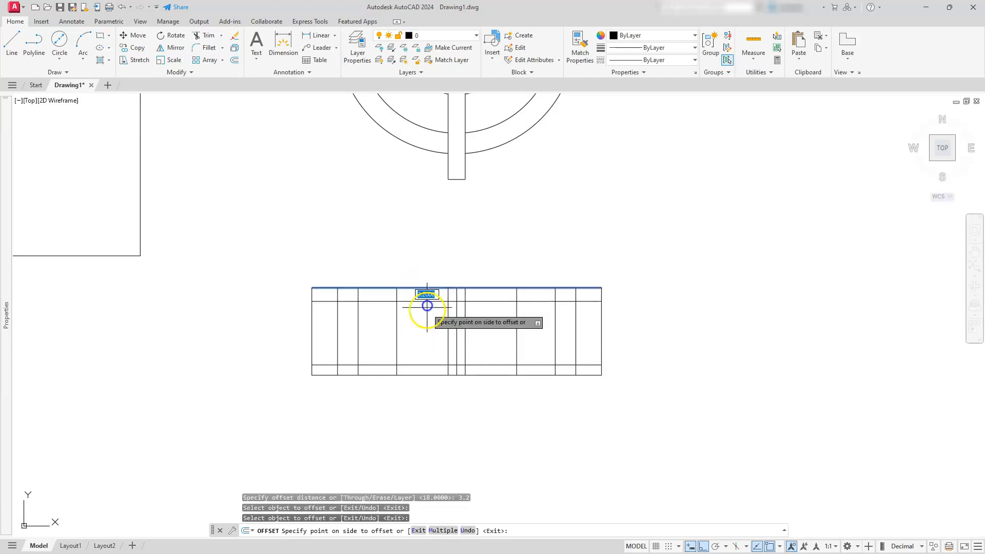
key("Escape")
key("Escape")
key("Escape")
Draw a vertical line between the side view's two upper horizontal lines, aligned with the inner end of the top view's left bar.
middle_click_drag(436, 304, 430, 431)
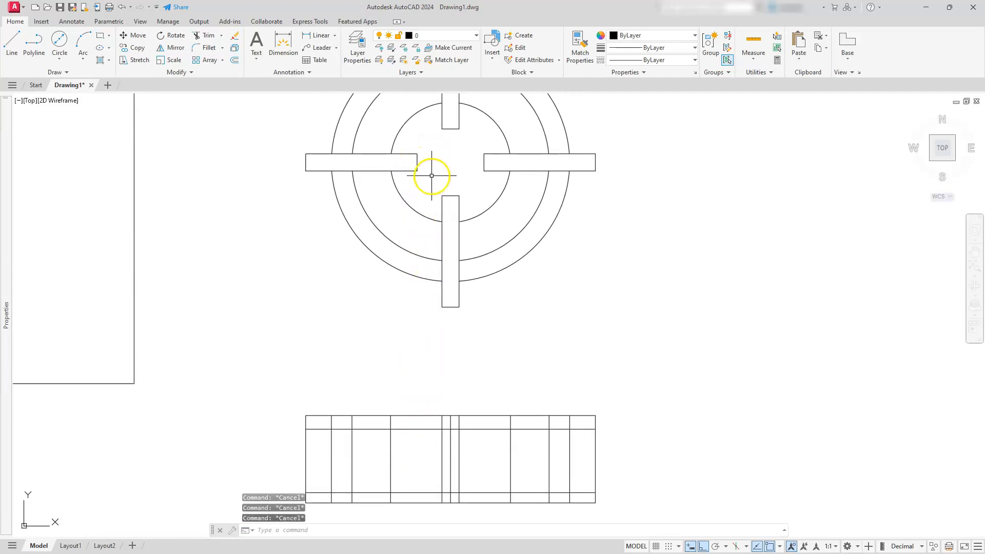
type("l")
key("Return")
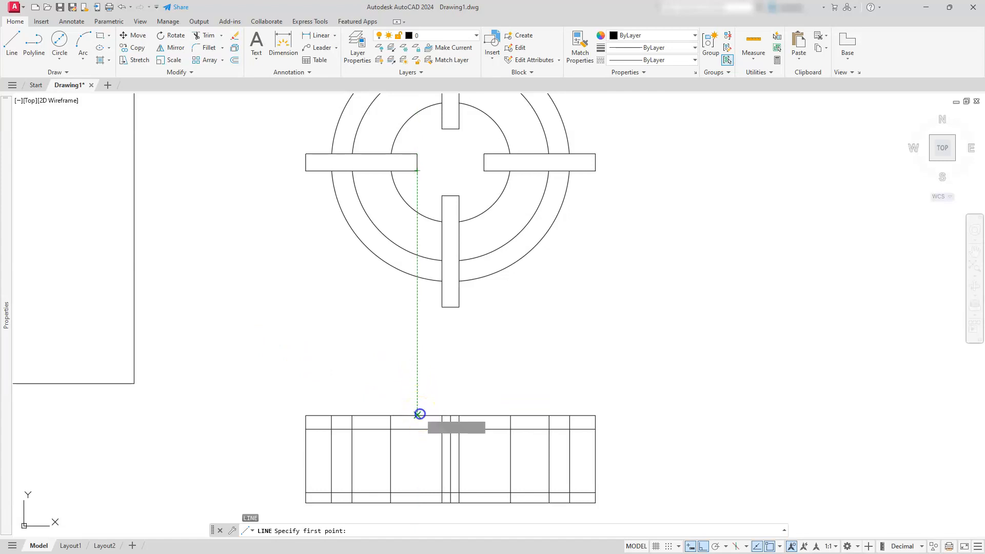
left_click(417, 416)
key("Escape")
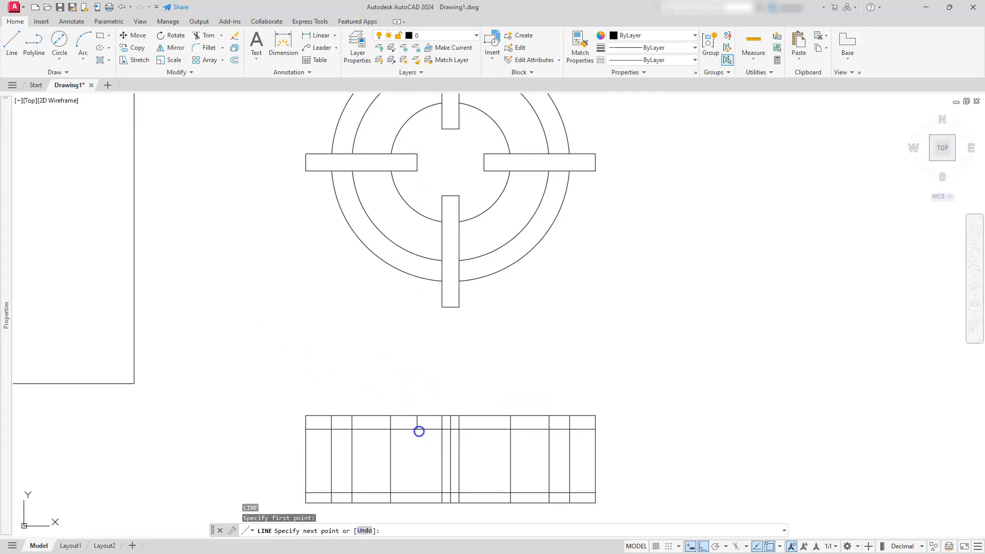
key("Escape")
key("Escape")
left_click(467, 369)
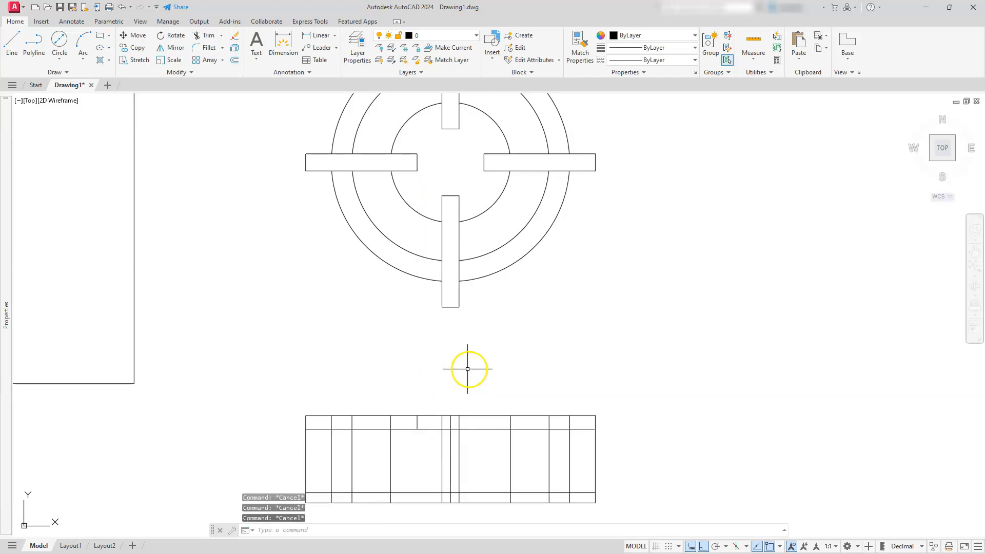
Draw a matching vertical line between the side view's two upper horizontal lines, aligned with the inner end of the top view's right bar.
left_click(11, 44)
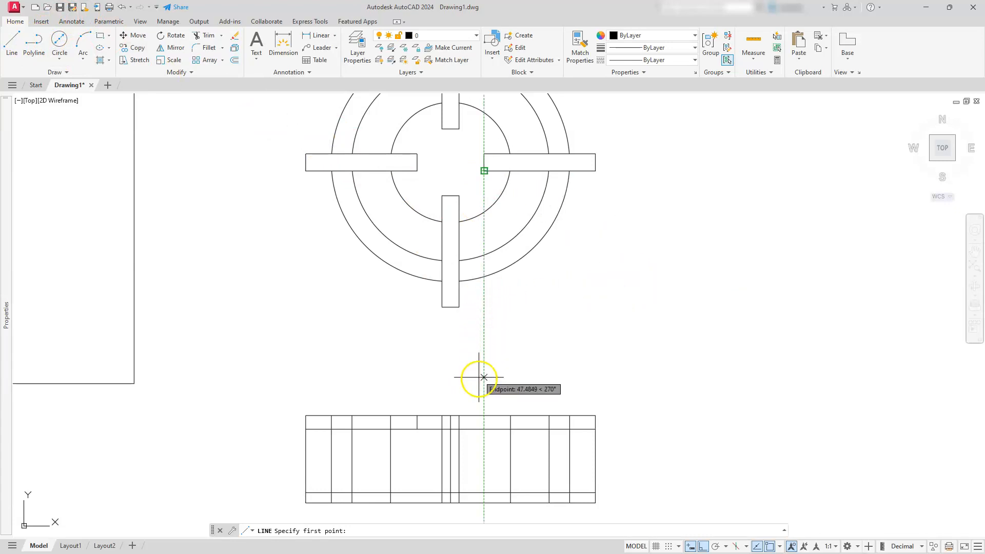
left_click(484, 414)
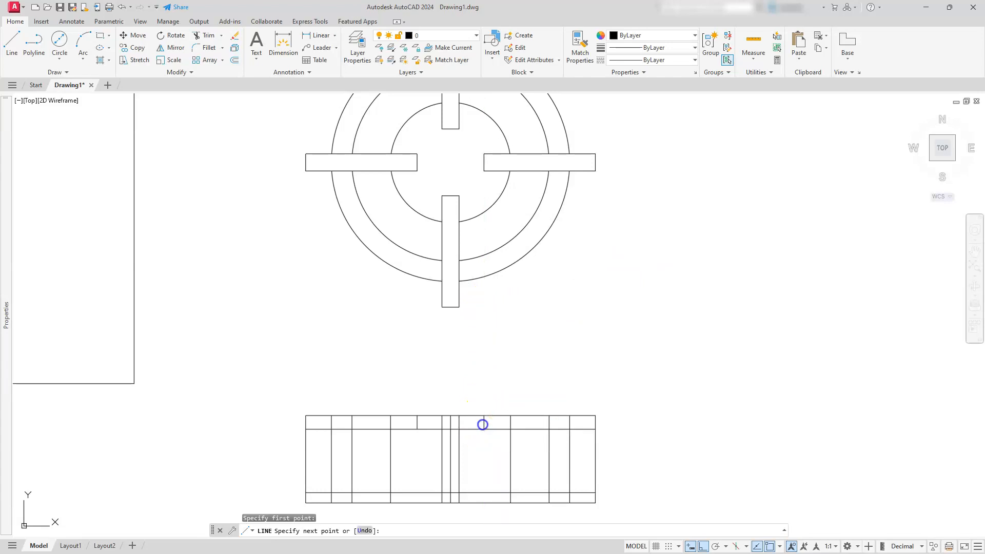
key("Escape")
key("Escape")
key("Escape")
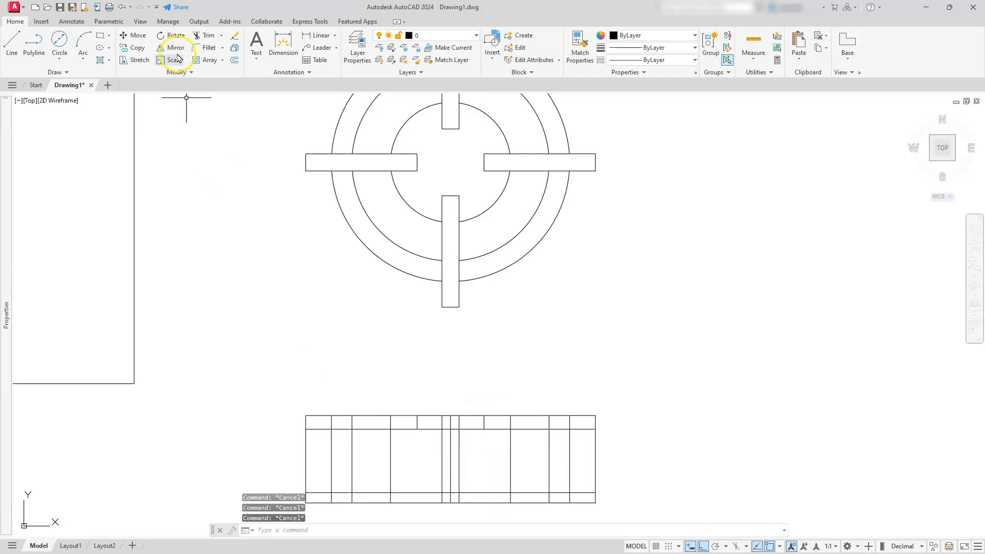
Trim both upper horizontal lines of the side view between the two short vertical lines, using those lines as cutting edges.
left_click(201, 36)
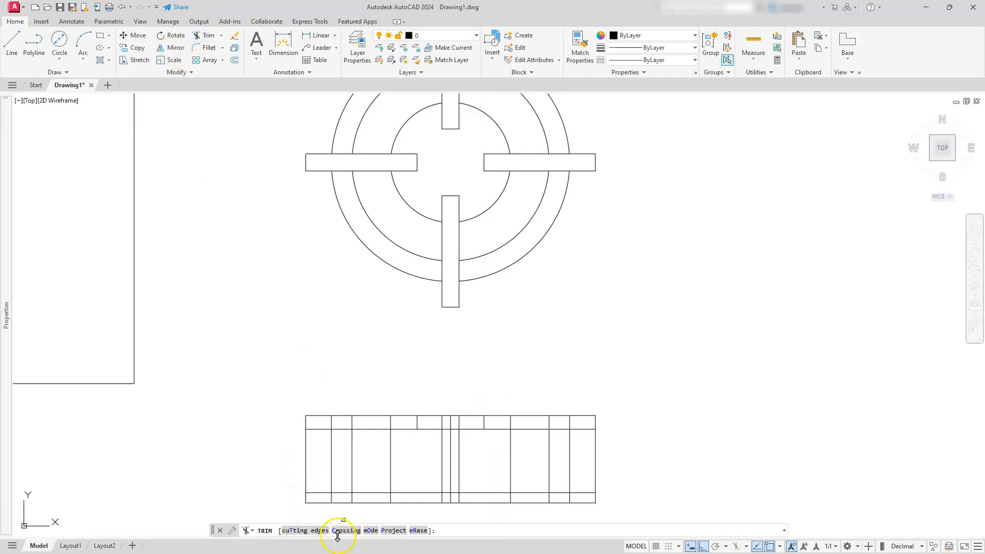
left_click(306, 530)
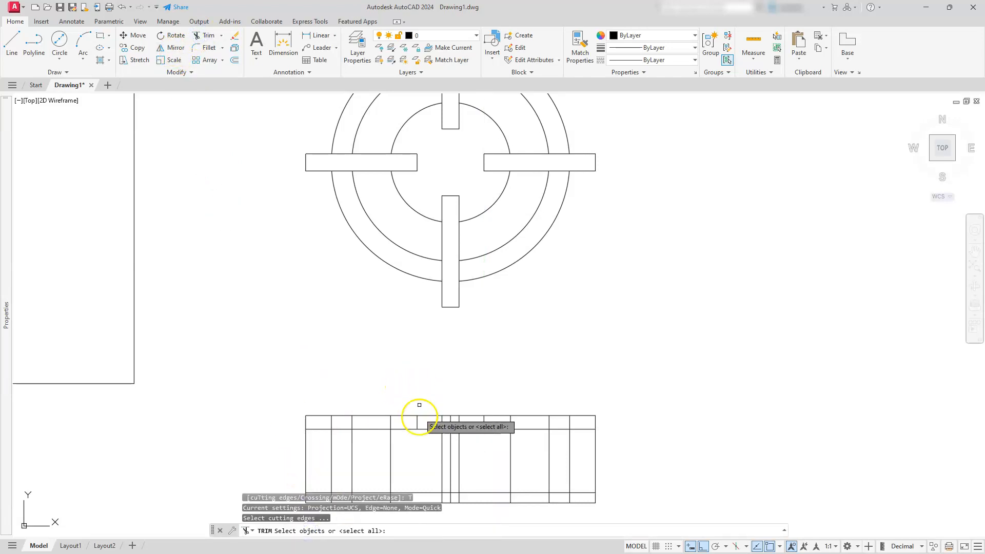
left_click(418, 422)
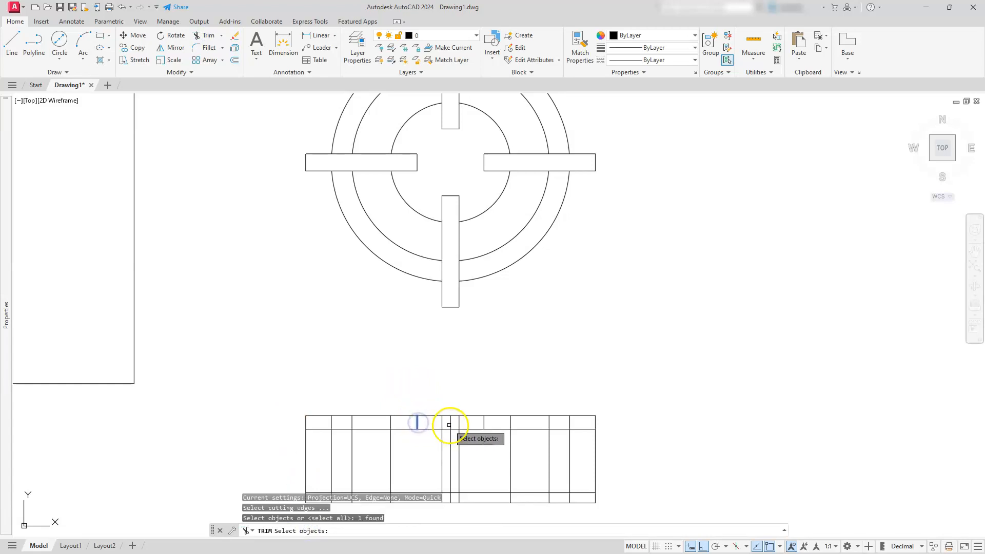
left_click(484, 423)
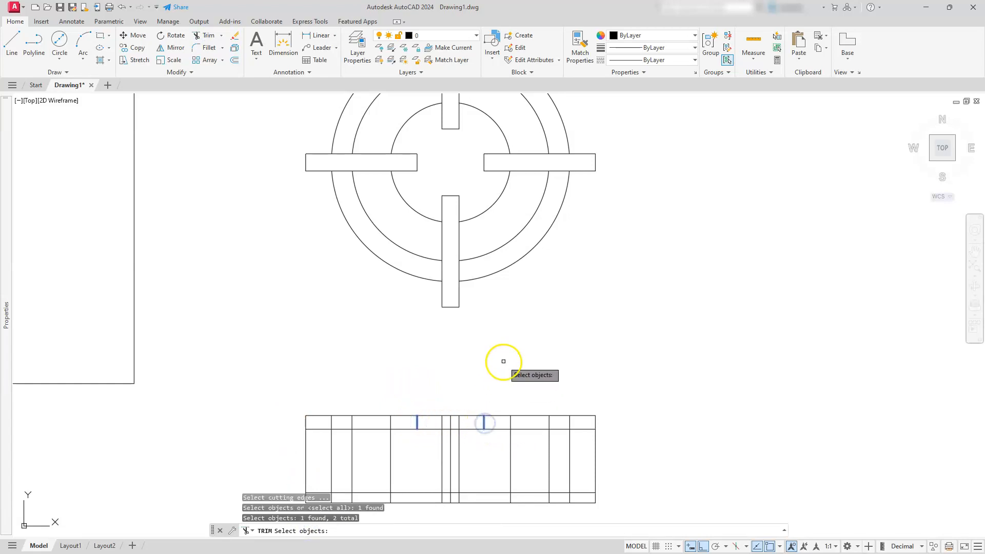
key("Return")
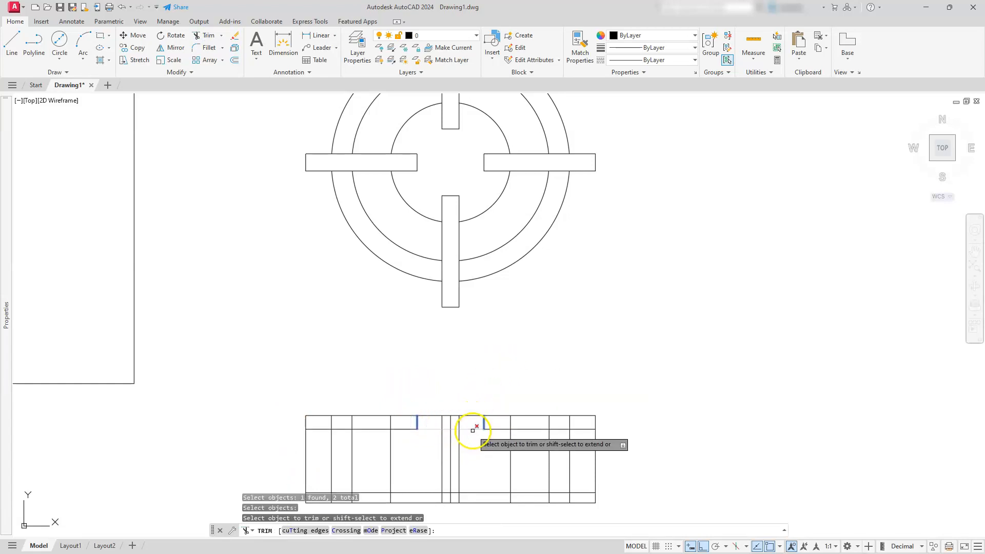
left_click(473, 427)
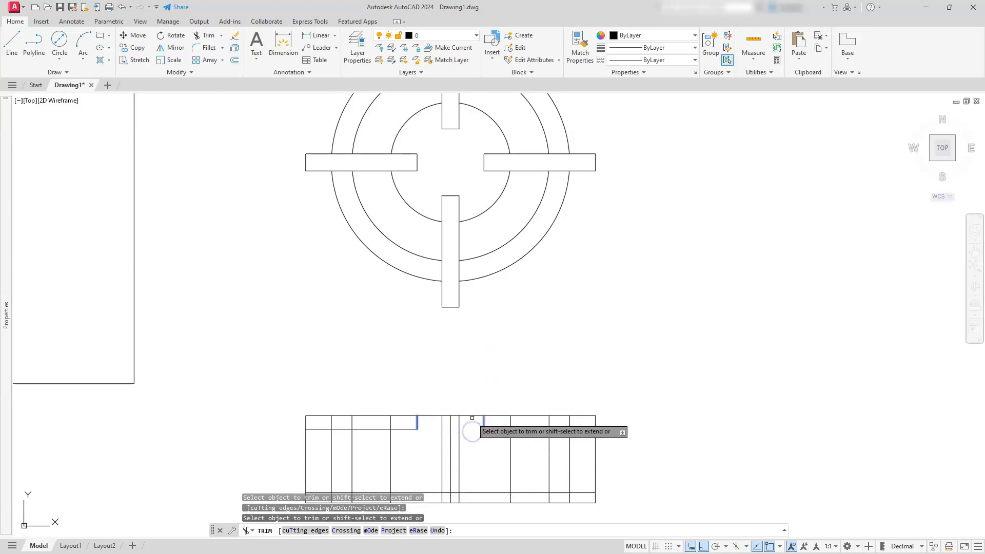
left_click(472, 415)
key("Escape")
key("Escape")
key("Escape")
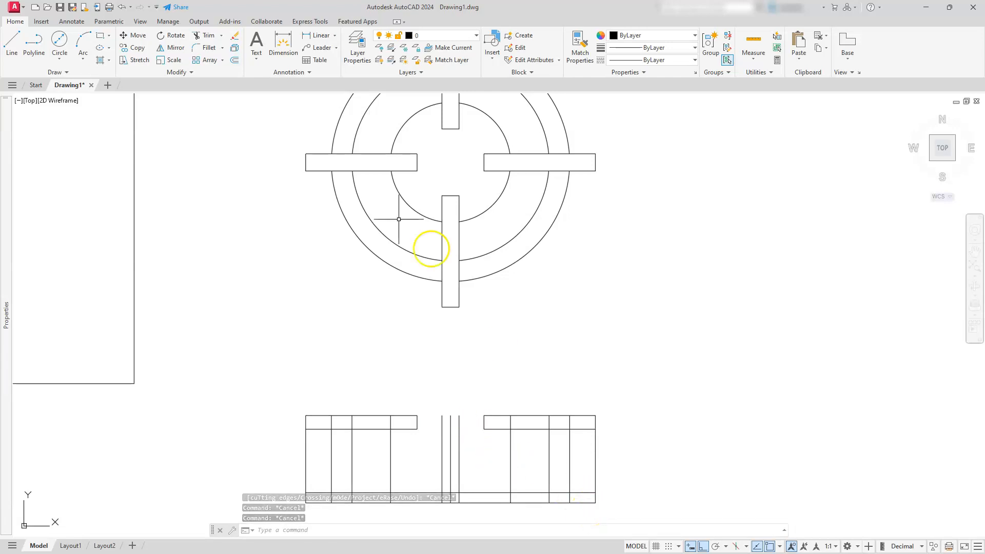
Trim the vertical lines inside the side view's left bar and the piece of its lower edge across the outer leg.
left_click(204, 36)
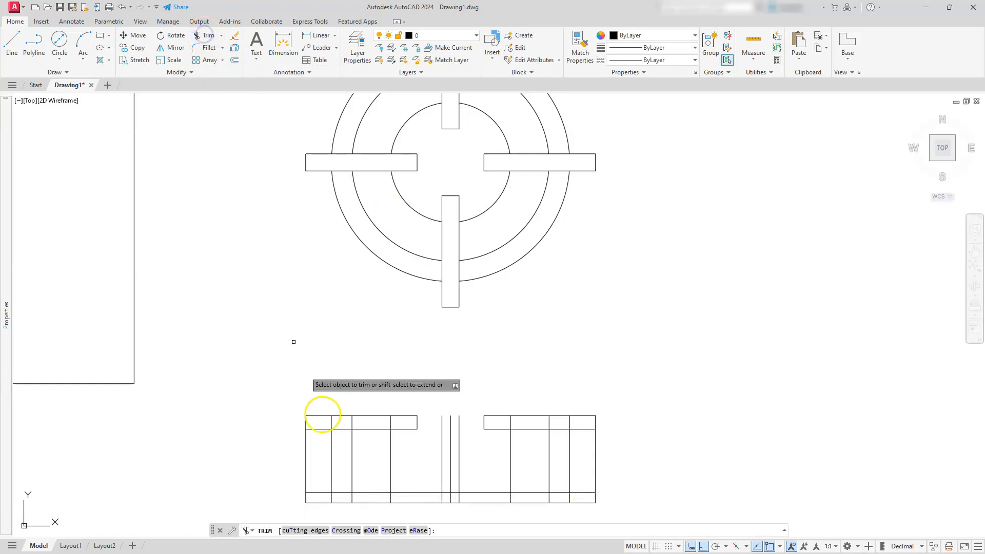
left_click(390, 422)
left_click(352, 422)
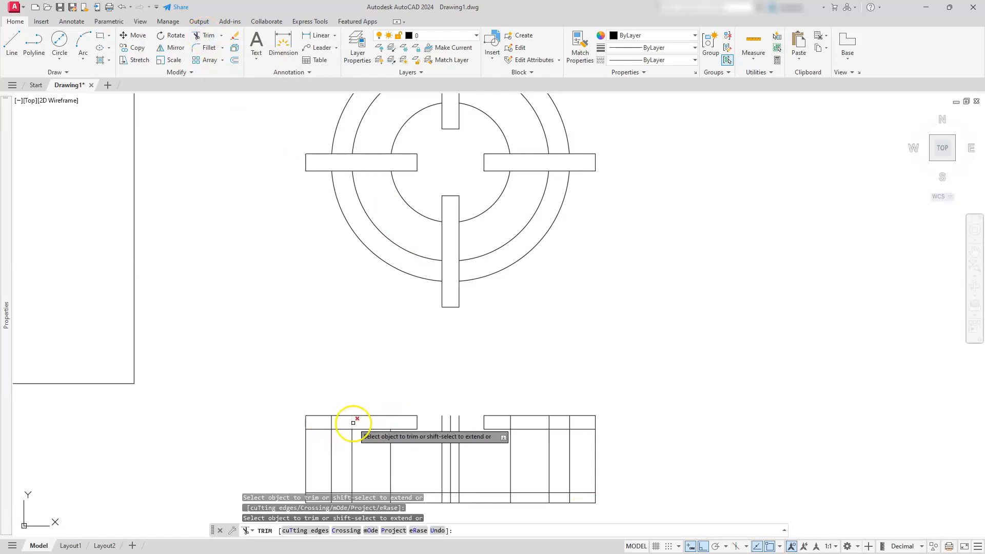
left_click(331, 422)
middle_click_drag(425, 418, 428, 252)
left_click(318, 263)
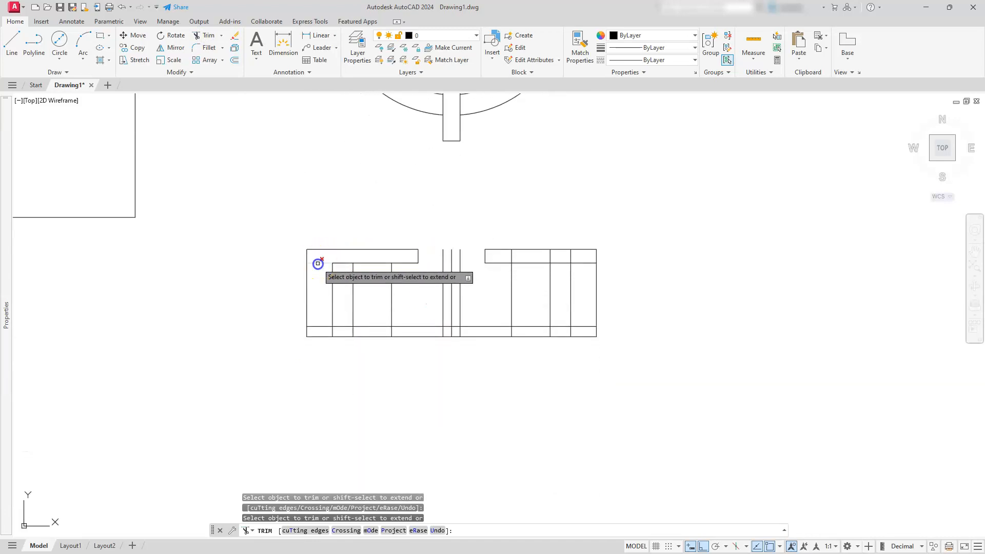
Trim the vertical lines inside the side view's right bar and the piece of its lower edge across the outer leg.
left_click(557, 263)
left_click(514, 254)
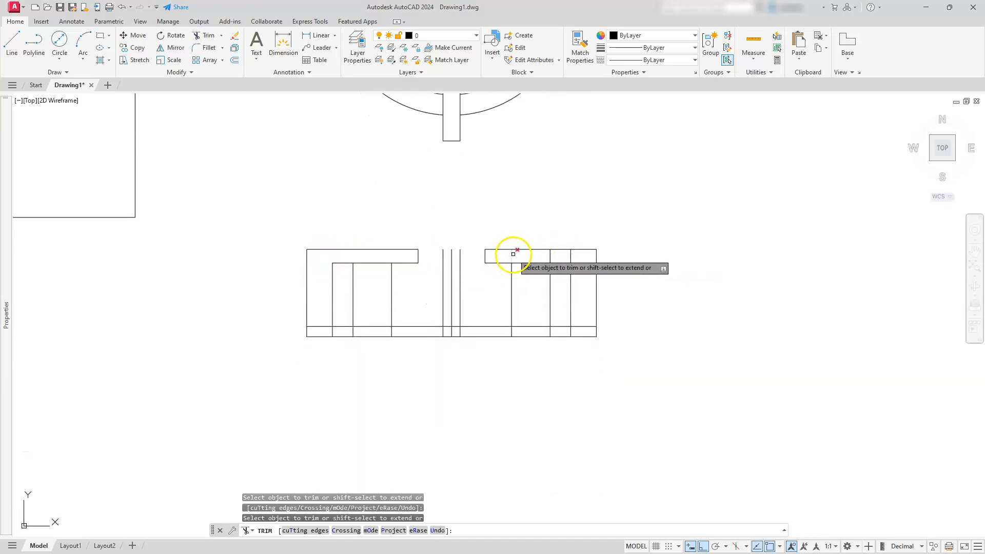
left_click(550, 254)
left_click(571, 255)
left_click(581, 263)
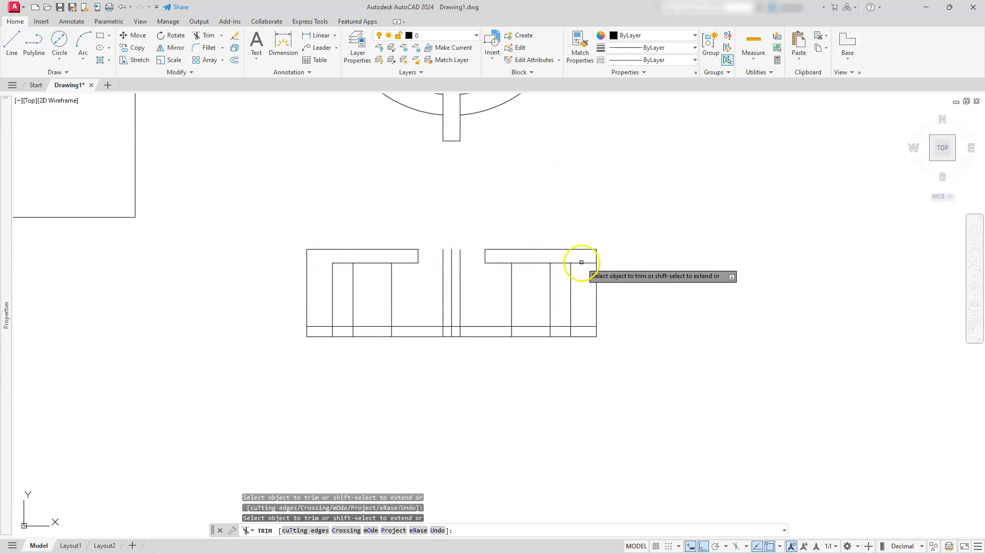
Trim the side view's outer bottom corners and the middle bar's edges below the upper of the two base lines.
left_click(598, 329)
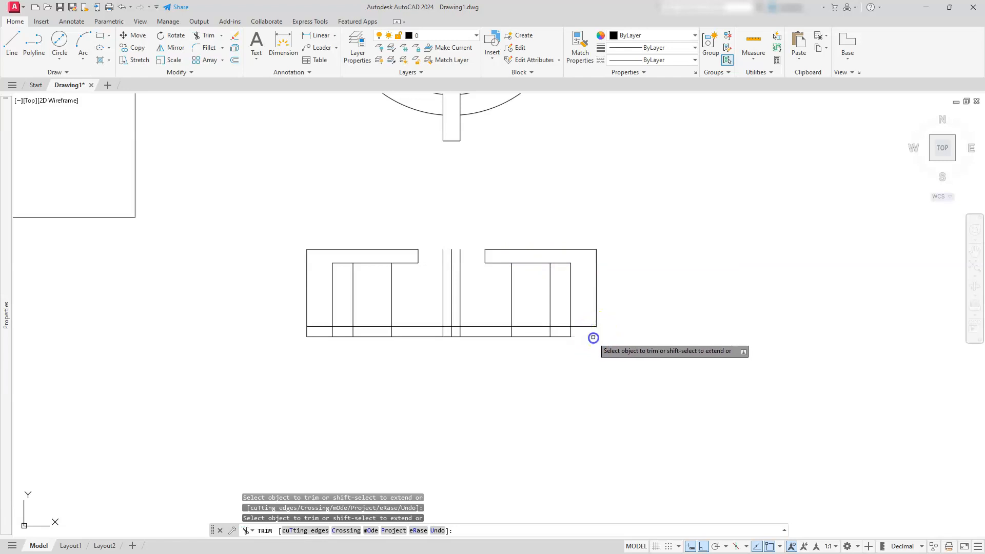
left_click(307, 331)
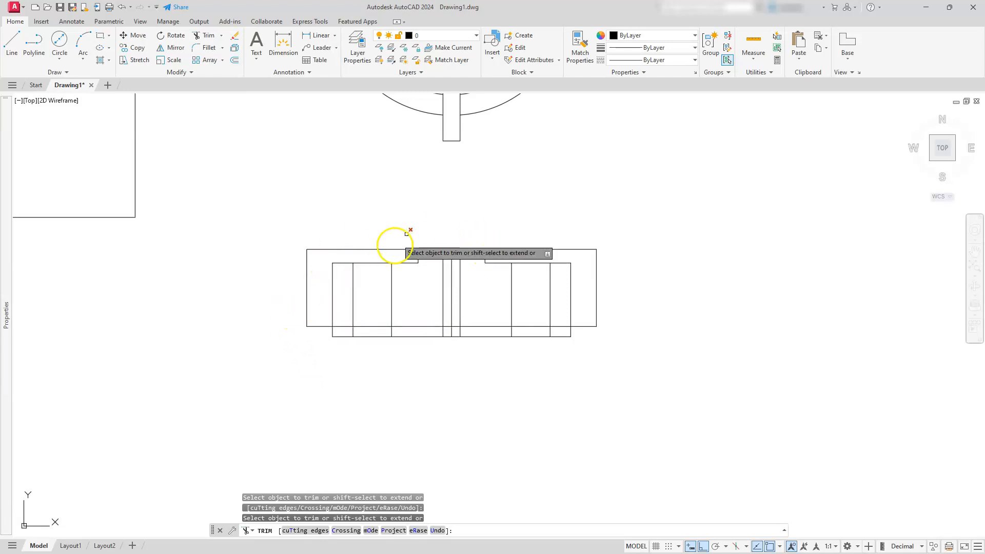
left_click_drag(430, 241, 469, 281)
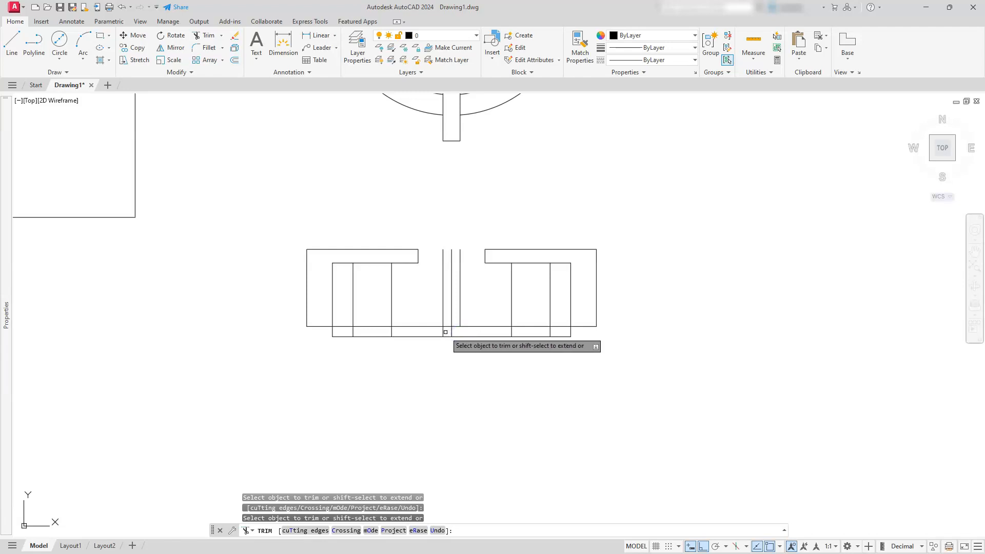
key("Escape")
key("Escape")
key("Escape")
key("Escape")
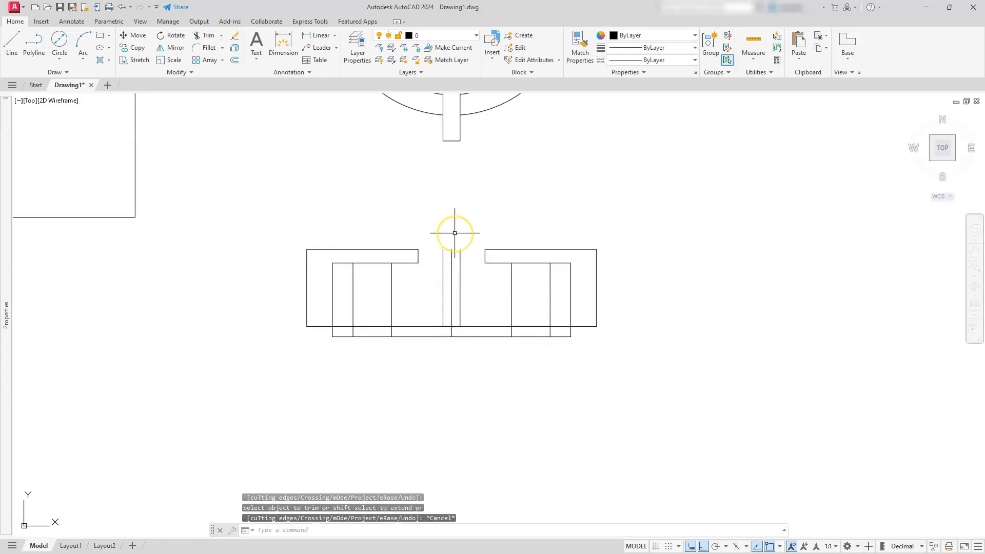
Draw a horizontal line closing the top of the side view's middle bar.
type("l")
key("Return")
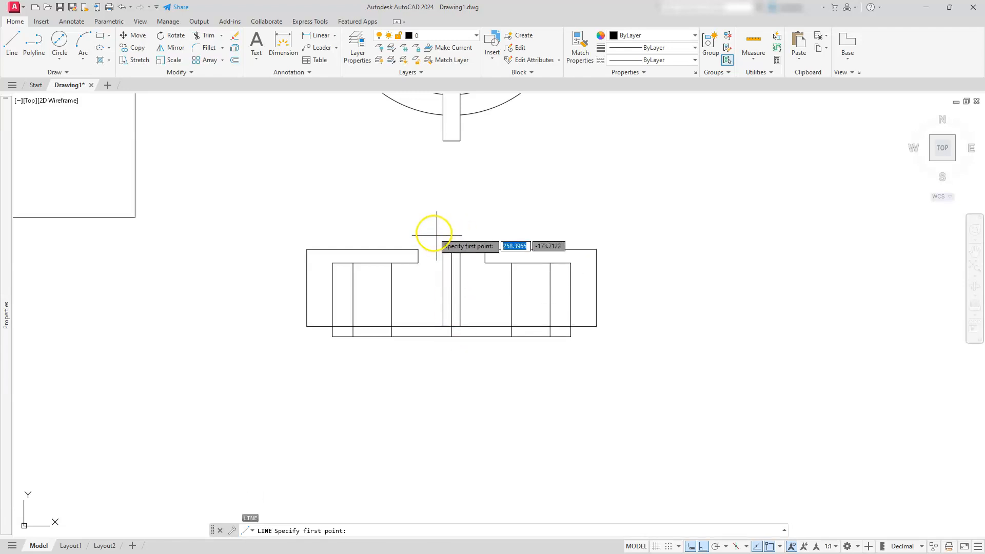
left_click(443, 249)
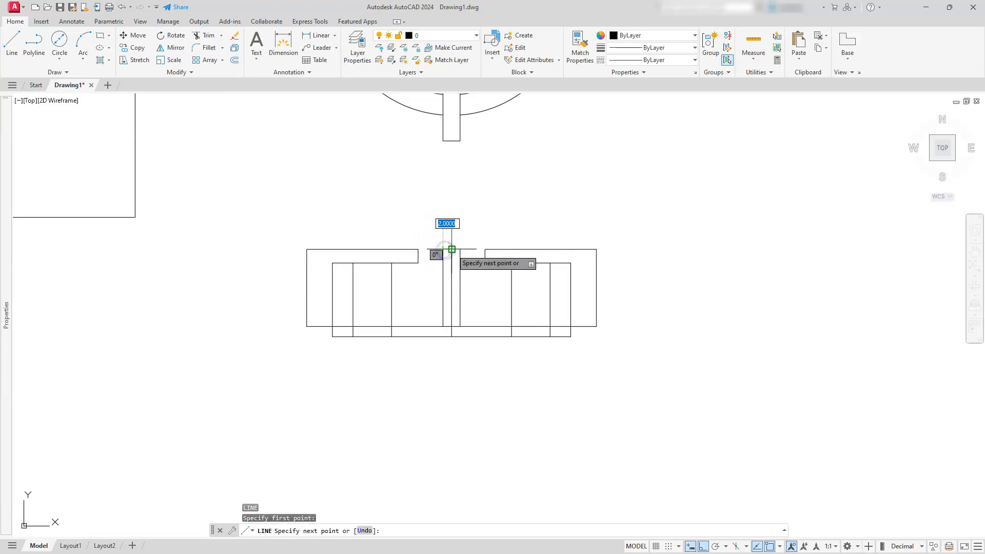
key("Escape")
key("Escape")
key("Escape")
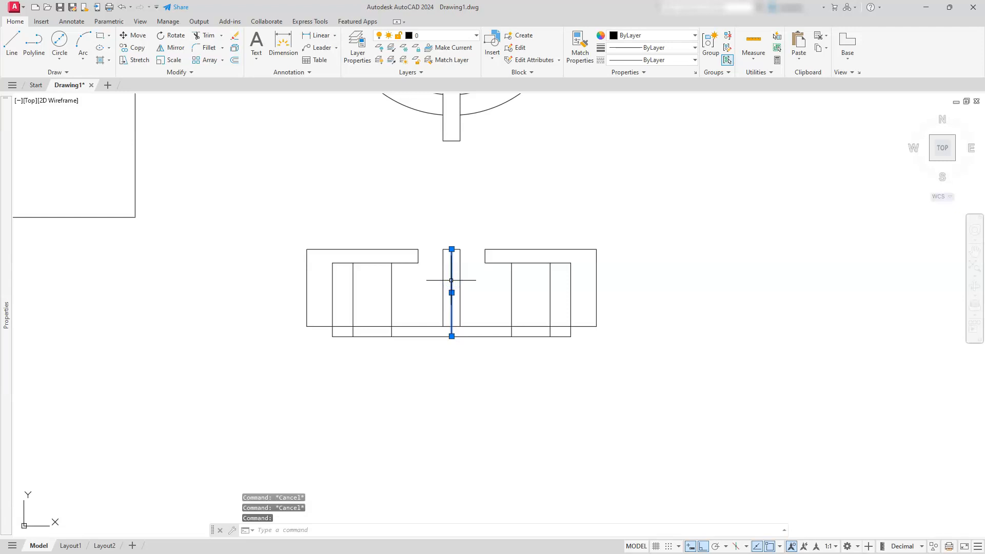
key("Return")
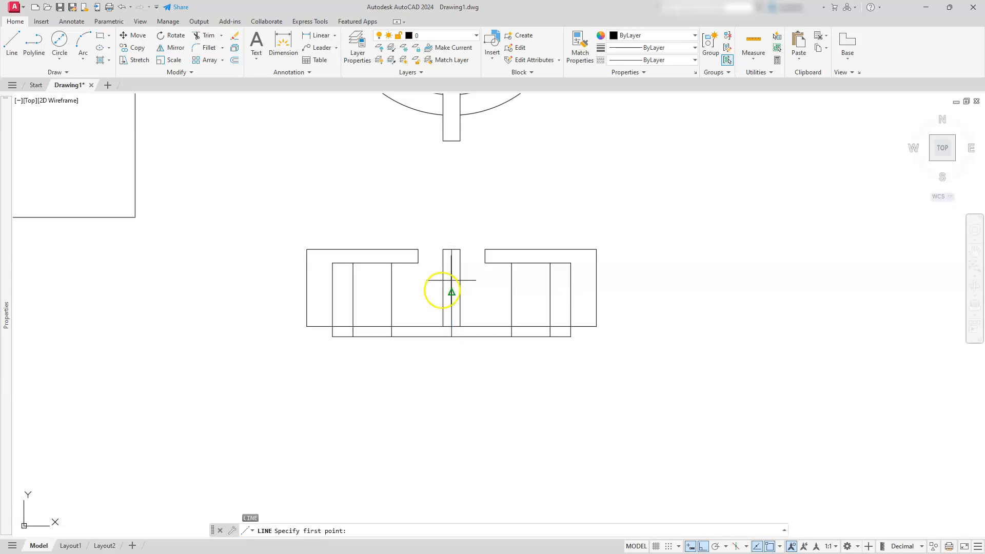
key("Escape")
key("Escape")
key("Escape")
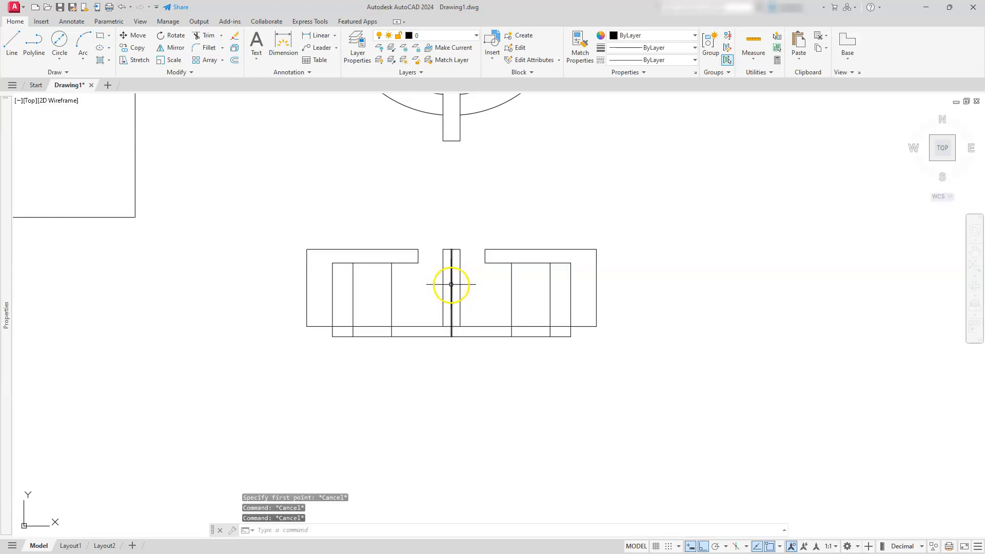
Delete the vertical construction line running through the centre of the side view's middle bar.
left_click(236, 36)
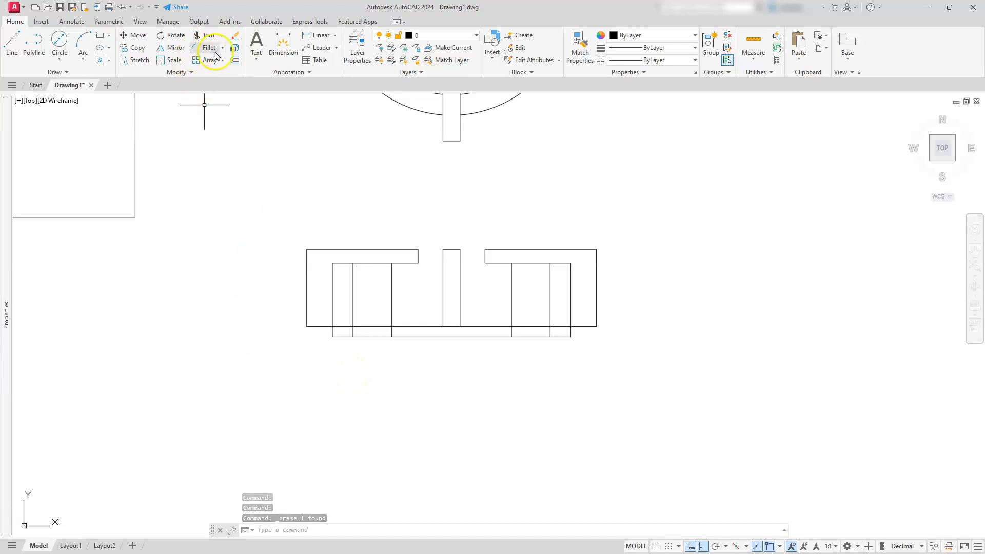
Offset the side view's bottom base line 4.49 upward.
left_click(235, 61)
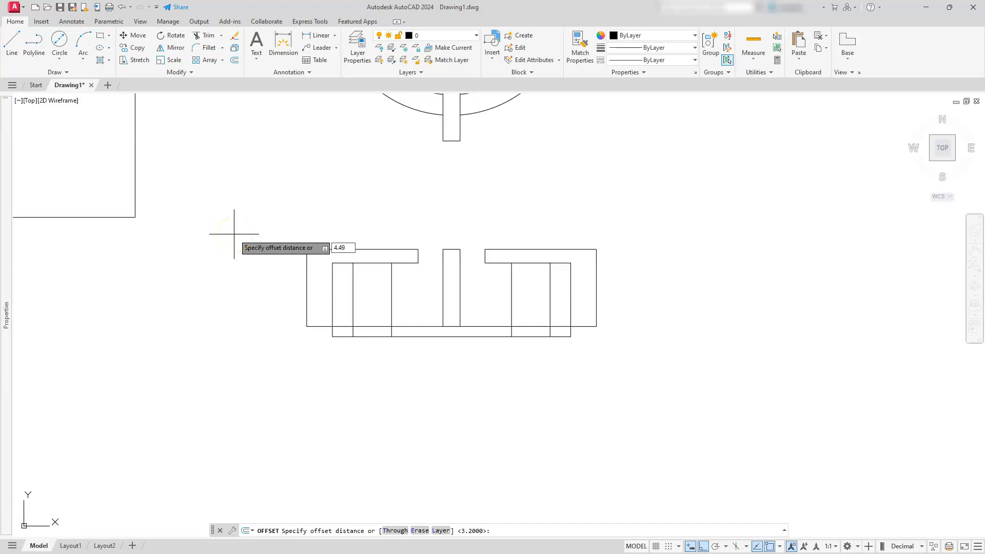
key("Return")
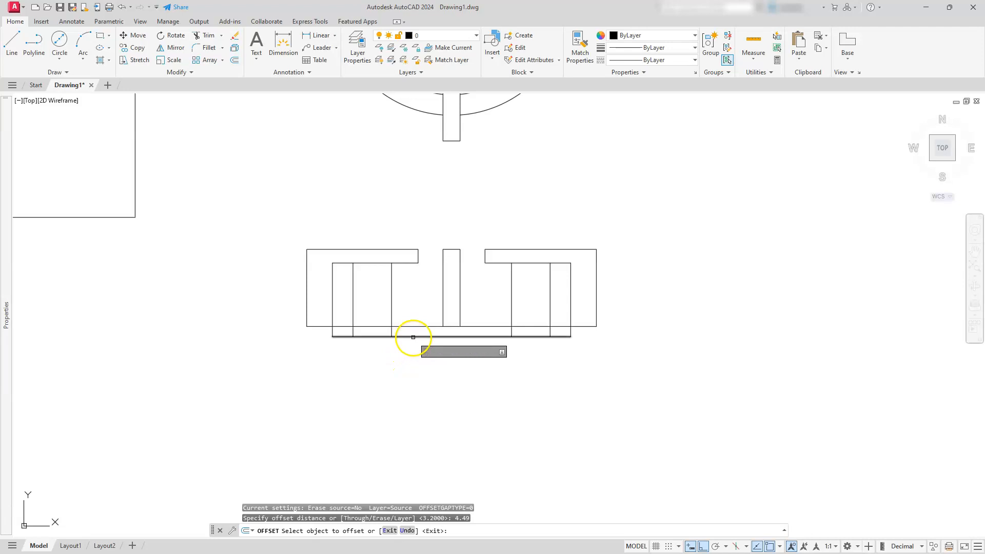
left_click(413, 337)
left_click(416, 291)
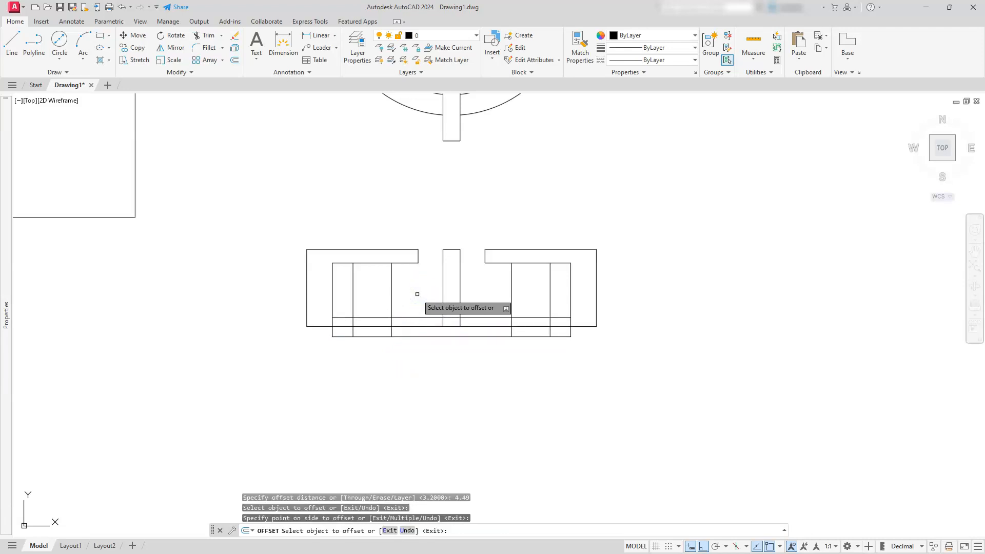
key("Escape")
key("Escape")
key("Escape")
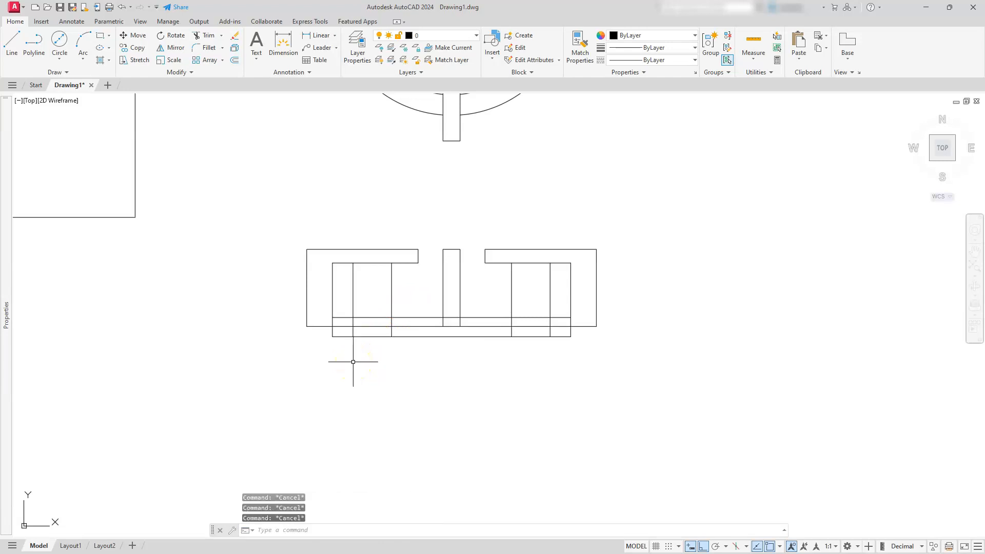
Offset the side view's bottom base line 10.49 upward.
left_click(235, 61)
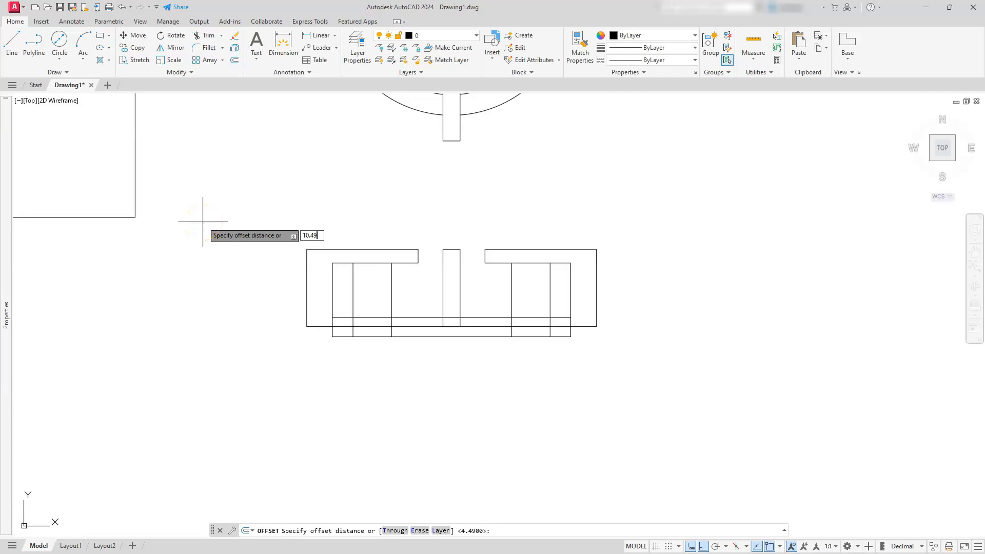
key("Return")
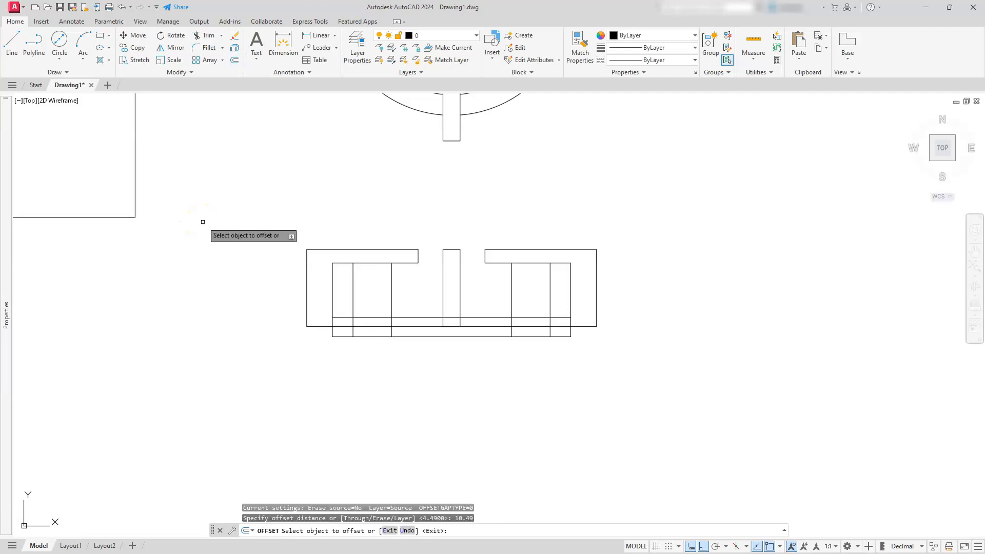
left_click(445, 337)
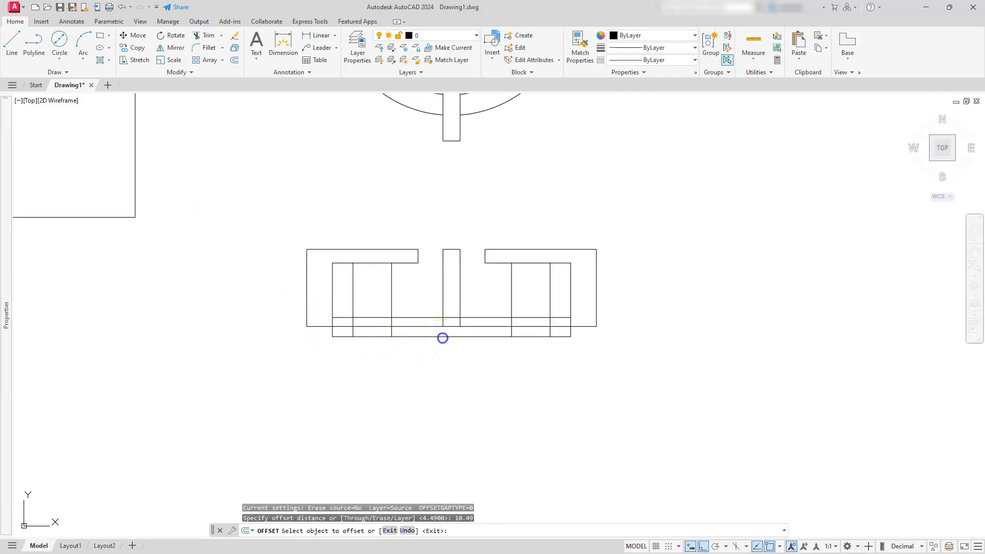
left_click(422, 268)
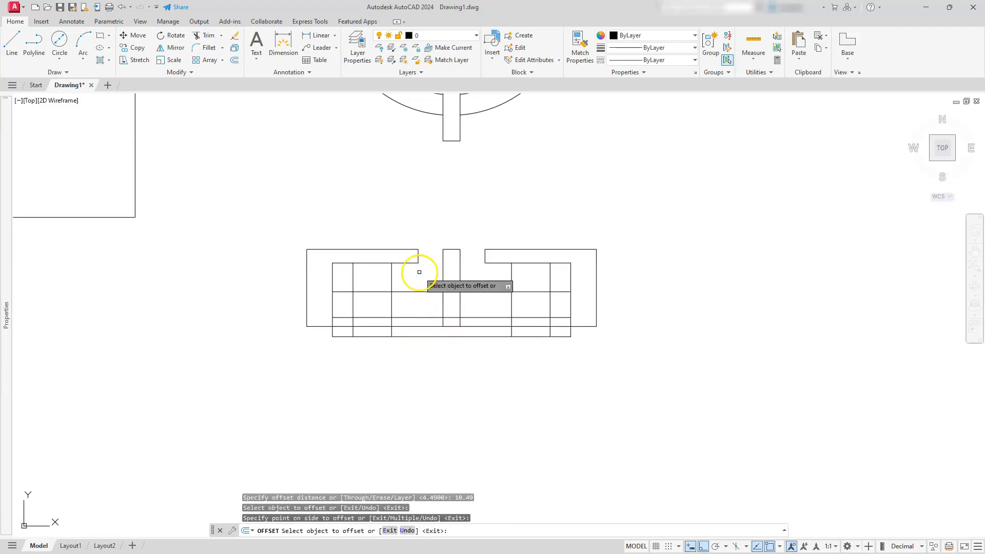
scroll(385, 282, "up", 2)
middle_click_drag(391, 314, 392, 310)
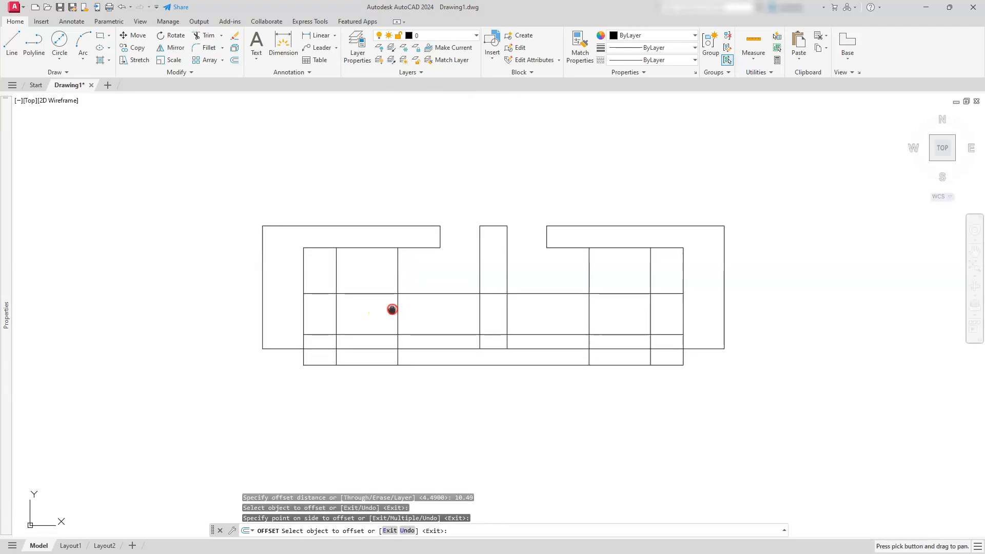
key("Escape")
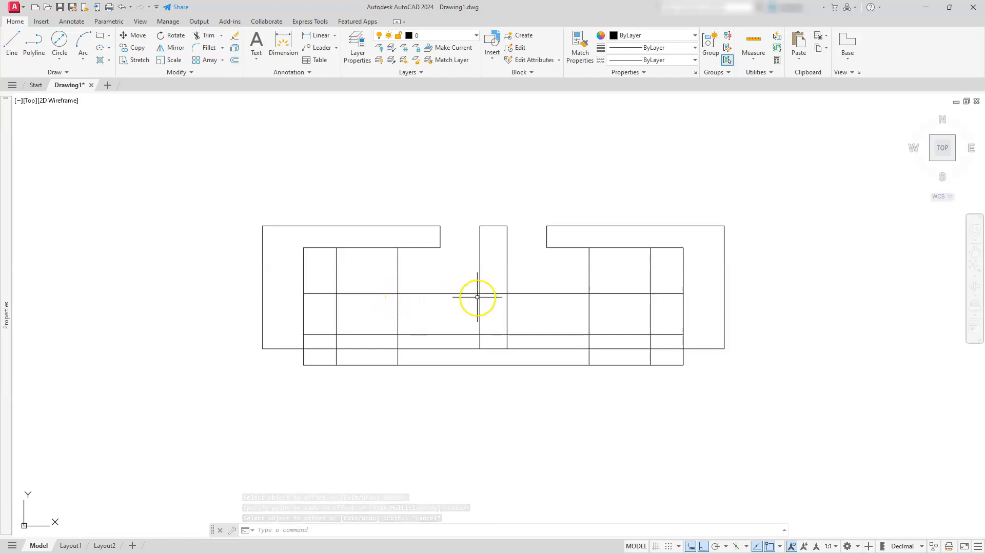
key("Escape")
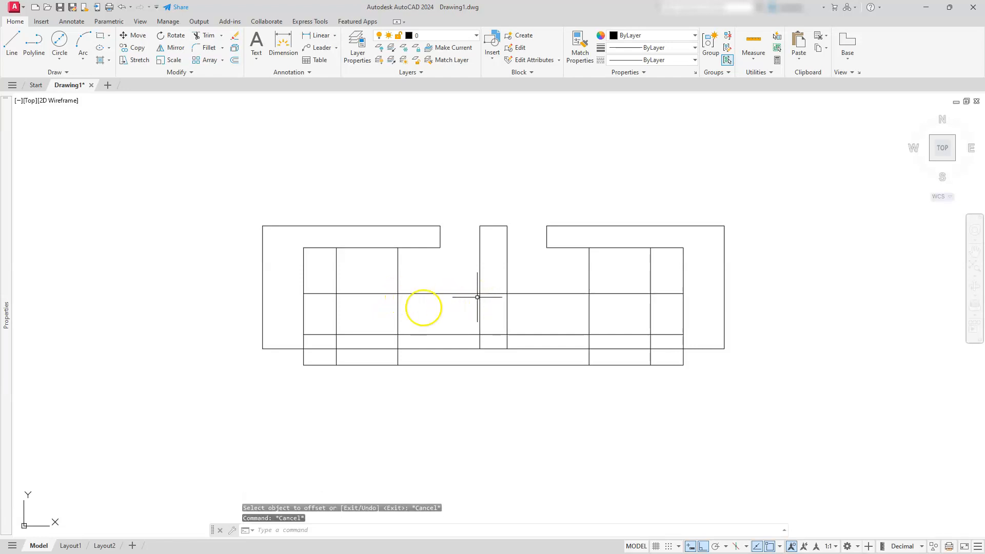
Draw a sloped line from the left outer vertical line on the 4.49 offset up to the left inner vertical line on the 10.49 offset.
type("l")
key("Return")
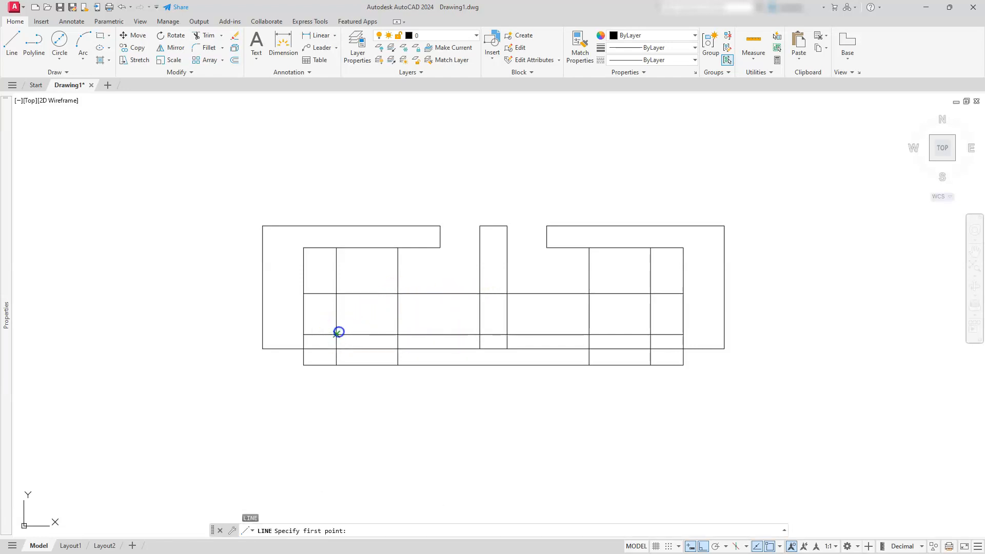
left_click(337, 334)
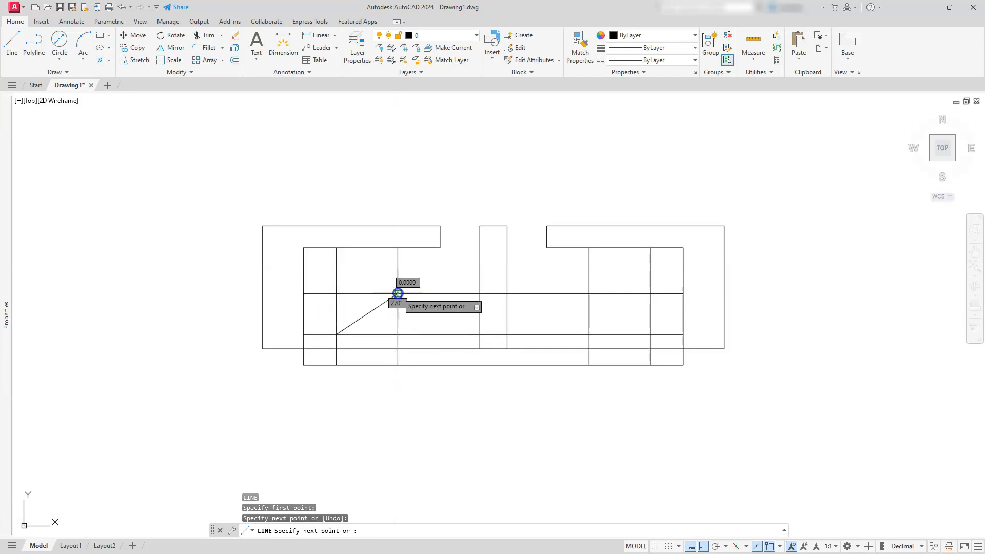
left_click(398, 293)
key("Return")
Draw the matching sloped line from the right inner vertical line on the upper offset down to the right outer vertical line on the lower offset.
key("Return")
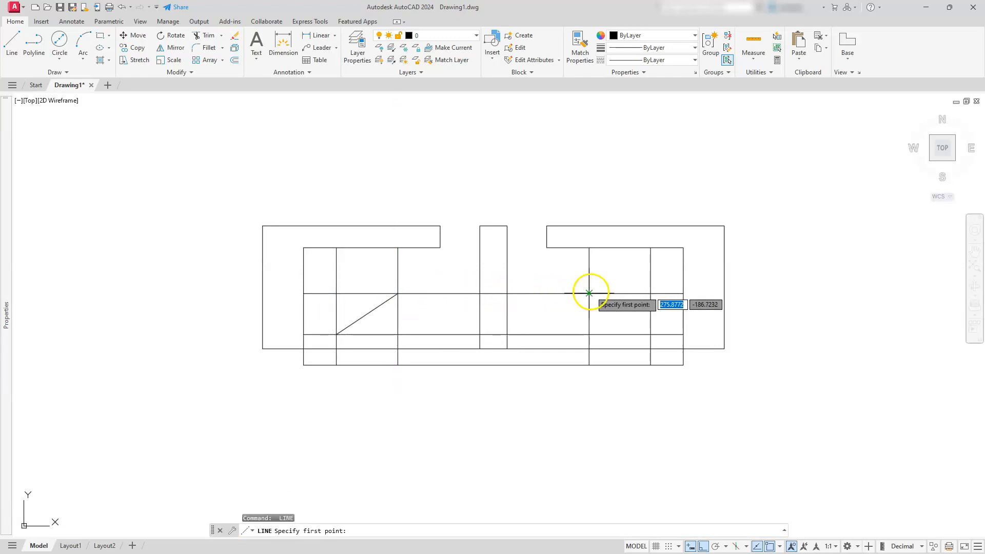
left_click(590, 294)
left_click(651, 334)
key("Escape")
key("Escape")
key("Escape")
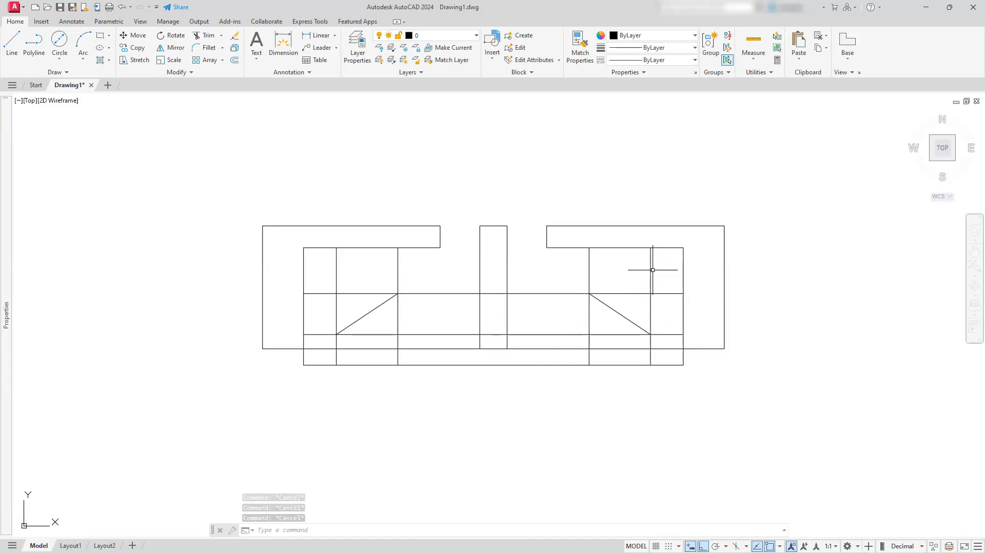
key("Escape")
key("Escape")
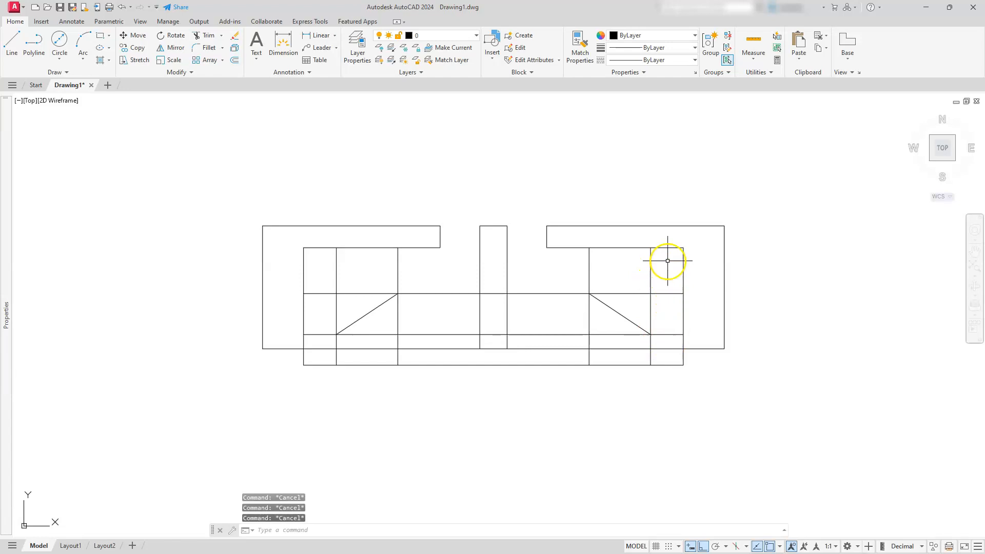
Delete the four vertical construction lines that pass through the ends of the side view's sloped lines.
left_click(666, 266)
left_click(644, 266)
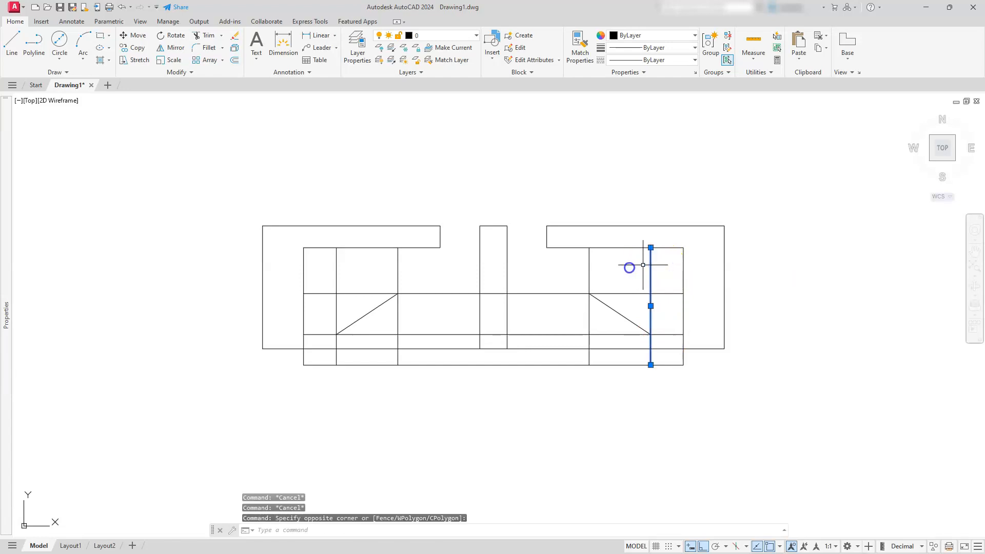
left_click(637, 266)
left_click(534, 269)
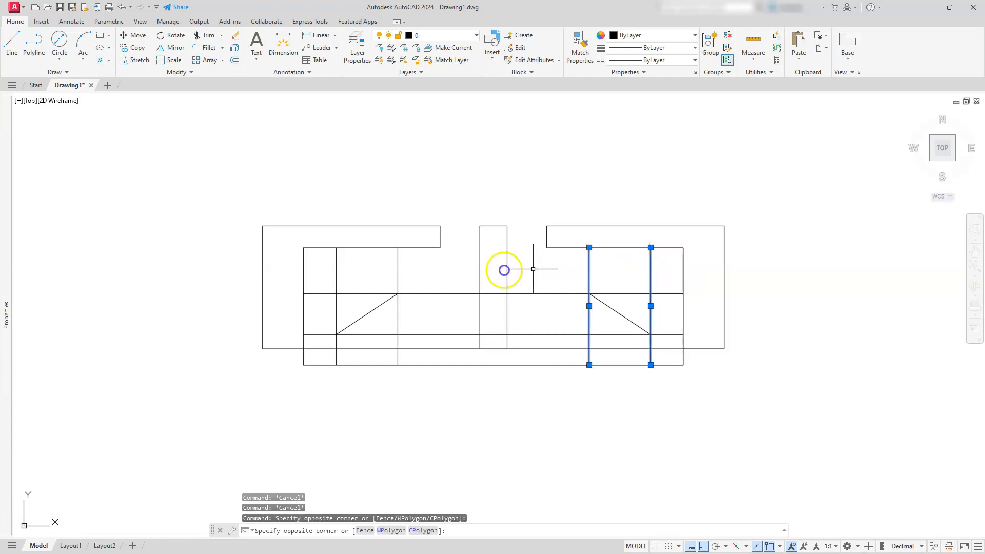
left_click(403, 278)
left_click(331, 283)
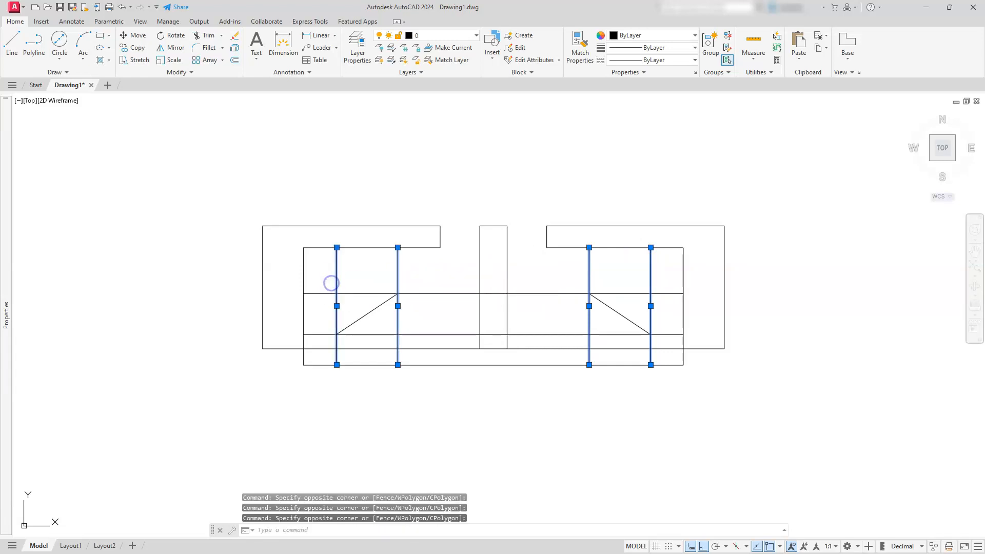
key("Delete")
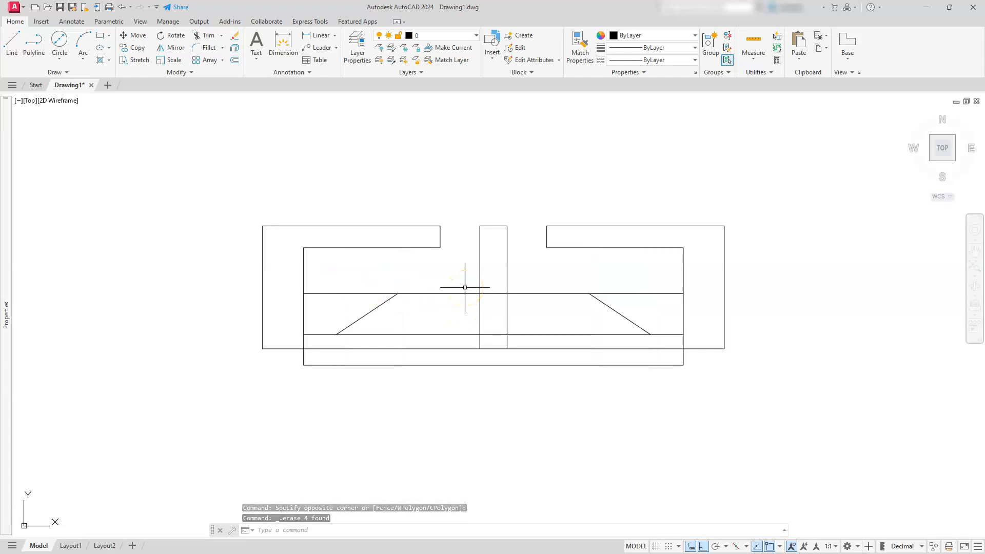
Restore the four erased vertical construction lines with the OOPS command.
middle_click_drag(572, 347, 563, 432)
scroll(563, 432, "down", 2)
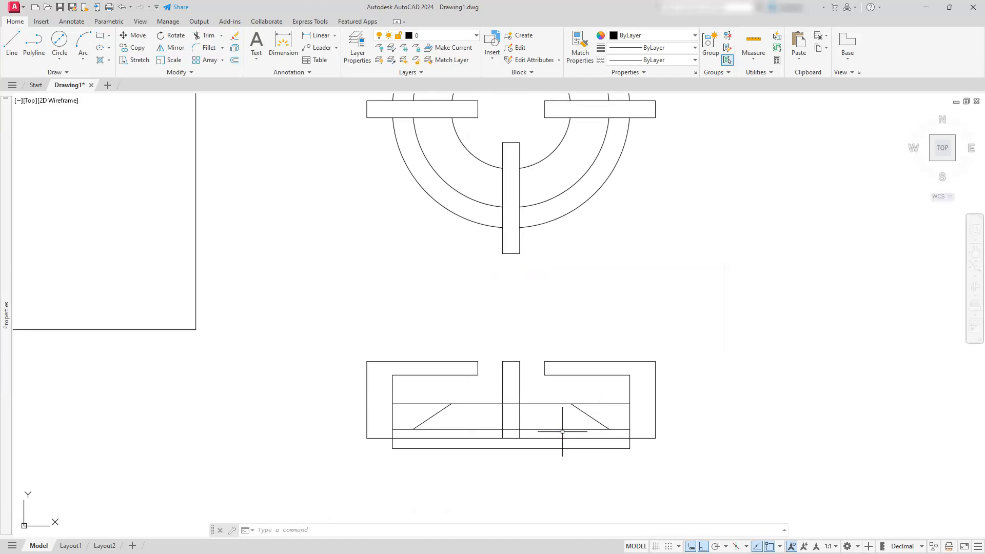
scroll(563, 432, "up", 2)
middle_click_drag(563, 429, 573, 344)
type("s")
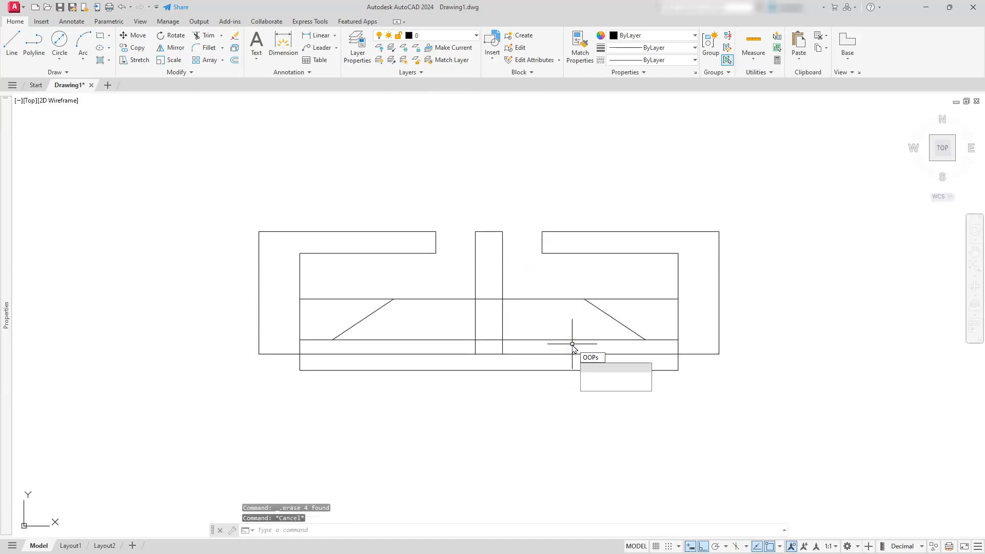
key("Return")
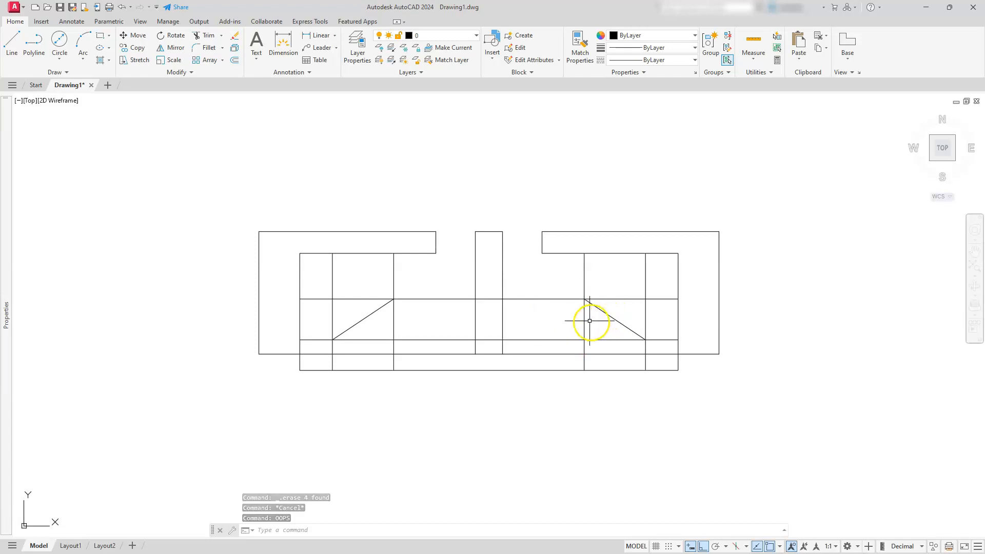
Delete only the two outer vertical construction lines at the lower ends of the sloped lines.
left_click(332, 275)
left_click(657, 280)
left_click(623, 279)
key("Delete")
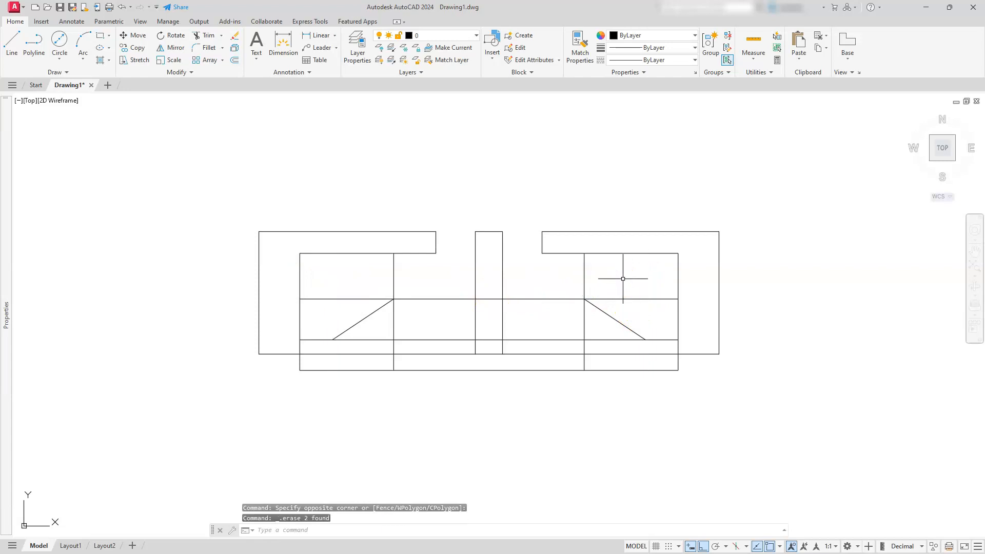
key("Escape")
key("Escape")
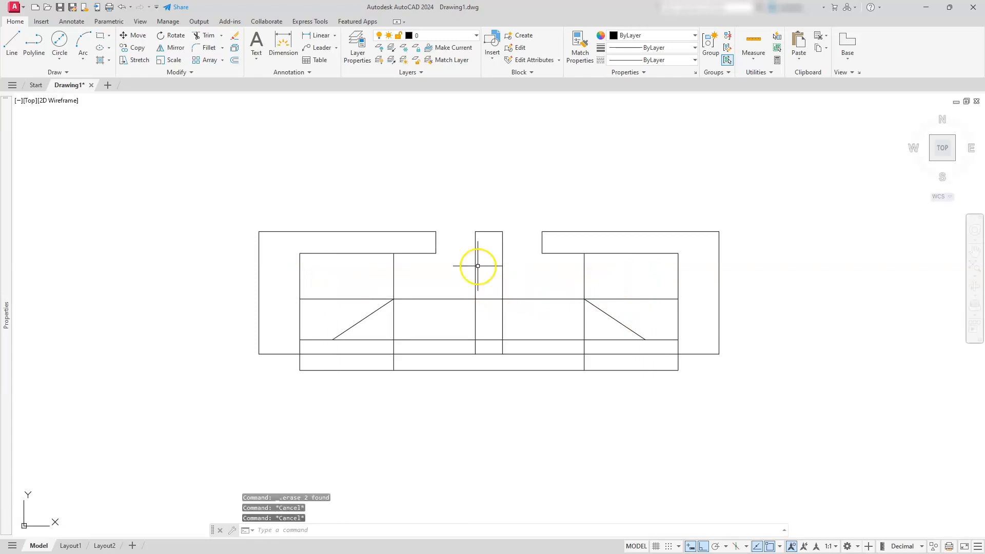
Trim the lower offset line between the two sloped lines and the upper offset line outside them.
left_click(204, 35)
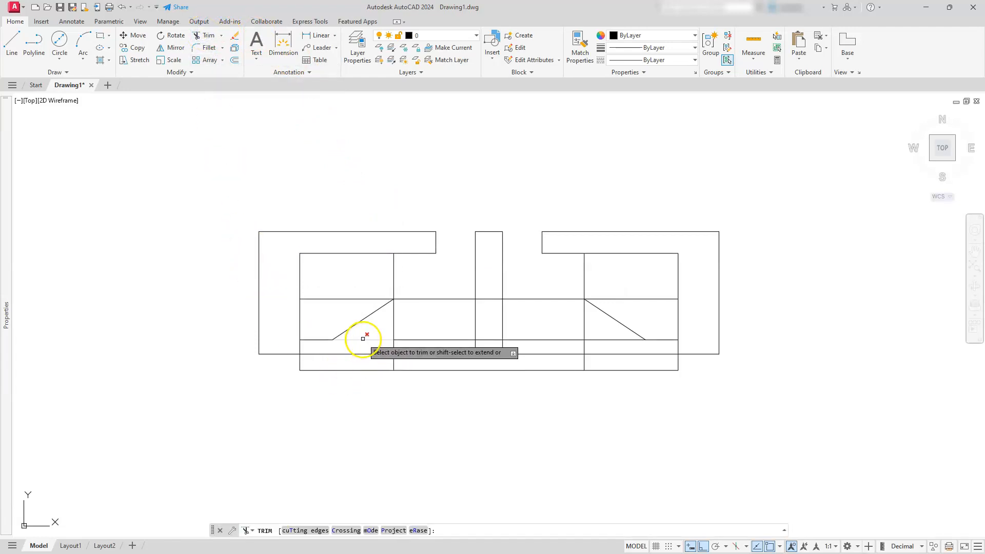
left_click(385, 338)
left_click(413, 340)
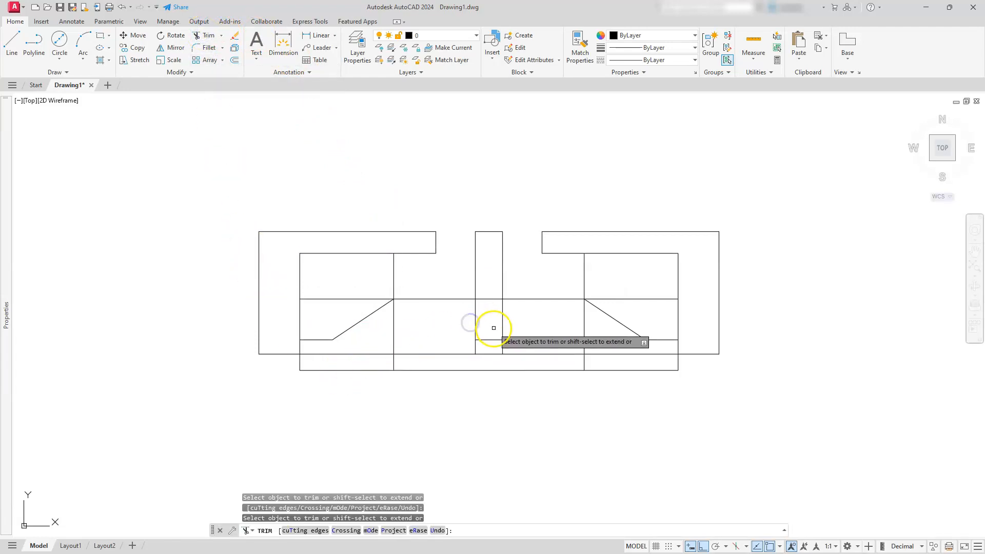
left_click(487, 338)
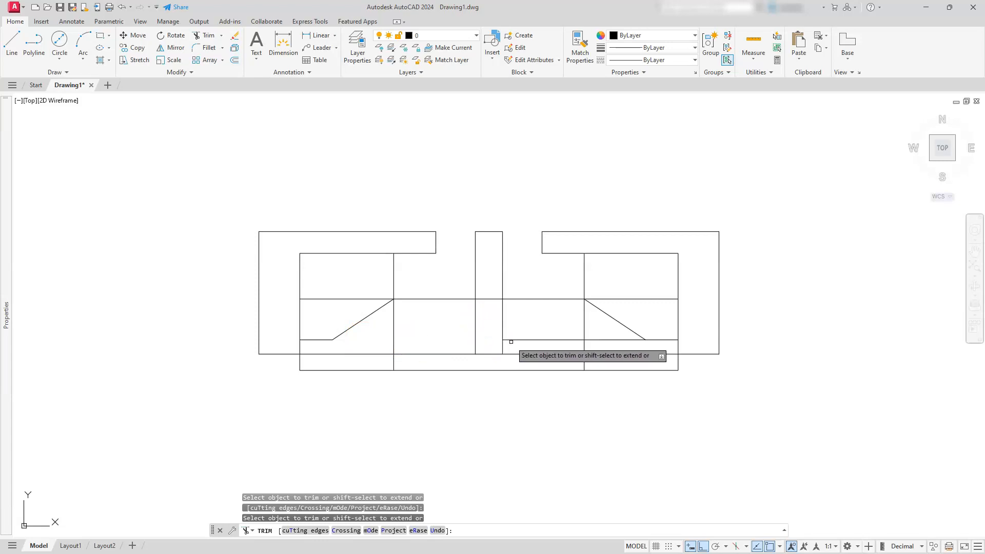
left_click(512, 340)
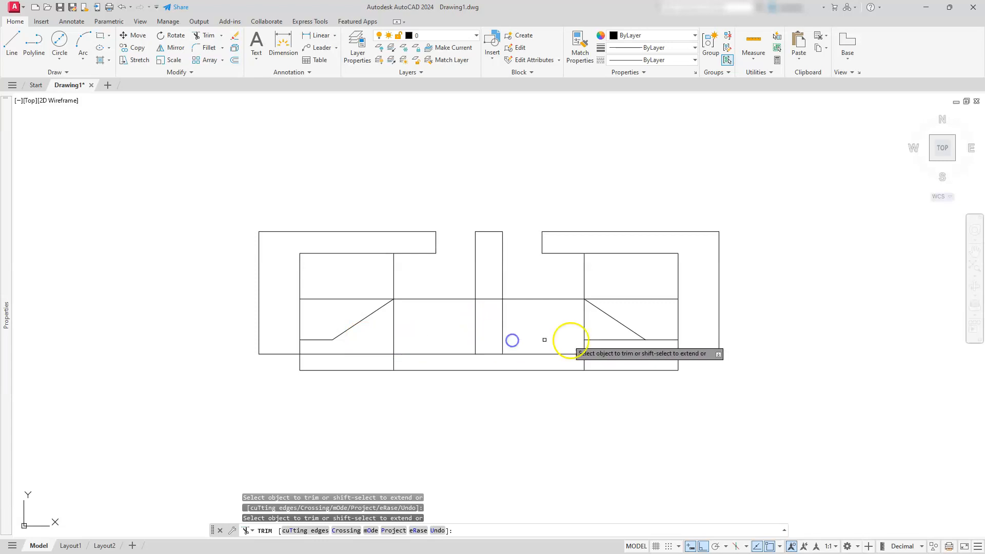
left_click(595, 339)
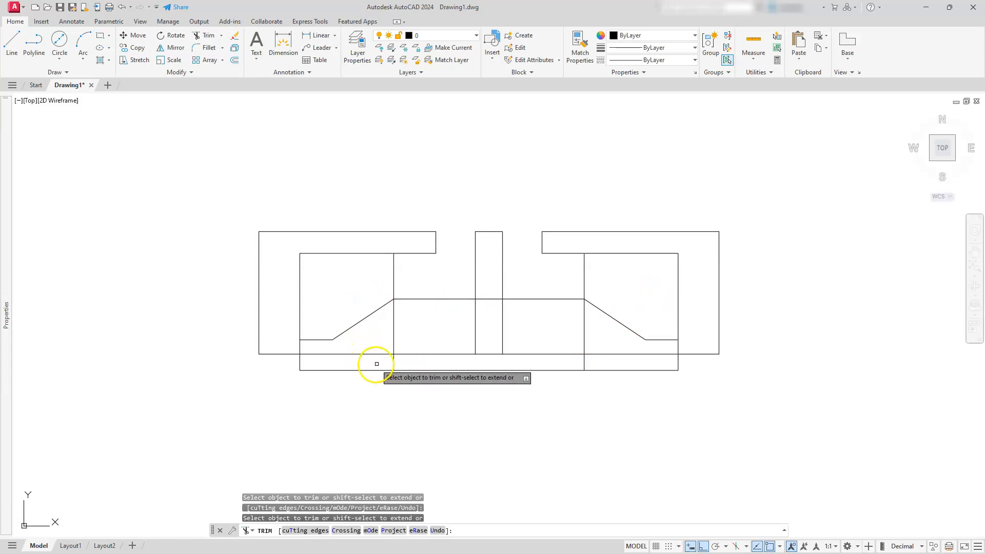
Trim the two inner vertical lines above the burner cap and below the upper base line, and the cap's top edge across the middle bar.
left_click(395, 273)
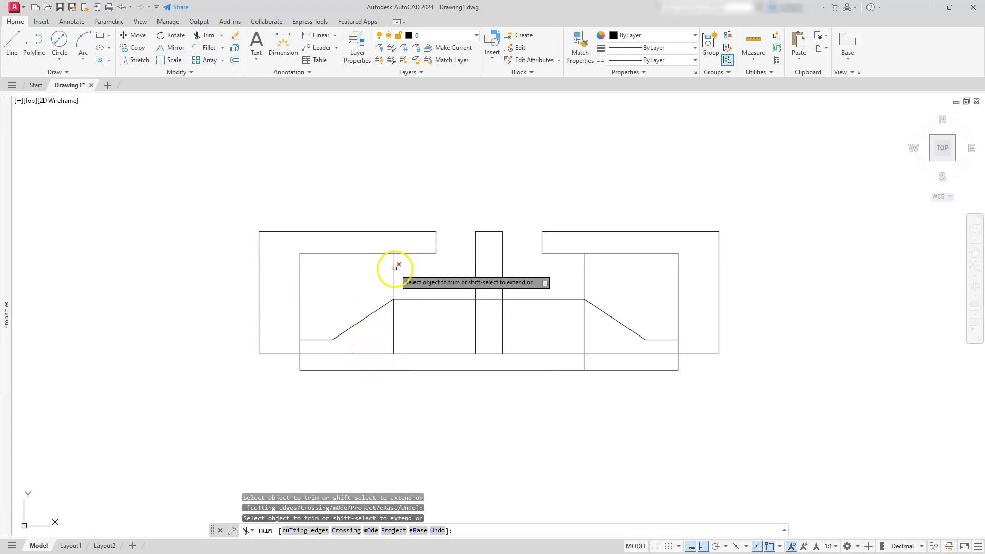
left_click(585, 356)
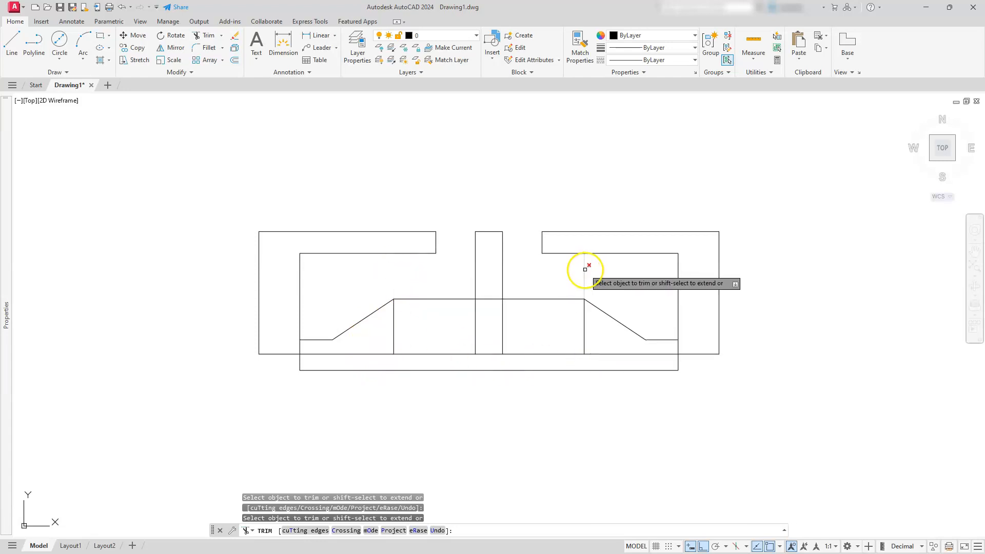
left_click(493, 298)
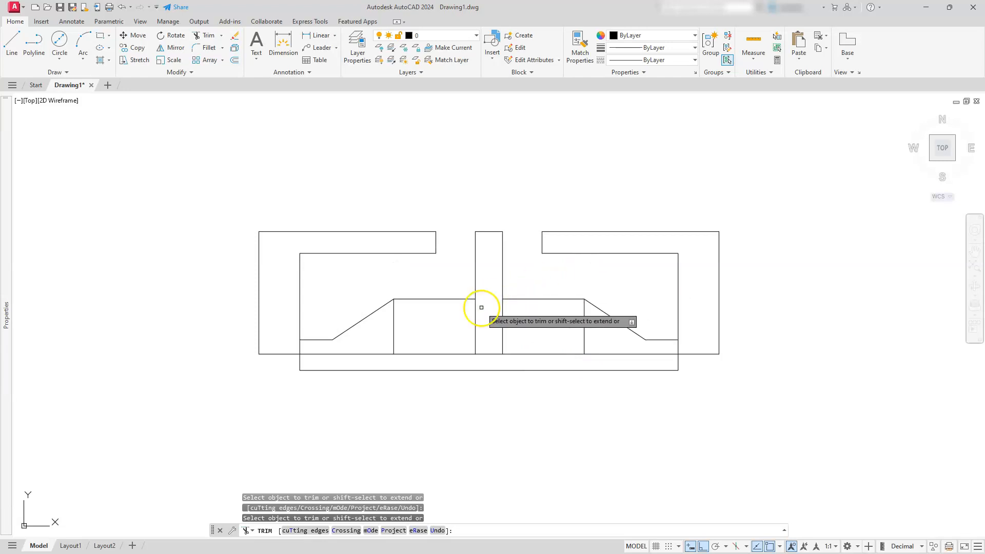
key("Escape")
key("Escape")
key("Escape")
scroll(477, 290, "down", 6)
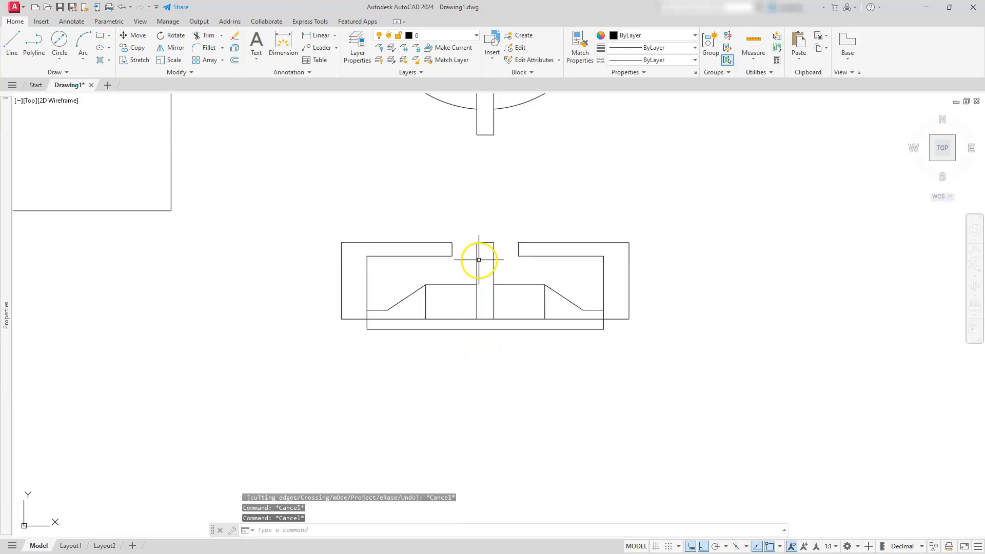
middle_click_drag(478, 231, 481, 345)
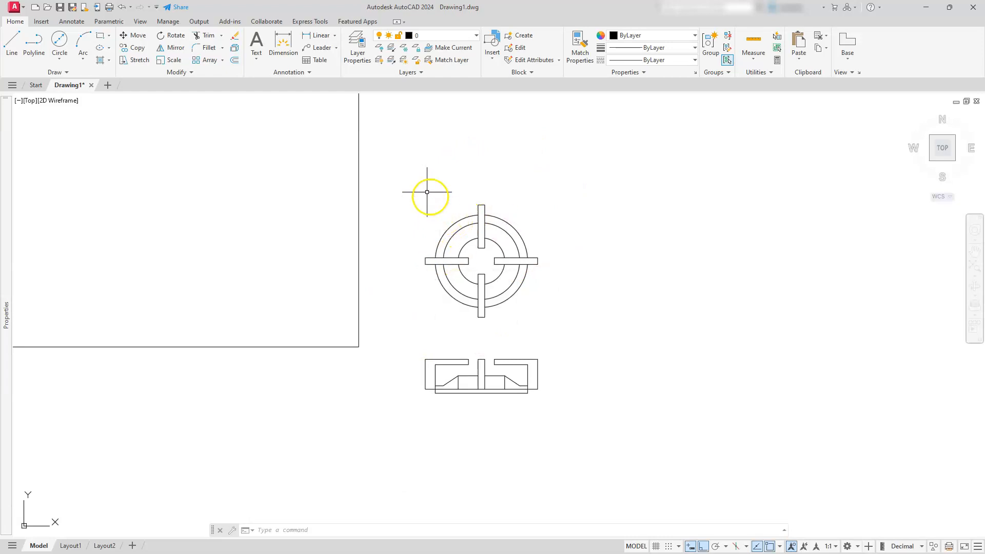
Define the burner's complete top view as a block named eye_top, with its base point at the circles' centre and millimeters as block unit.
left_click(400, 182)
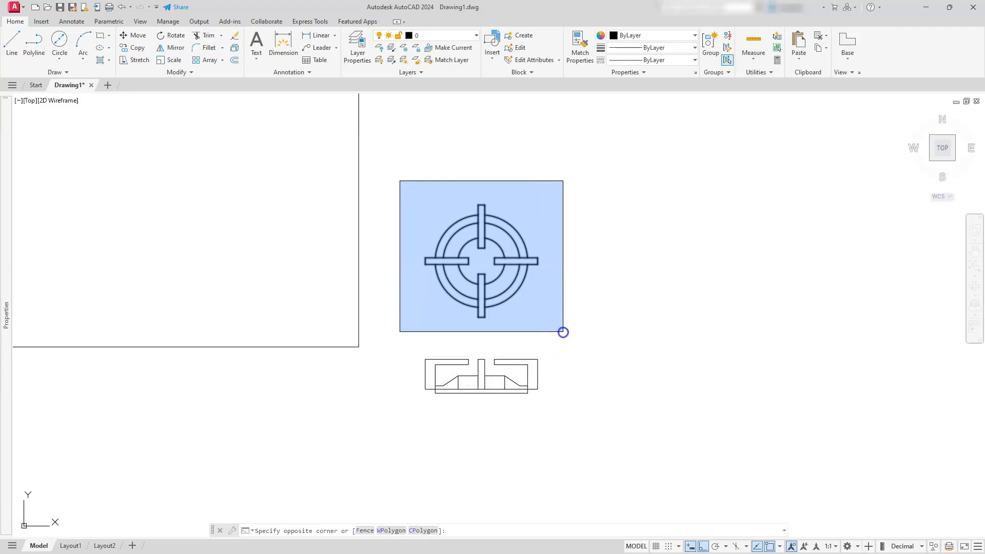
left_click(563, 329)
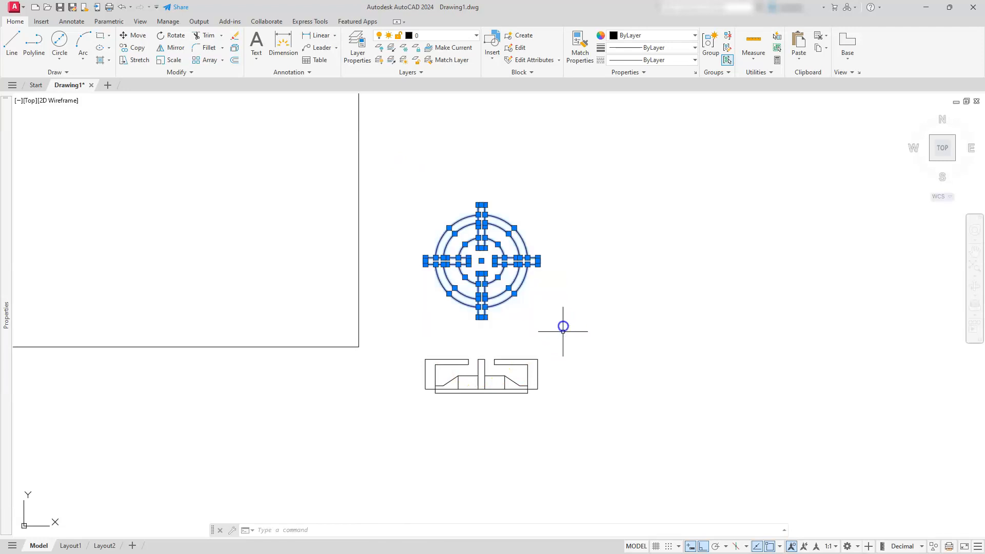
left_click(517, 37)
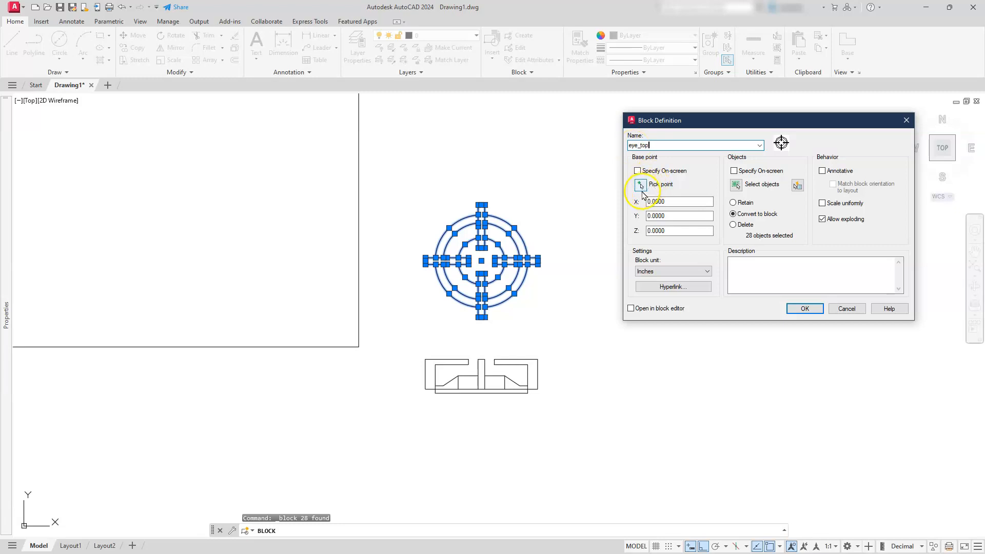
left_click(640, 186)
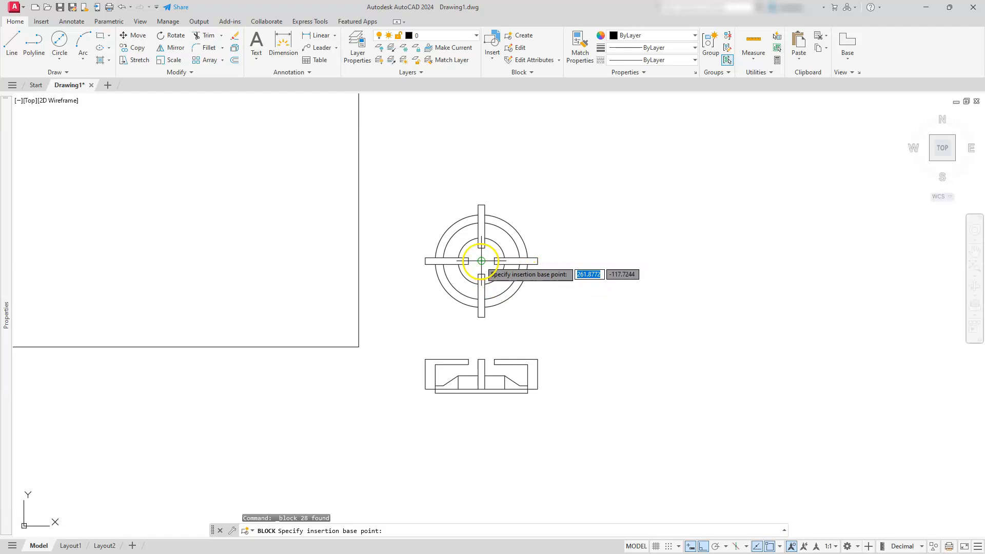
left_click(481, 260)
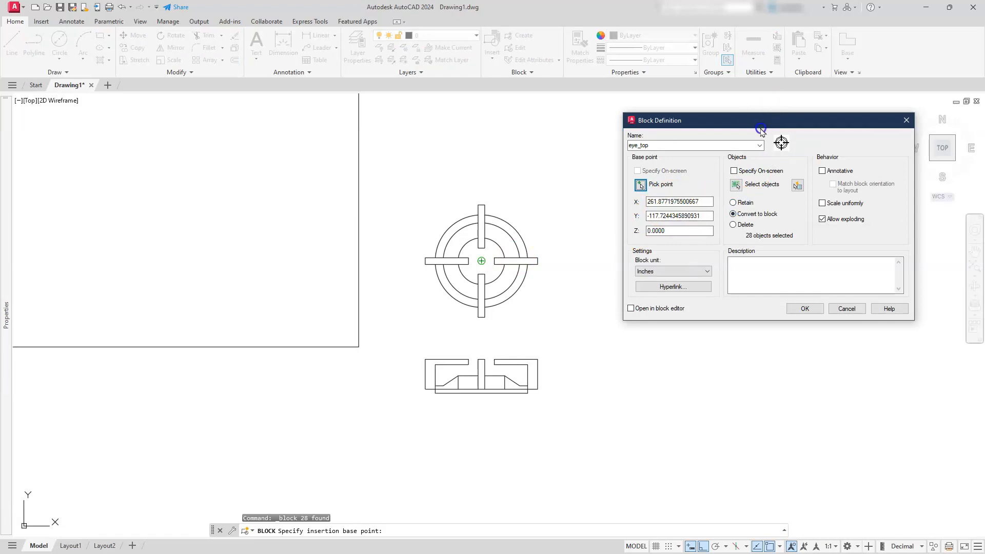
left_click(678, 276)
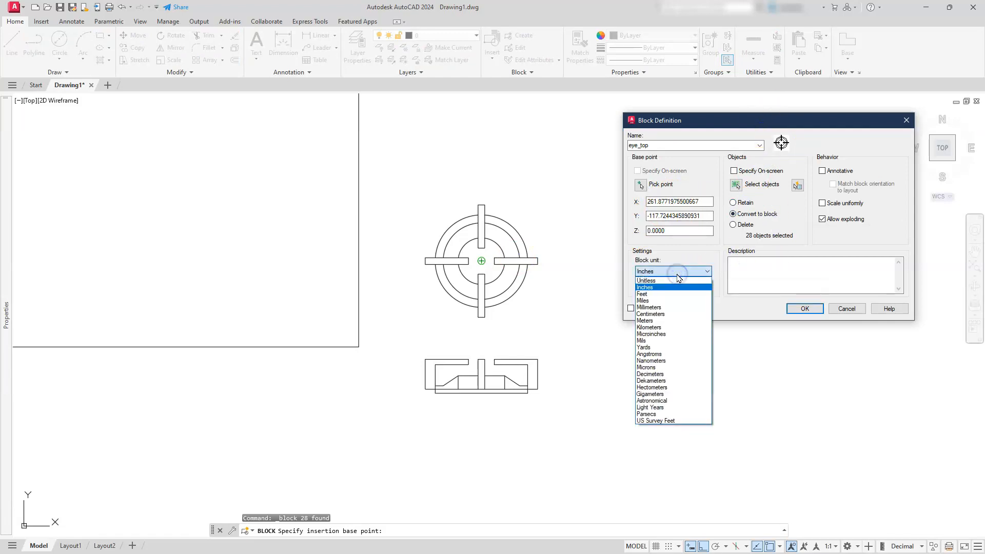
left_click(678, 308)
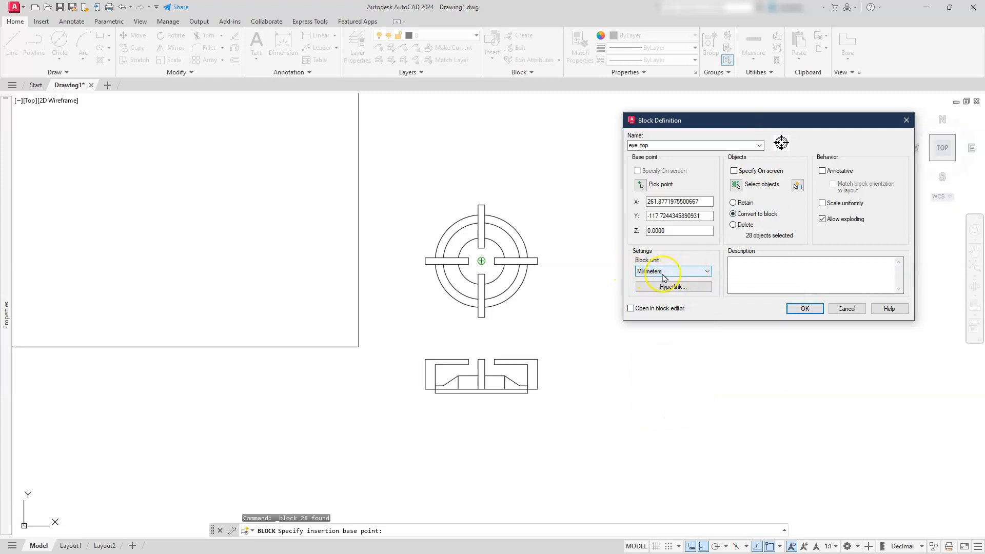
left_click(815, 310)
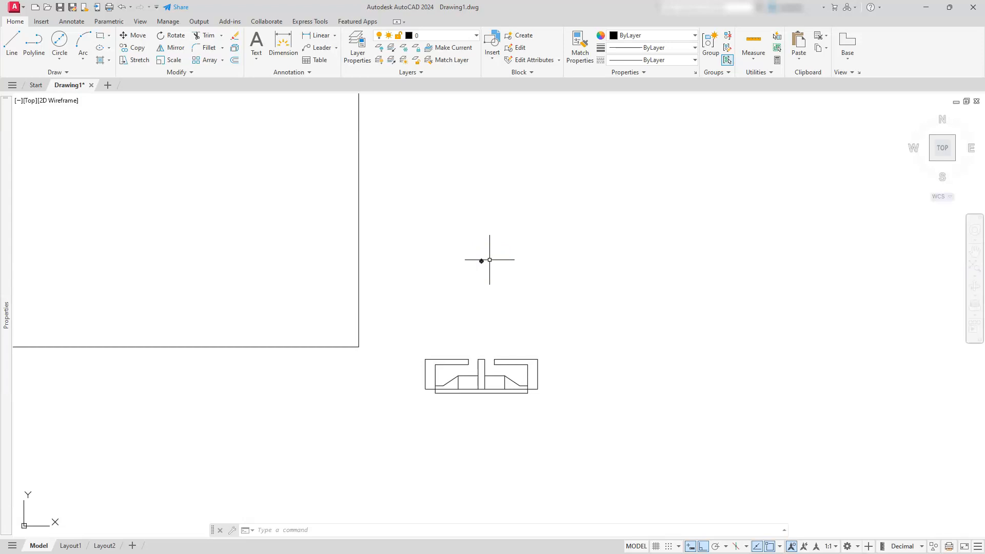
Define the burner's side view as a block named eye_frt, with its base point at the bottom edge's midpoint and millimeters as block unit.
left_click(409, 402)
left_click(570, 341)
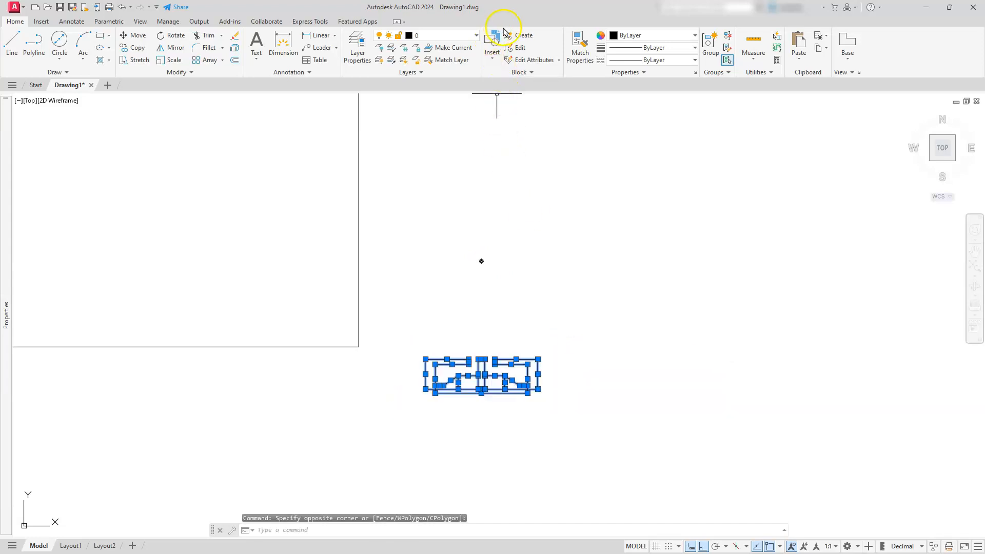
left_click(518, 35)
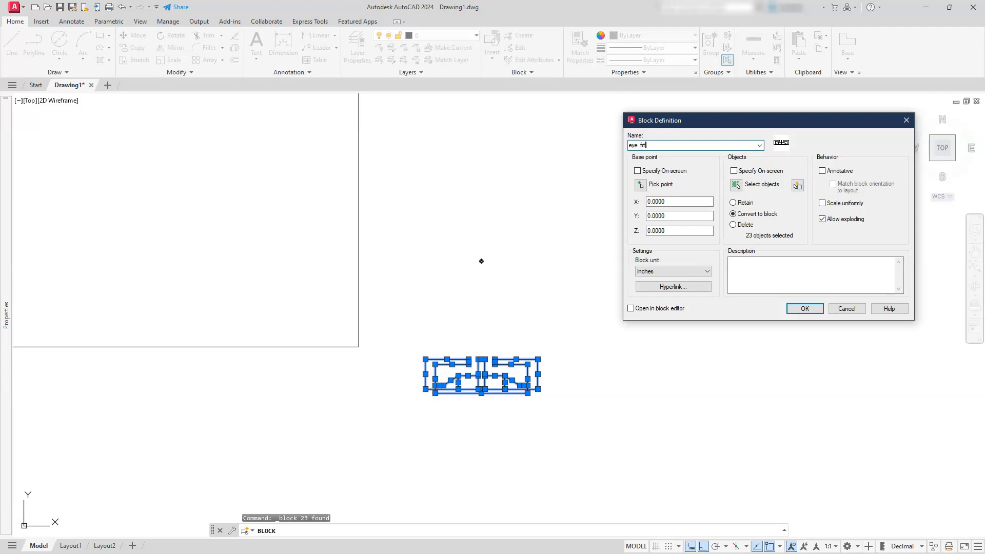
left_click(640, 186)
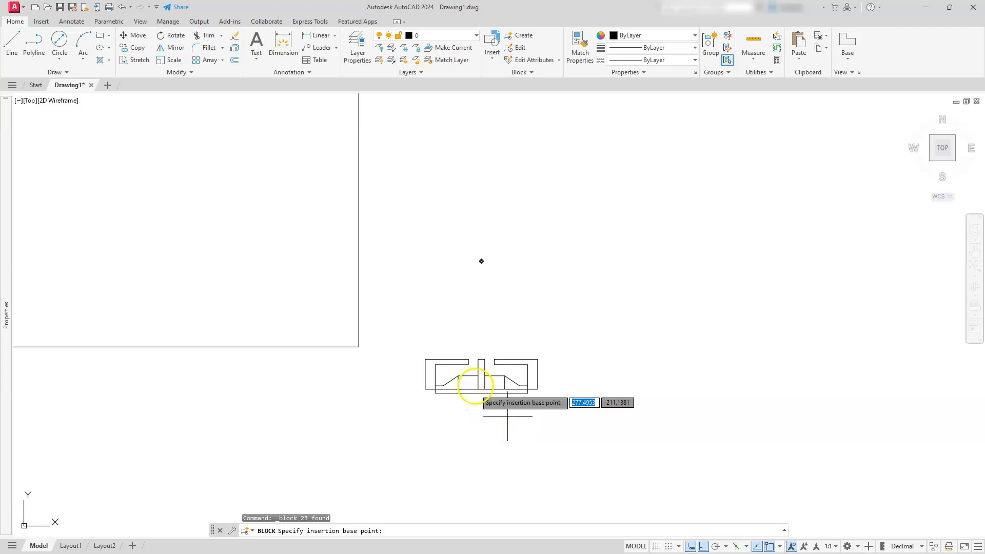
scroll(477, 400, "up", 5)
scroll(479, 403, "up", 2)
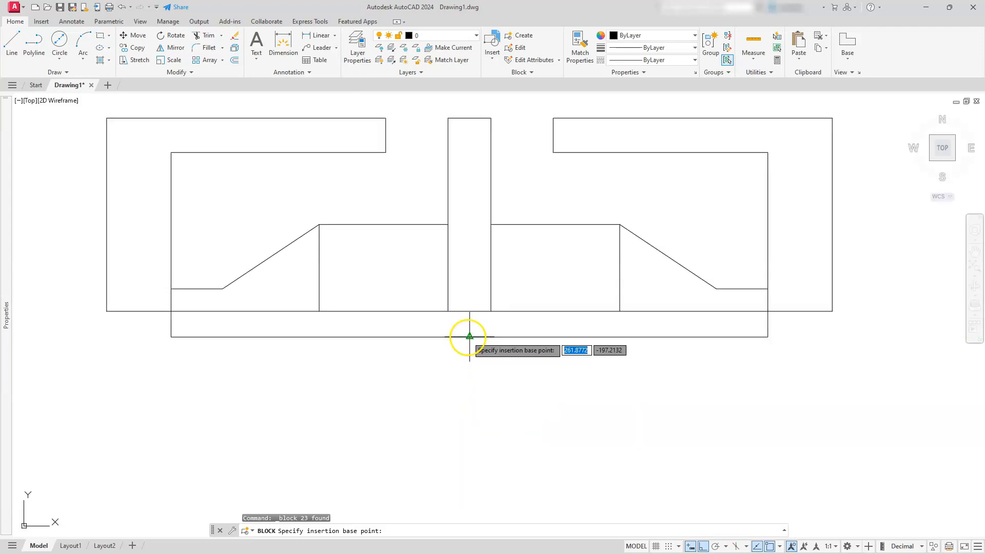
left_click(469, 337)
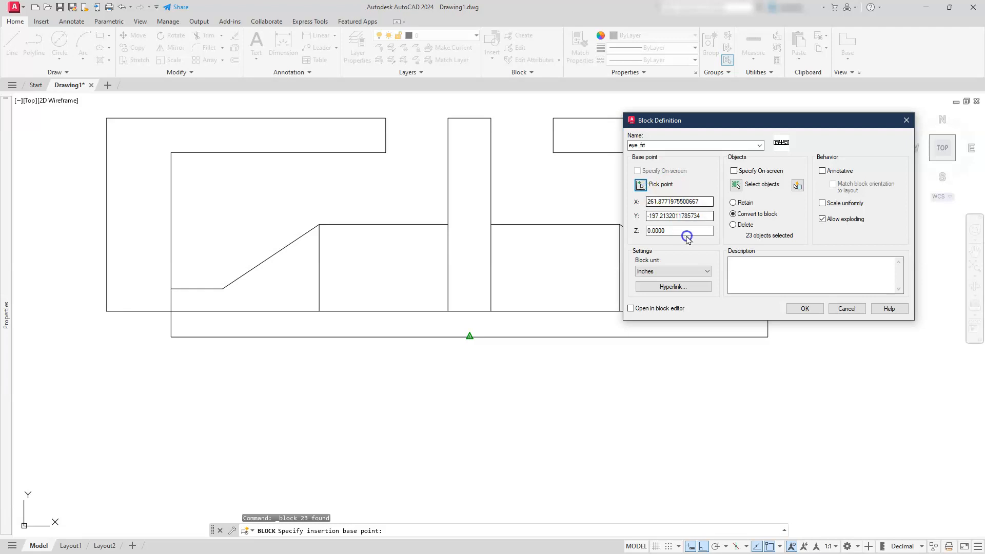
left_click(675, 271)
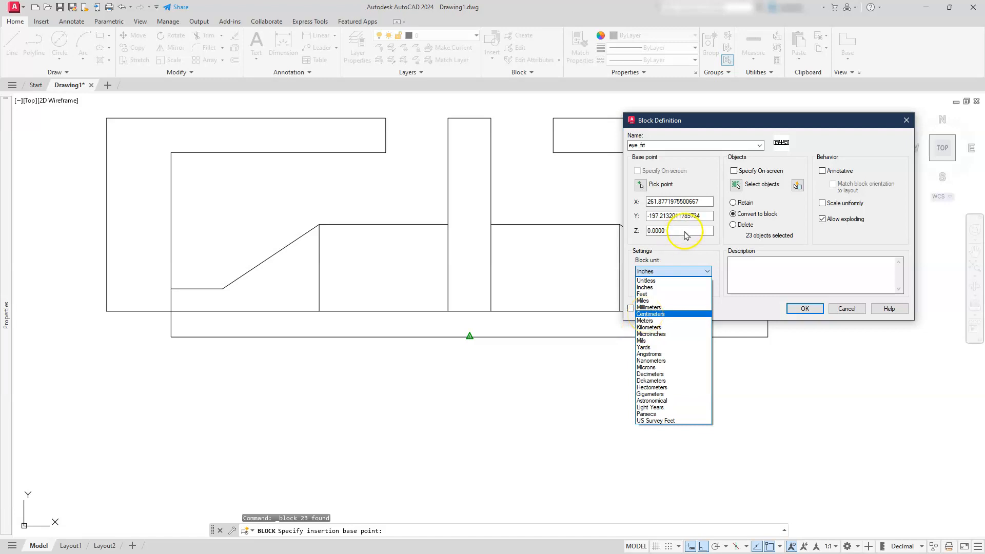
left_click(652, 308)
left_click(793, 309)
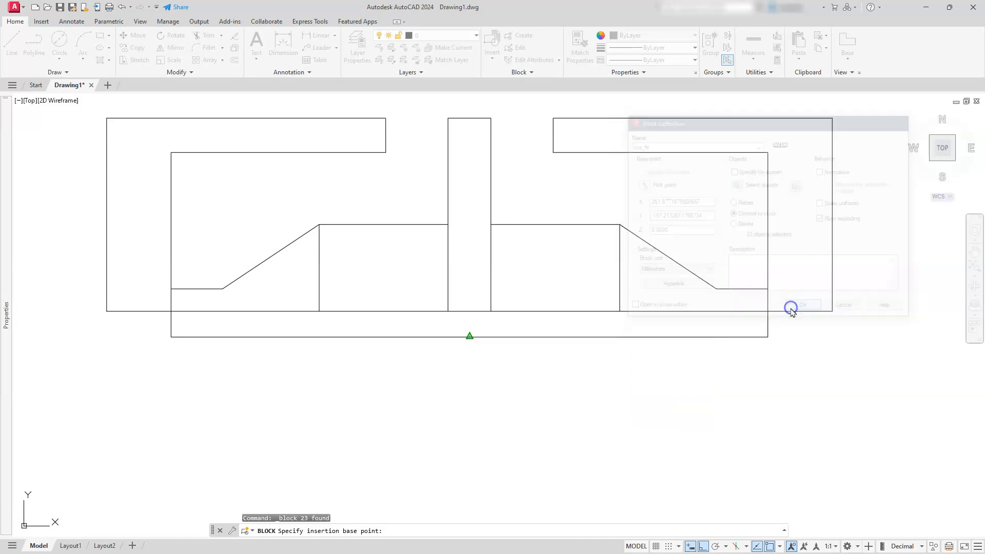
scroll(562, 270, "up", 10)
scroll(559, 259, "down", 6)
middle_click_drag(560, 261, 560, 330)
scroll(561, 329, "up", 4)
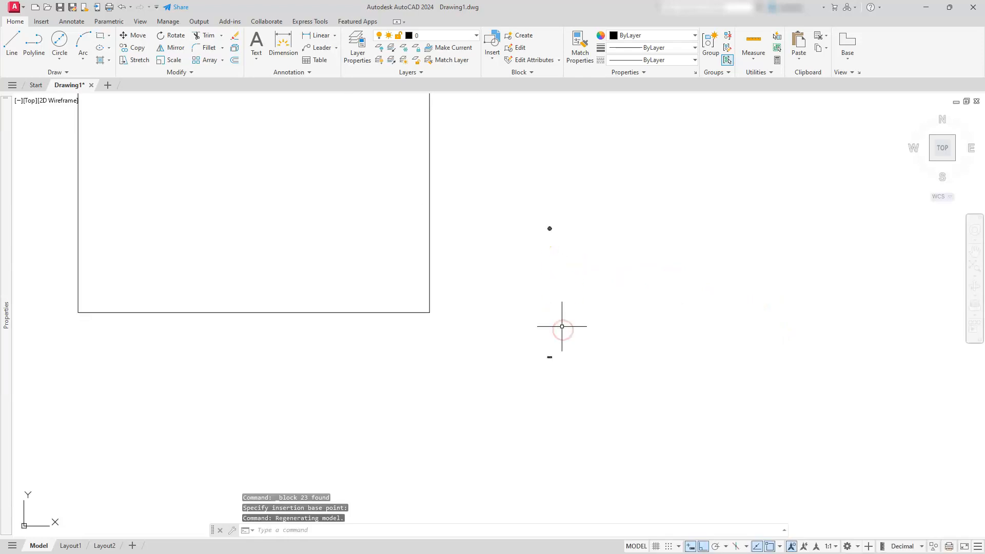
Scale both burner views beside the rectangle by a factor of 25.4 from a base point near the lower view.
left_click(170, 62)
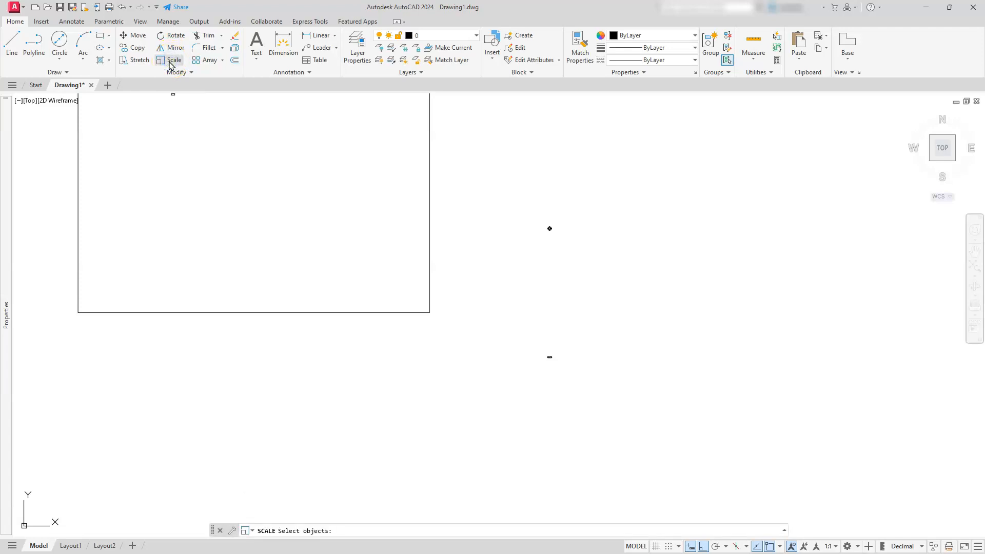
left_click(482, 397)
left_click(638, 126)
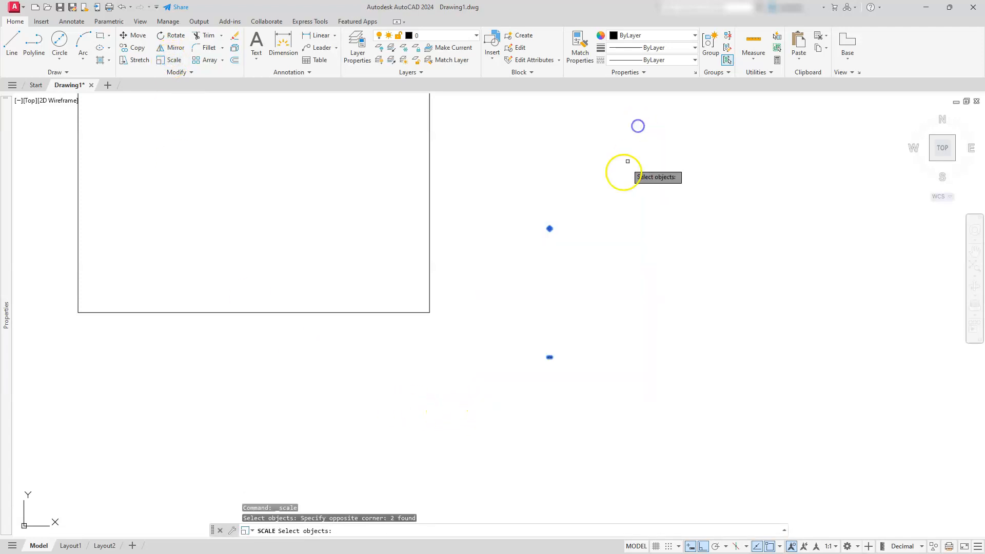
key("Return")
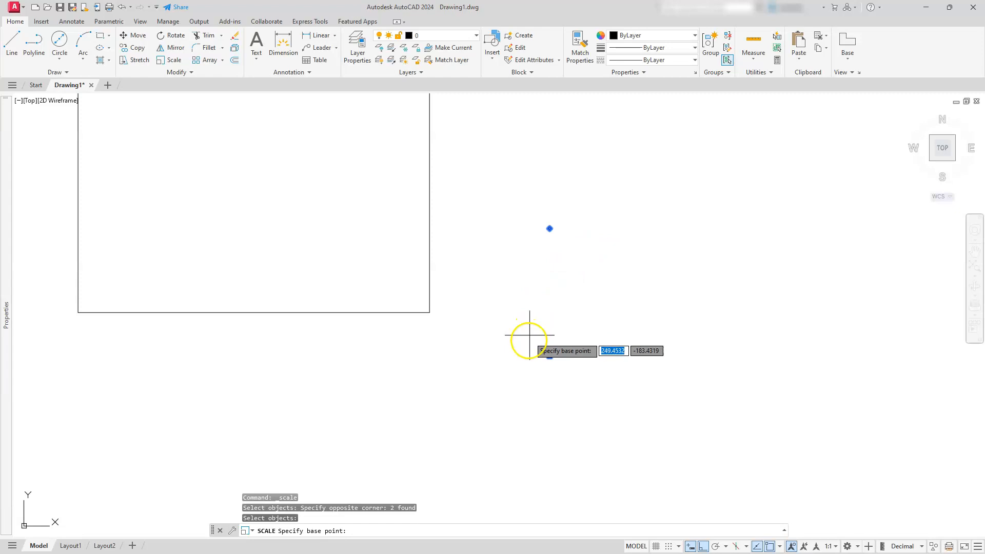
left_click(535, 355)
type("25.")
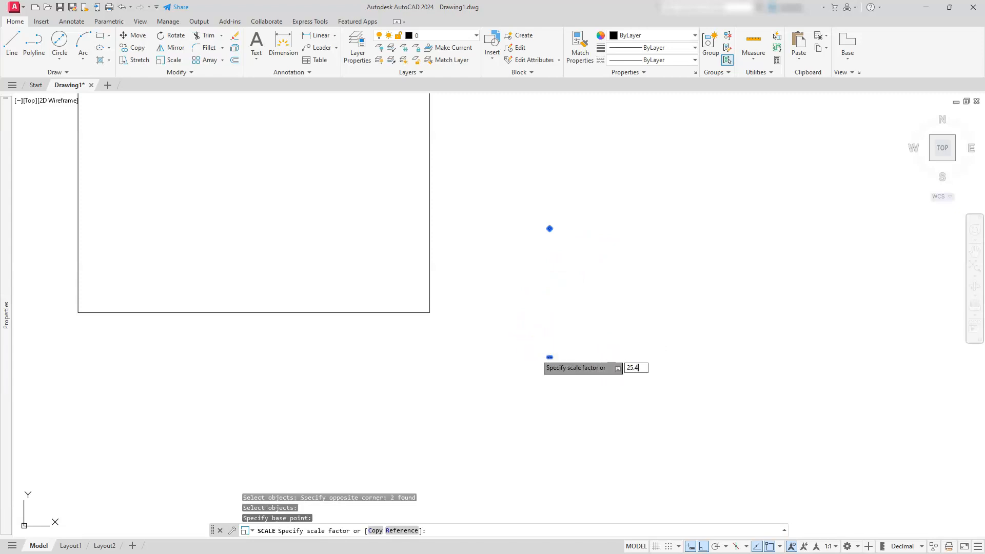
type("4")
key("Return")
Move the burner's circular top view straight down to just above its side view, near the rectangle.
scroll(557, 313, "down", 8)
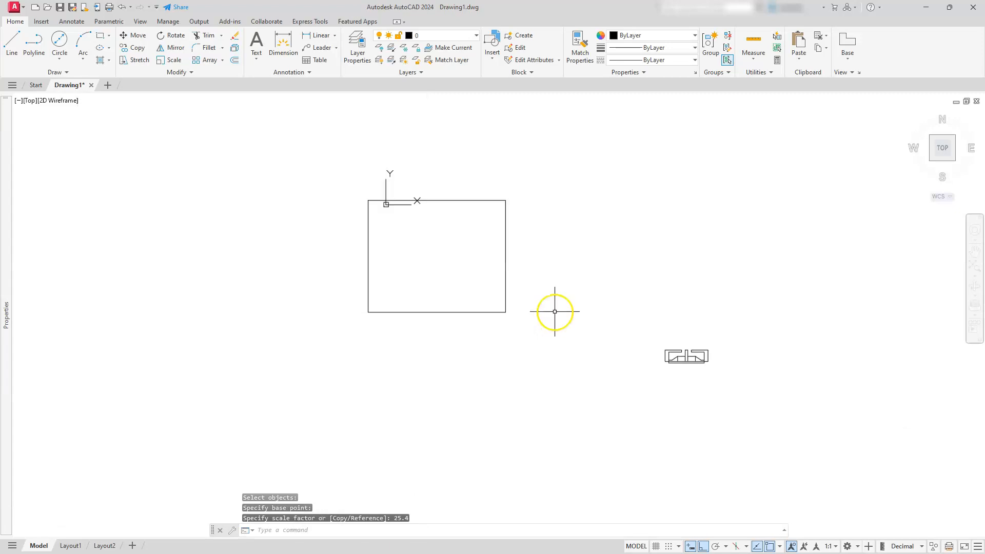
middle_click(622, 285)
middle_click(622, 284)
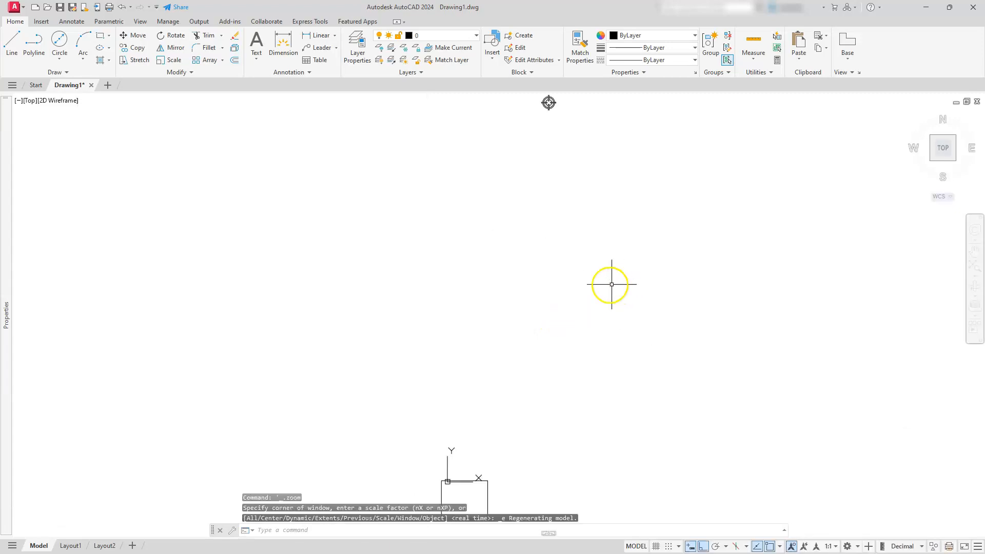
scroll(596, 283, "down", 1)
key("Escape")
key("Escape")
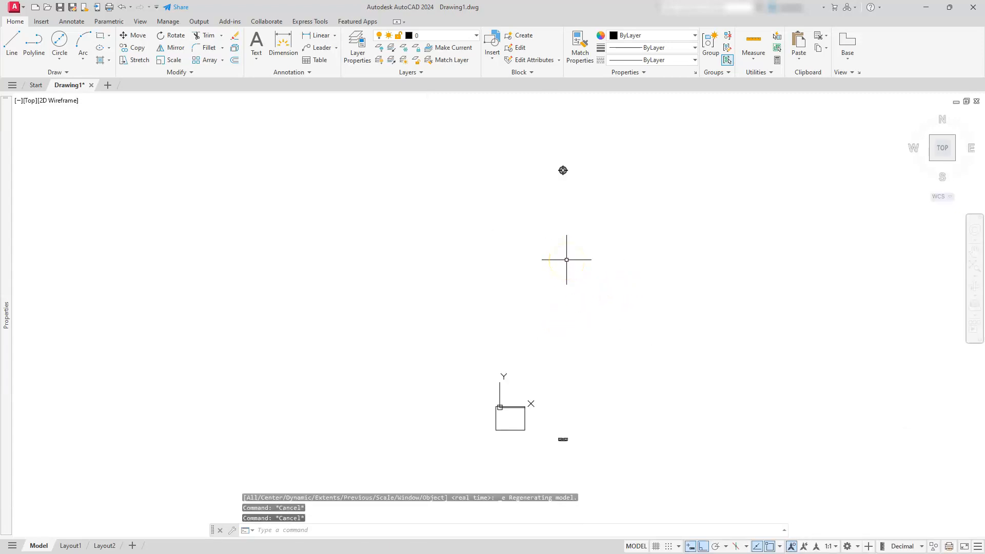
type("m")
key("Return")
left_click(575, 150)
left_click(547, 186)
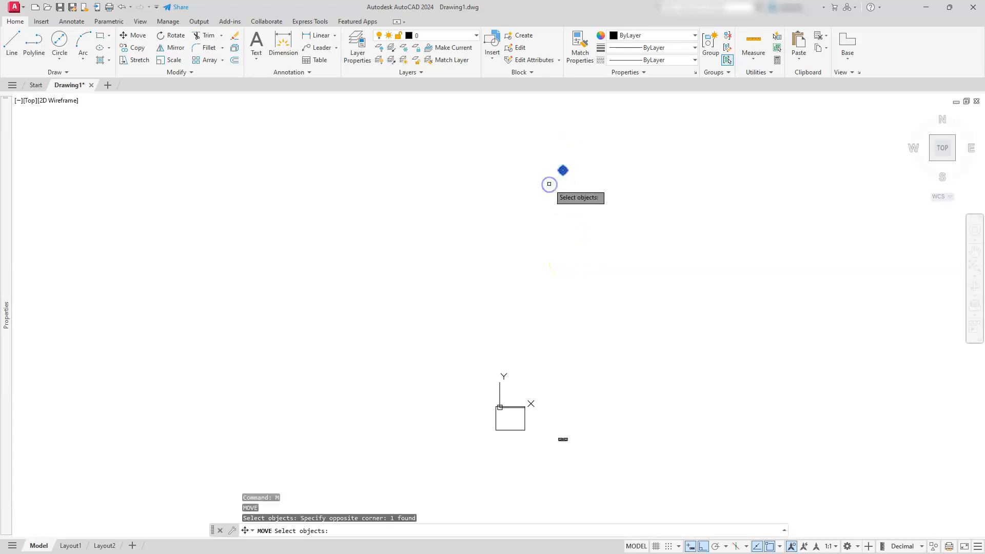
key("Return")
left_click(563, 171)
key("Escape")
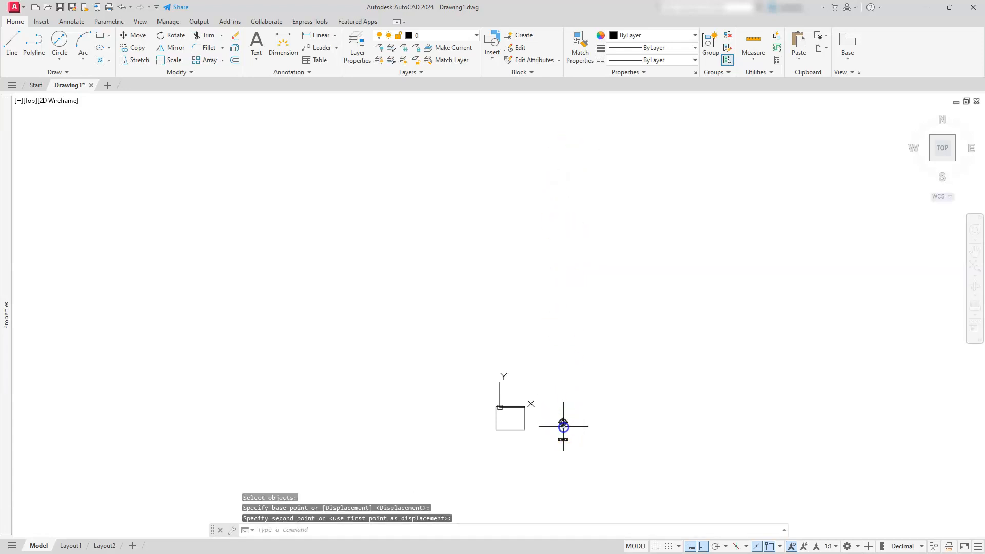
Relocate the UCS origin to the rectangle's lower-left corner.
scroll(547, 434, "up", 2)
scroll(547, 433, "up", 6)
middle_click_drag(547, 434, 636, 376)
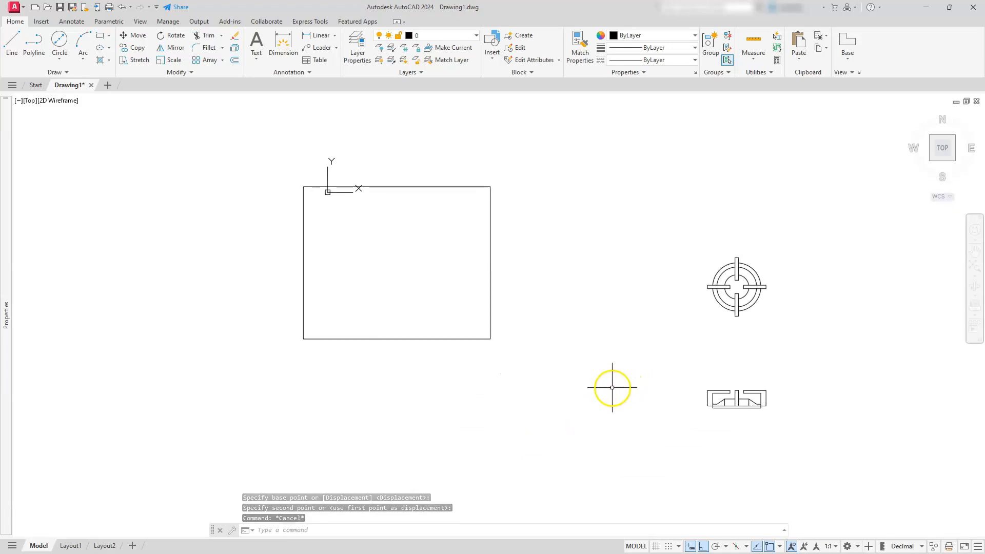
left_click(338, 192)
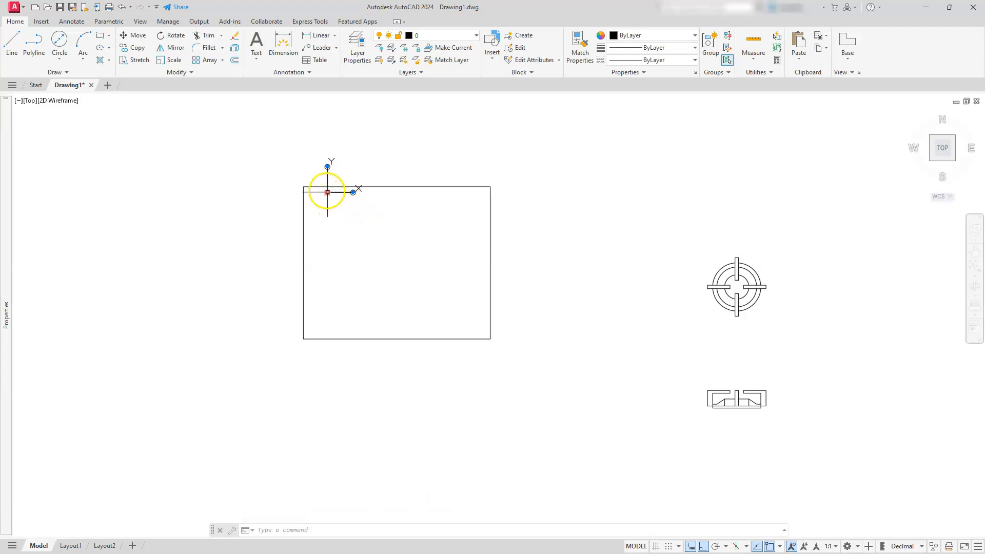
left_click(328, 193)
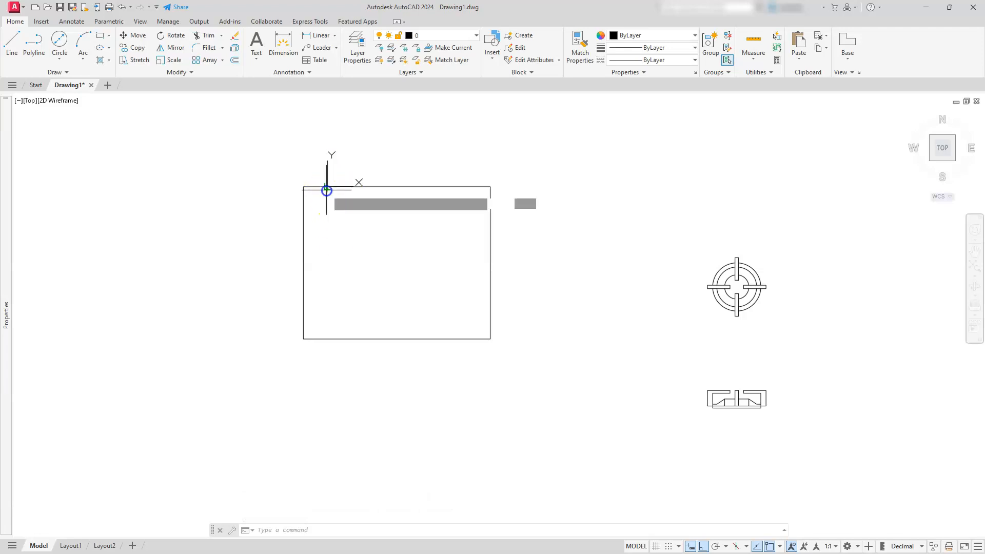
left_click(303, 322)
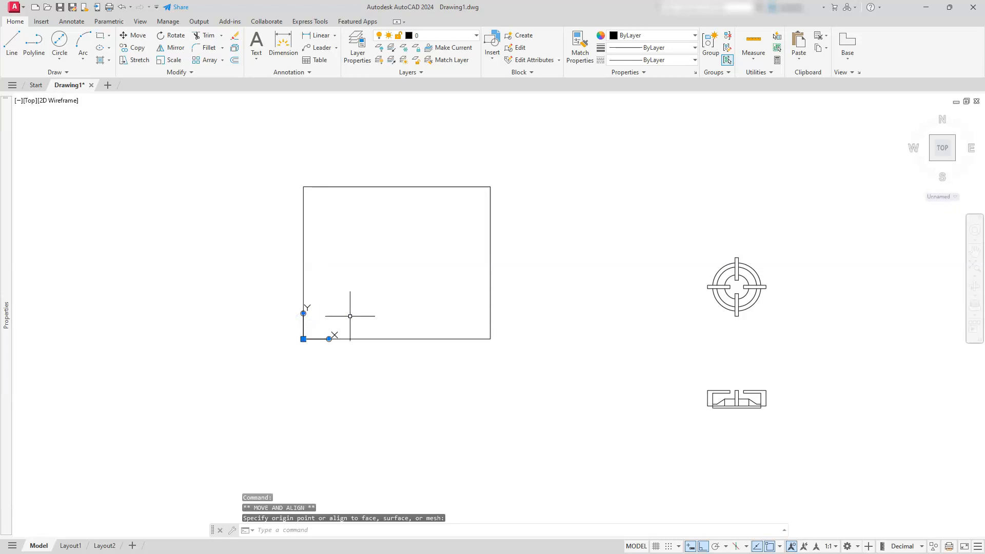
key("Escape")
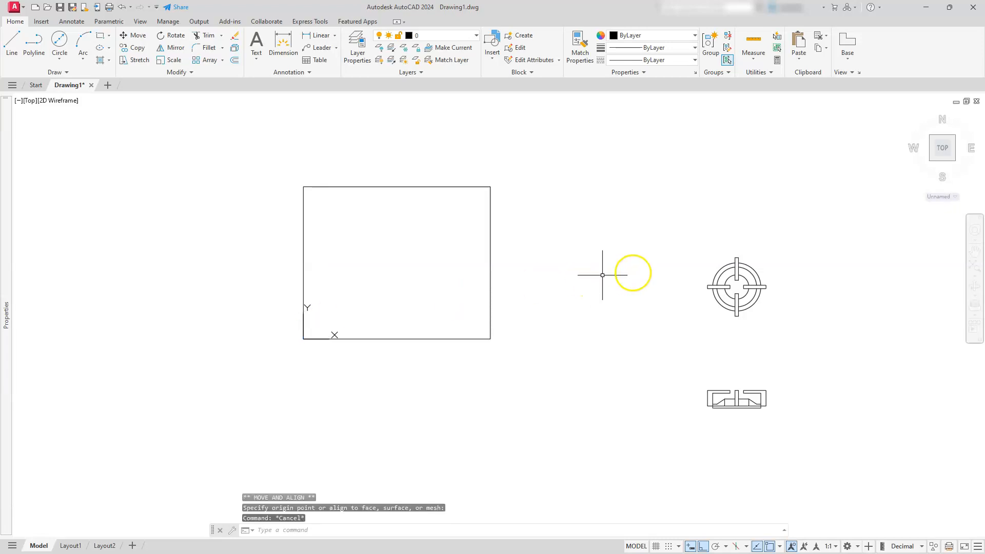
Turn off dynamic input and move the circular burner by its centre to the coordinates 54.02,48 inside the rectangle.
left_click(745, 307)
left_click(725, 312)
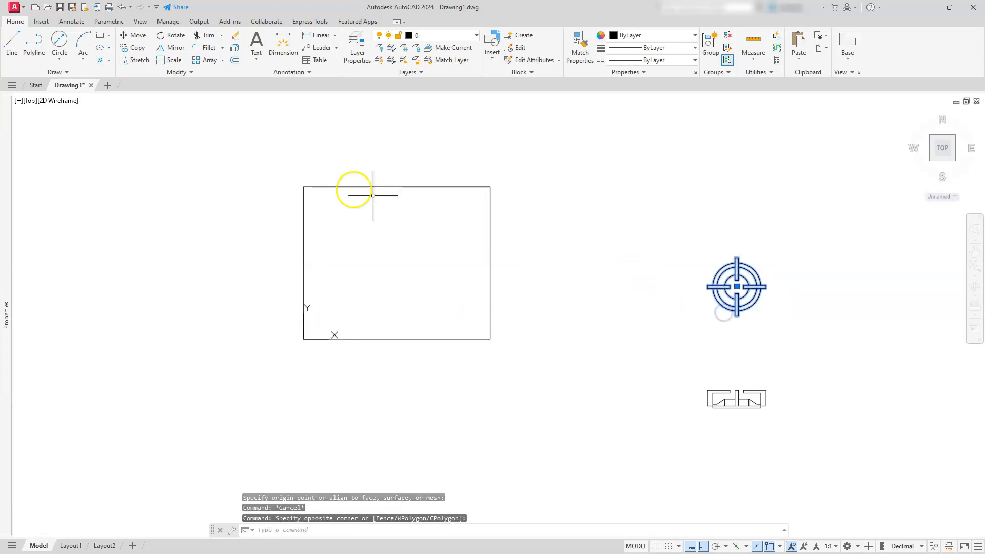
left_click(139, 36)
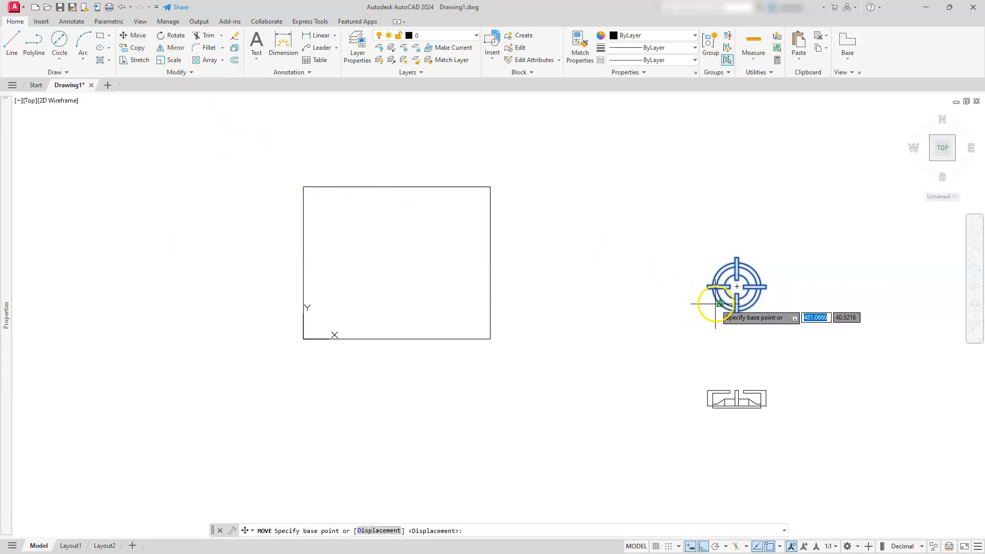
left_click(737, 286)
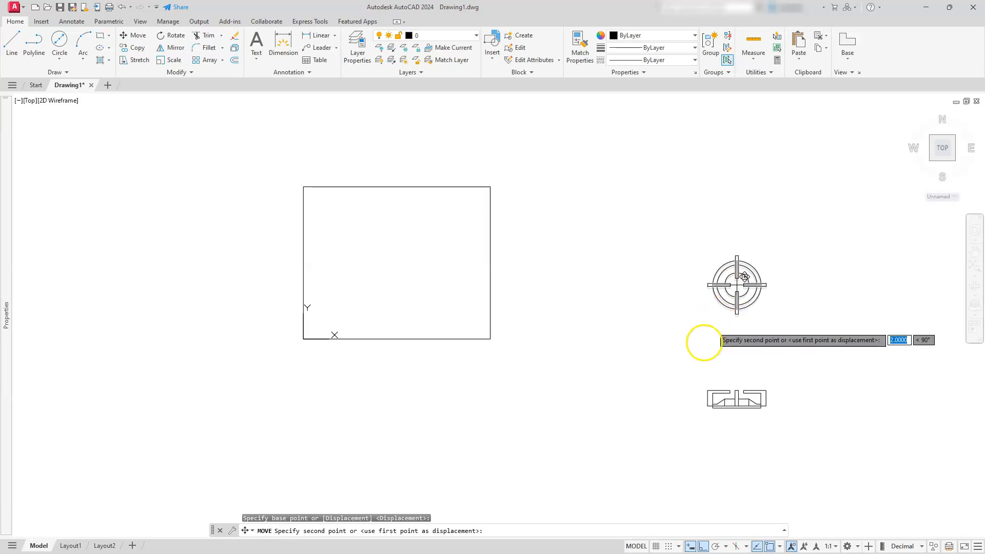
left_click(692, 547)
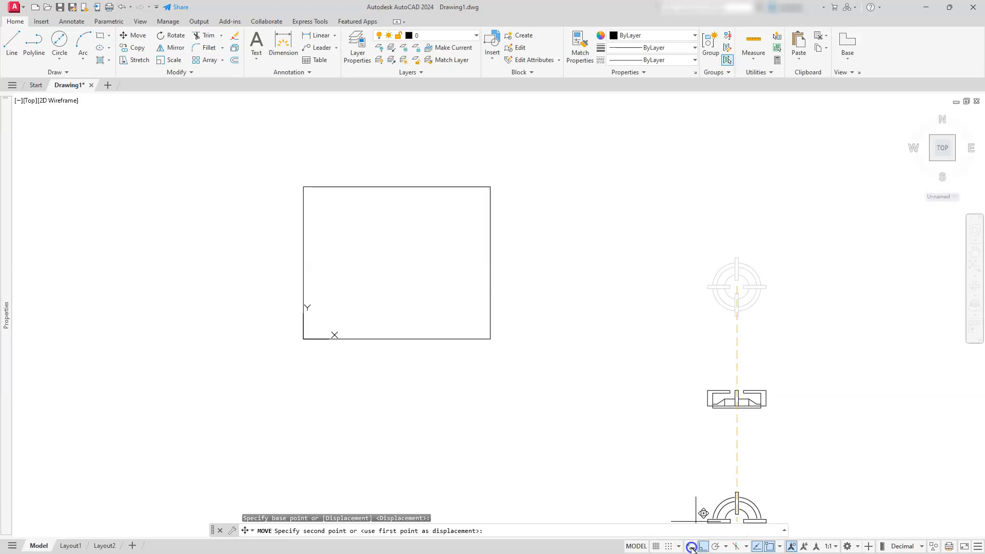
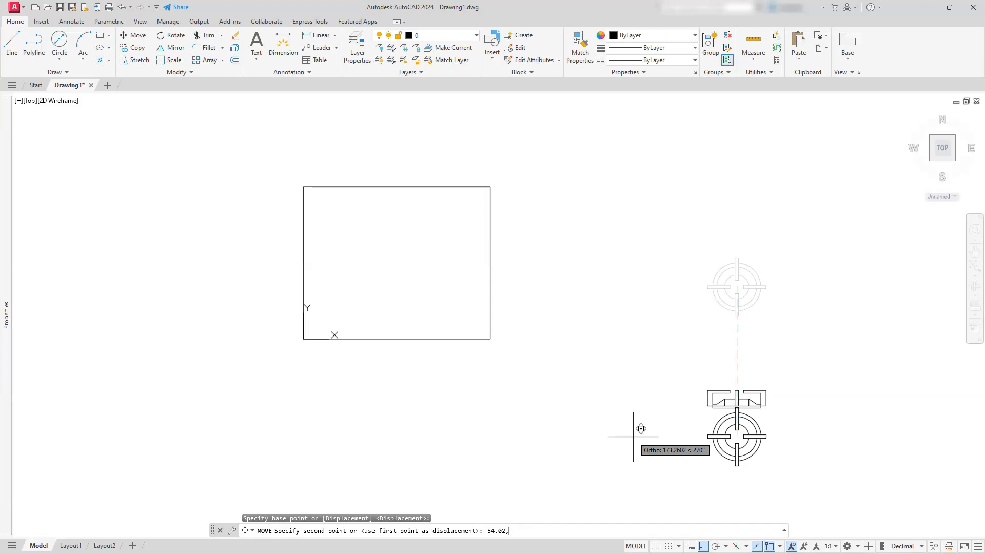
key("Return")
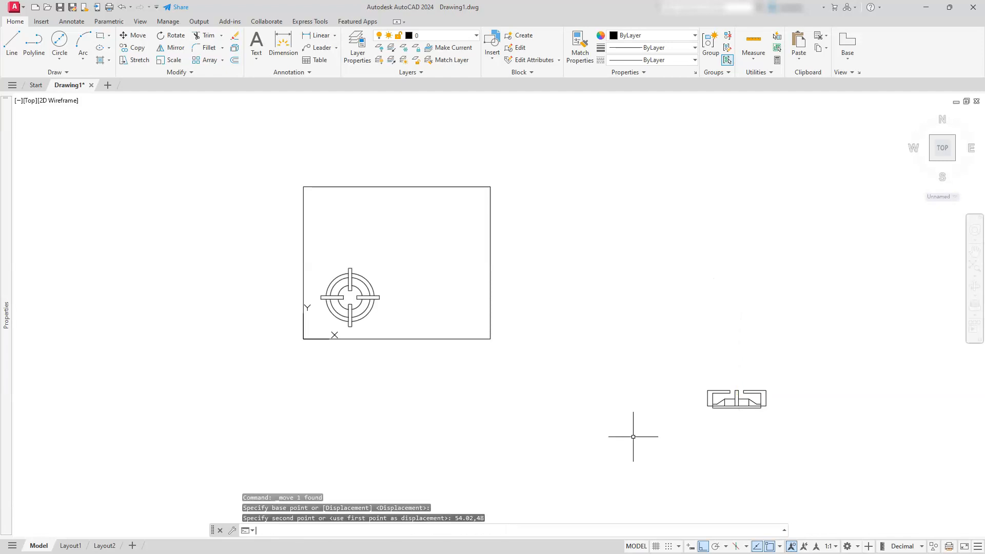
scroll(297, 286, "up", 5)
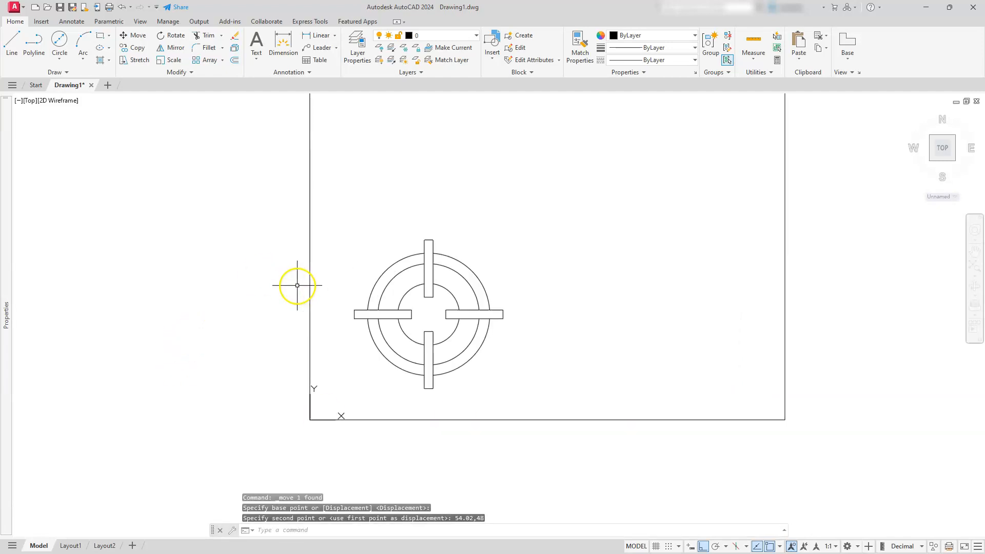
middle_click_drag(297, 285, 339, 313)
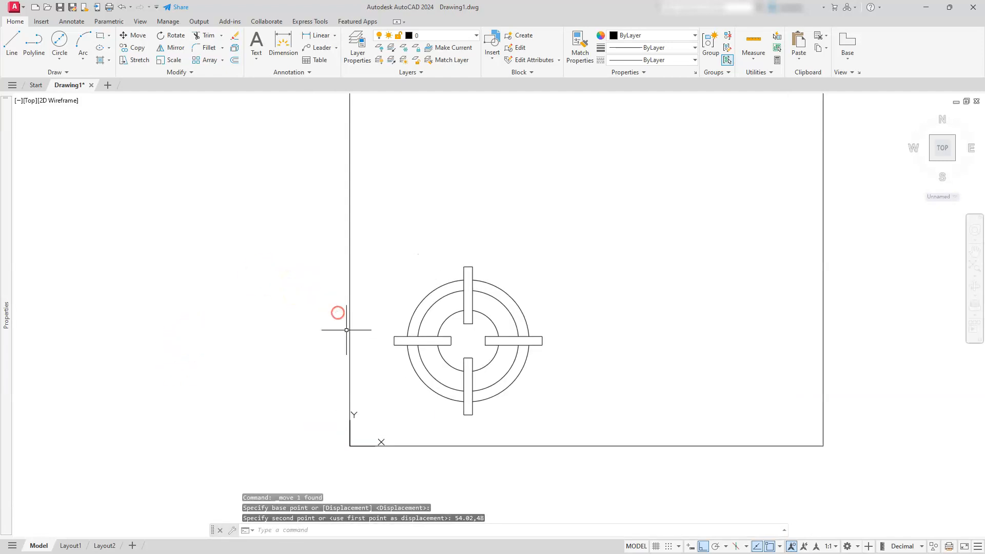
scroll(407, 288, "down", 4)
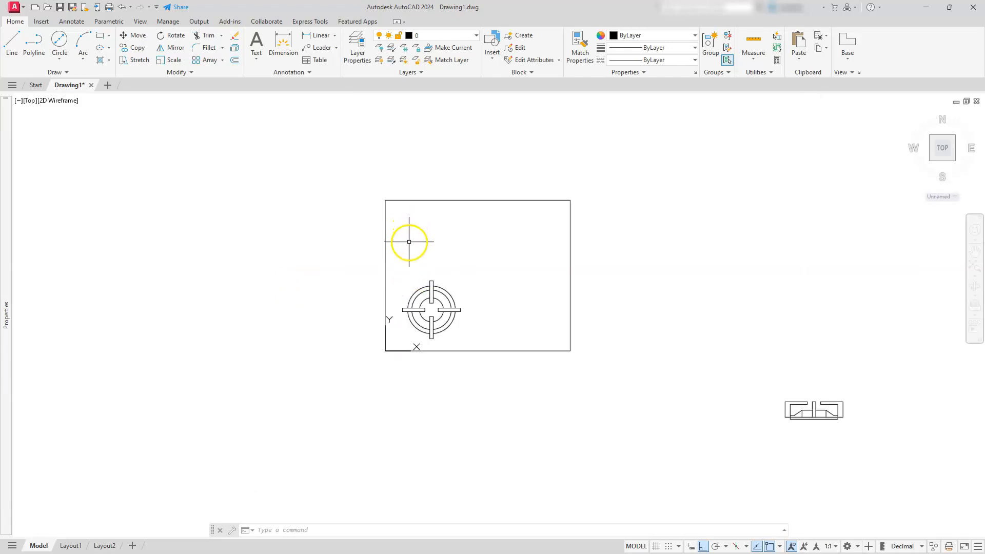
key("Escape")
key("Escape")
key("Escape")
Create a rectangular array of the circular burner with 2 columns spaced 80 apart.
scroll(422, 258, "up", 4)
scroll(433, 268, "down", 2)
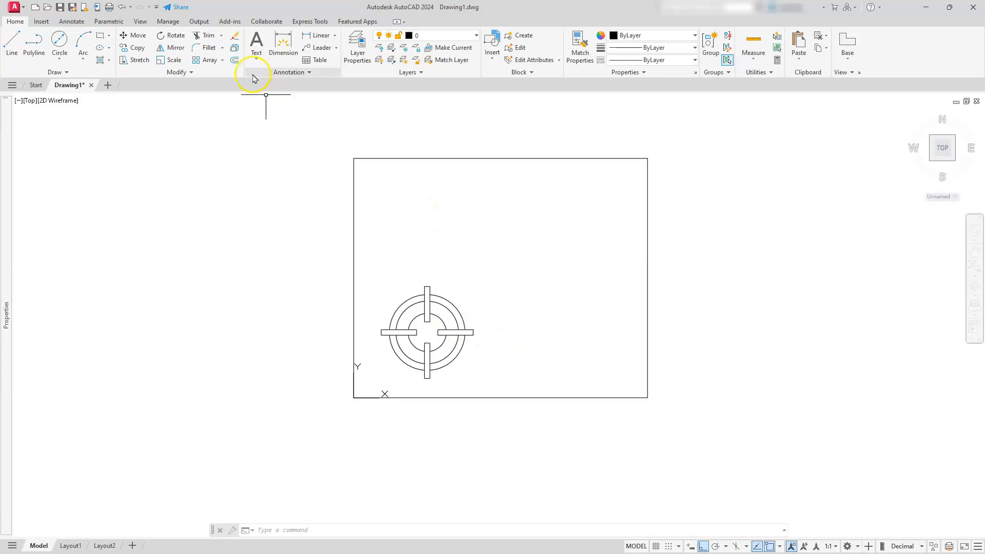
left_click(223, 61)
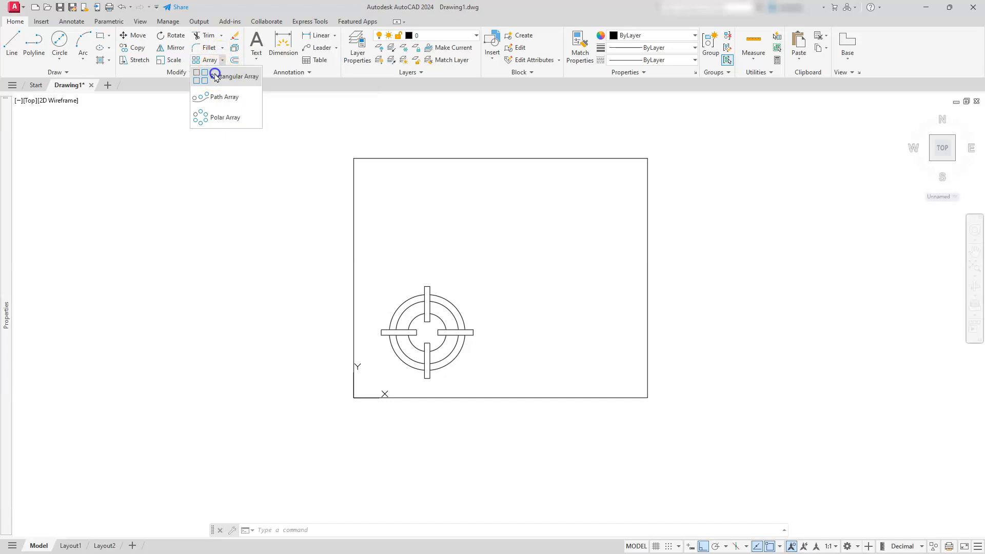
left_click(217, 76)
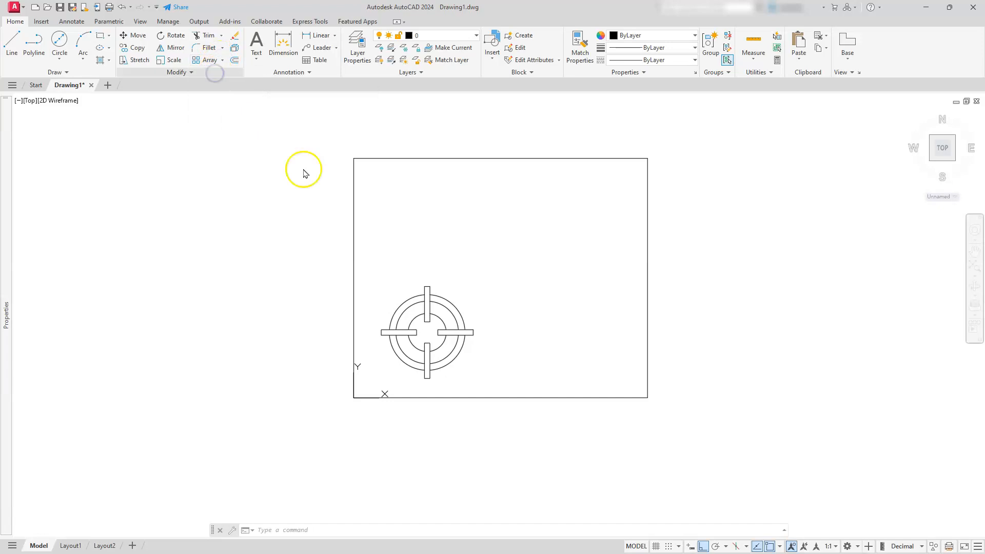
left_click(400, 337)
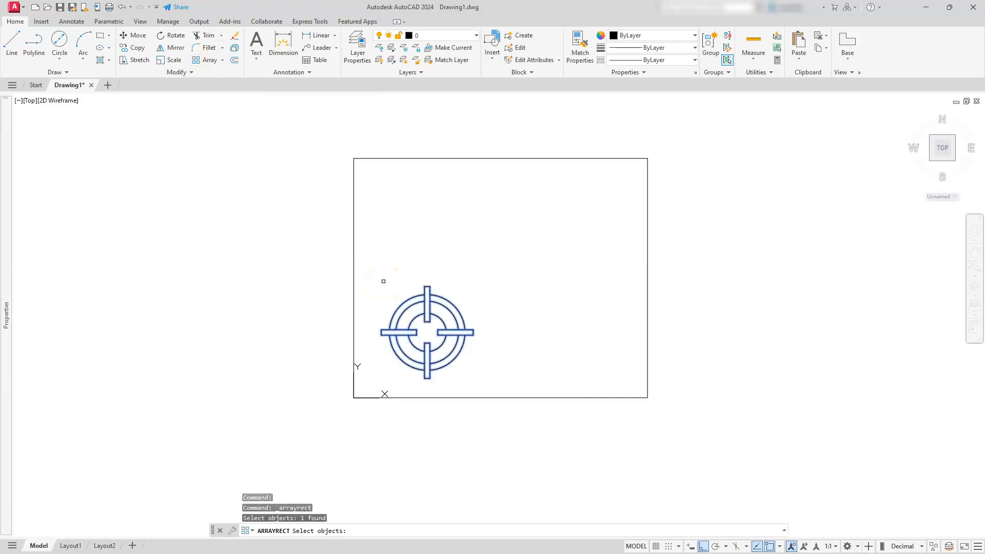
key("Return")
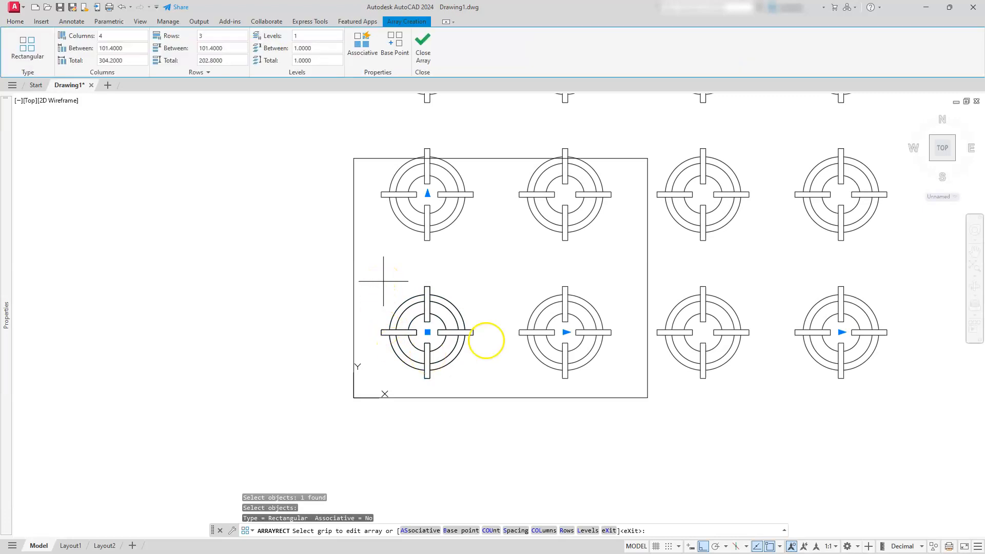
left_click(120, 36)
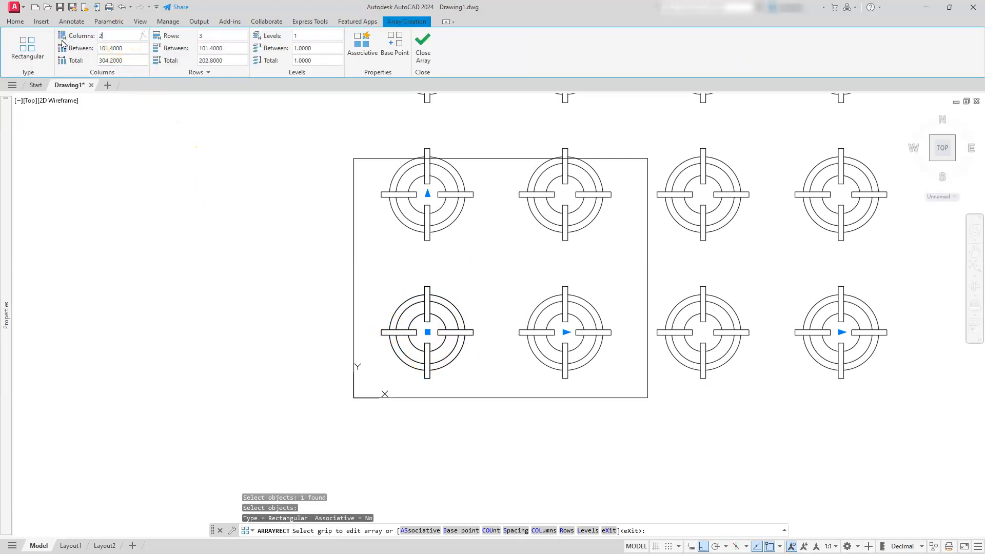
type("2")
left_click(127, 47)
left_click(106, 48)
left_click_drag(126, 48, 86, 48)
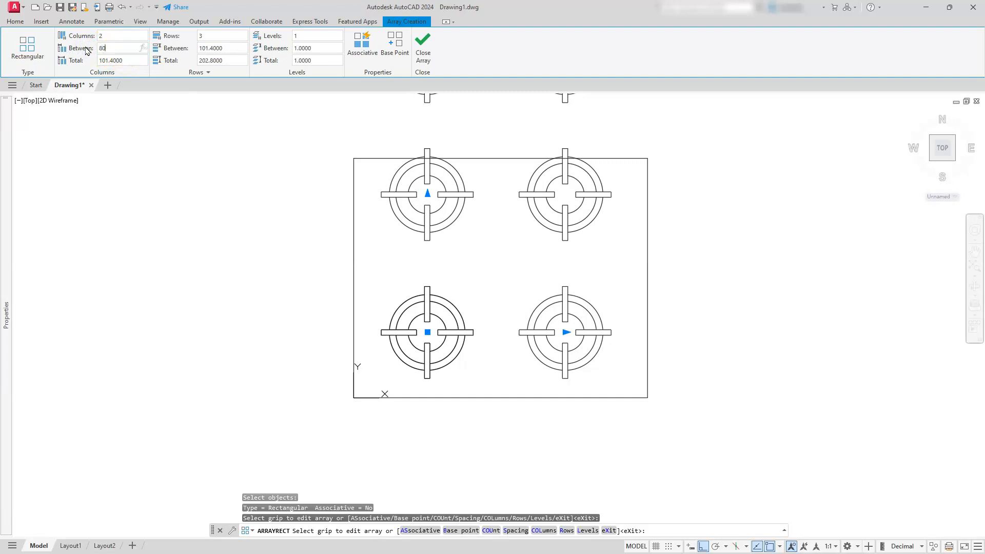
type("80")
Set the burner array to 2 rows spaced 80 apart.
left_click(213, 35)
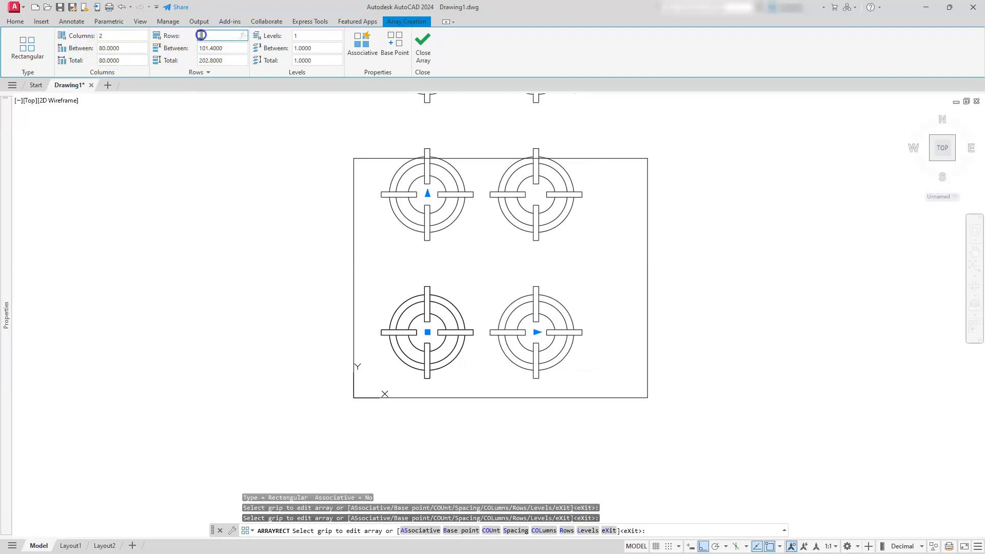
type("2")
left_click(230, 48)
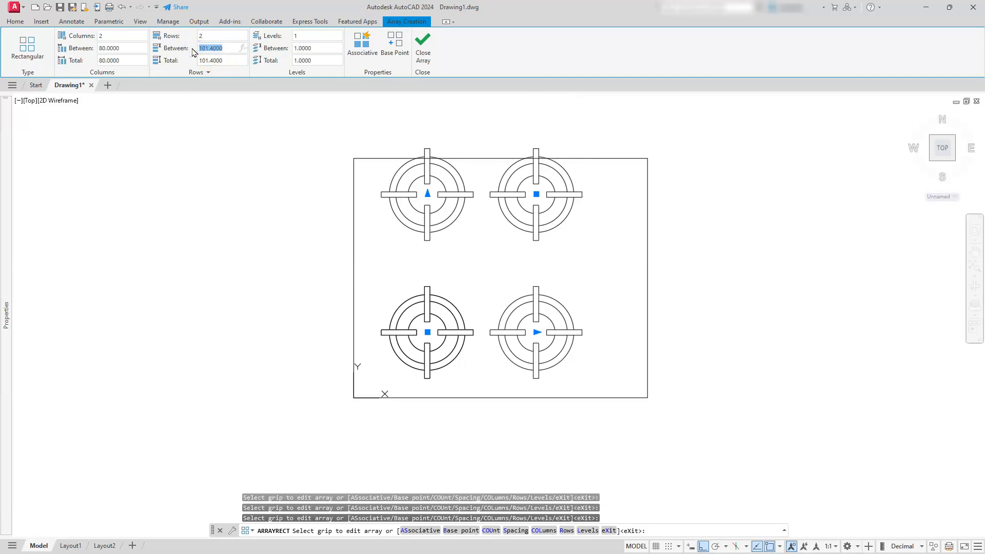
key("Return")
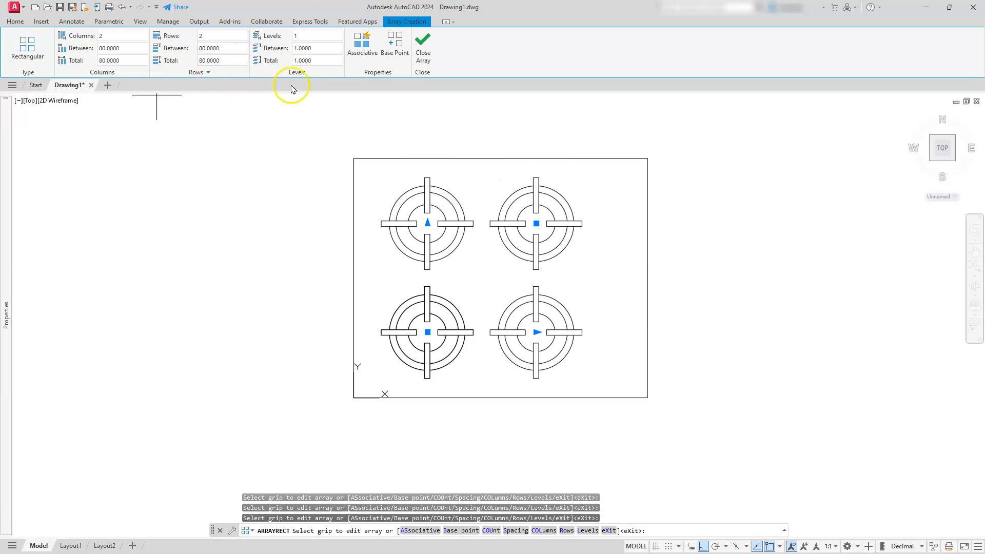
Complete the burner array as an associative array and select it in the drawing.
left_click(362, 45)
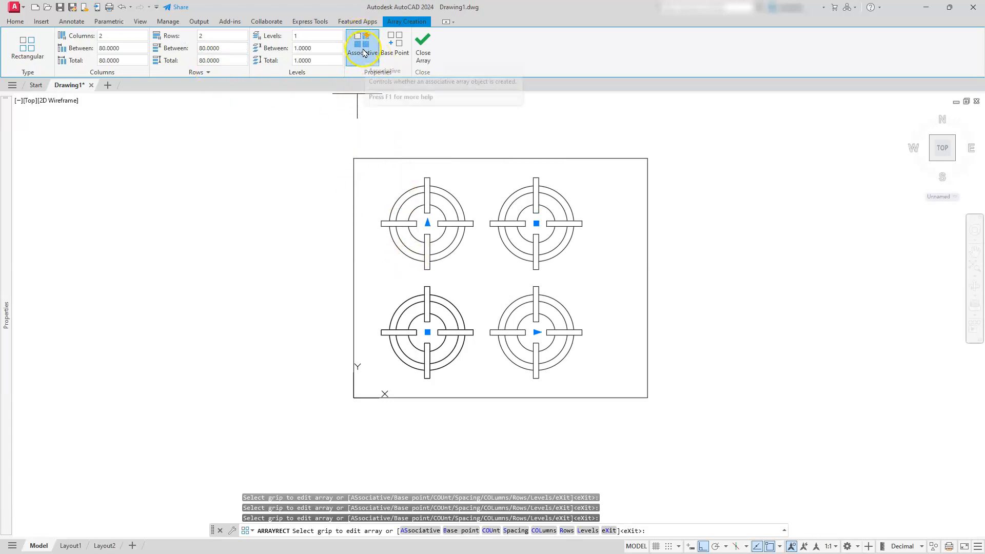
left_click(425, 45)
left_click(444, 189)
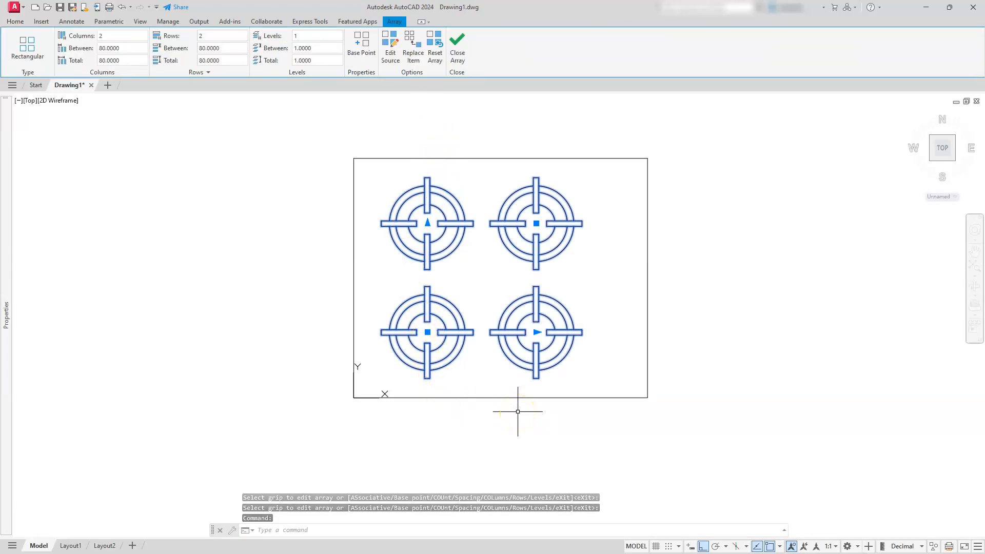
Clear the selection of the finished 2 by 2 burner array and leave array editing.
scroll(518, 412, "down", 2)
key("Escape")
mouse_move(518, 384)
middle_mouse_down()
mouse_move(510, 344)
mouse_move(521, 231)
mouse_move(577, 193)
mouse_move(580, 230)
mouse_move(528, 341)
mouse_move(558, 332)
middle_mouse_up()
key("Escape")
key("Escape")
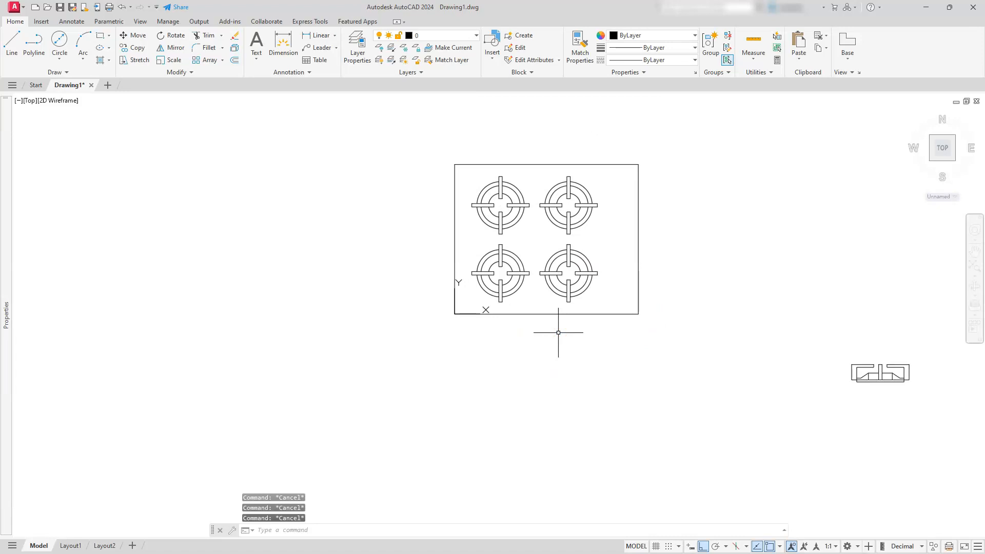
Draw a circle with a diameter of 6 in the empty space to the right of the cooktop rectangle.
scroll(666, 255, "up", 4)
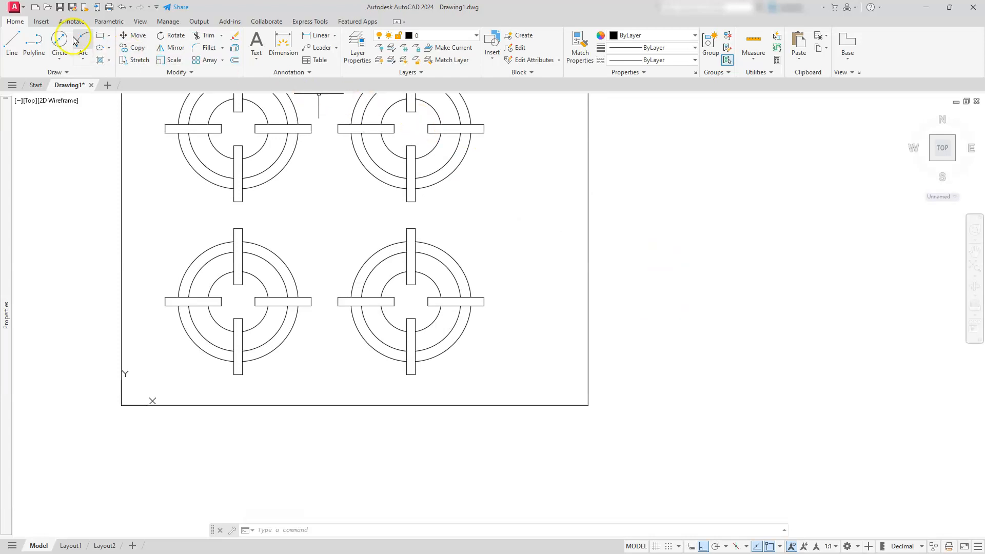
left_click(61, 60)
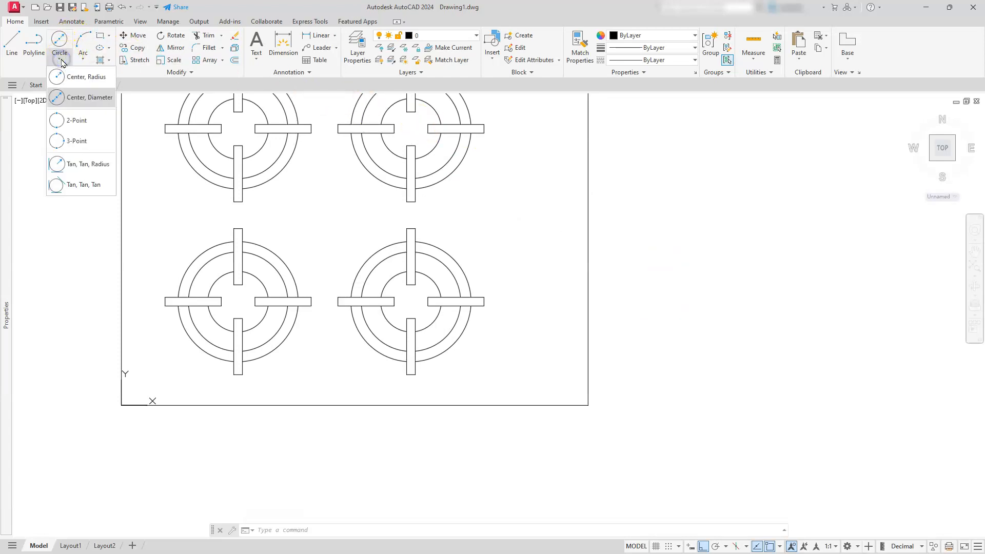
left_click(93, 99)
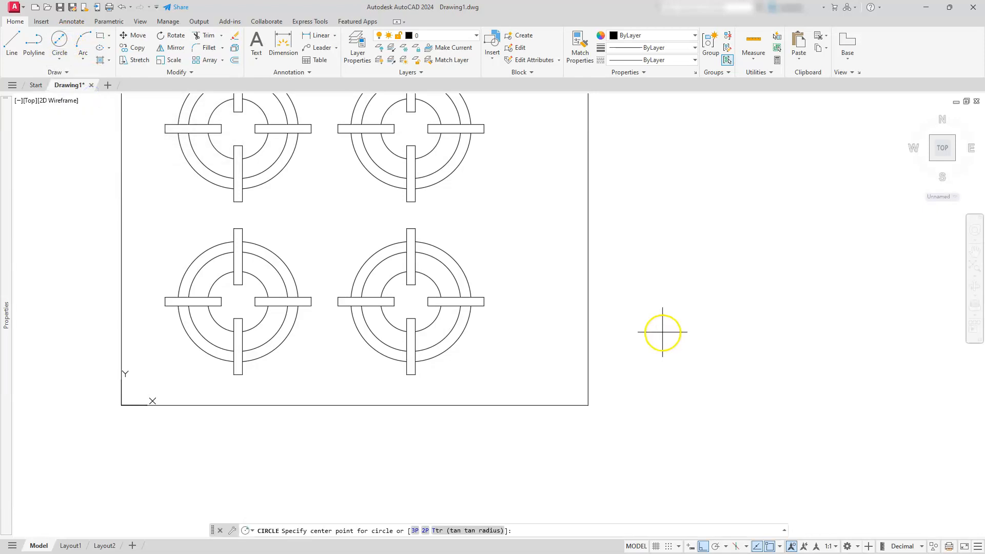
left_click(682, 317)
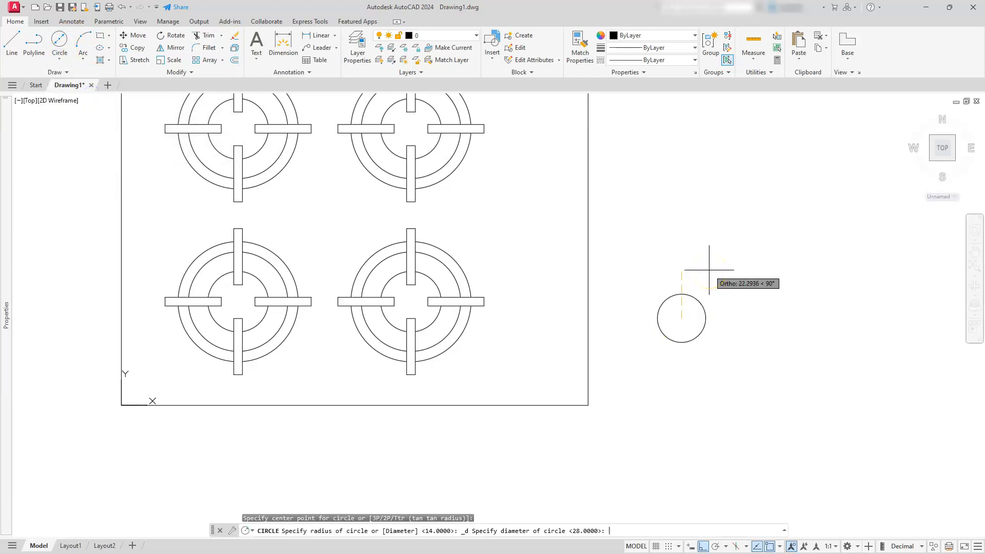
type("6")
key("Return")
scroll(693, 317, "up", 5)
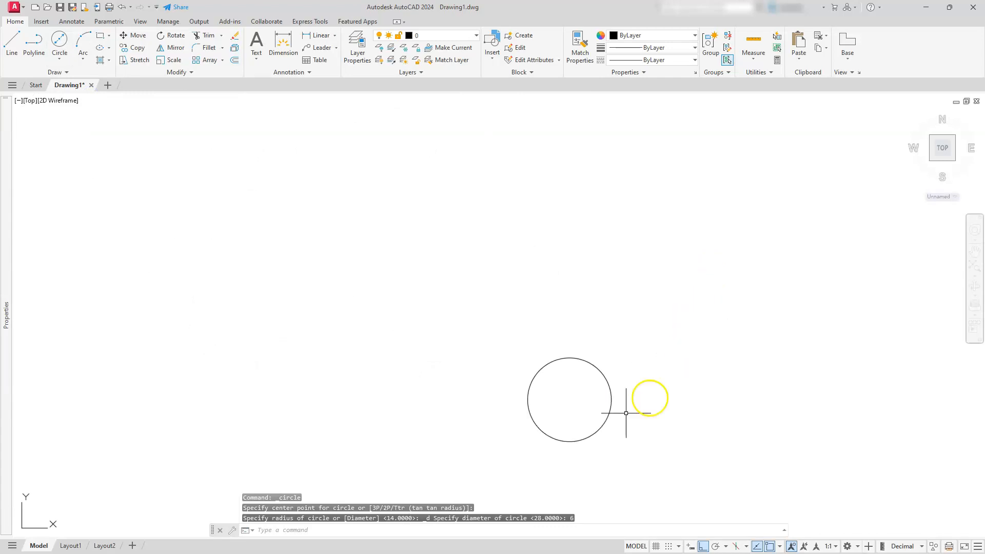
Draw a concentric circle with a diameter of 14 around the small circle beside the cooktop.
key("Return")
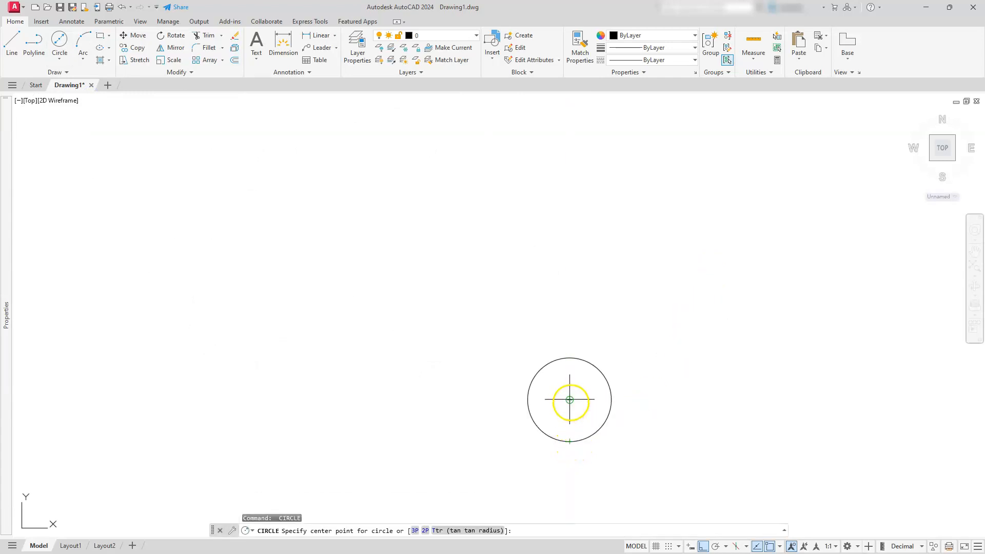
left_click(570, 400)
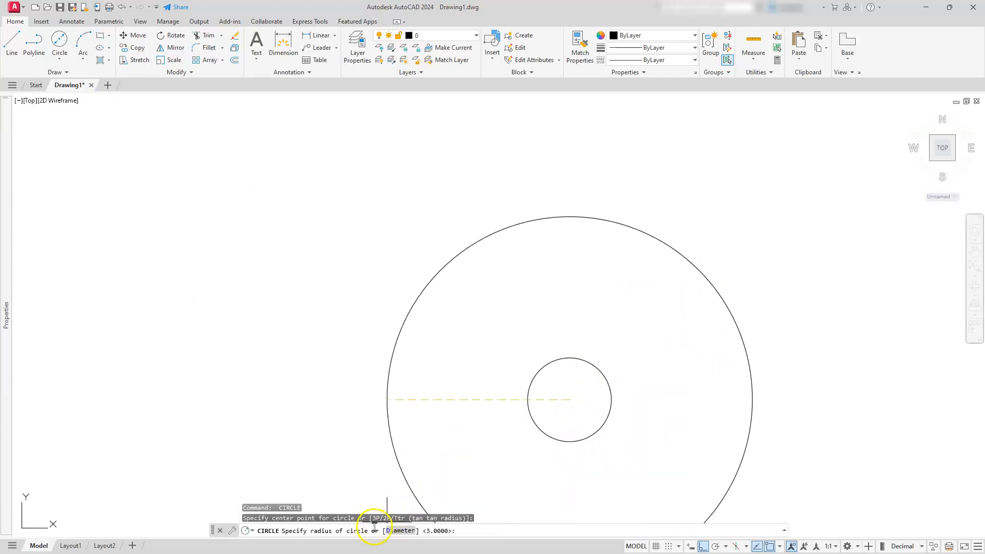
left_click(397, 530)
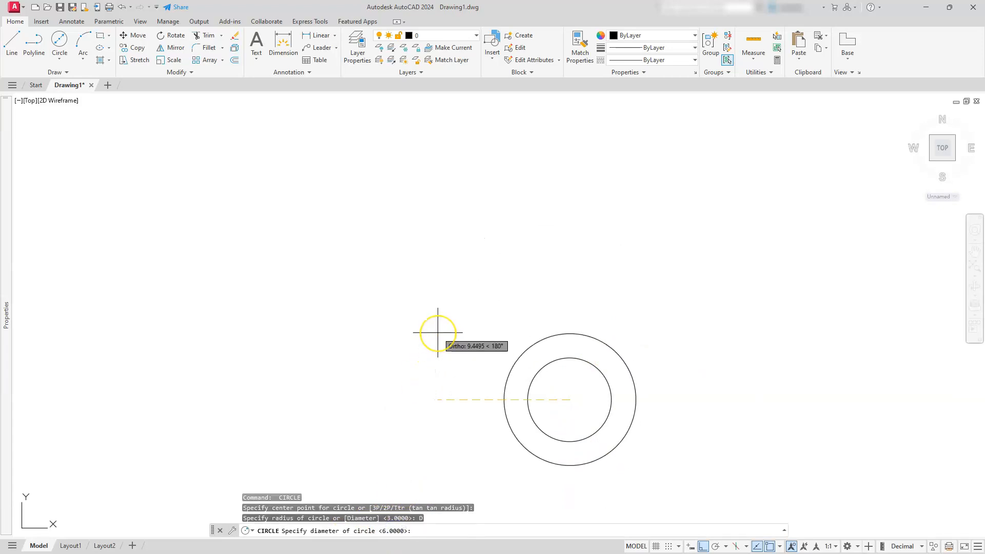
key("Return")
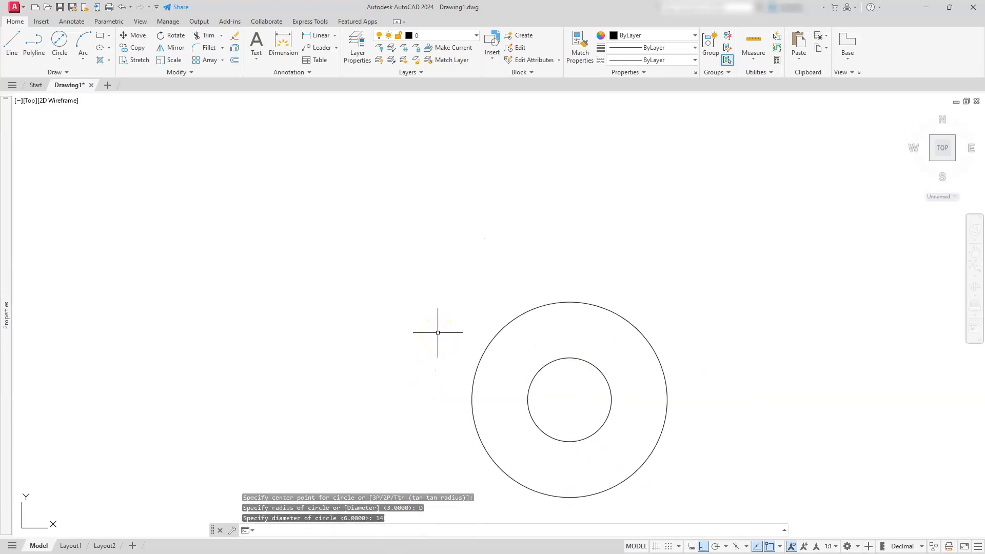
middle_click_drag(599, 338, 576, 136)
scroll(576, 154, "down", 4)
middle_click_drag(576, 183, 540, 245)
scroll(540, 245, "up", 2)
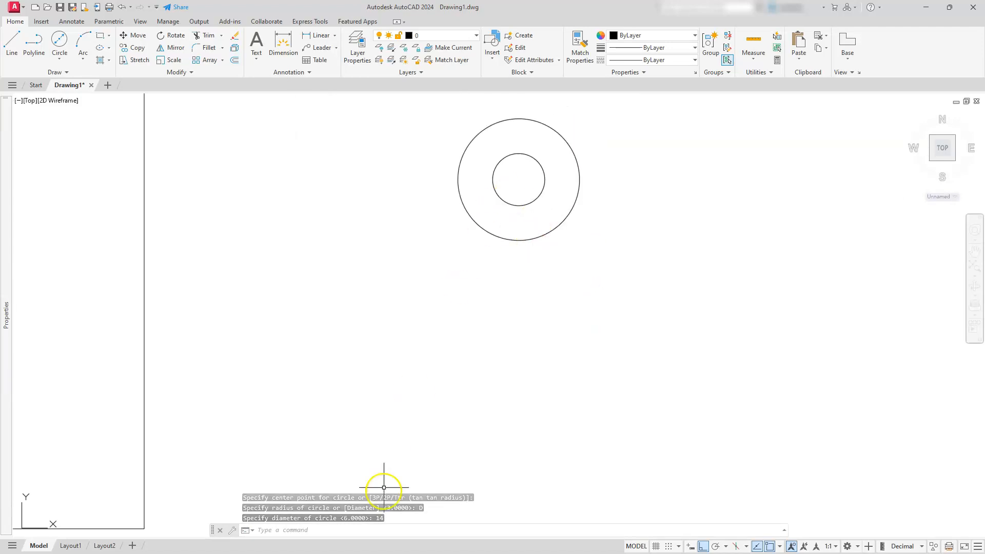
key("Escape")
key("Escape")
key("Escape")
Try to draw a rectangle below the two circles with its opposite corner at 14,6, and undo it.
left_click(104, 39)
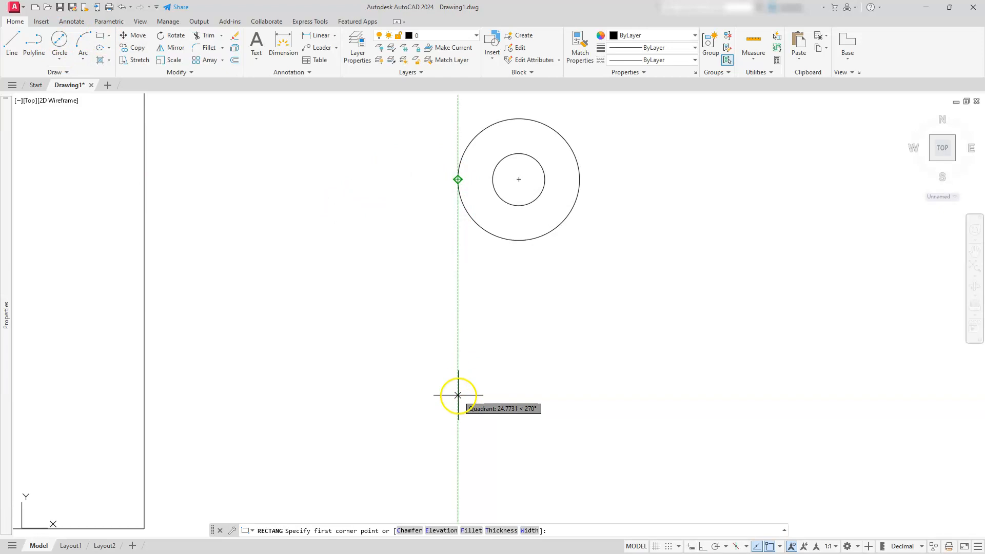
left_click(458, 416)
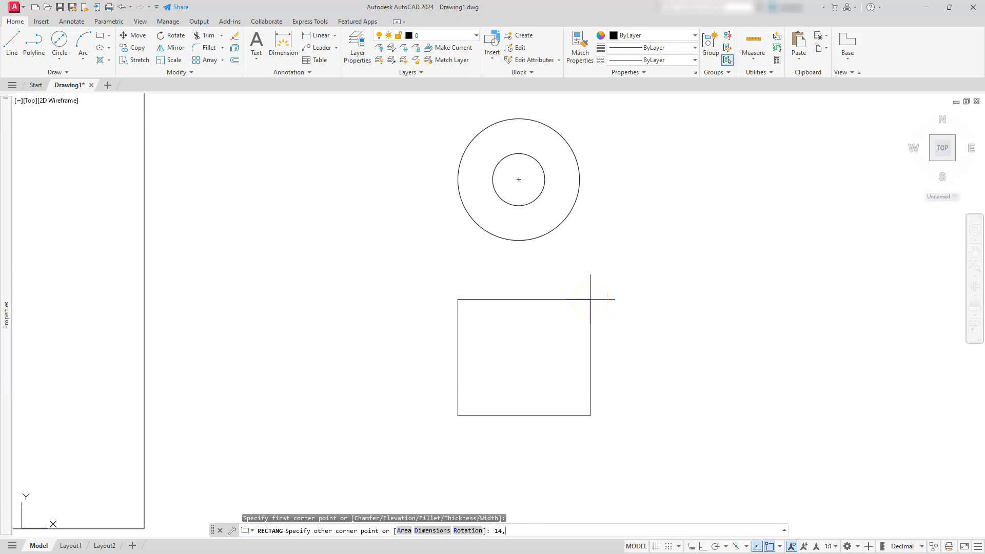
key("Return")
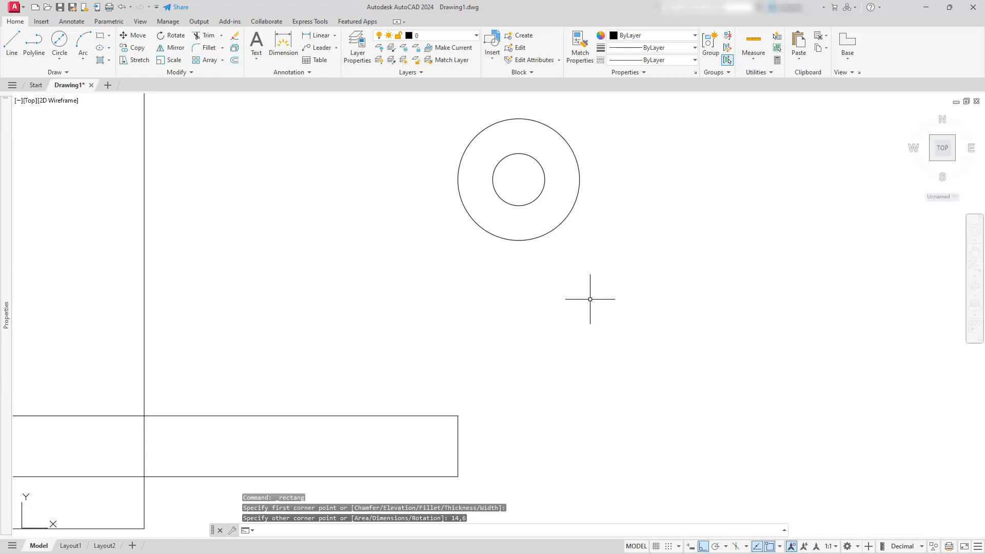
type("u")
key("Return")
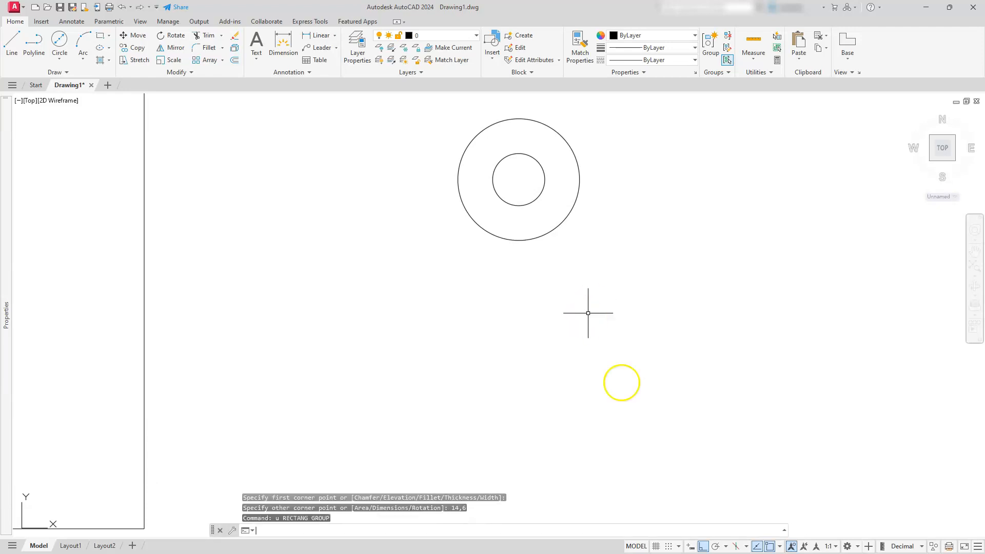
Turn on dynamic input and draw a 14 by 6 rectangle below the circles, aligned with the outer circle's left quadrant.
left_click(691, 548)
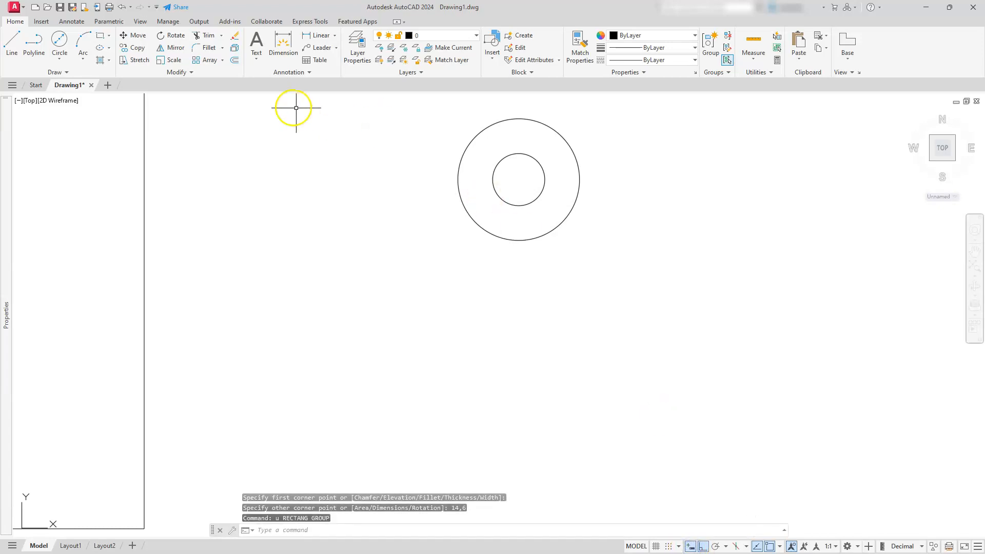
left_click(100, 36)
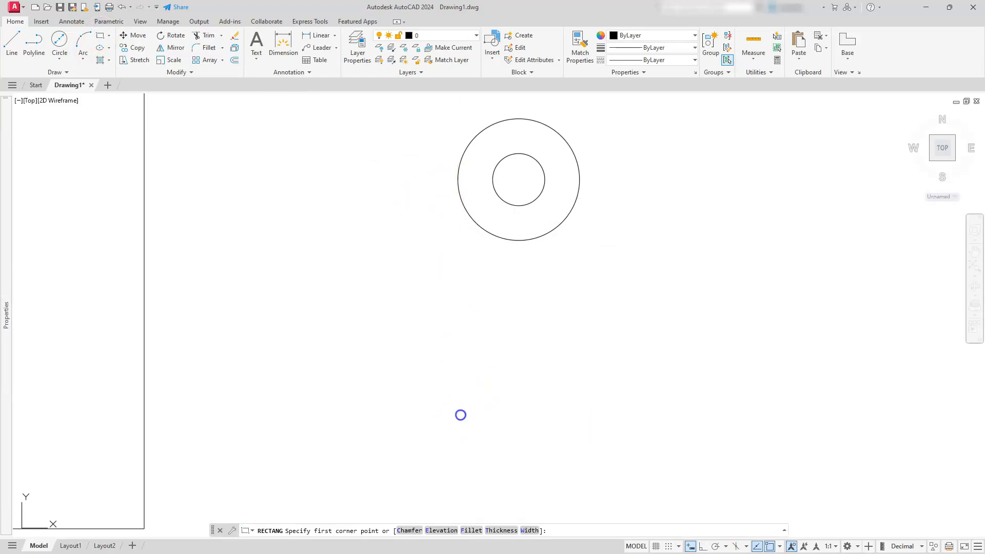
left_click(457, 414)
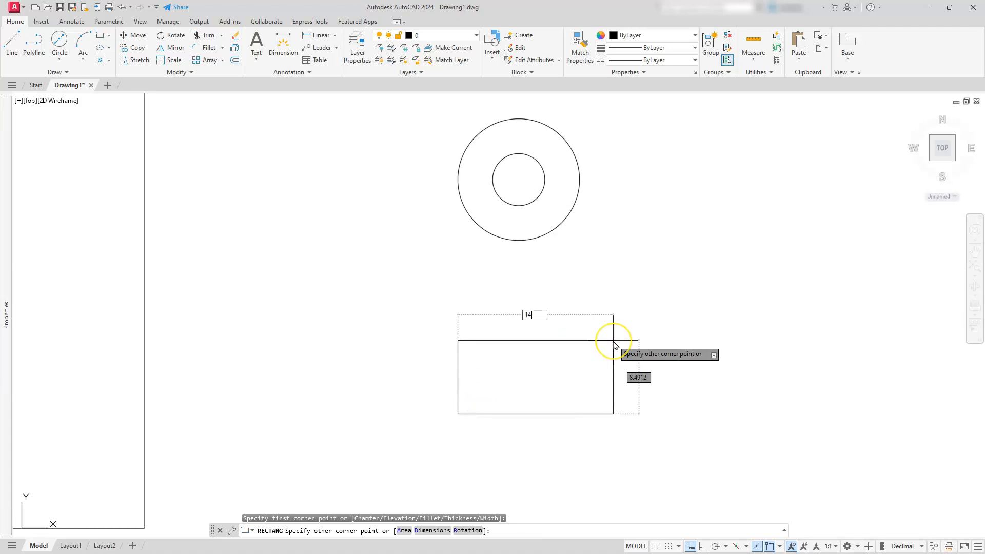
type("14,6")
key("Return")
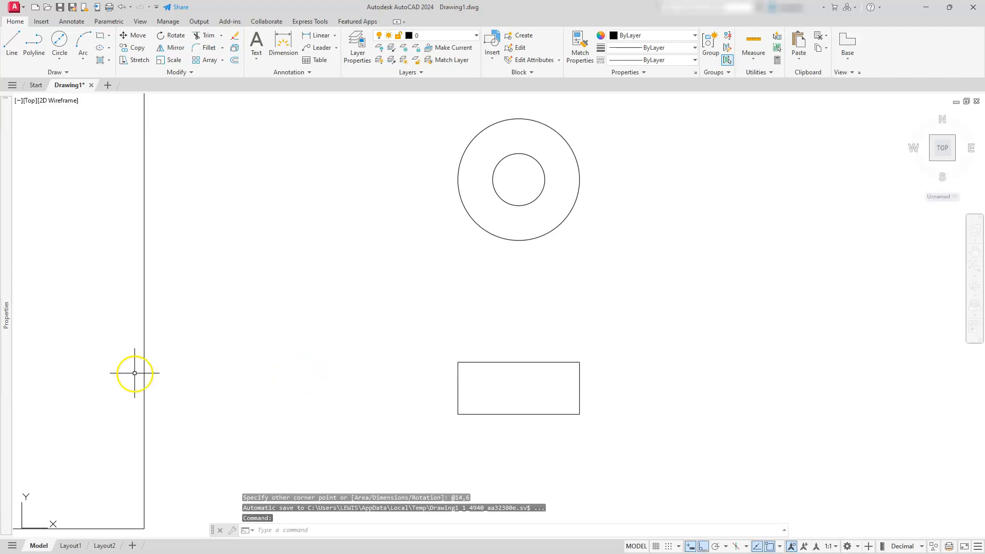
Convert the two concentric circles into a block named knob_top, with its base point at their centre and millimeters as block unit.
middle_click_drag(362, 347, 365, 352)
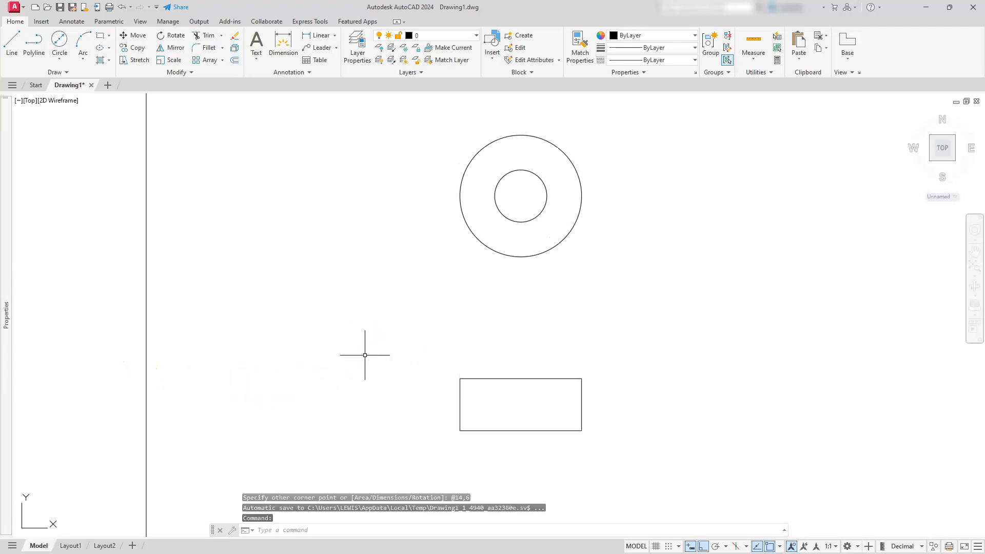
left_click(432, 299)
left_click(662, 98)
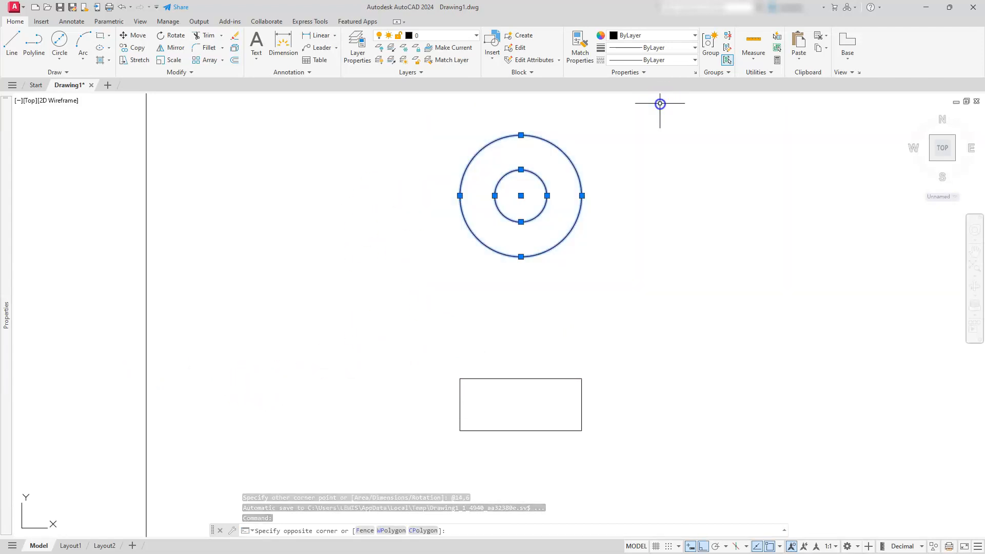
left_click(519, 36)
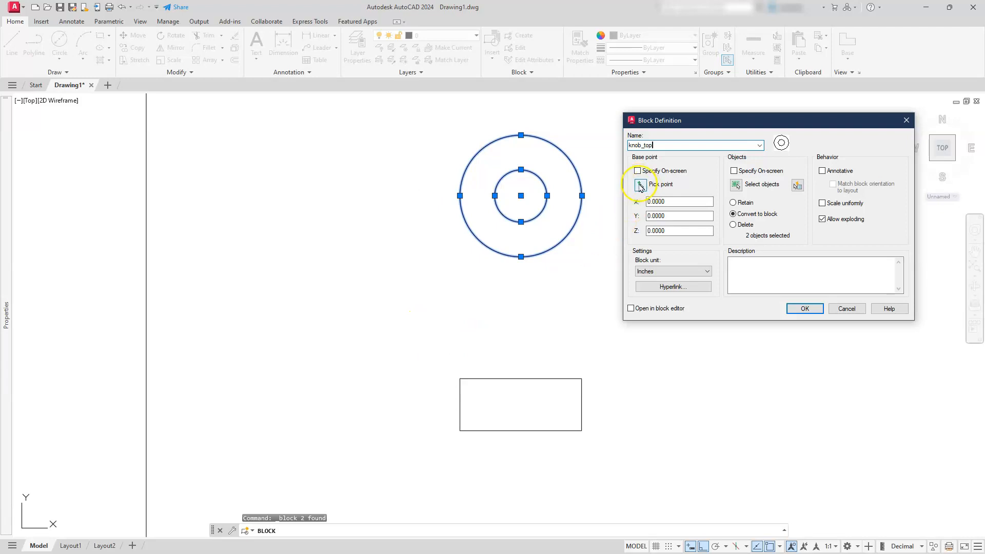
left_click(640, 186)
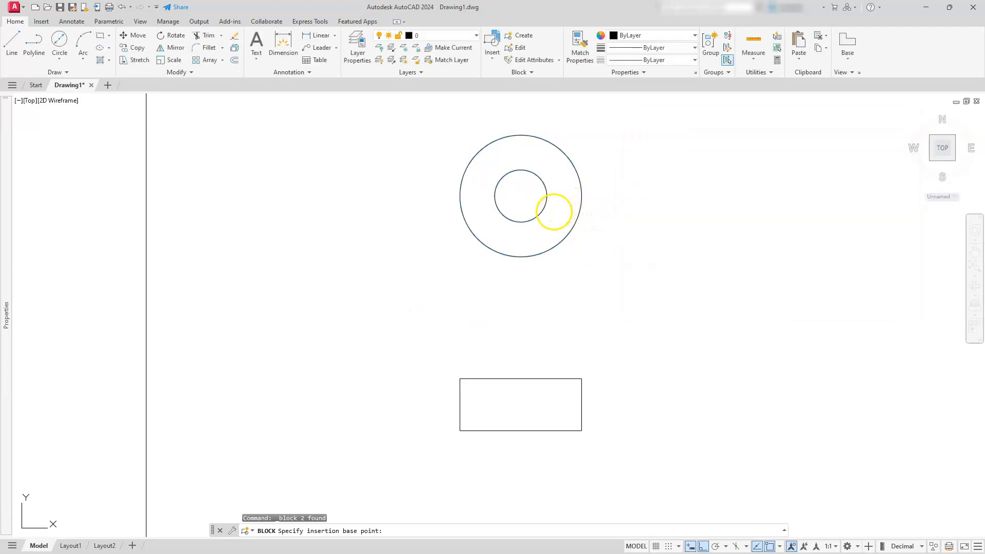
left_click(521, 196)
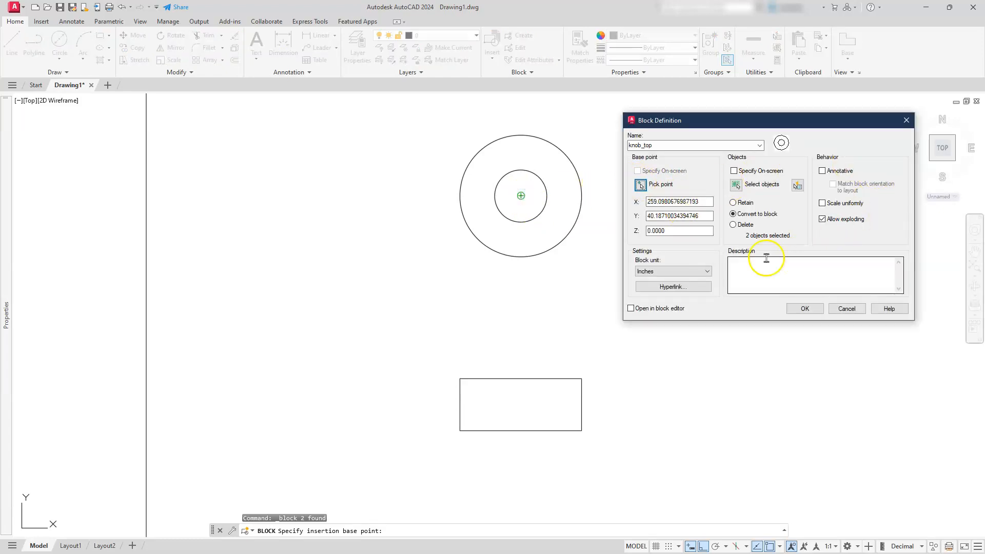
left_click(697, 272)
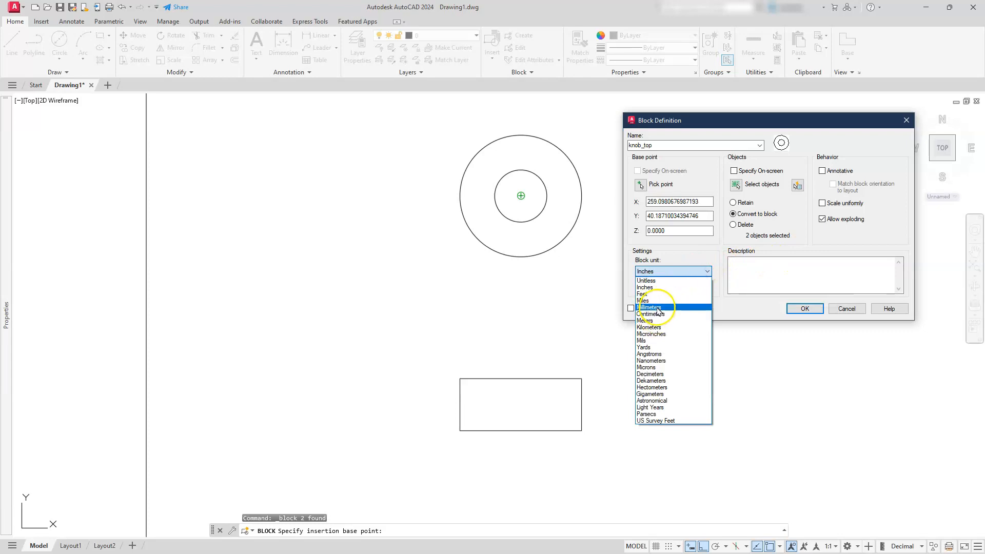
left_click(658, 307)
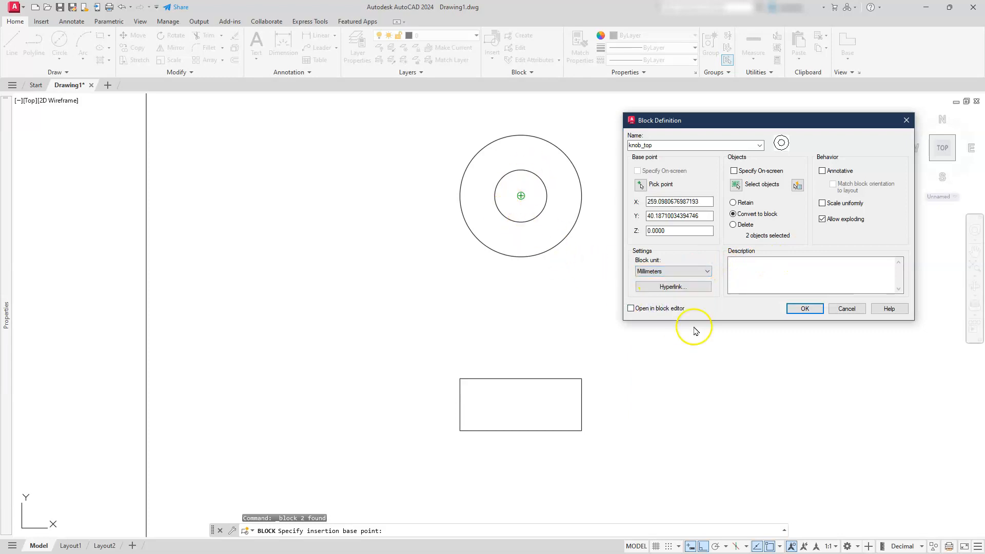
left_click(806, 309)
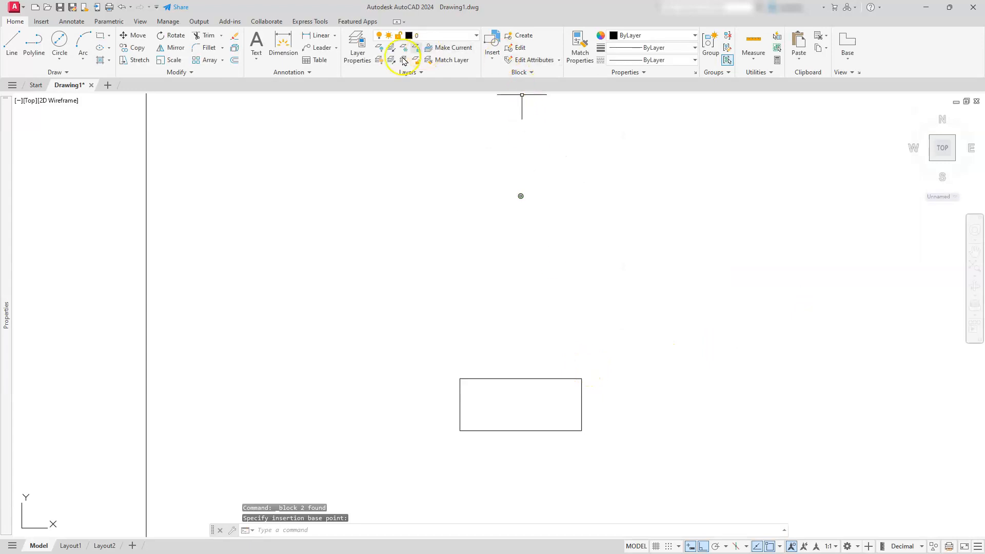
Convert the small rectangle into a block named knob_fit, with its base point at the bottom edge's midpoint and millimeters as block unit.
left_click(442, 366)
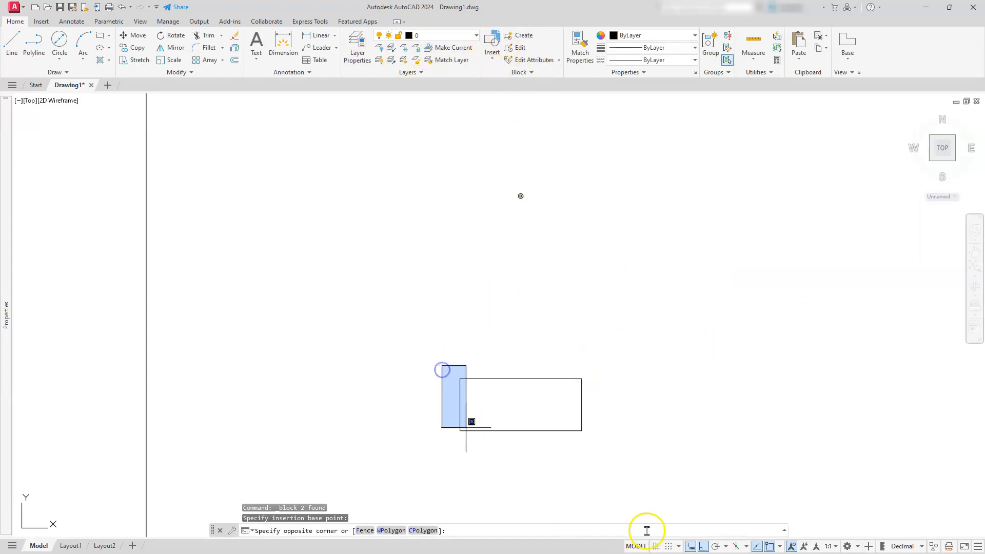
left_click(689, 499)
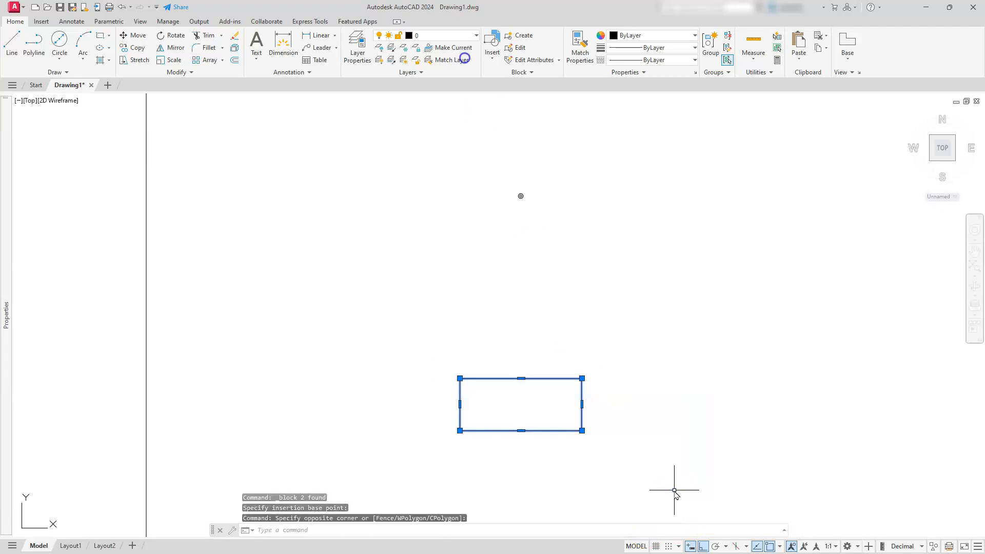
left_click(524, 36)
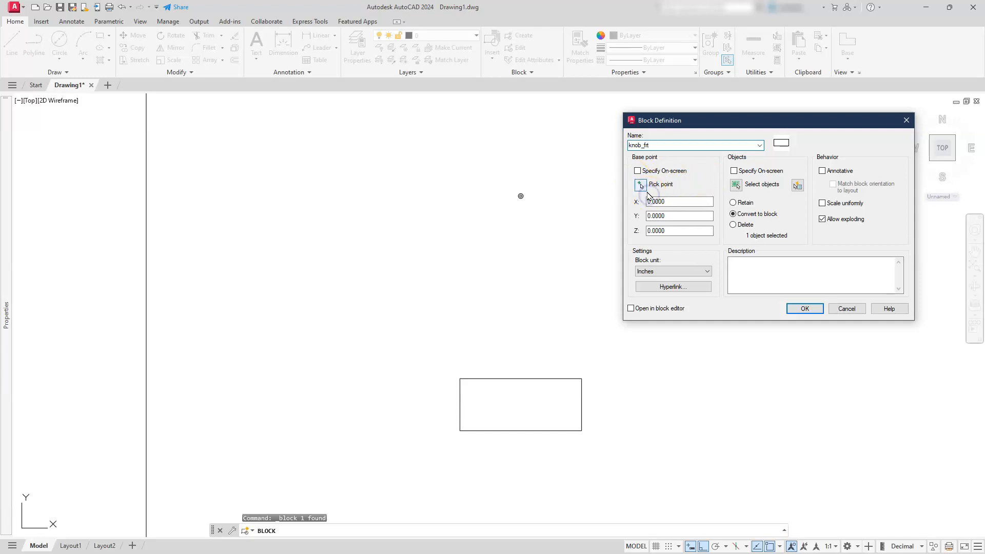
left_click(641, 184)
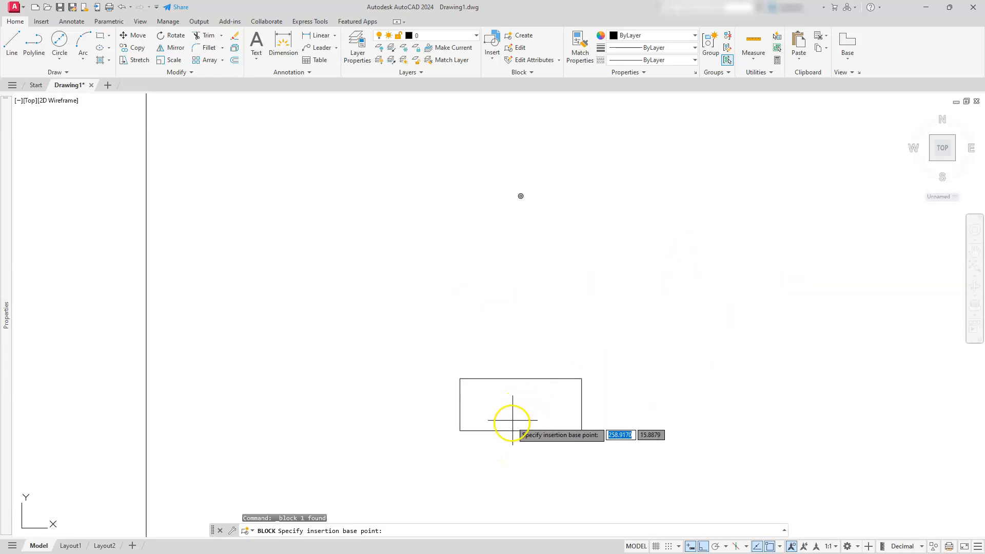
left_click(523, 430)
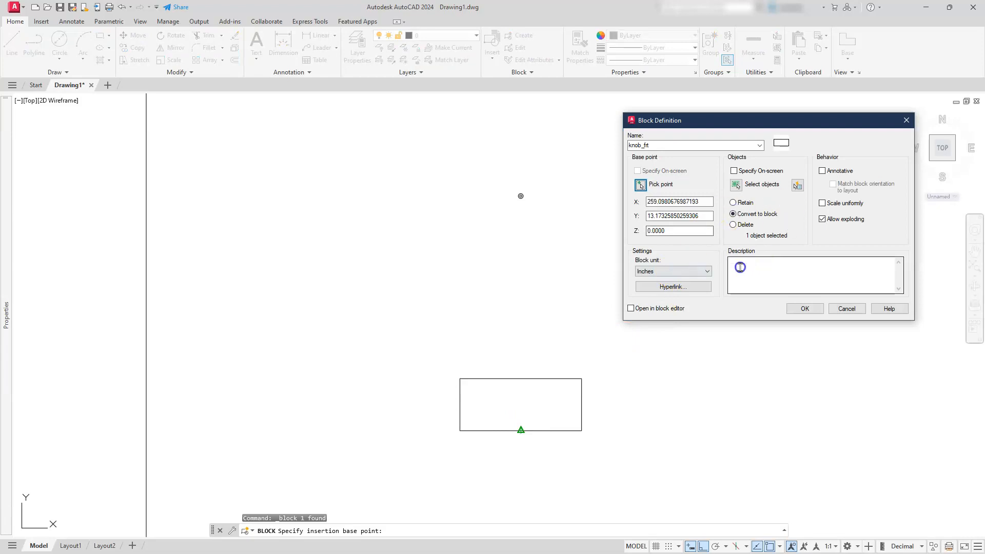
left_click(682, 270)
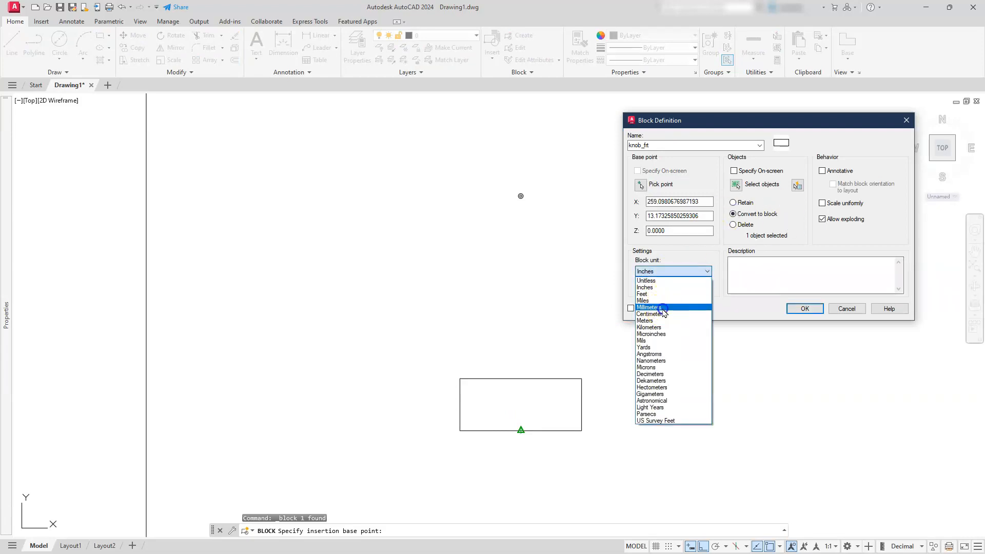
left_click(664, 307)
left_click(810, 308)
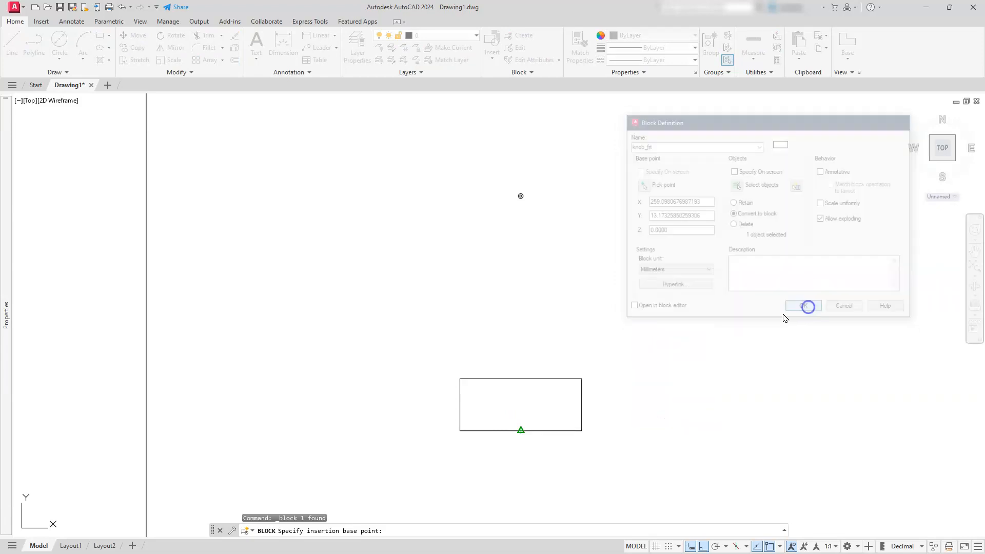
key("Escape")
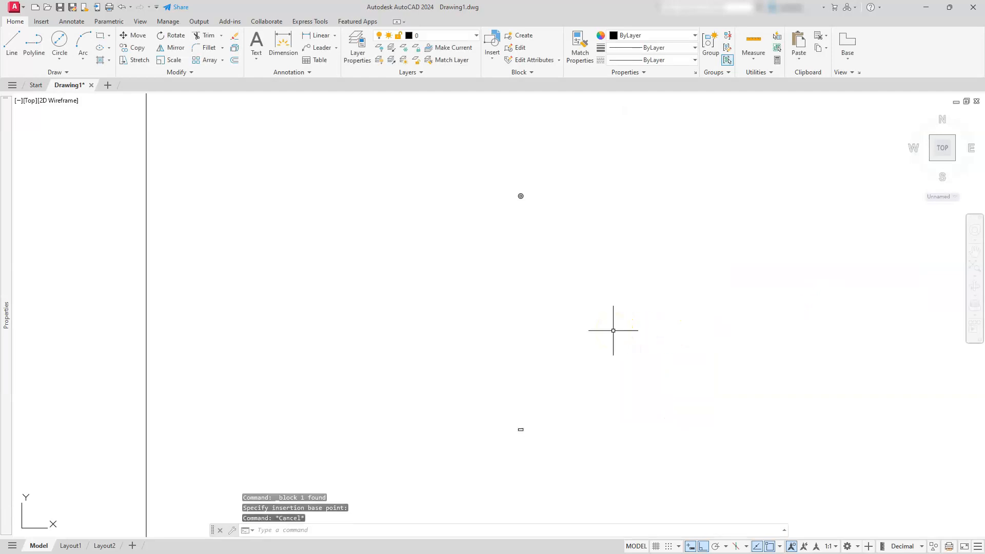
Move the small rectangle block straight up until it sits just below the concentric-circle knob block.
type("m")
key("Return")
left_click(504, 414)
left_click(543, 451)
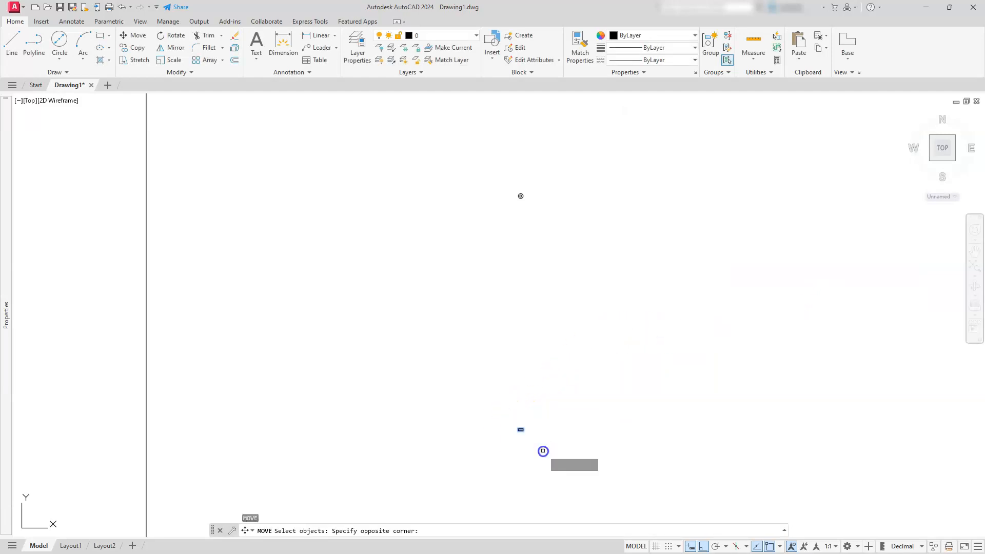
key("Return")
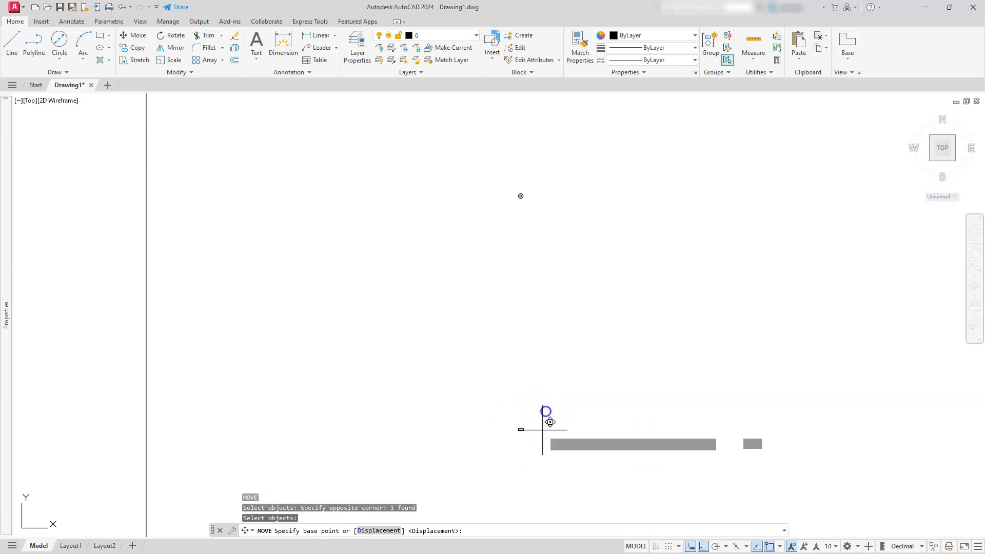
left_click(546, 412)
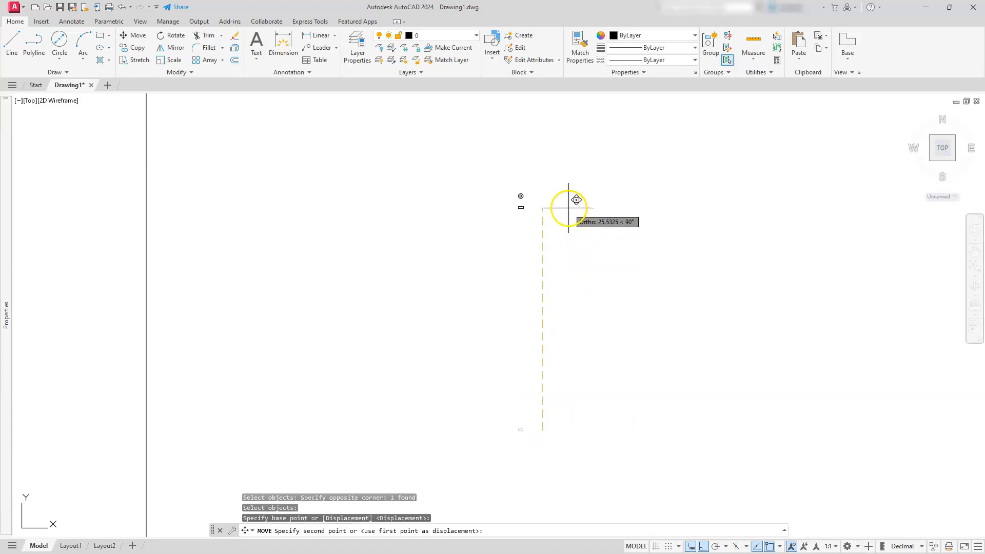
key("Escape")
key("Escape")
key("Escape")
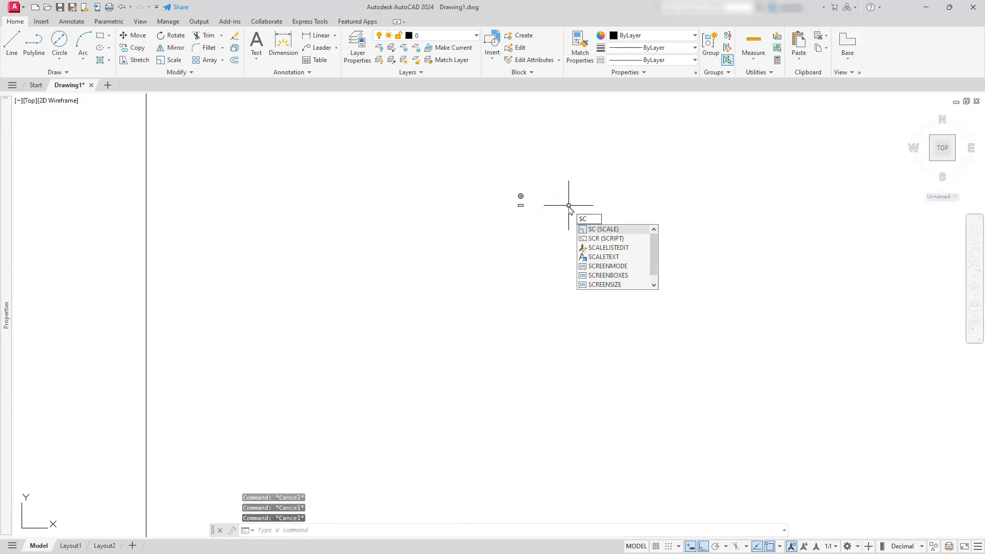
Scale both knob blocks together by a factor of 25.4 about the midpoint of the small rectangle's top edge.
key("Return")
left_click(553, 172)
left_click(488, 232)
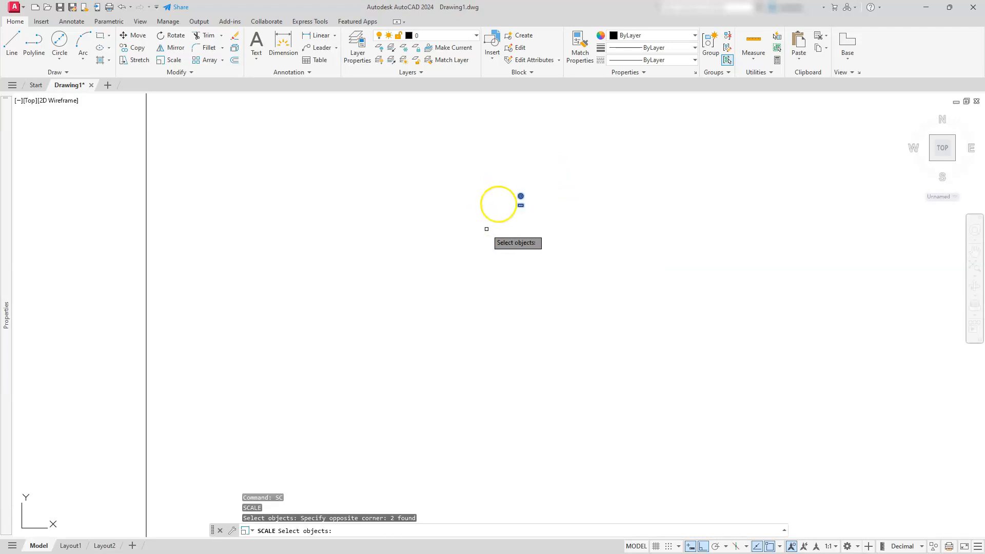
key("Return")
left_click(521, 200)
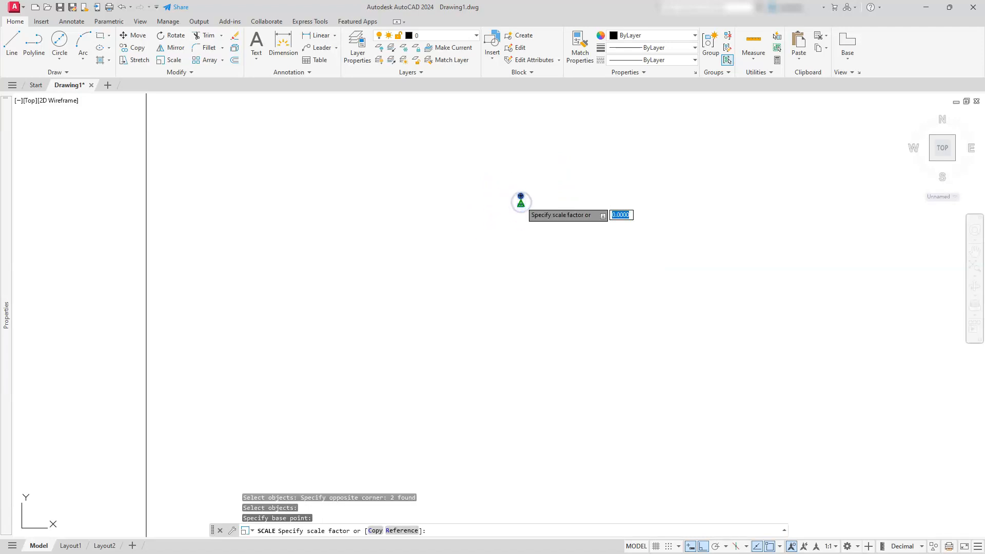
key("Return")
scroll(521, 205, "down", 6)
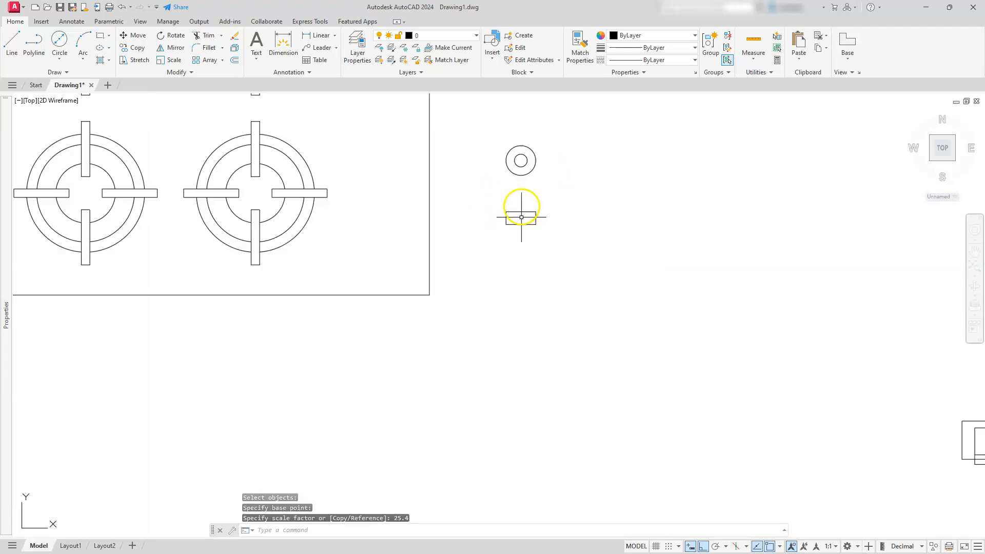
Relocate the UCS origin from the cooktop outline's lower-left corner to its upper-right corner.
middle_click_drag(511, 191, 547, 325)
scroll(544, 325, "up", 2)
middle_click_drag(495, 363, 600, 389)
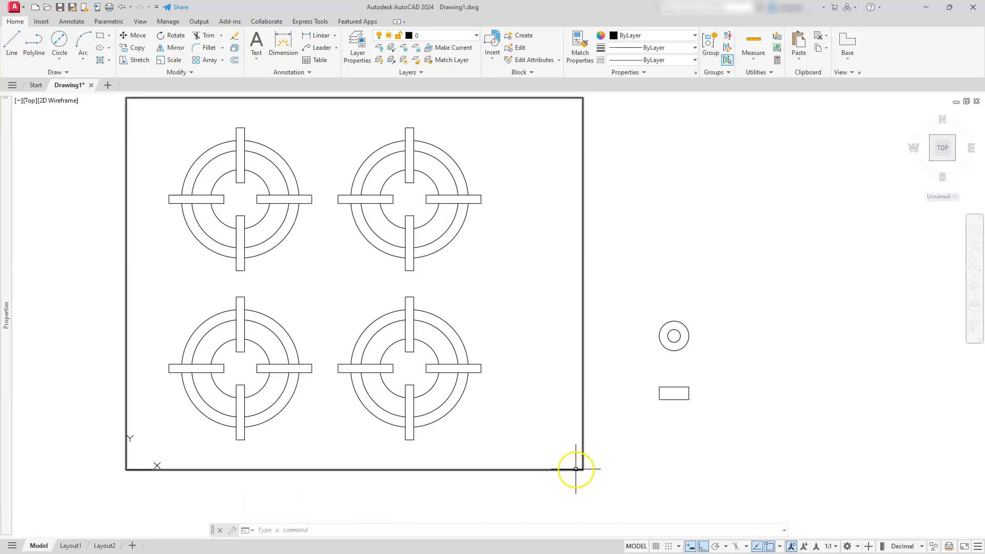
scroll(578, 470, "down", 2)
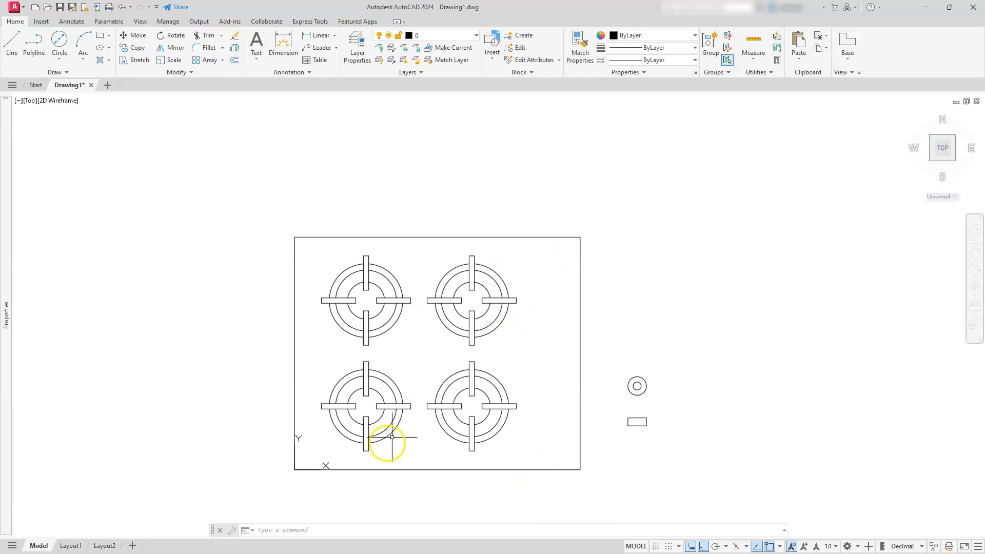
left_click(325, 466)
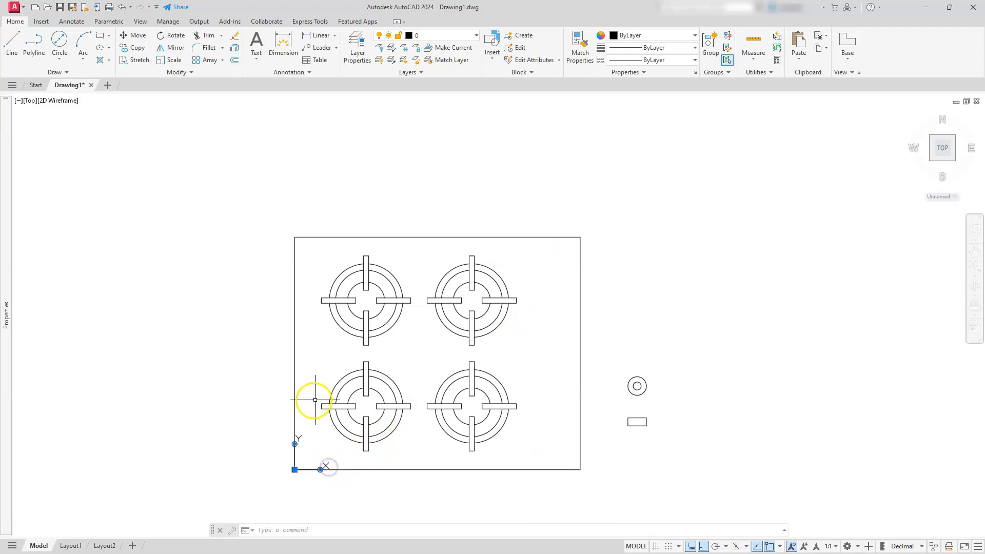
left_click(294, 470)
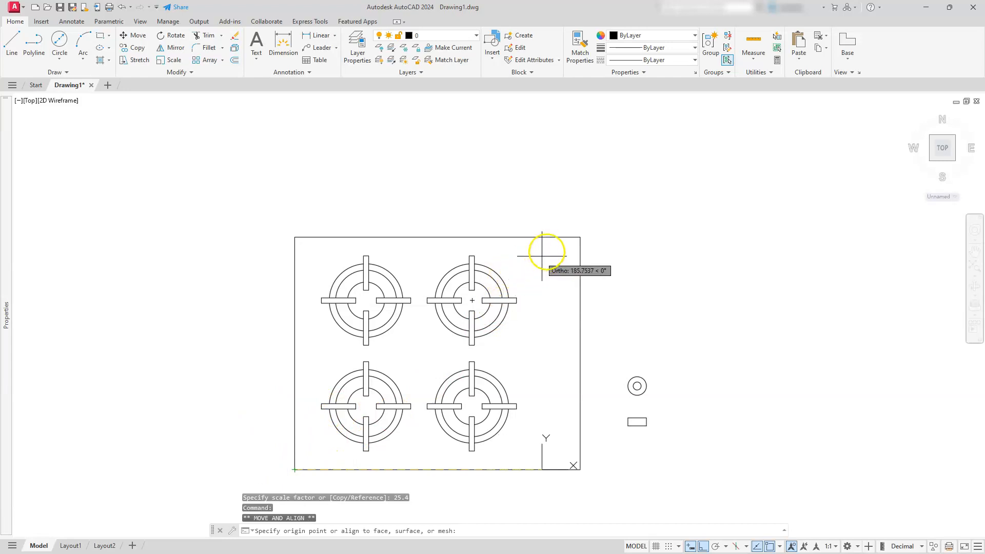
left_click(567, 237)
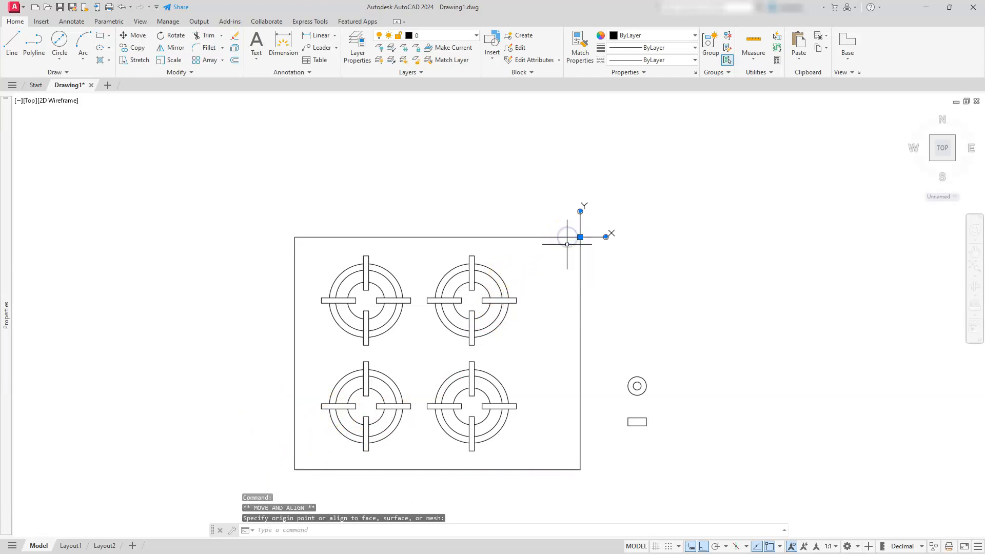
key("Escape")
key("Escape")
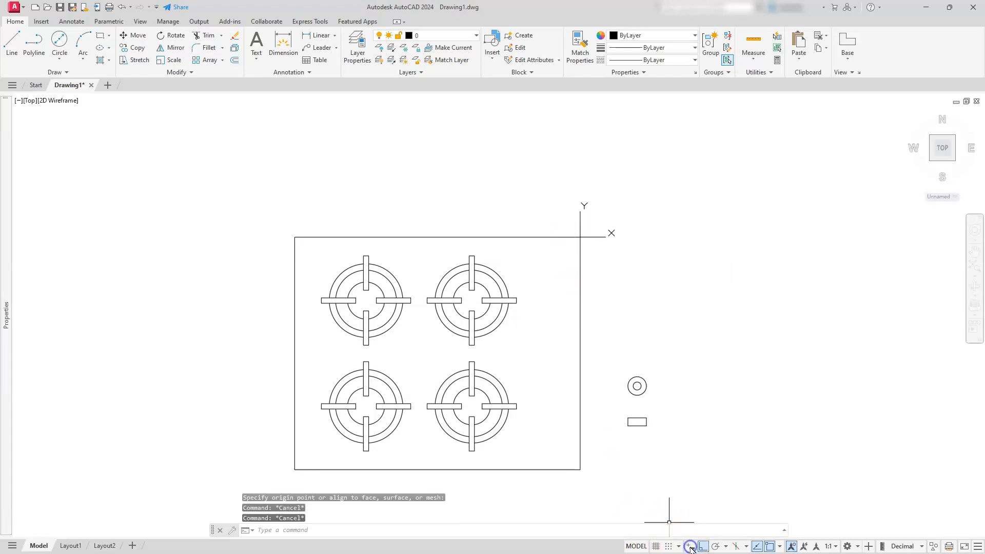
Move the circular knob block by its centre to -23.04,-40 with dynamic input off, and turn dynamic input back on.
left_click(651, 405)
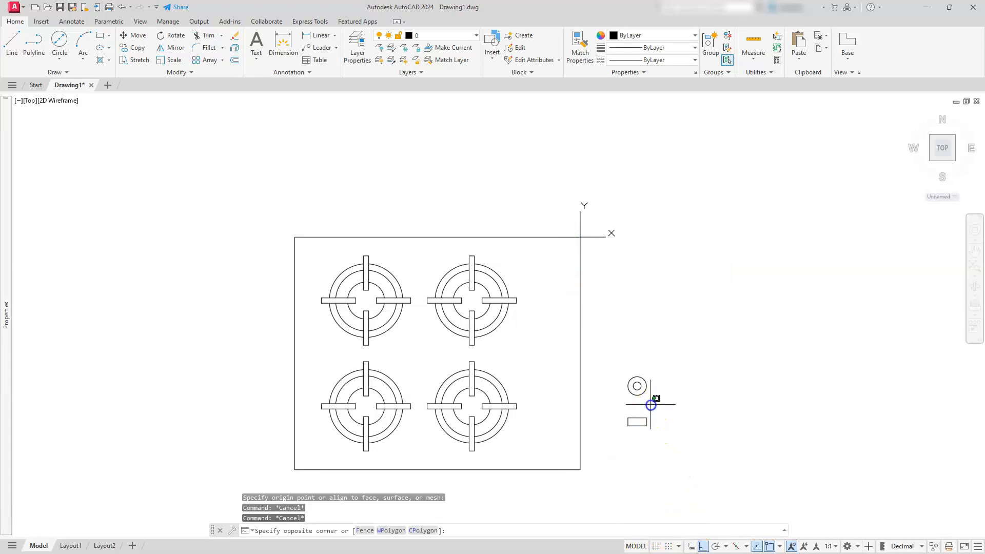
left_click(583, 334)
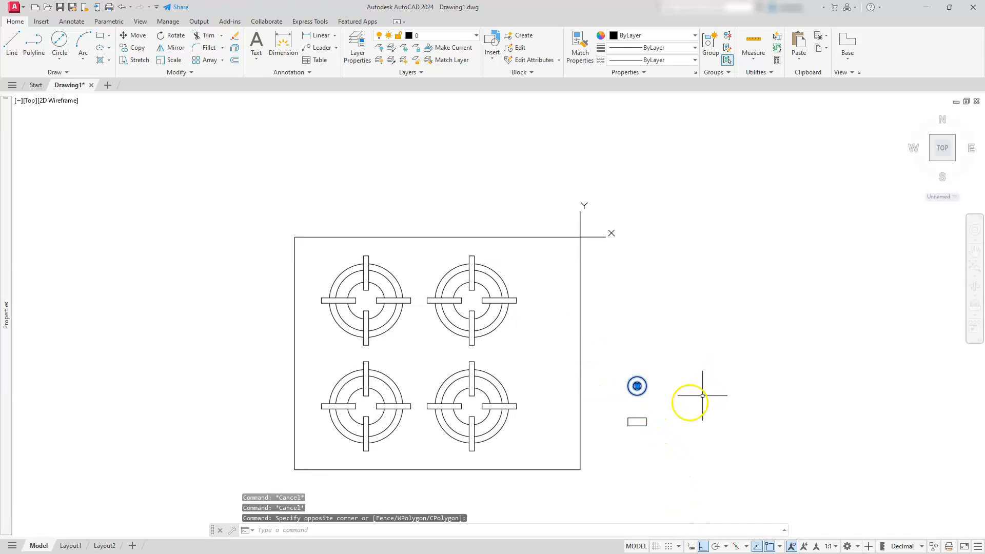
left_click(638, 386)
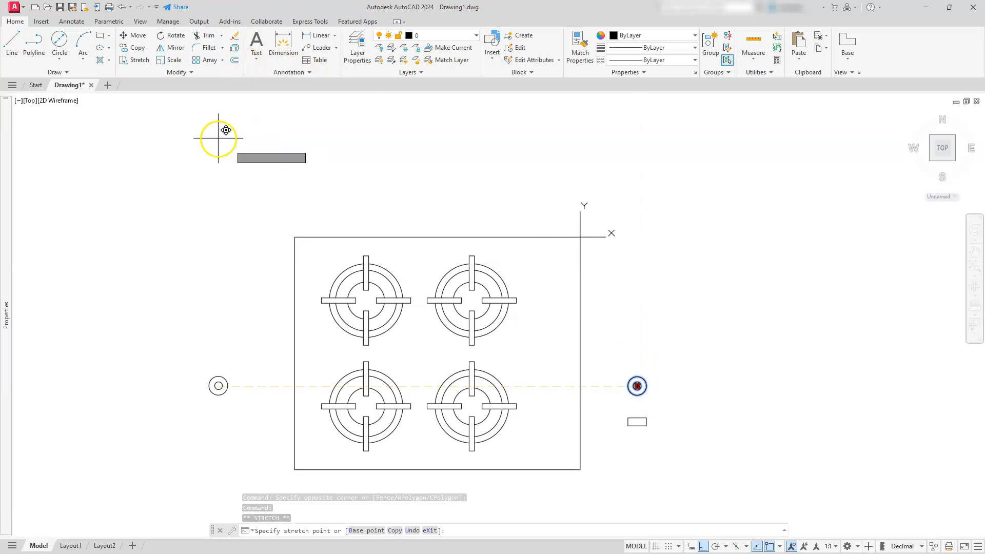
left_click(140, 36)
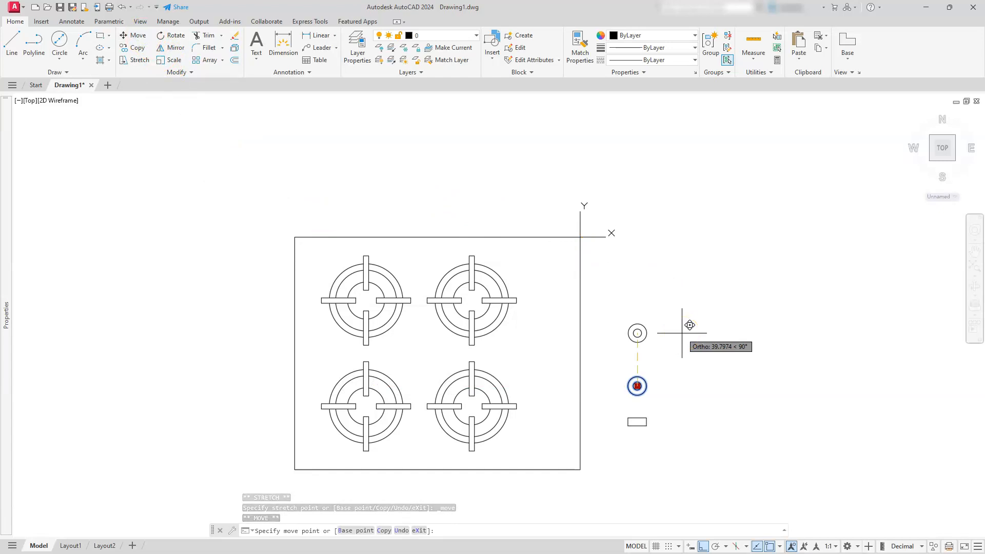
type("-23.04,-40")
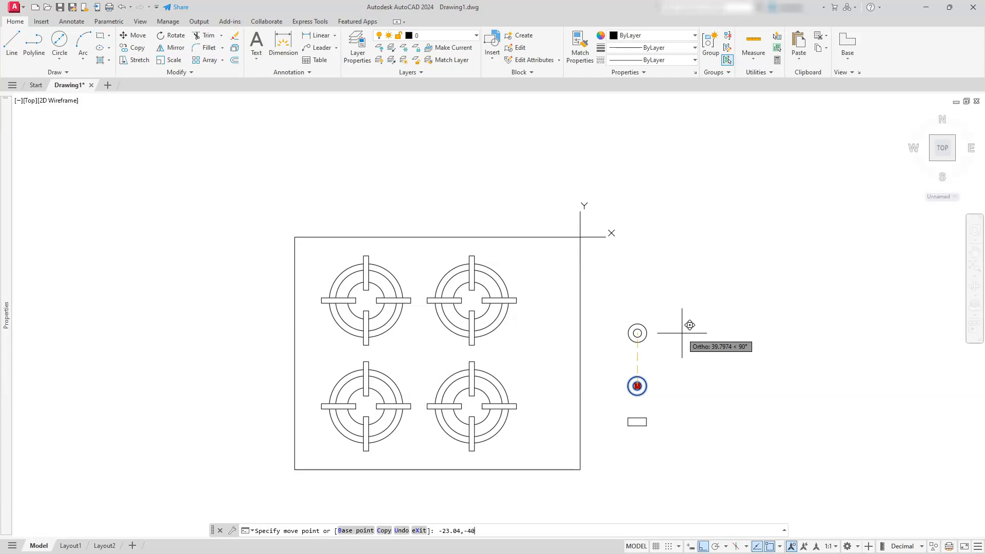
key("Return")
key("Escape")
key("Escape")
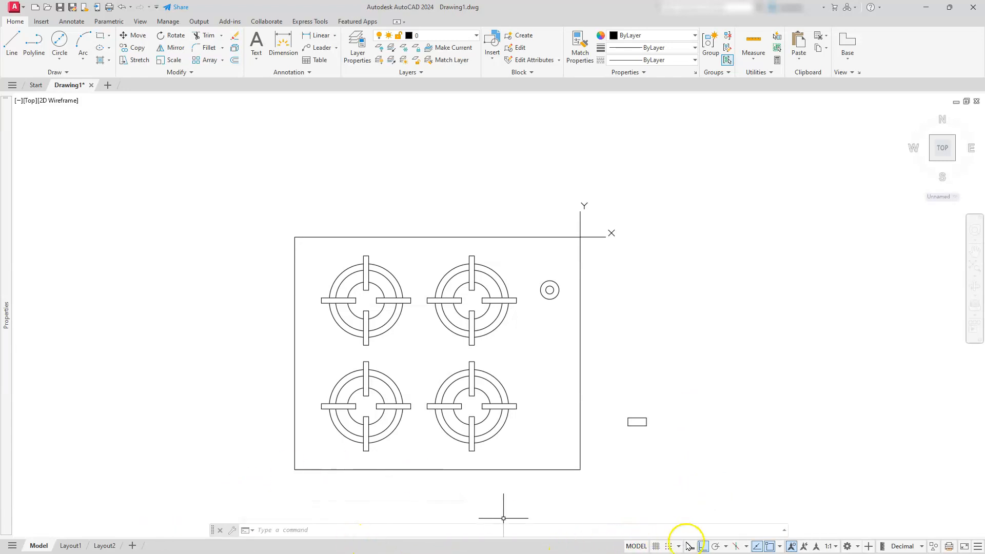
left_click(690, 547)
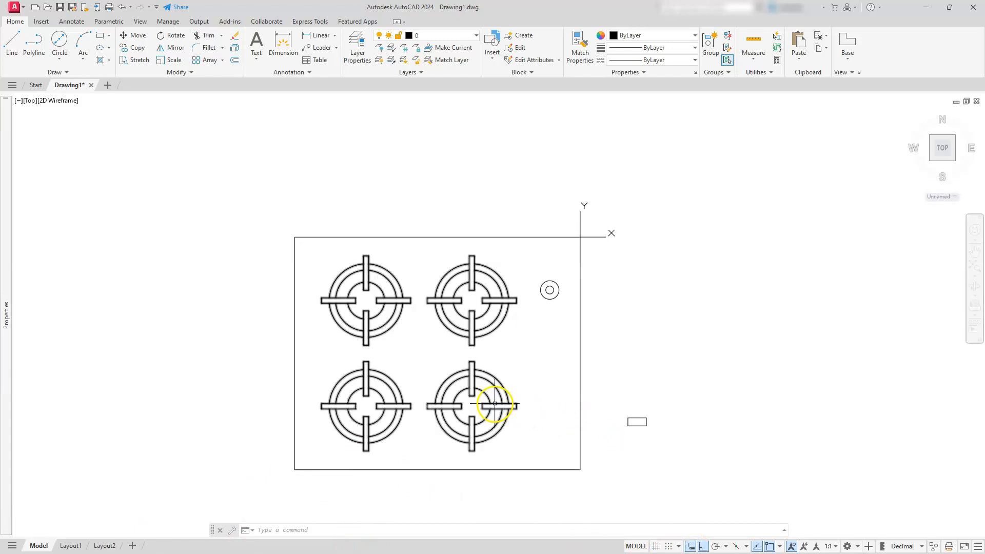
Create an associative rectangular array of the circular knob block with 1 column, 4 rows and a row spacing of -32.
mouse_move(614, 391)
middle_mouse_down()
mouse_move(719, 354)
mouse_move(774, 352)
middle_mouse_up()
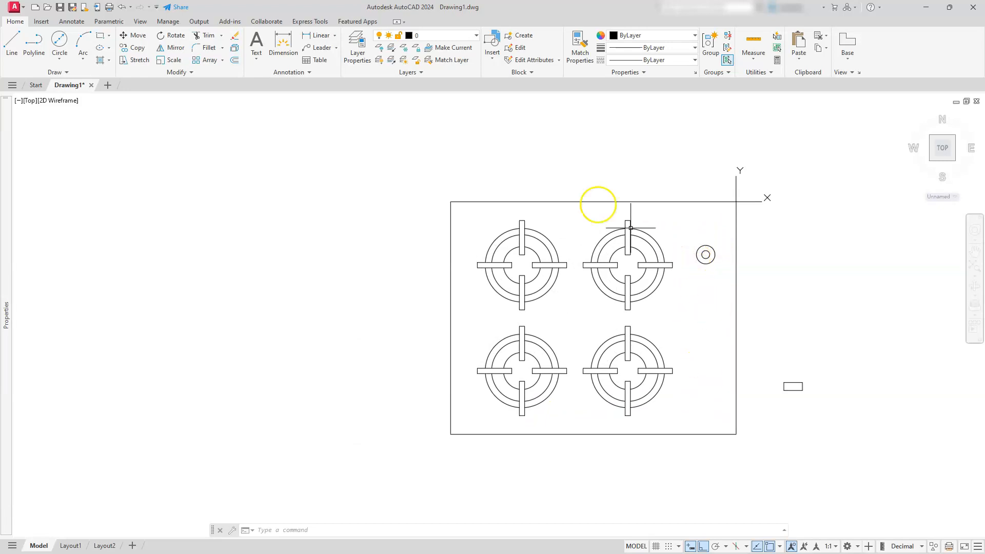
left_click(198, 60)
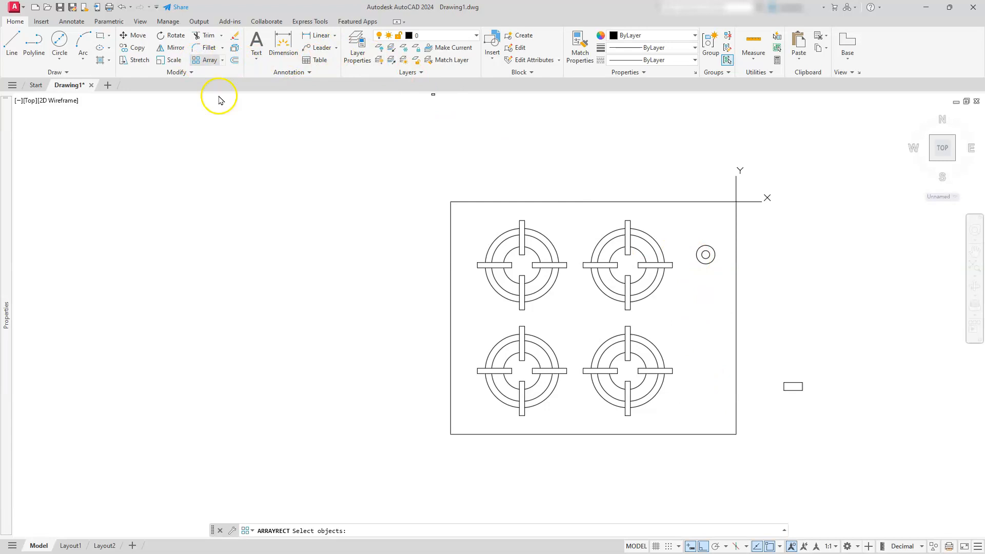
left_click(703, 262)
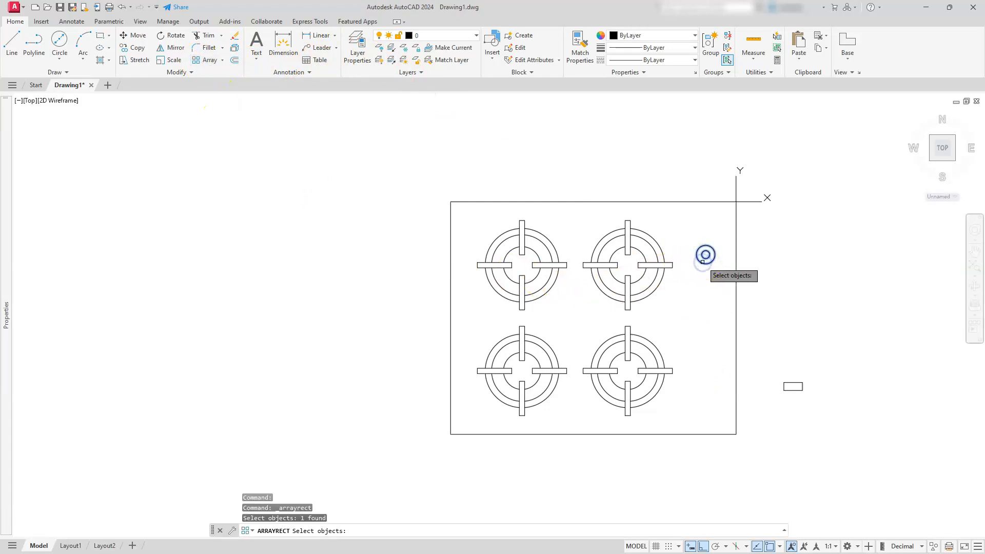
key("Return")
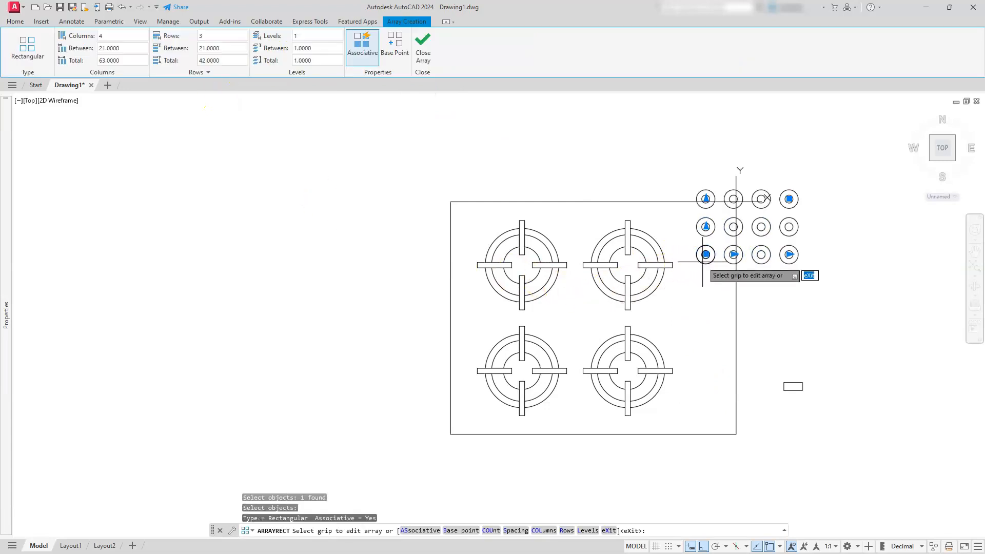
left_click(90, 36)
type("1")
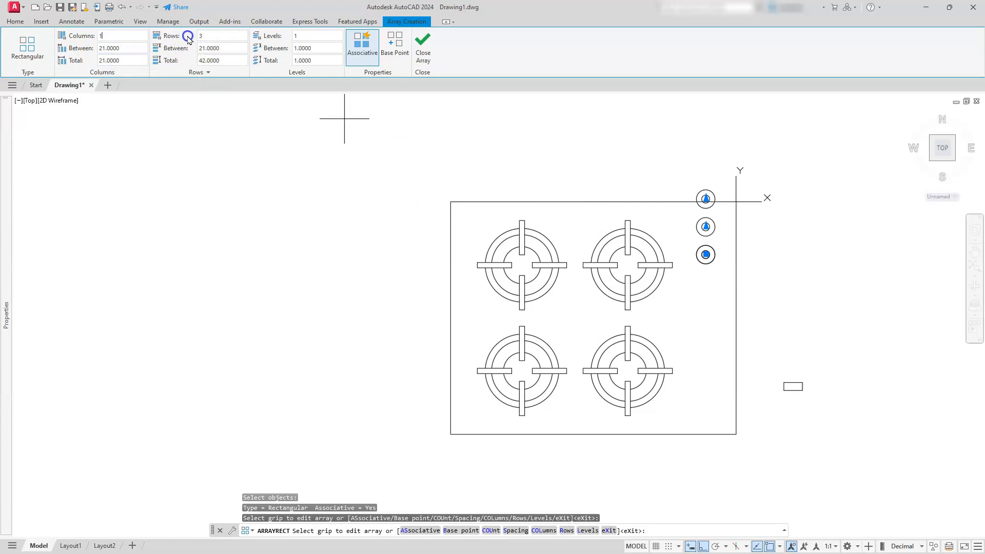
left_click(207, 34)
left_click(222, 49)
double_click(199, 50)
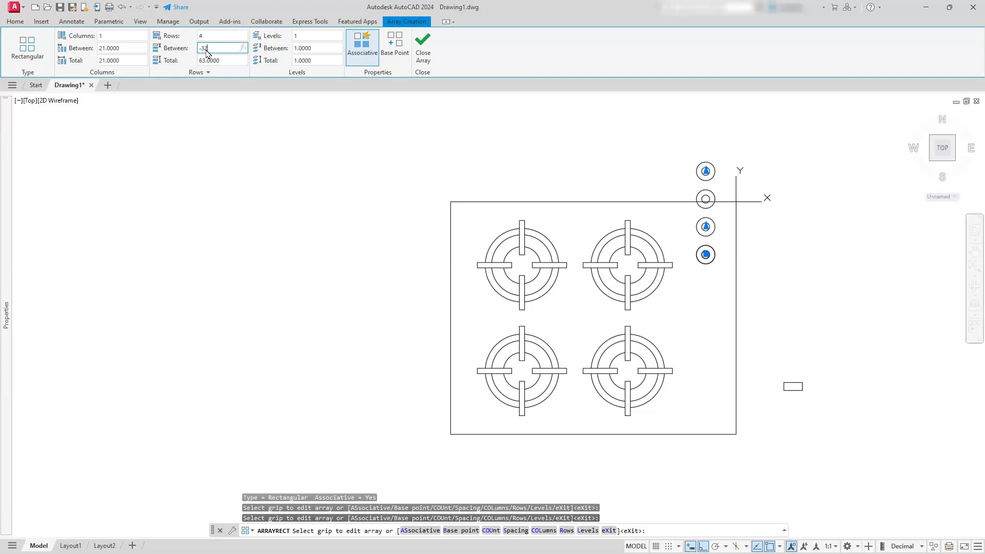
type("-32")
key("Return")
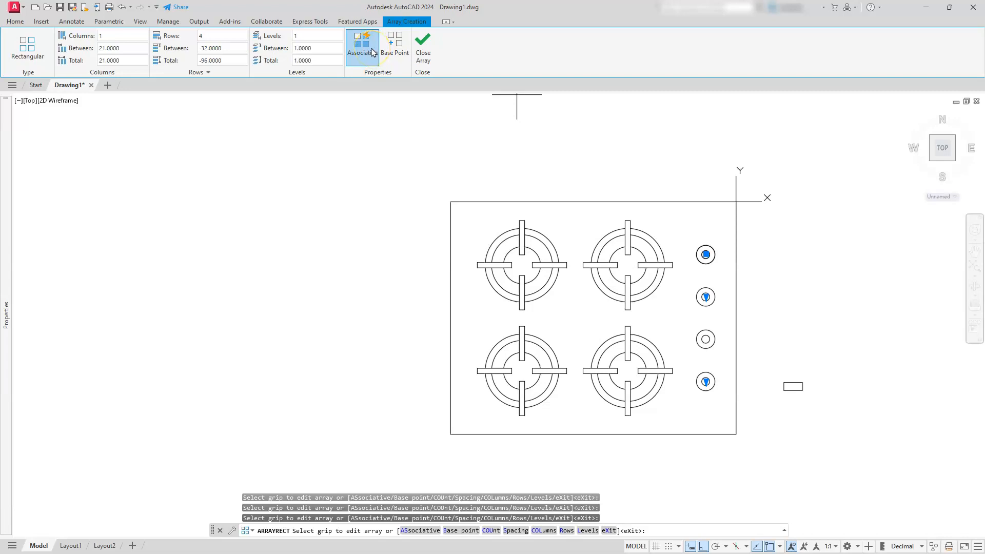
left_click(423, 57)
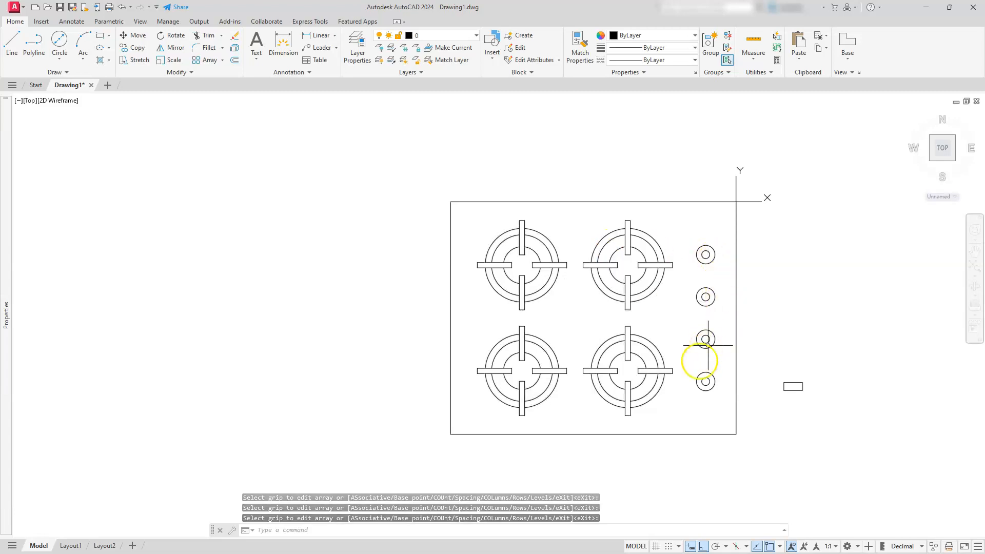
Draw a 216 by 8 rectangle below the cooktop plan, starting in line with the outline's left edge.
scroll(709, 345, "down", 5)
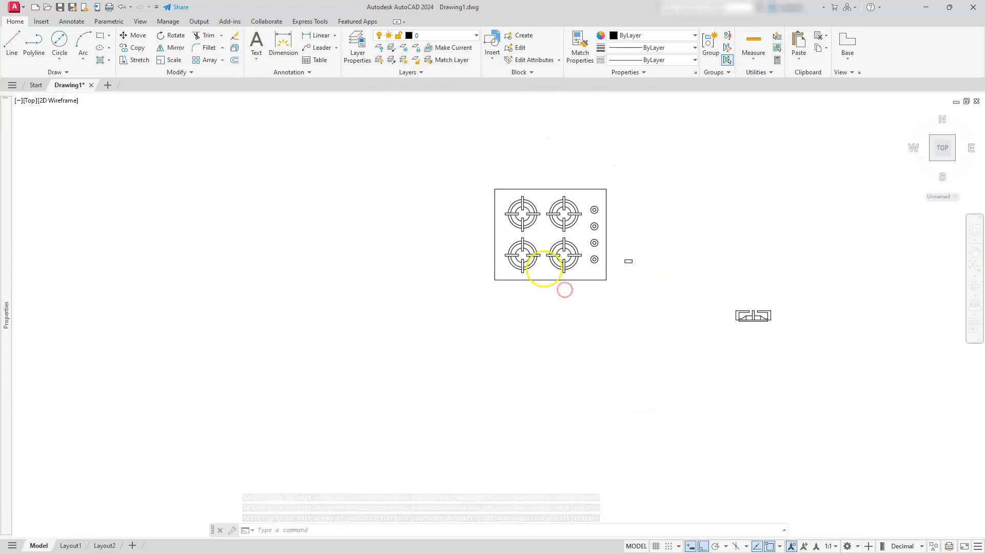
scroll(545, 269, "up", 2)
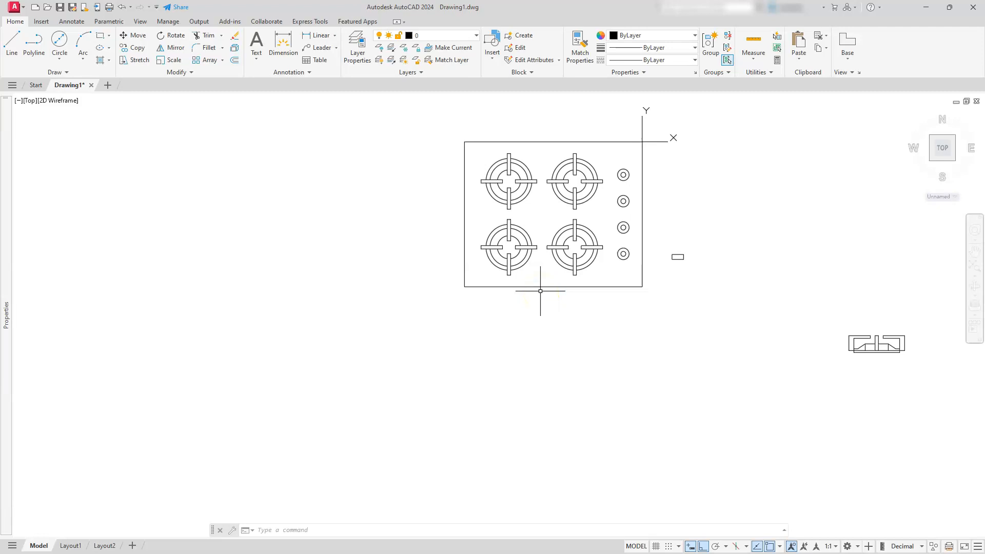
key("Escape")
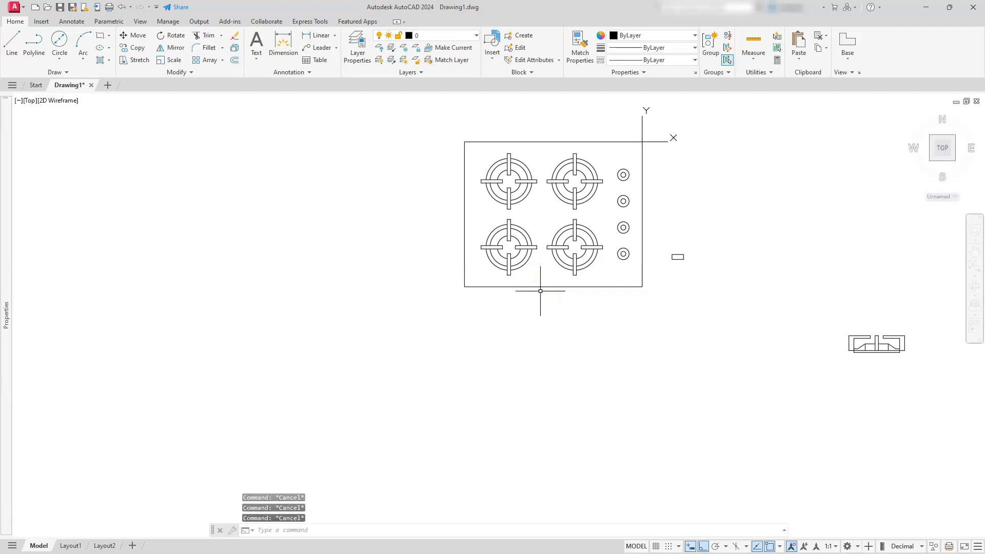
left_click(100, 37)
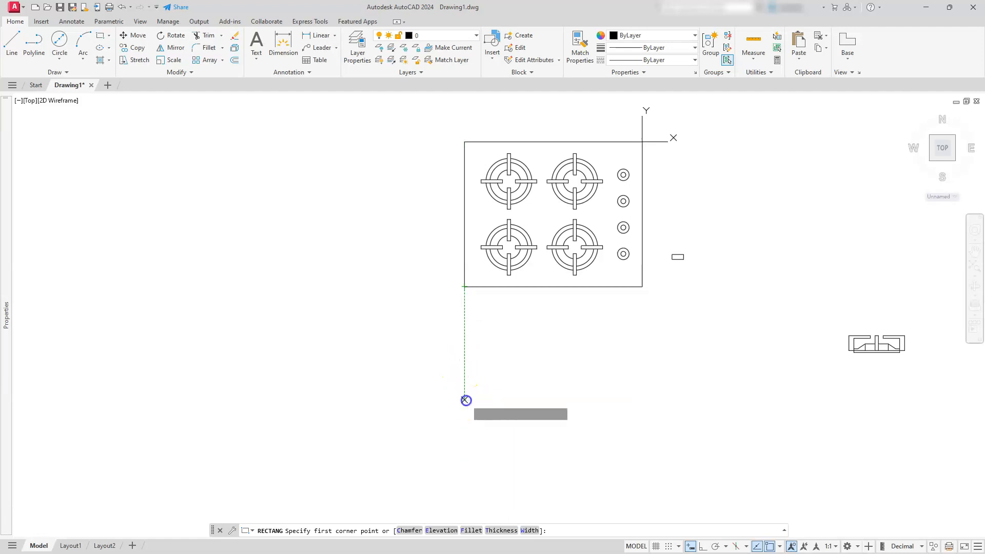
left_click(465, 400)
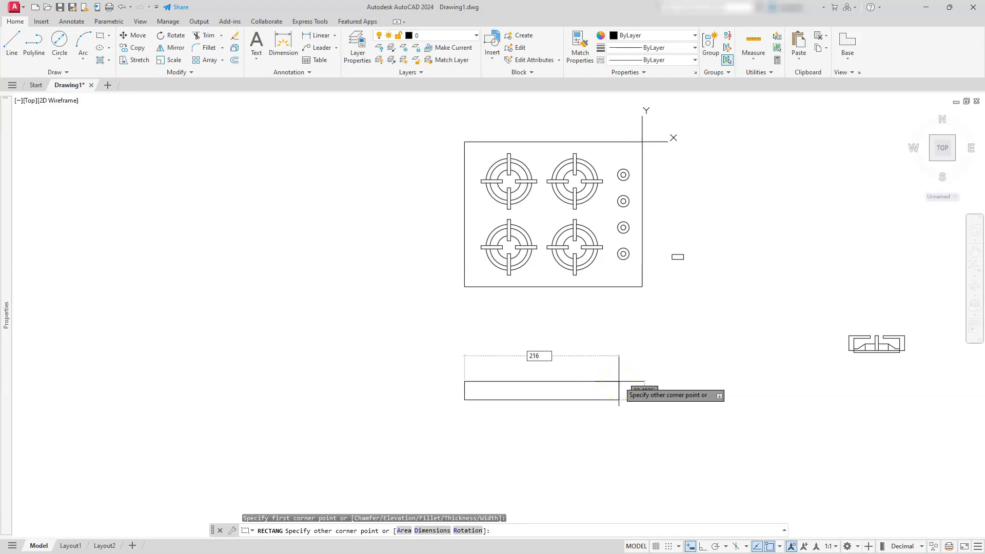
type("216")
key("Tab")
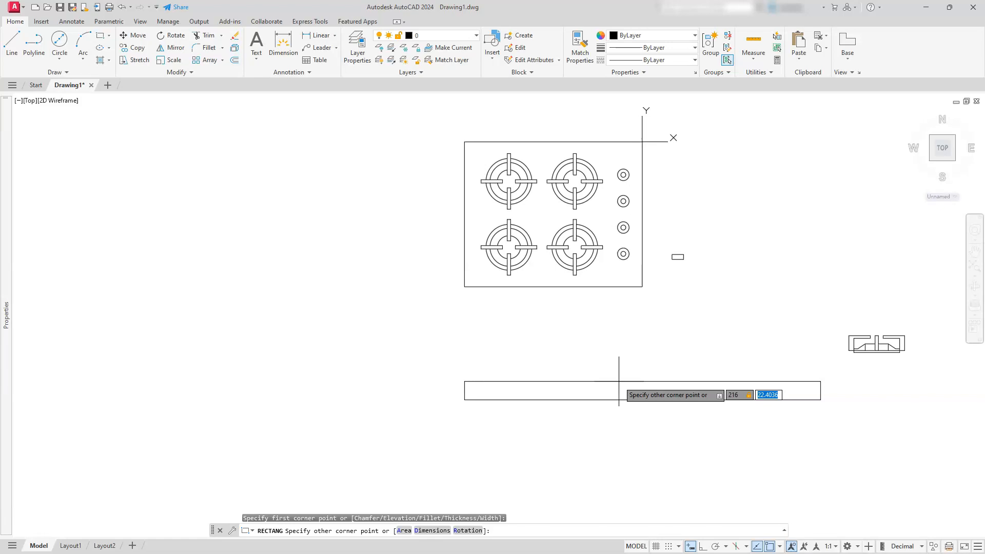
type("8")
key("Return")
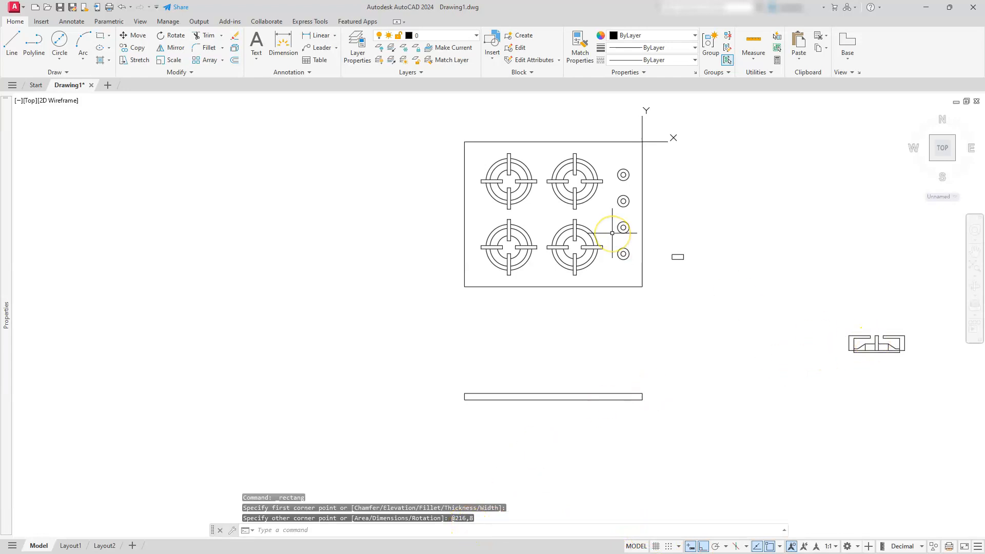
key("Escape")
key("Escape")
right_click(621, 250)
left_click(386, 254)
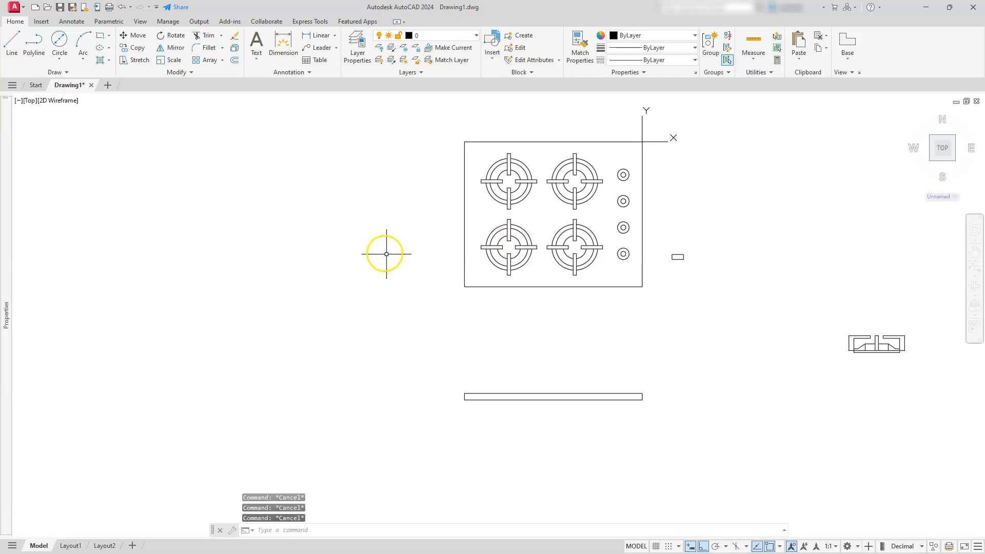
Draw vertical construction lines through the centres of both burner columns and the knob column, extending across the front-view rectangle.
left_click(71, 72)
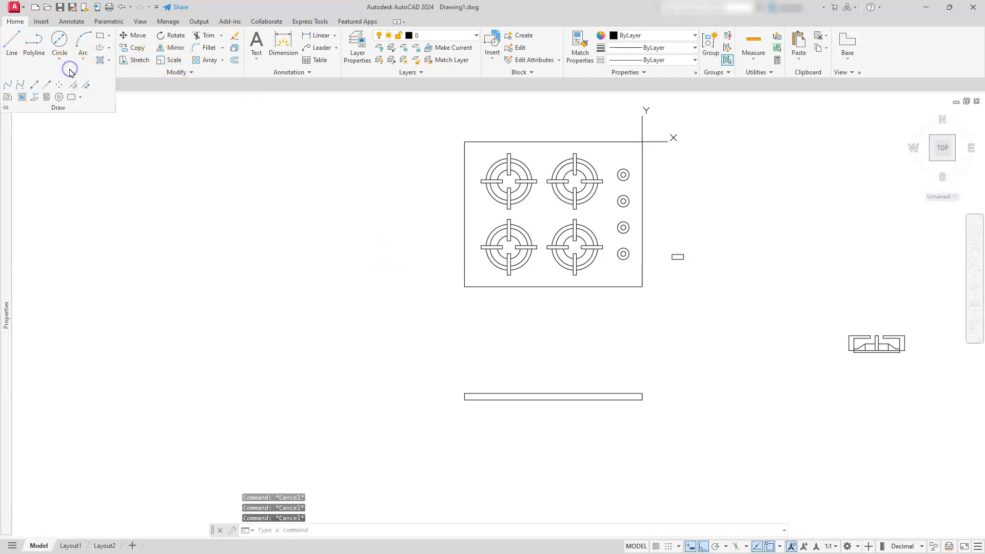
left_click(34, 90)
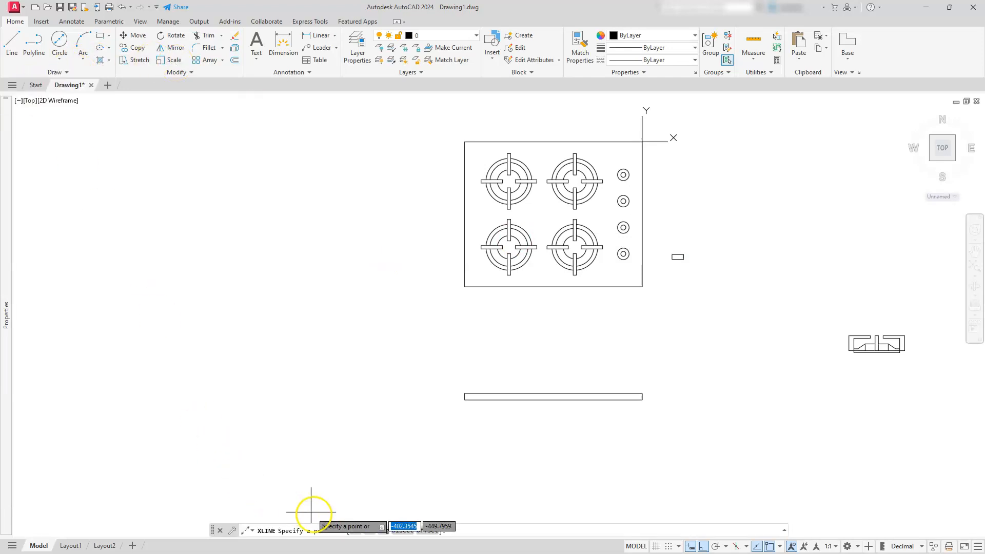
left_click(370, 530)
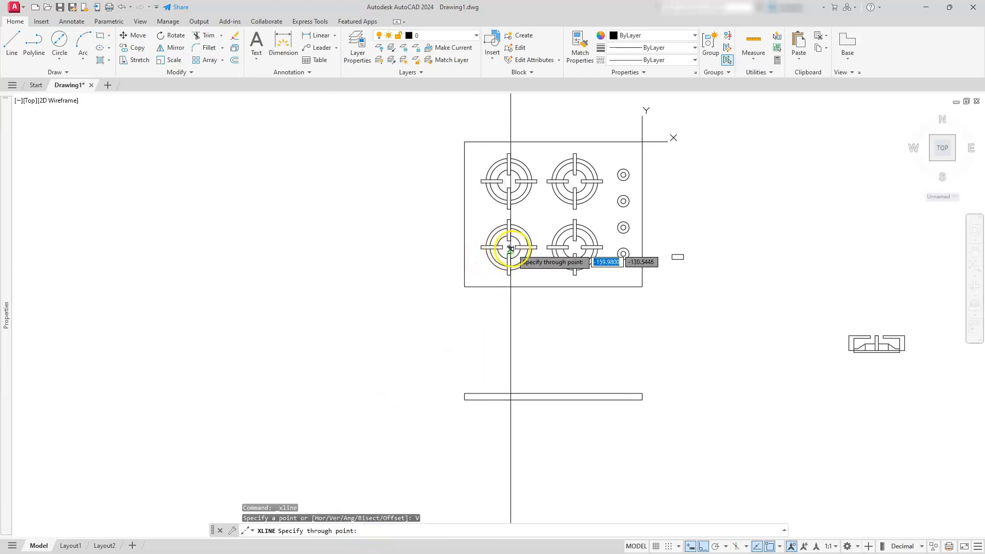
left_click(509, 247)
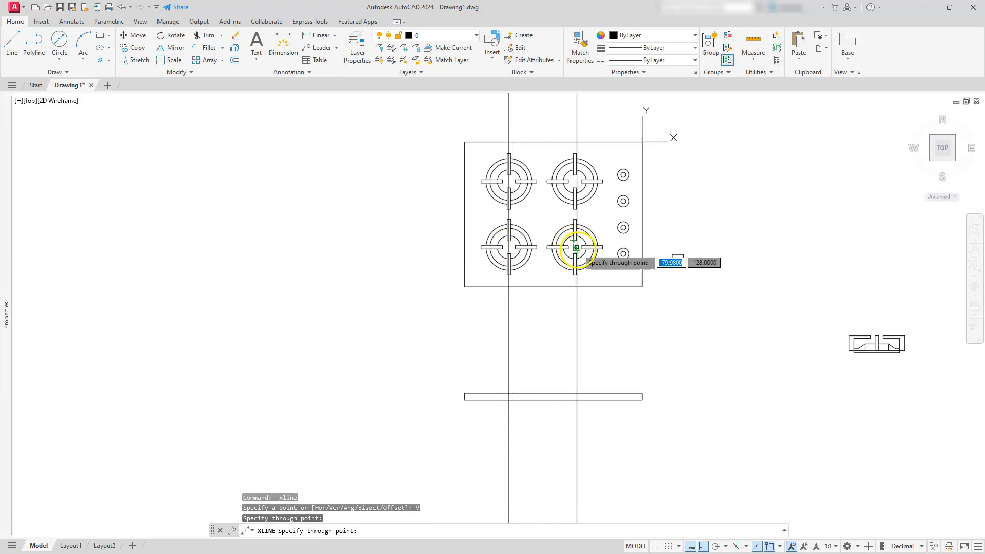
left_click(574, 249)
scroll(598, 264, "up", 5)
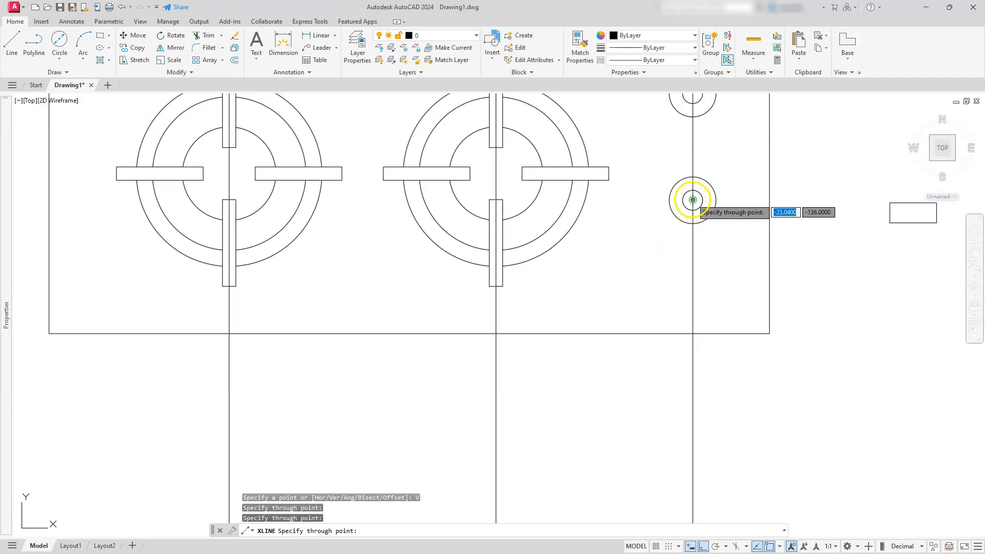
left_click(693, 210)
key("Escape")
key("Escape")
key("Escape")
Copy the burner elevation block by its base midpoint onto the front-view rectangle's top edge at both burner construction lines.
scroll(693, 200, "down", 5)
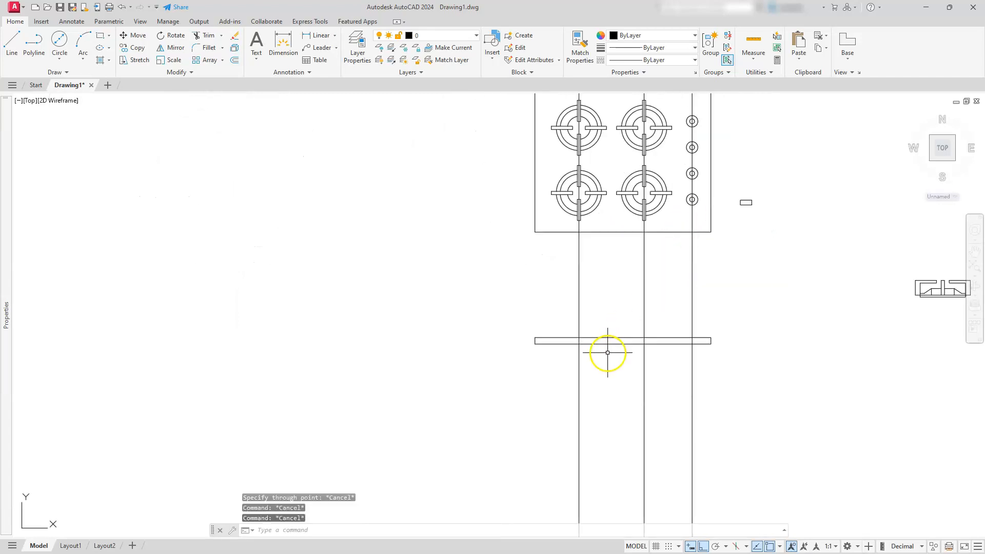
middle_click_drag(608, 352, 576, 333)
left_click(883, 244)
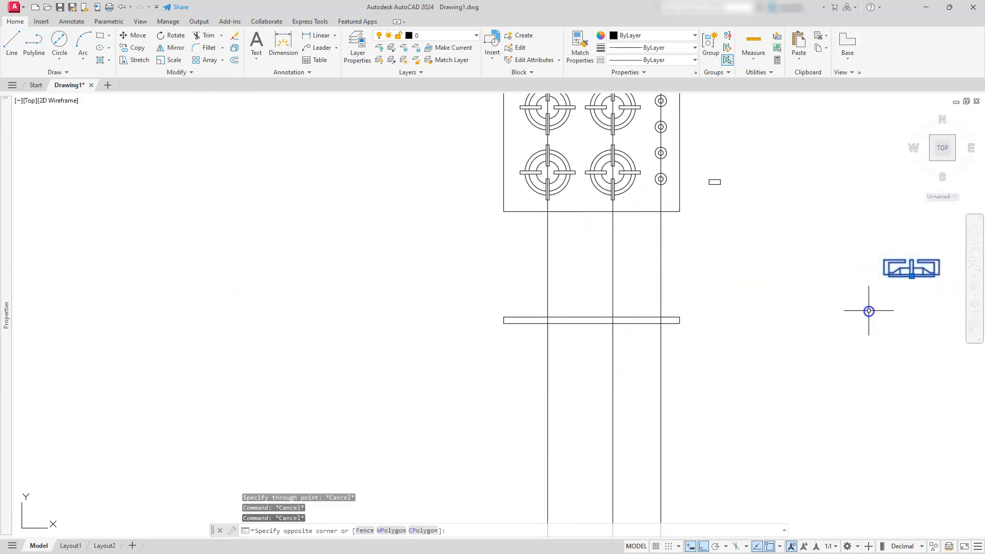
left_click(869, 310)
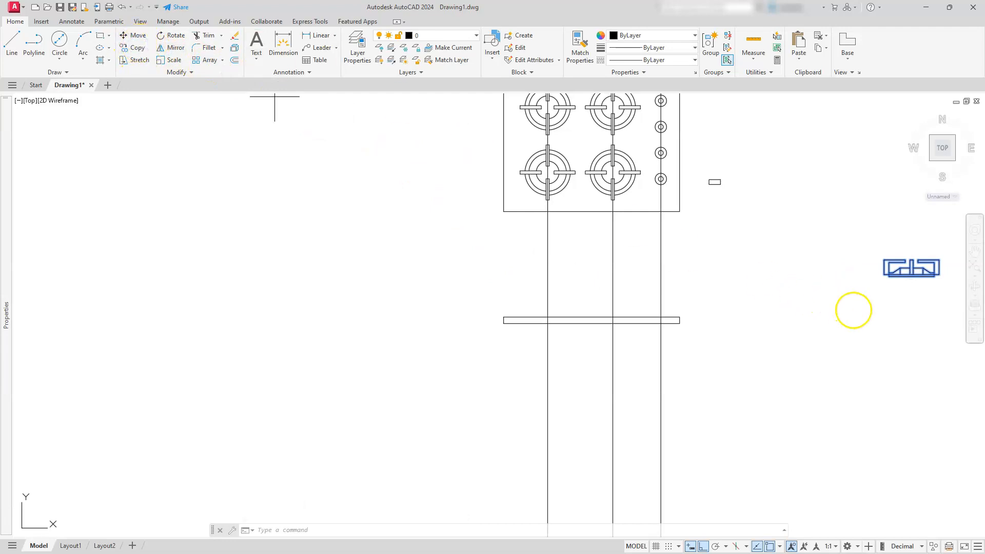
left_click(912, 276)
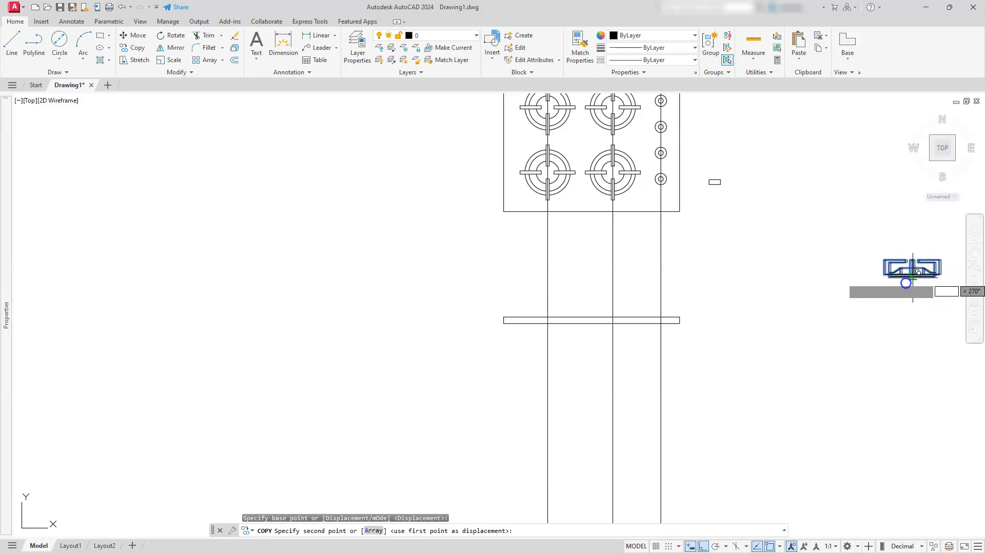
left_click(548, 317)
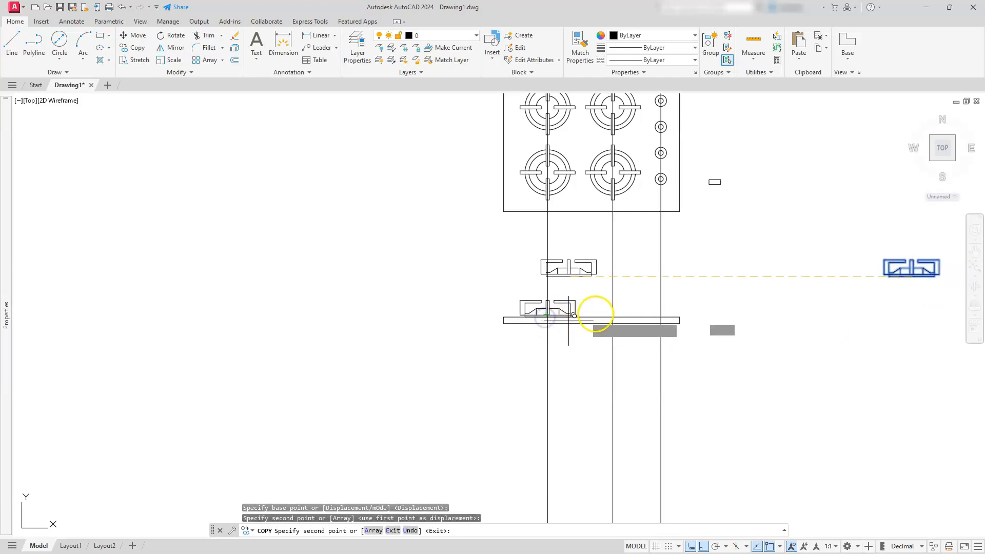
left_click(613, 318)
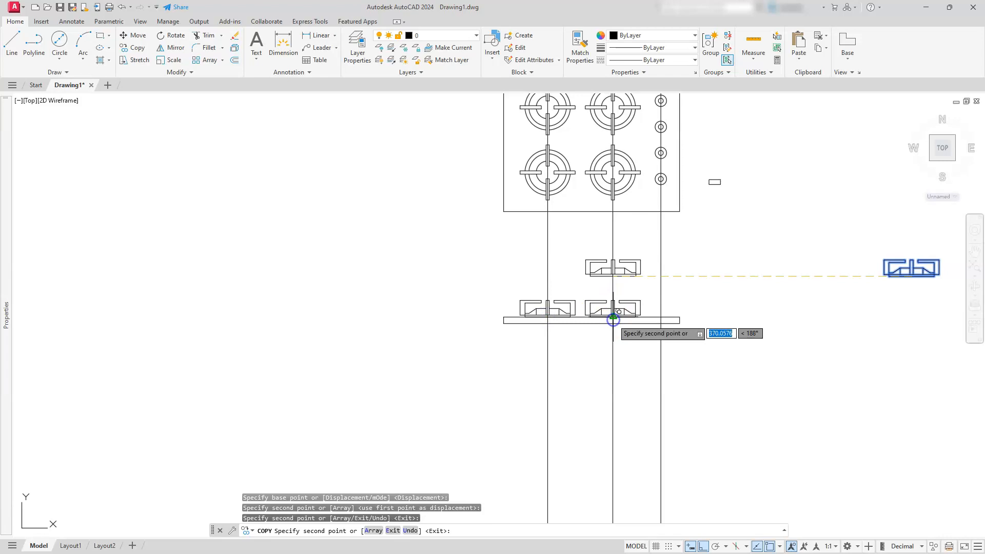
key("Escape")
key("Escape")
key("Escape")
key("Escape")
Copy the small rectangular knob block by its bottom midpoint onto the front view's top edge at the knob construction line.
scroll(670, 223, "up", 2)
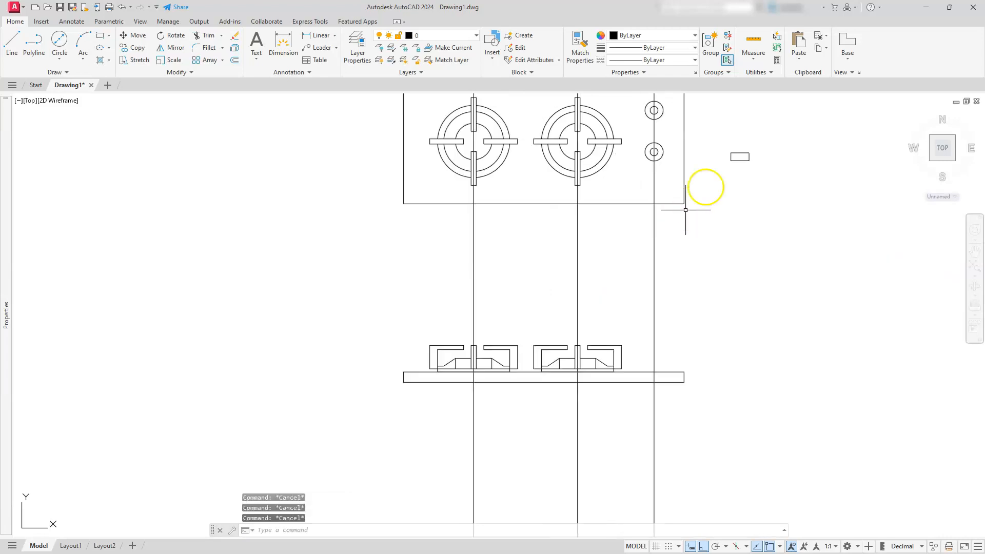
left_click(748, 165)
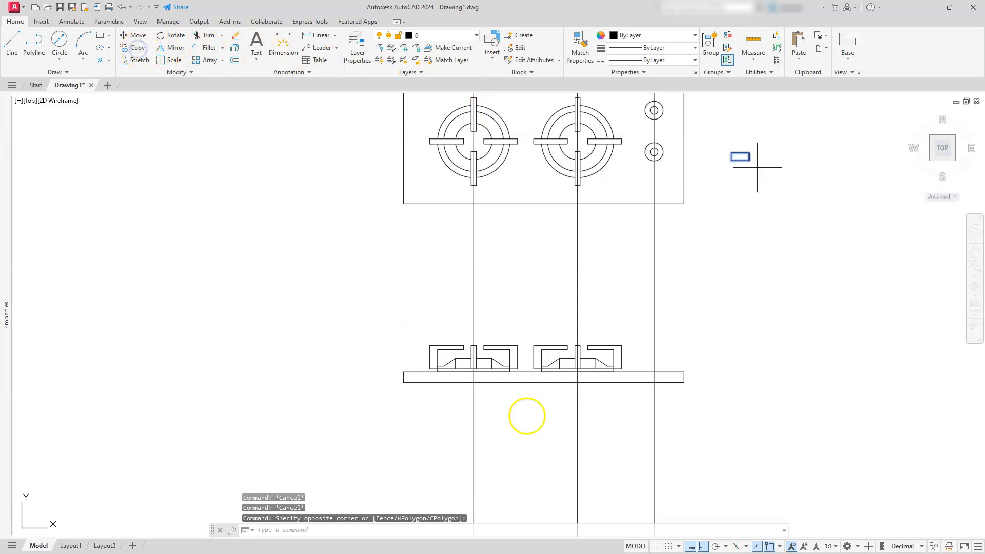
type("co")
key("Return")
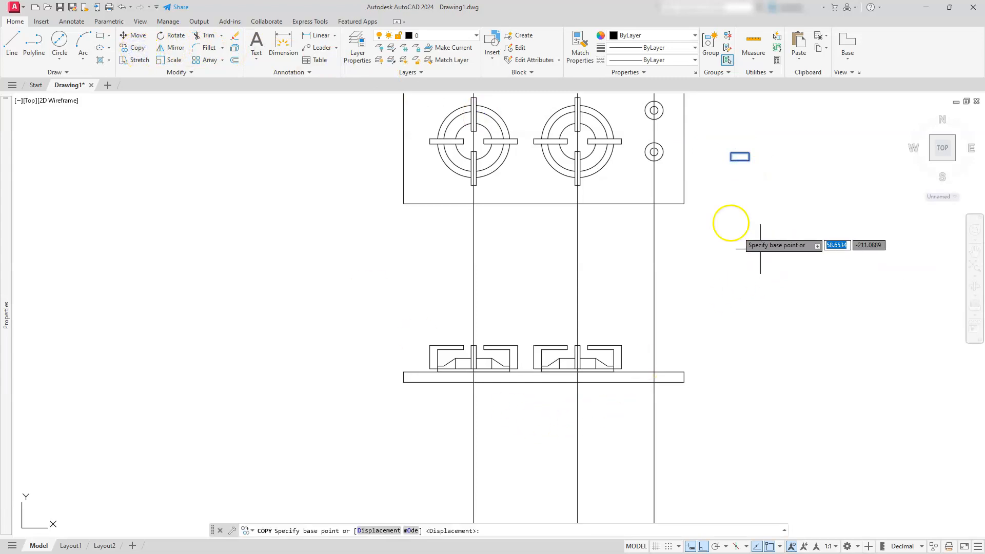
left_click(740, 160)
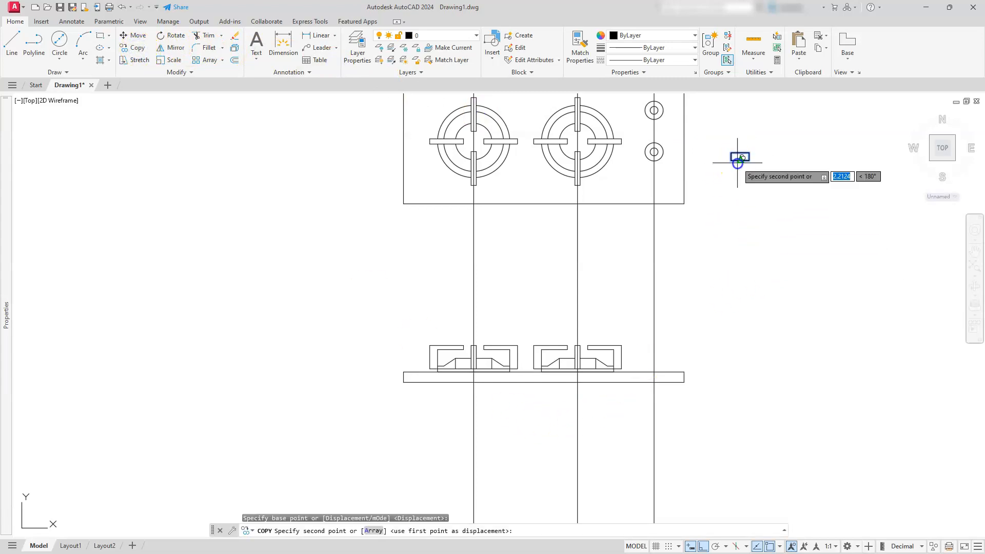
left_click(654, 370)
key("Escape")
key("Escape")
key("Escape")
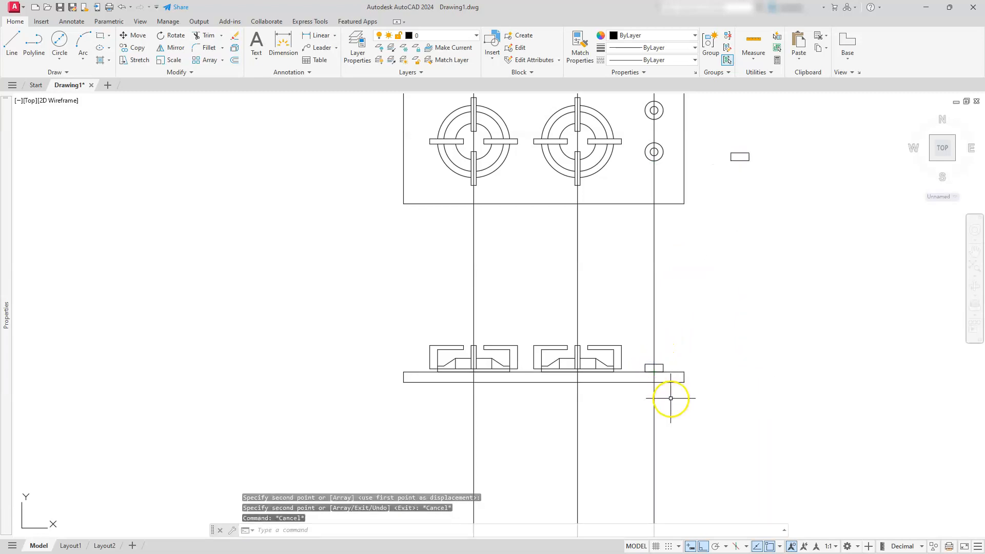
Delete the three vertical construction lines.
scroll(671, 399, "down", 2)
left_click(671, 330)
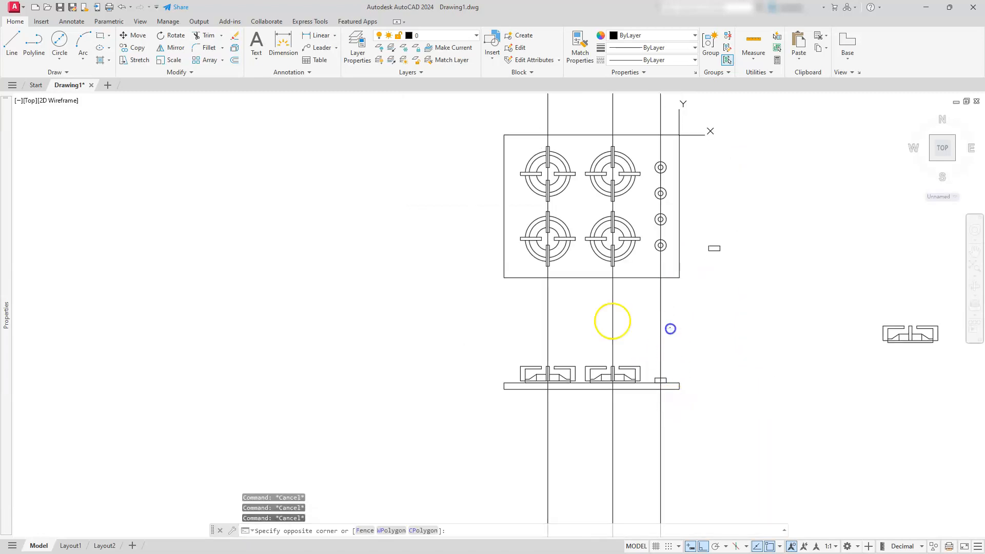
left_click(498, 324)
key("Delete")
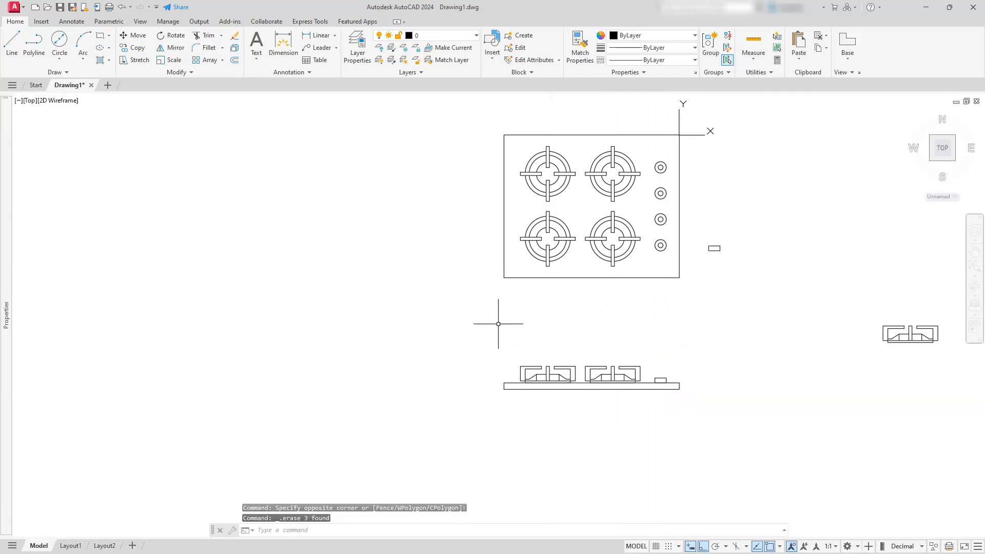
Restore the World Coordinate System (WCS) as the current UCS.
middle_click_drag(594, 319, 524, 391)
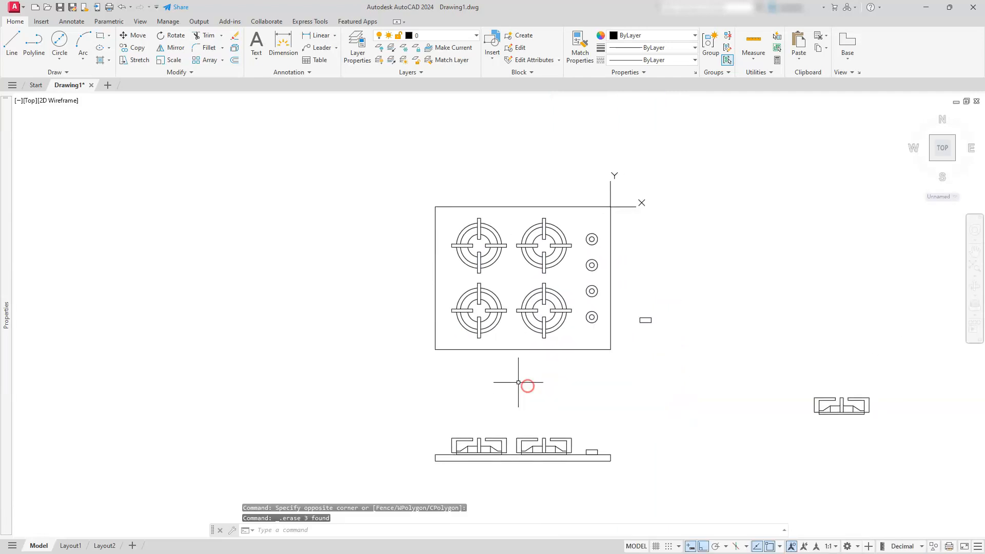
left_click(956, 198)
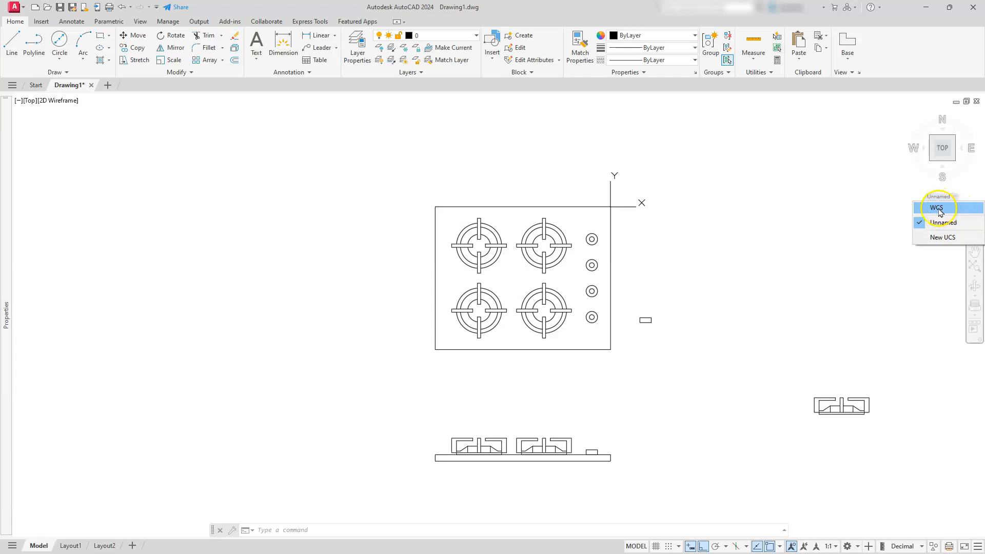
left_click(938, 208)
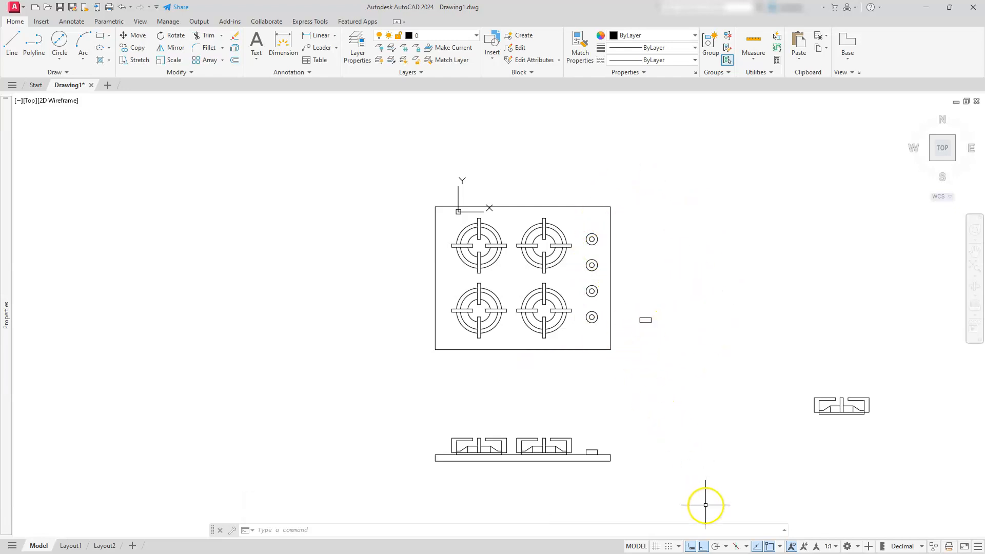
Draw an 8 by 176 rectangle to the right of the cooktop plan, starting in line with the outline's lower edge.
left_click(99, 35)
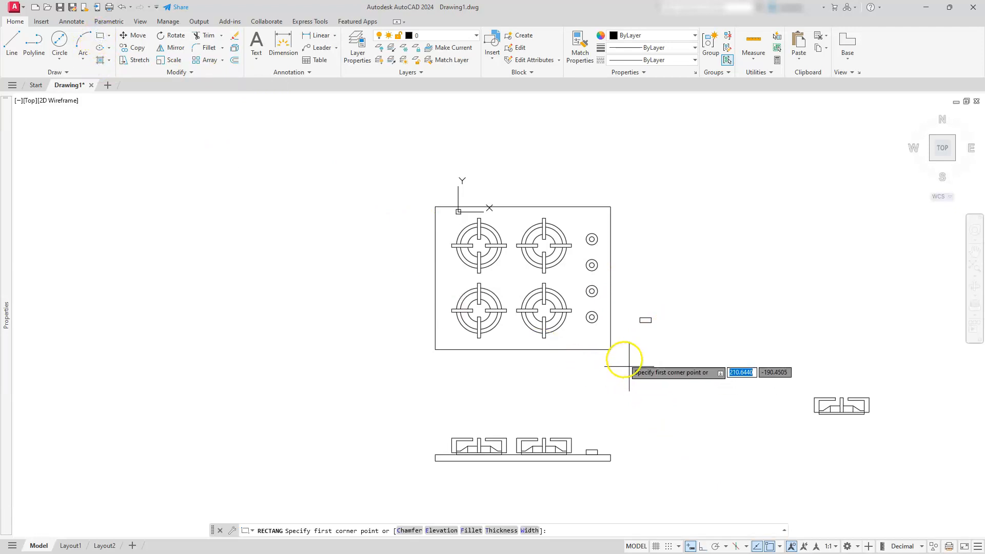
left_click(678, 349)
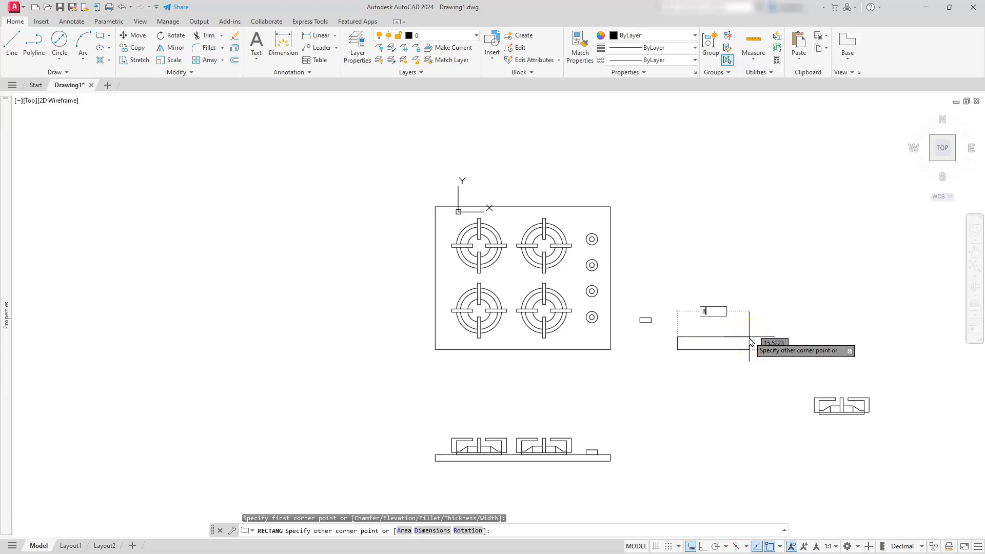
type("8,")
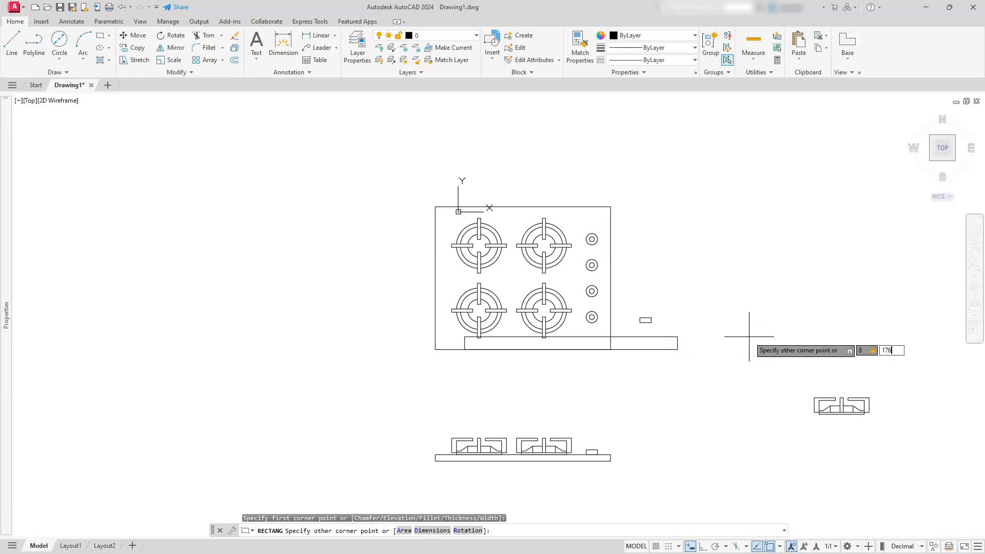
type("176")
key("Return")
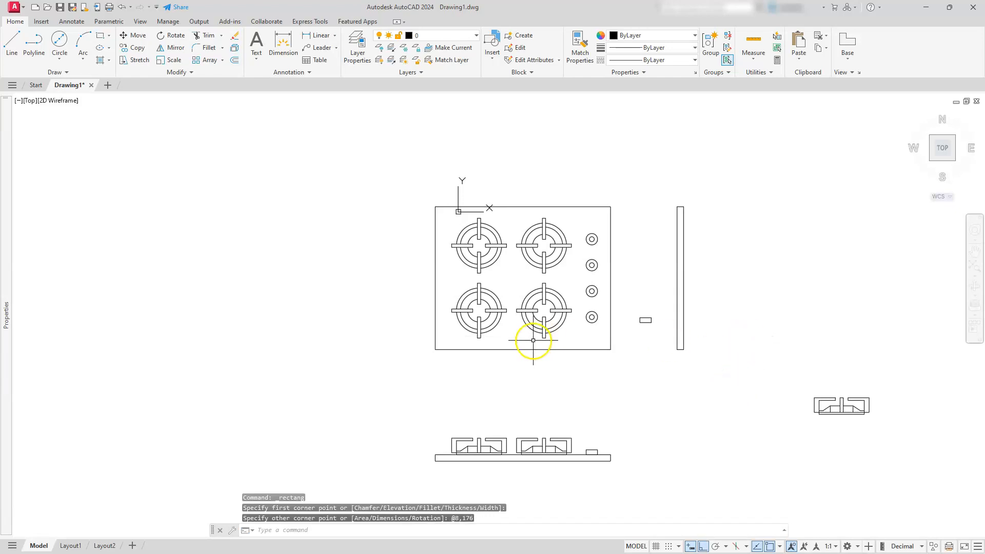
Draw horizontal construction lines through the centres of the lower and upper burner rows.
left_click(60, 71)
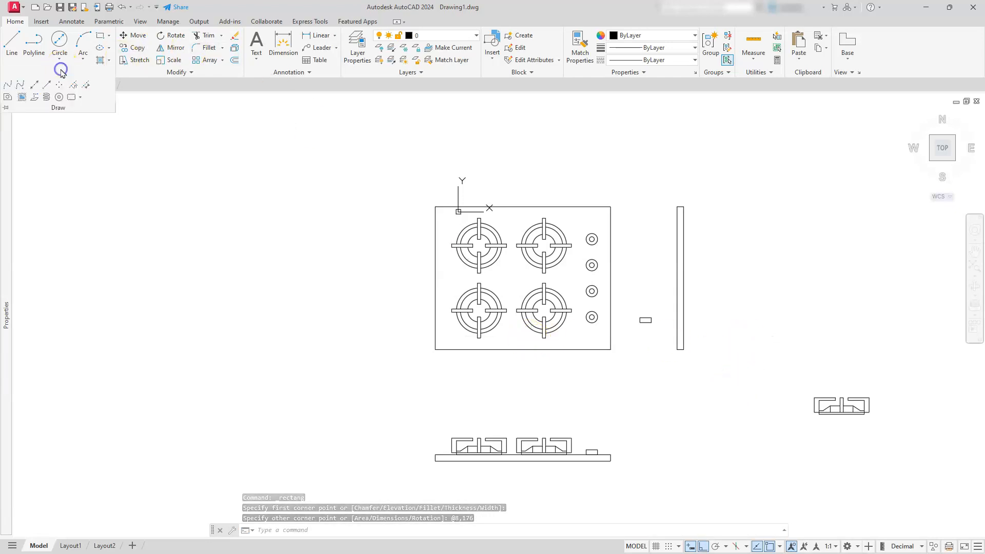
left_click(36, 86)
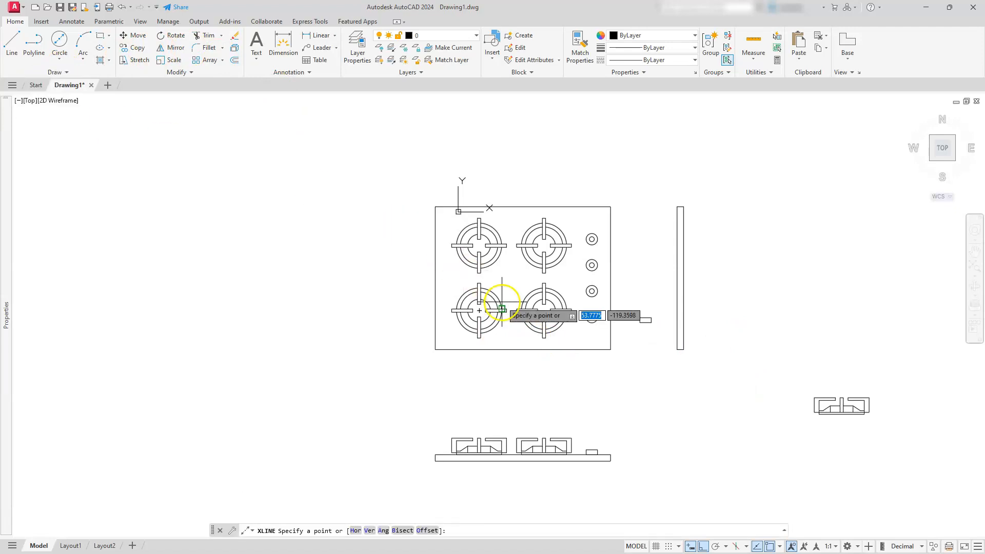
left_click(354, 531)
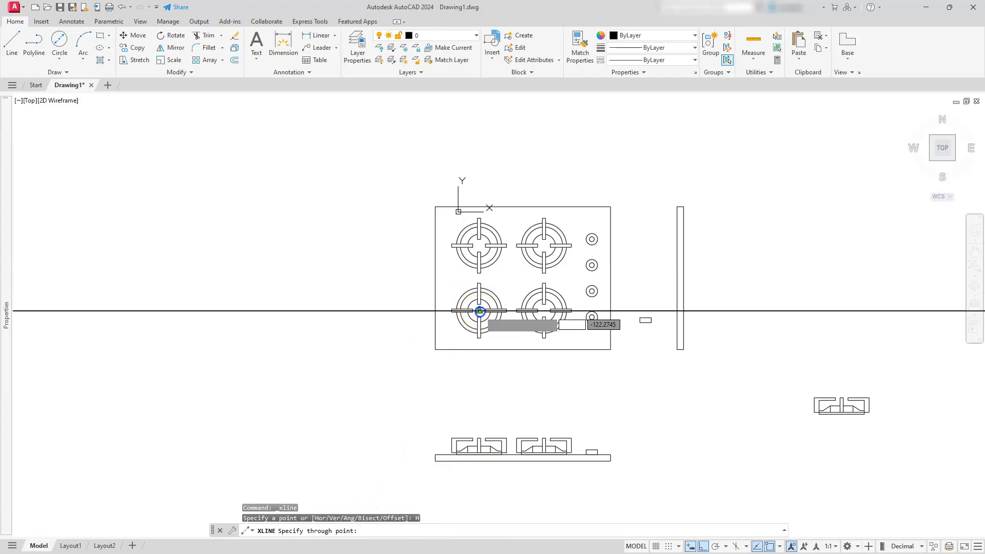
left_click(480, 311)
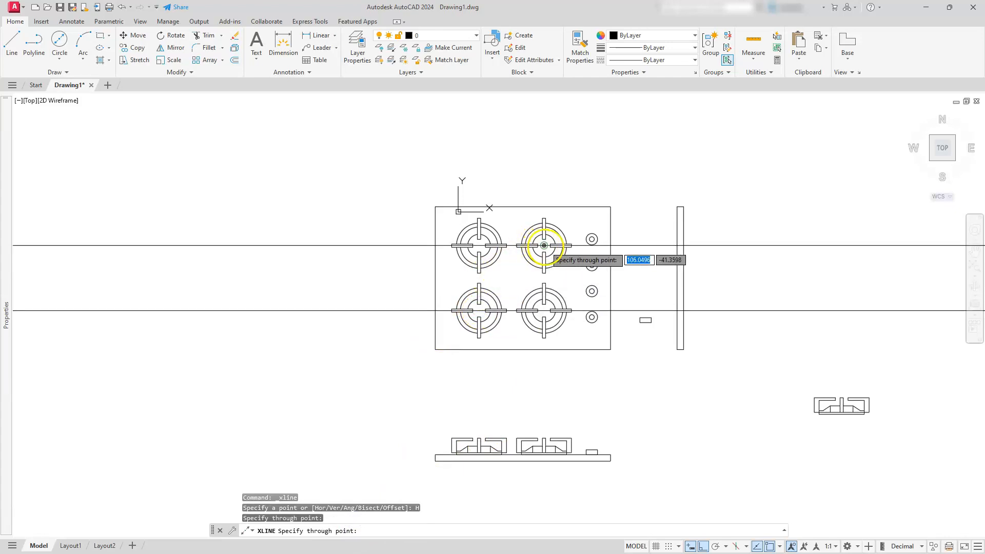
left_click(544, 246)
Add horizontal construction lines through the centres of all four knobs.
scroll(598, 261, "up", 6)
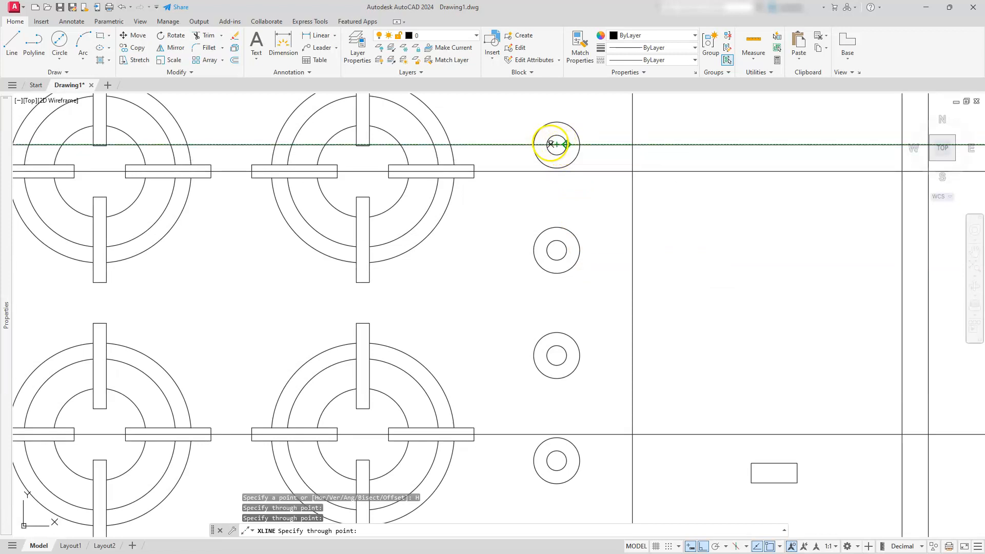
left_click(556, 145)
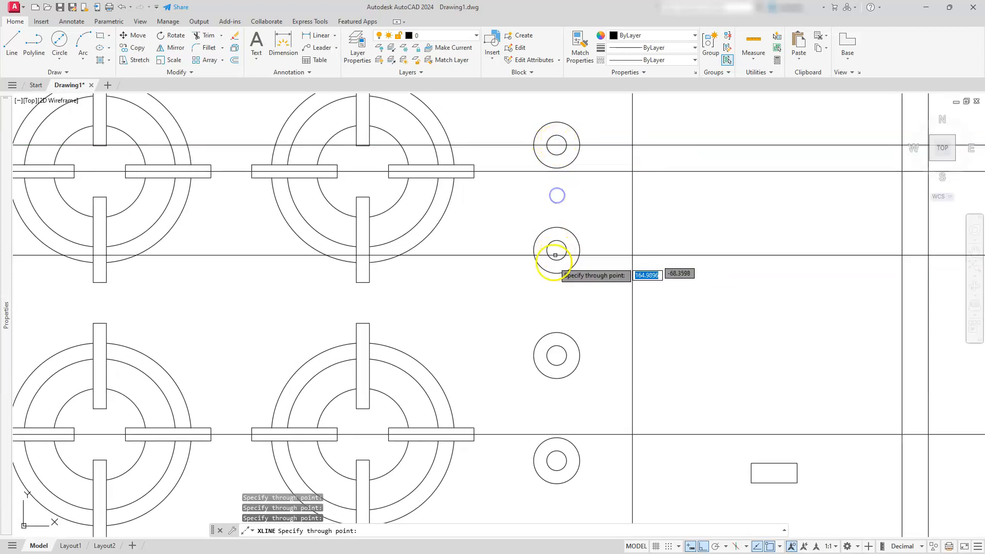
left_click(556, 250)
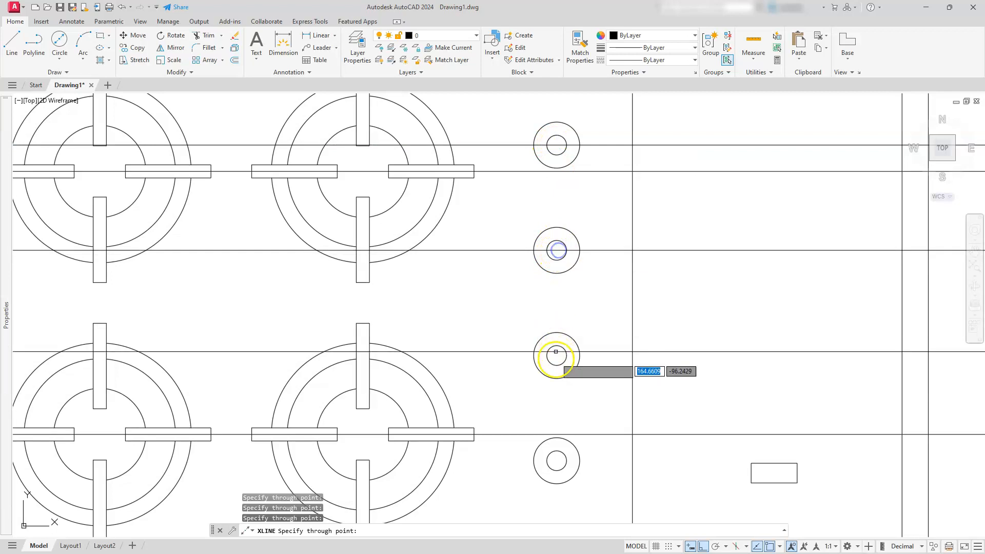
left_click(557, 355)
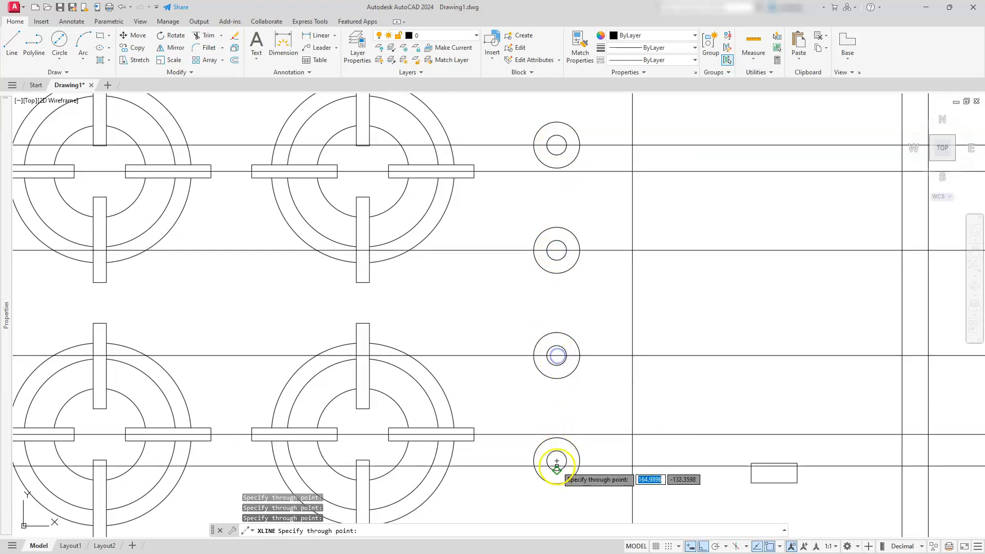
left_click(556, 460)
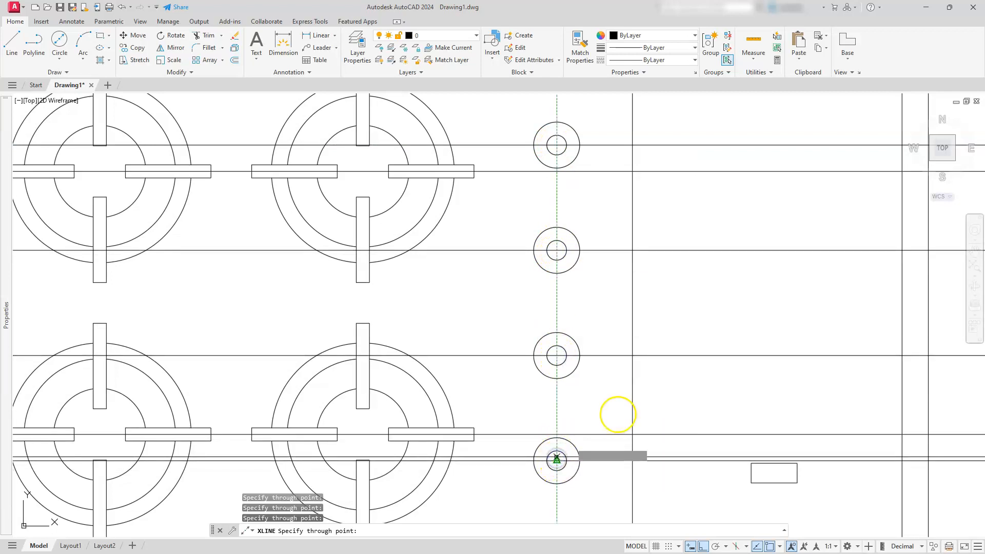
Rotate the loose knob side-view block 90 degrees about its lower-right corner so it stands upright.
key("Escape")
key("Escape")
scroll(617, 414, "down", 4)
scroll(649, 426, "up", 5)
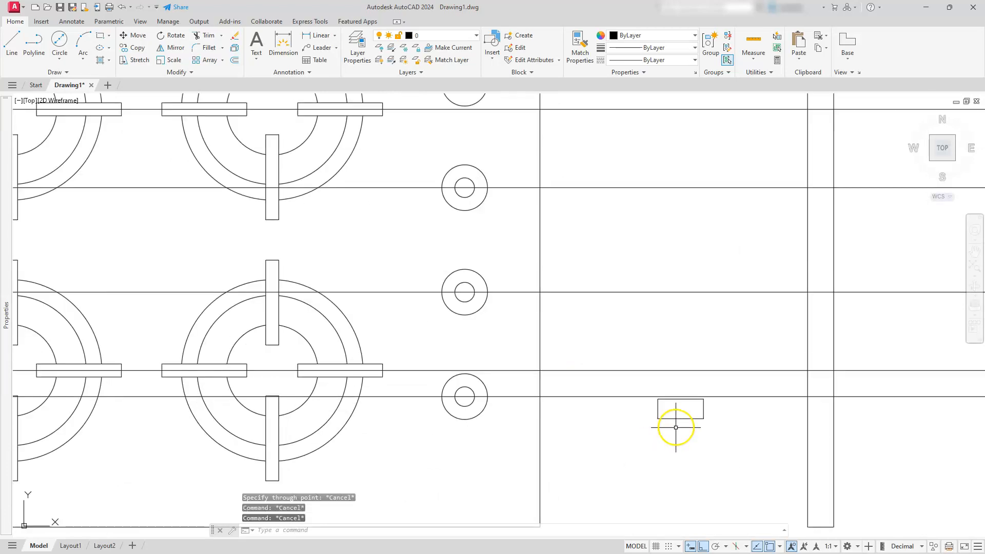
left_click(679, 409)
left_click(660, 435)
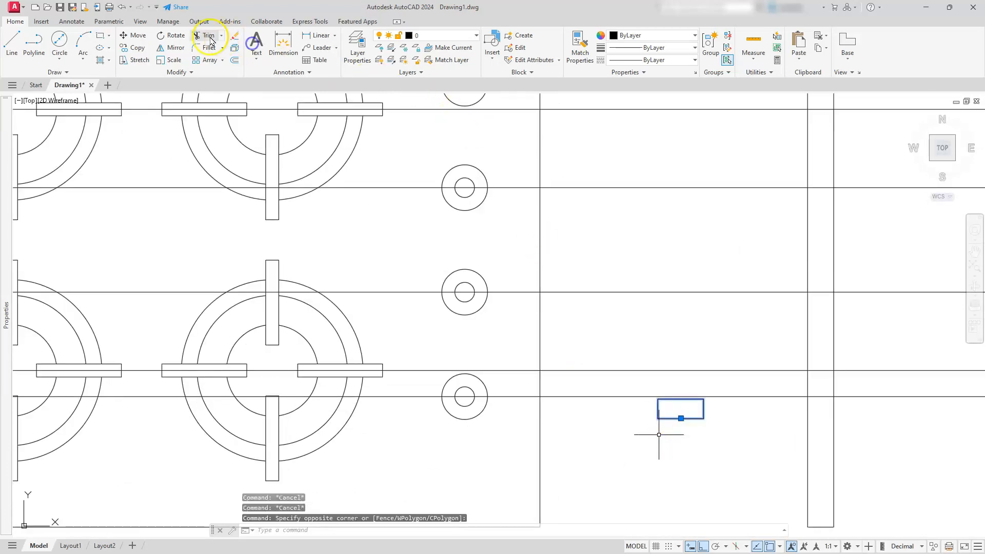
type("ro")
key("Return")
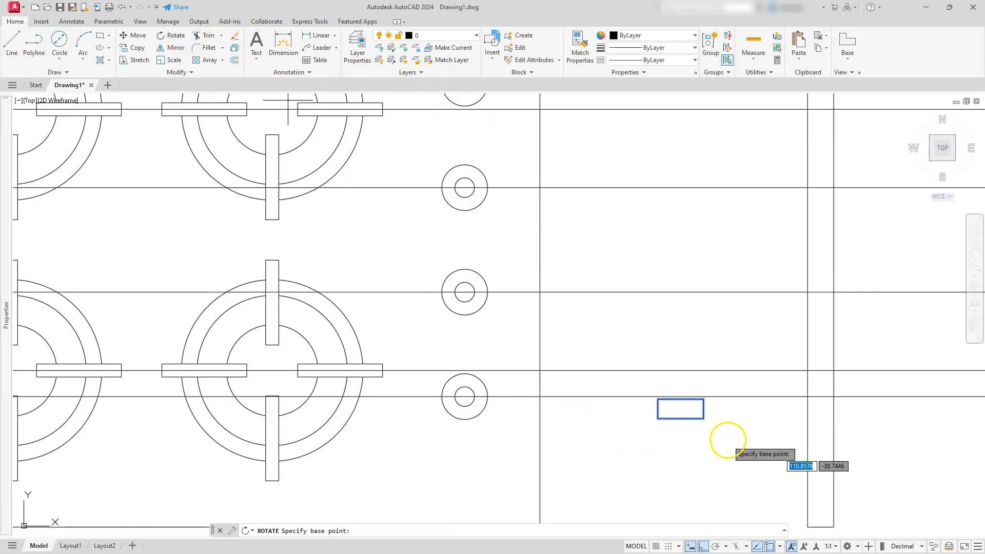
left_click(704, 418)
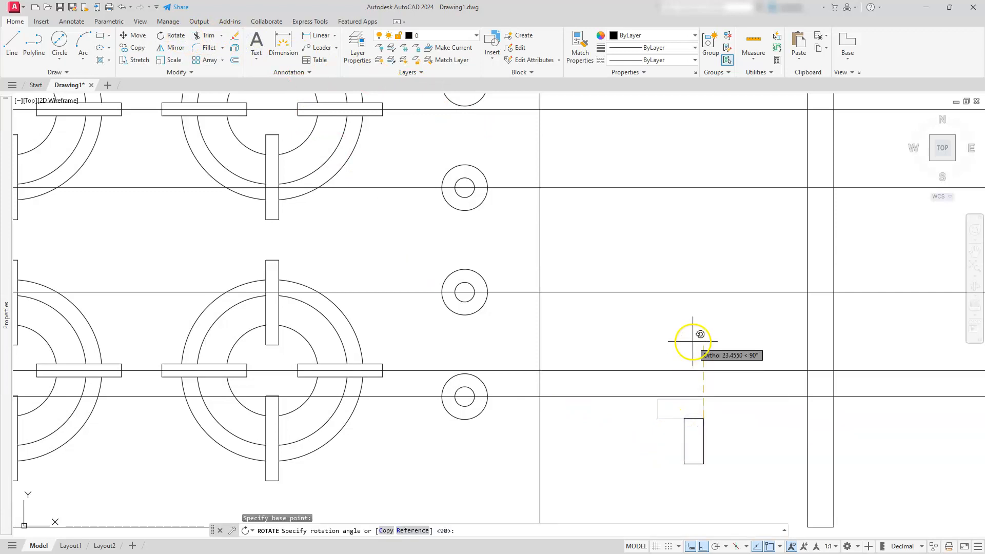
key("Escape")
Copy the upright knob block by its right-edge midpoint to the four knob construction lines on the side-view rectangle's left edge.
scroll(694, 343, "down", 2)
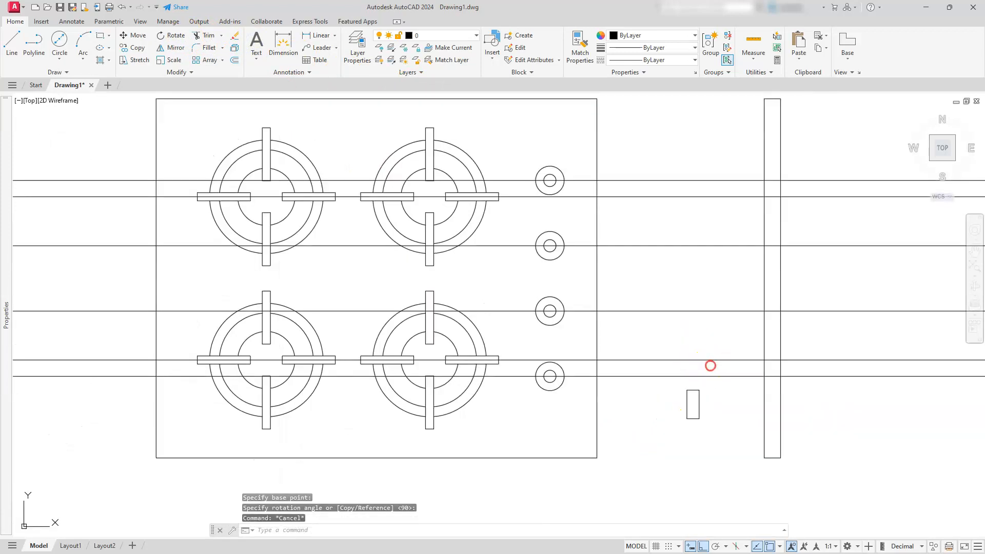
middle_click_drag(710, 365, 622, 394)
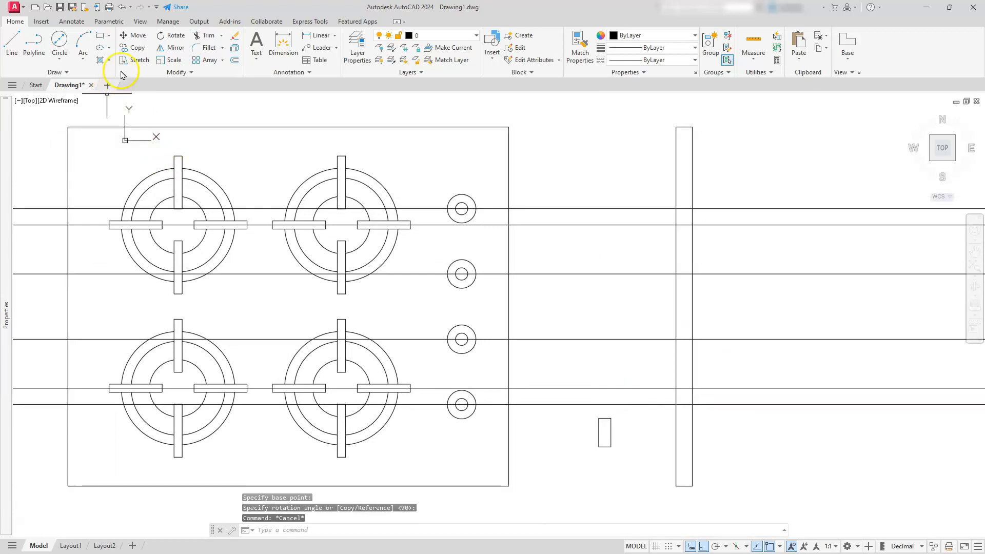
left_click(131, 47)
left_click(616, 417)
left_click(591, 437)
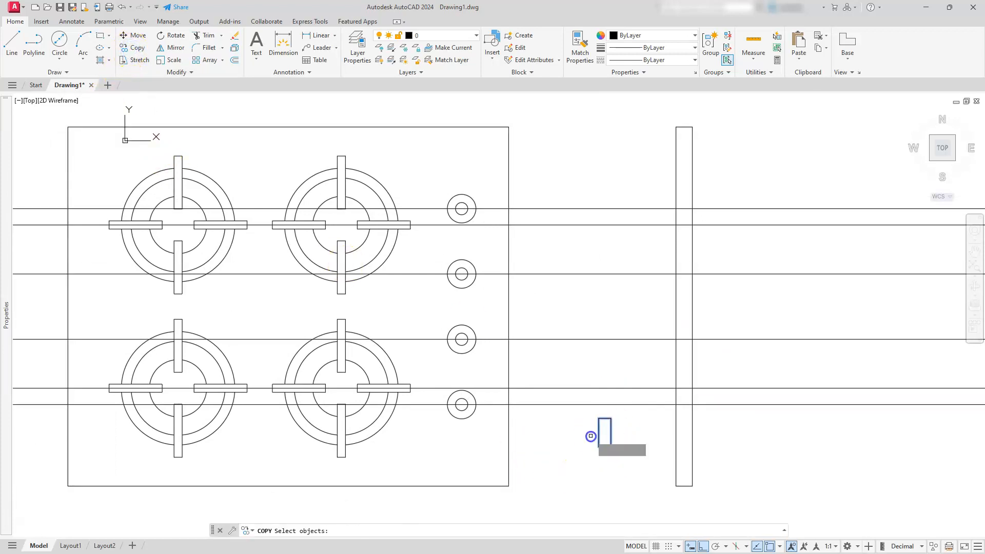
key("Return")
left_click(615, 436)
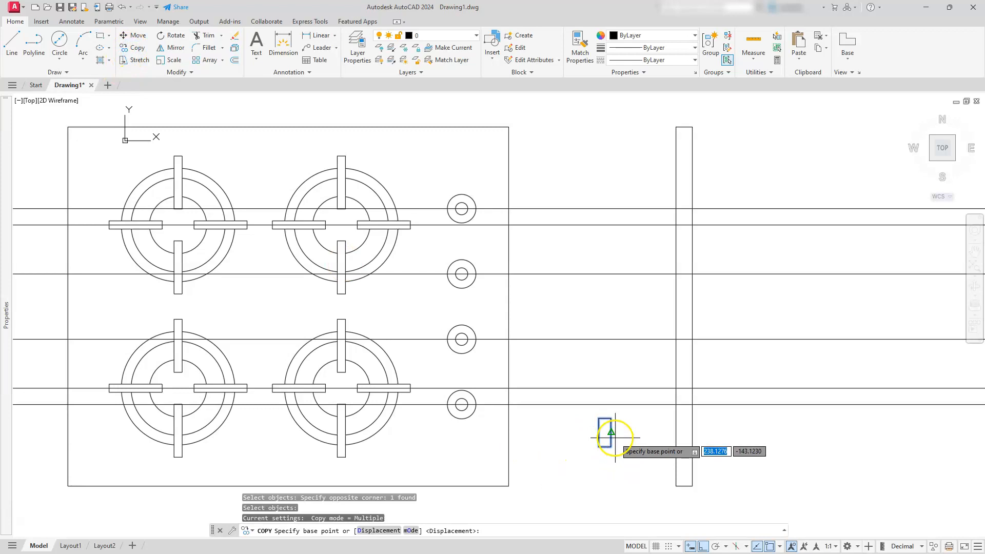
left_click(673, 404)
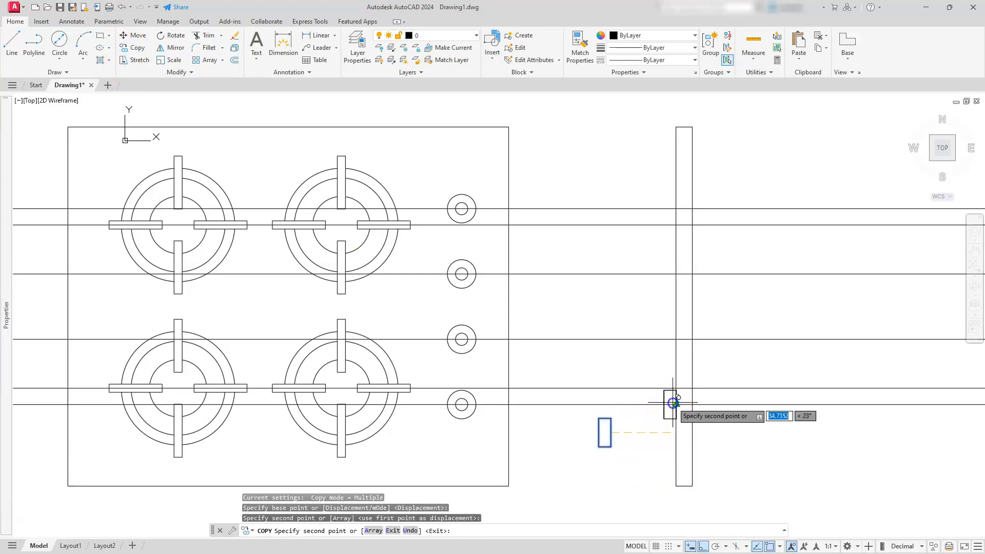
left_click(675, 336)
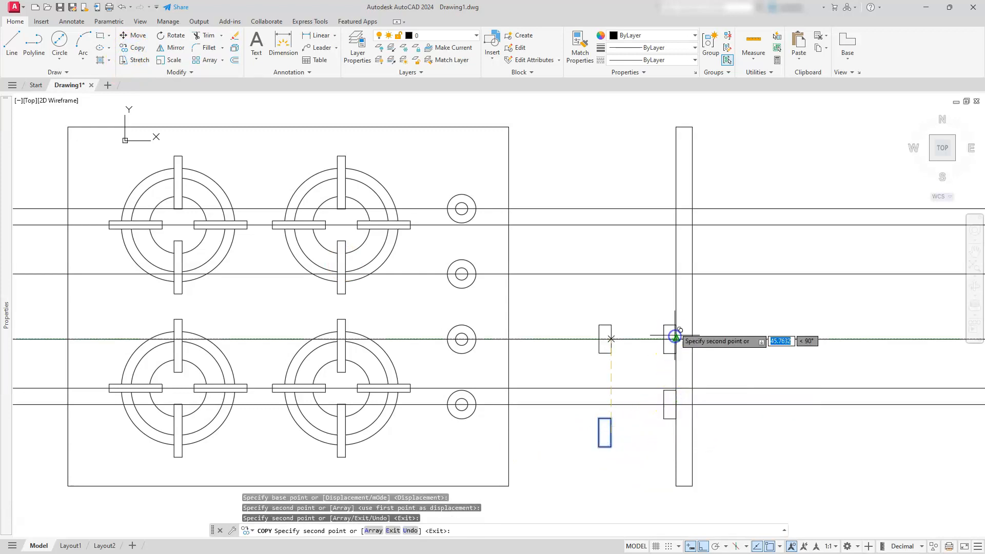
left_click(677, 274)
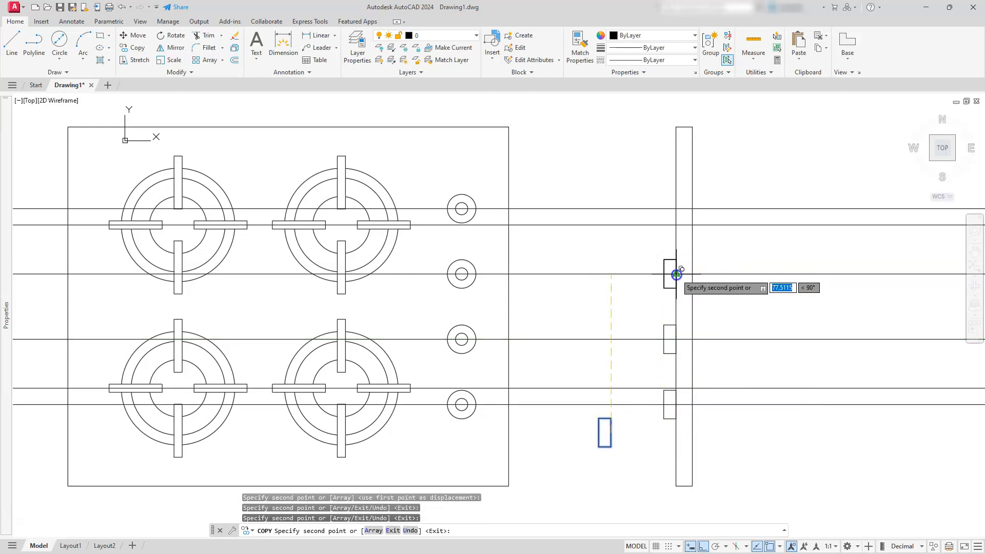
left_click(675, 211)
key("Escape")
key("Escape")
key("Escape")
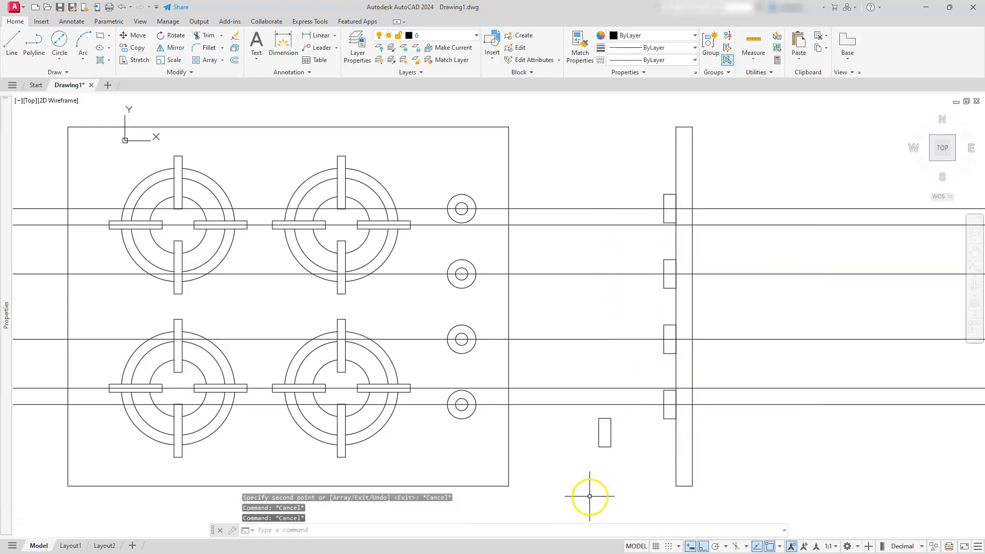
Delete the spare upright knob block between the plan and the side view.
left_click(621, 458)
left_click(588, 434)
key("Delete")
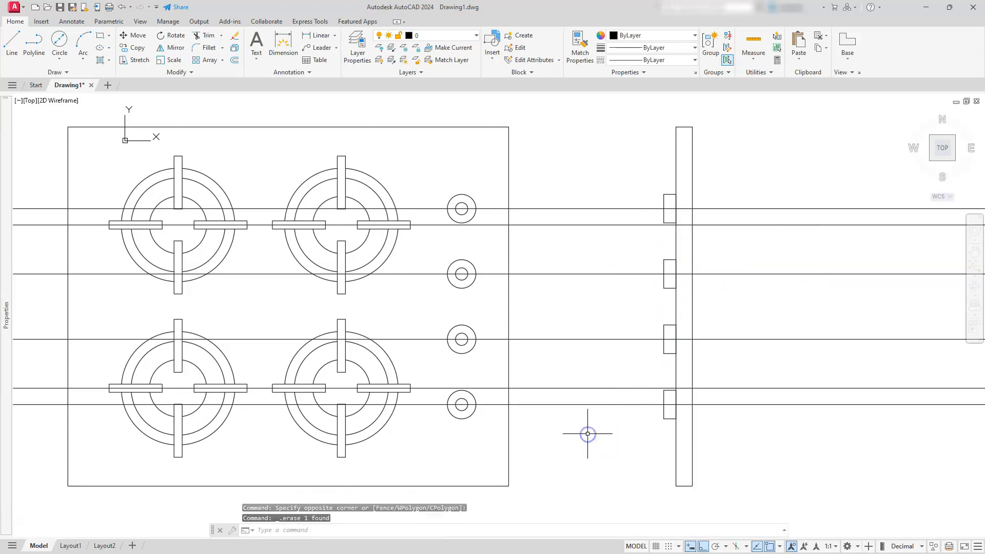
Rotate the loose burner side-view block by 90 degrees about a point just above it.
scroll(588, 434, "down", 3)
middle_click_drag(609, 471, 522, 330)
scroll(604, 325, "up", 2)
scroll(604, 325, "up", 2)
left_click(704, 358)
left_click(636, 464)
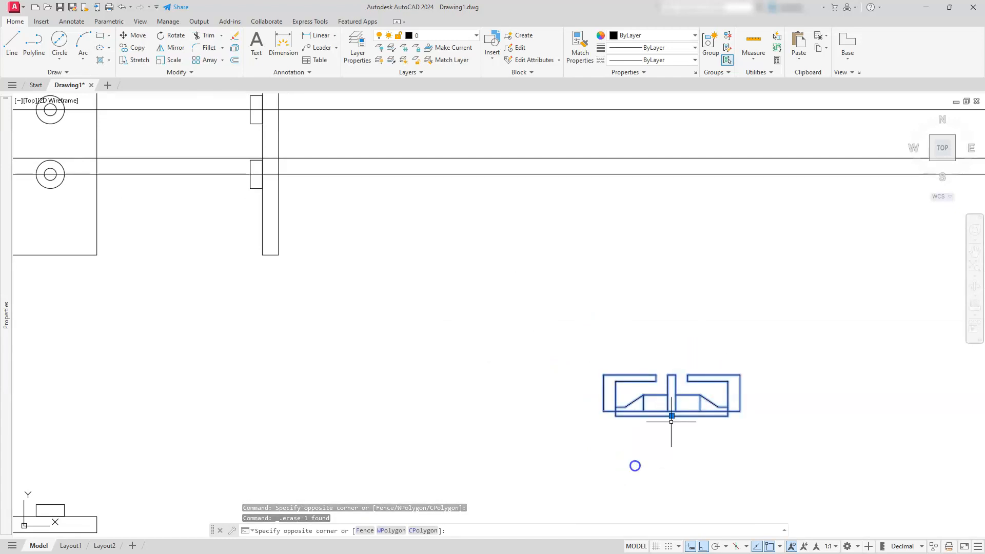
left_click(173, 37)
left_click(669, 351)
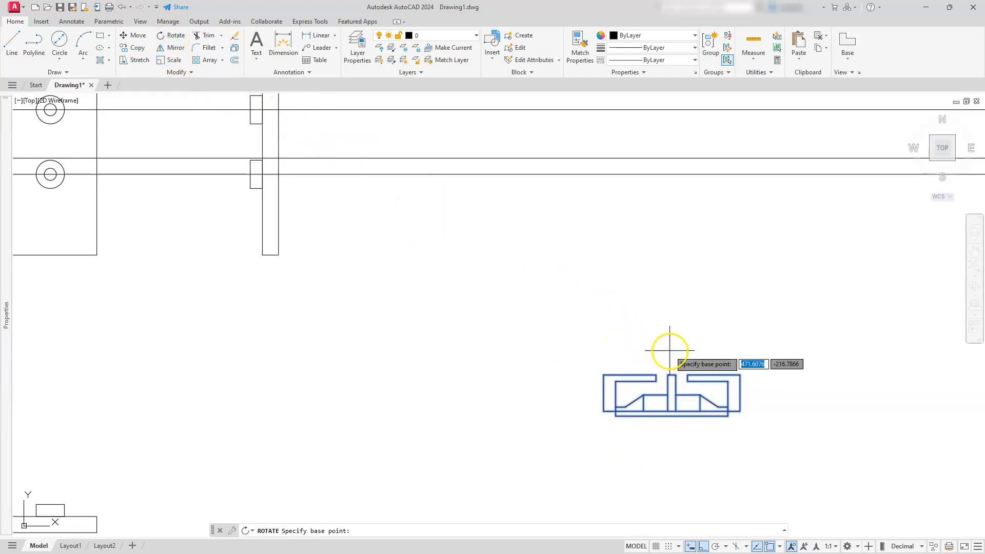
type("90")
key("Return")
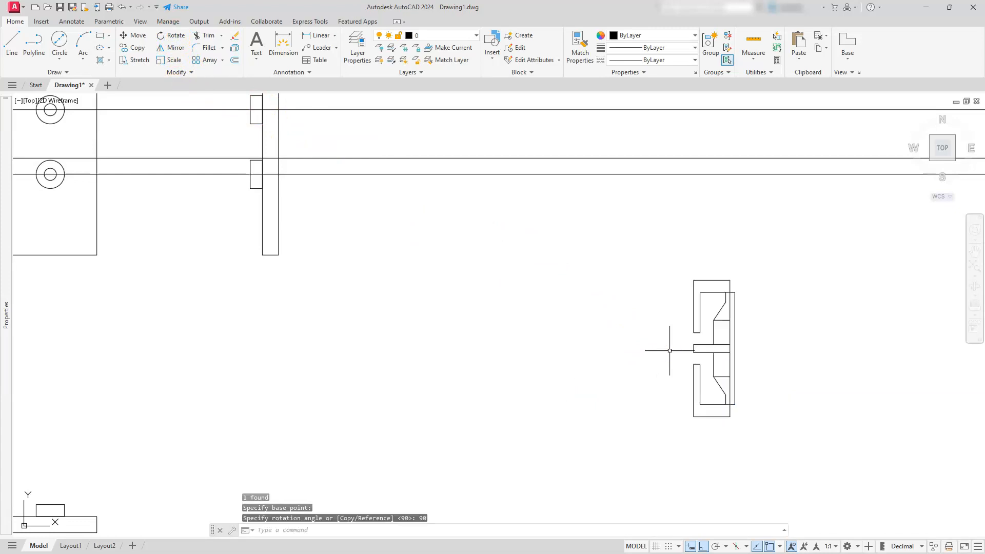
Copy the rotated burner block by its base-edge midpoint to where the lower burner line meets the side-view rectangle's left edge.
left_click(708, 404)
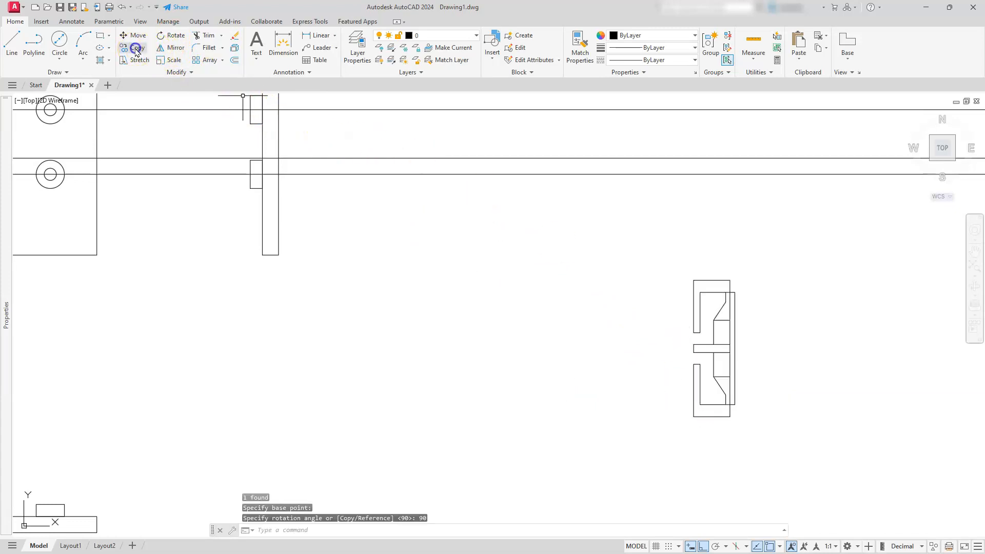
left_click(854, 354)
left_click(661, 425)
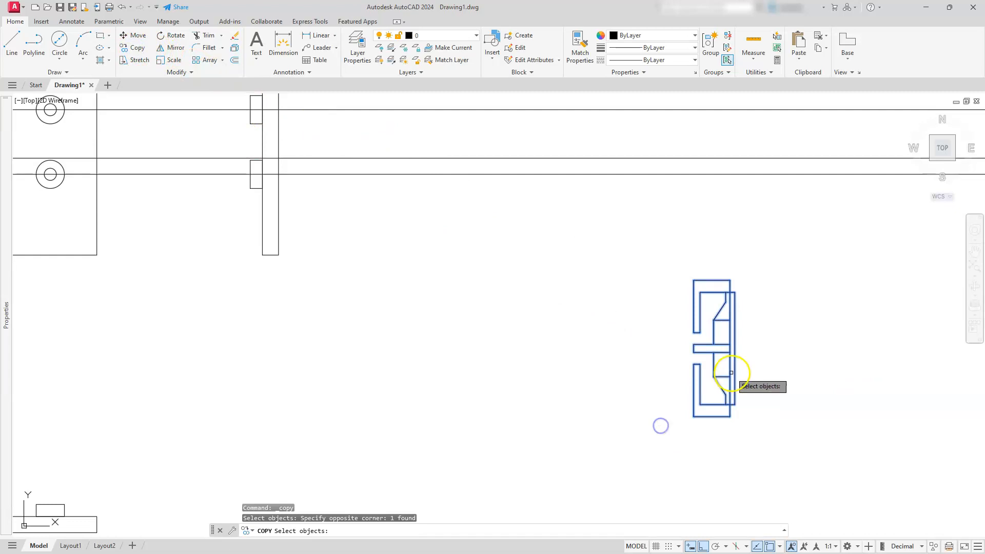
key("Return")
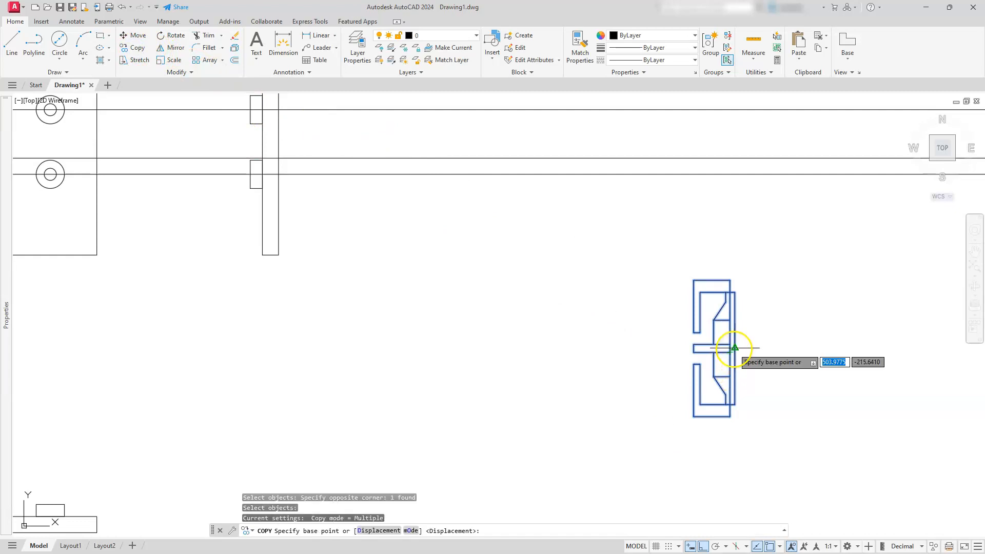
left_click(735, 348)
middle_click_drag(526, 328, 629, 426)
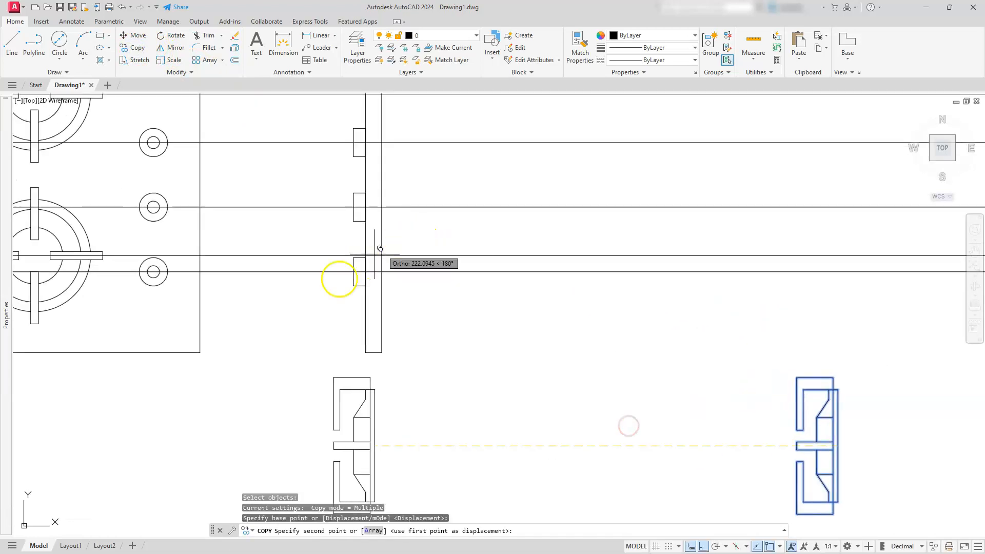
scroll(339, 277, "up", 4)
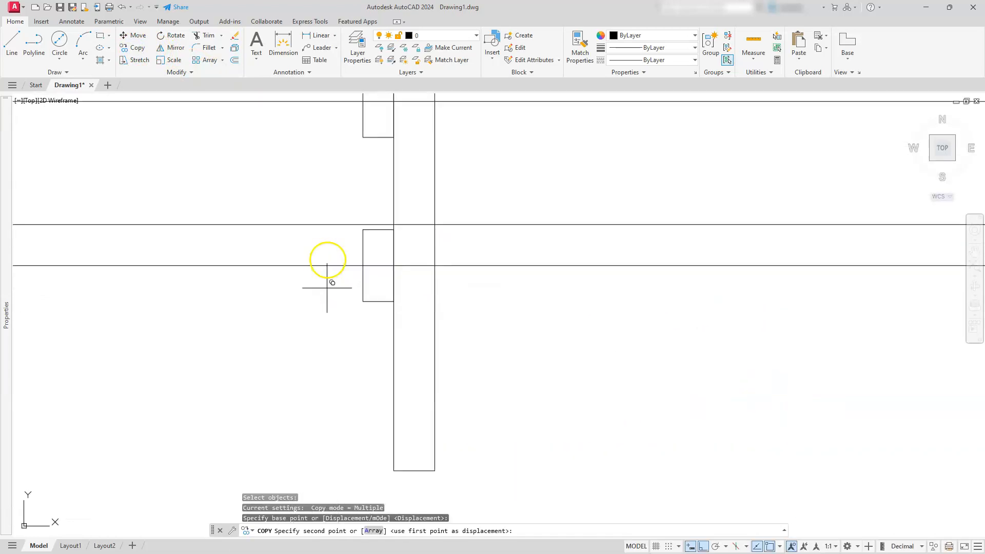
left_click(399, 221)
Place another burner block copy where the upper burner line meets the rectangle's left edge, undoing any misplaced copy.
mouse_move(398, 221)
middle_mouse_down()
mouse_move(466, 257)
mouse_move(623, 516)
mouse_move(613, 315)
mouse_move(611, 487)
middle_mouse_up()
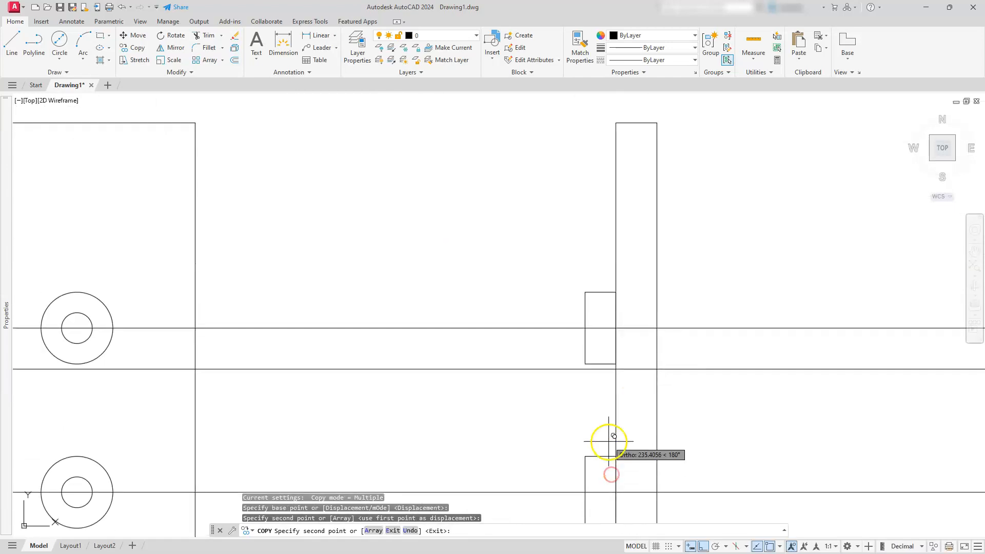
left_click(616, 364)
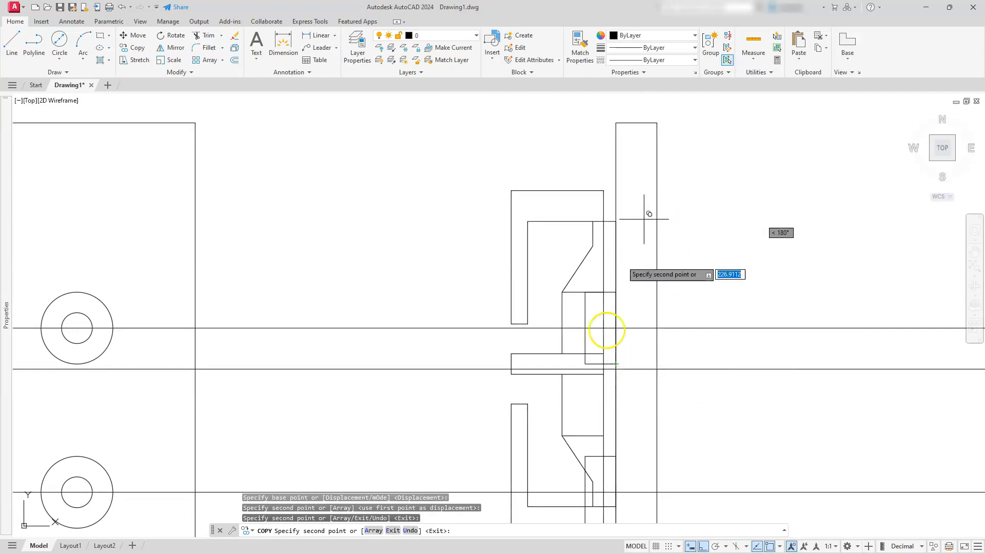
left_click(410, 531)
scroll(446, 285, "down", 5)
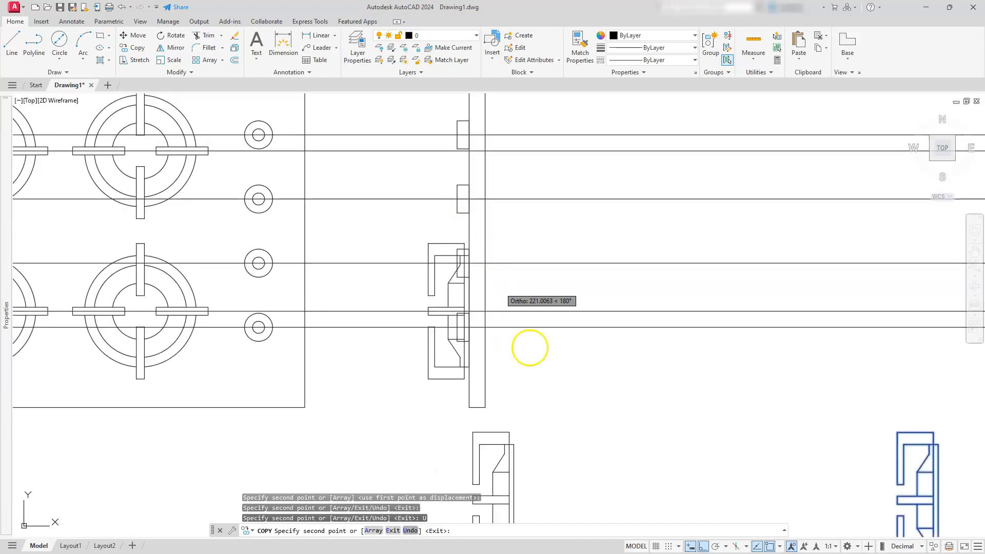
scroll(455, 143, "up", 5)
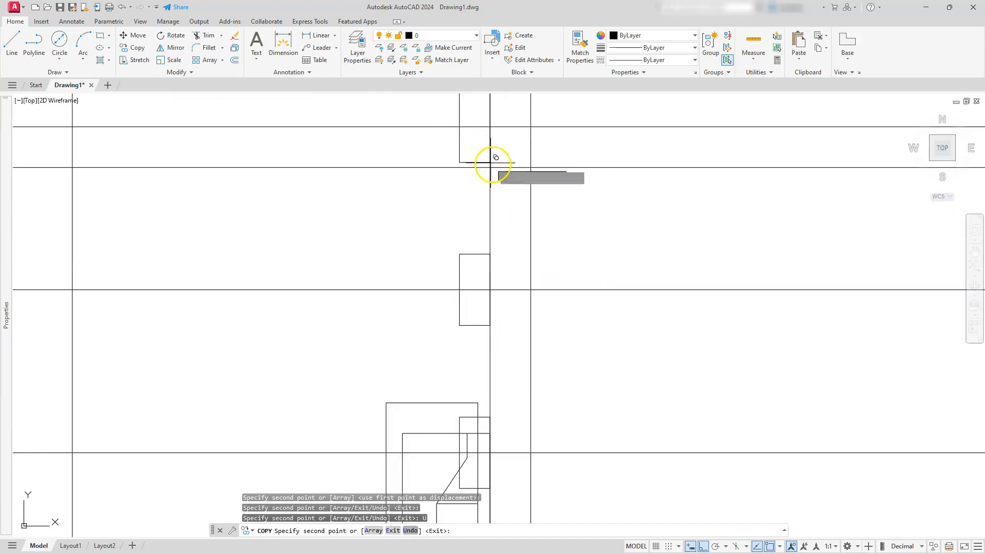
left_click(491, 167)
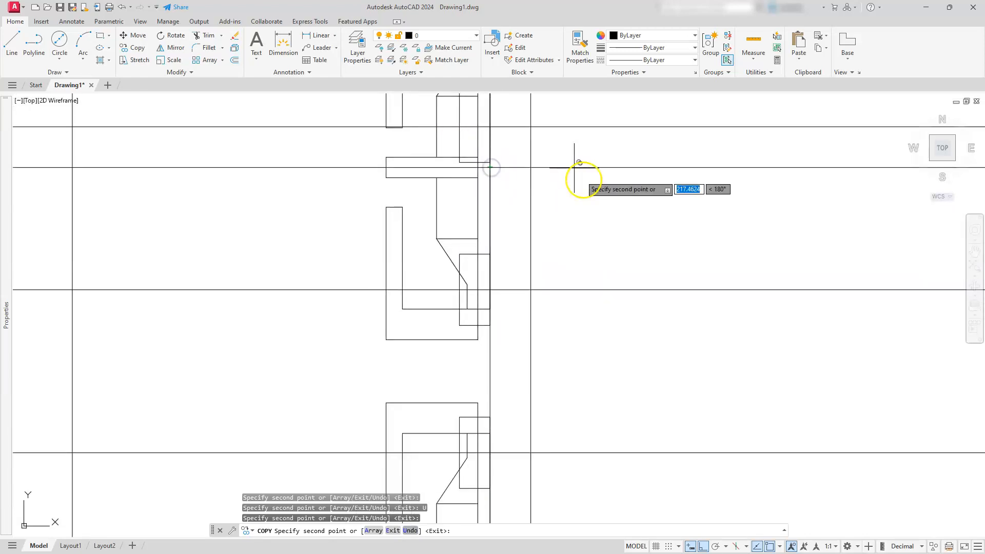
scroll(594, 209, "down", 4)
key("Escape")
key("Escape")
key("Escape")
key("Escape")
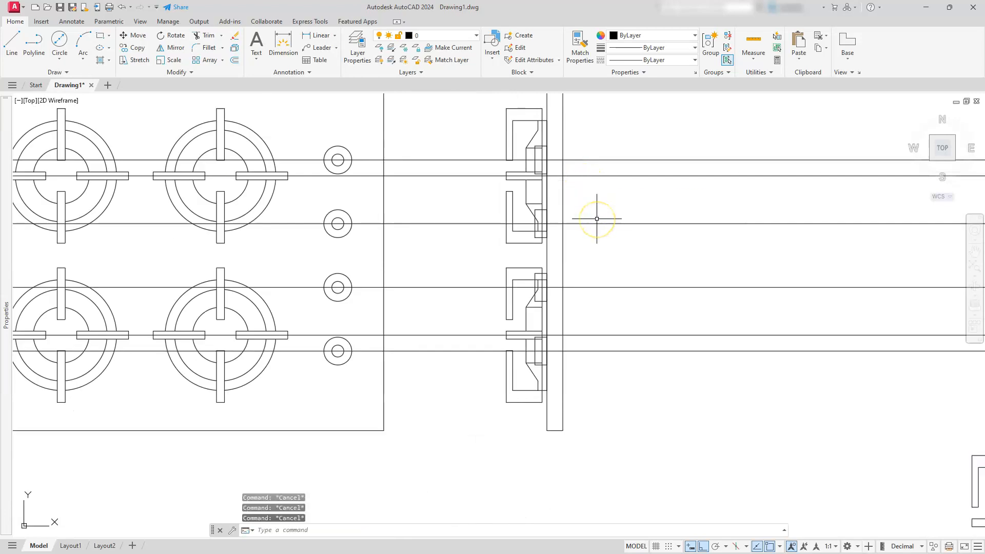
Delete the six horizontal construction lines running through the plan and side view.
scroll(596, 218, "down", 5)
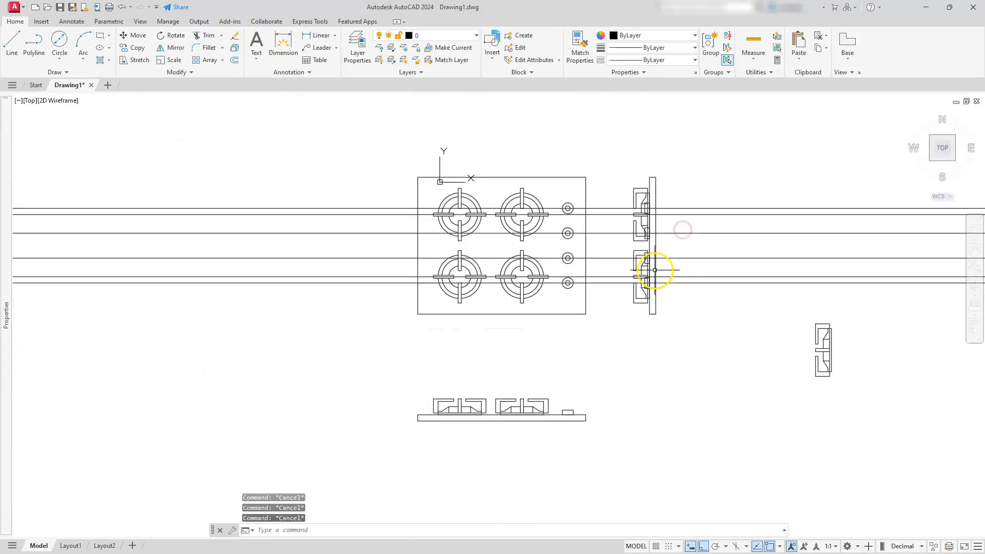
left_click(716, 155)
left_click(667, 332)
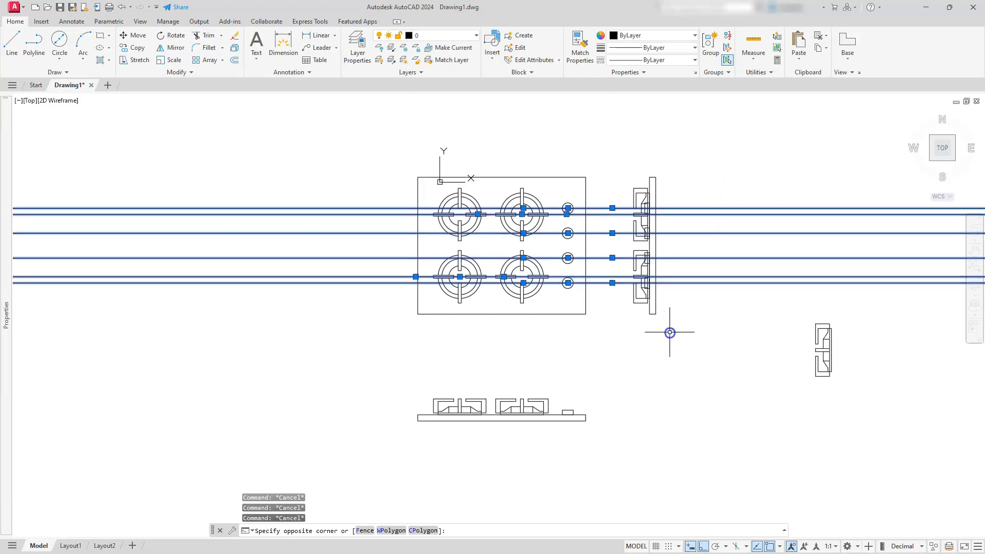
key("Delete")
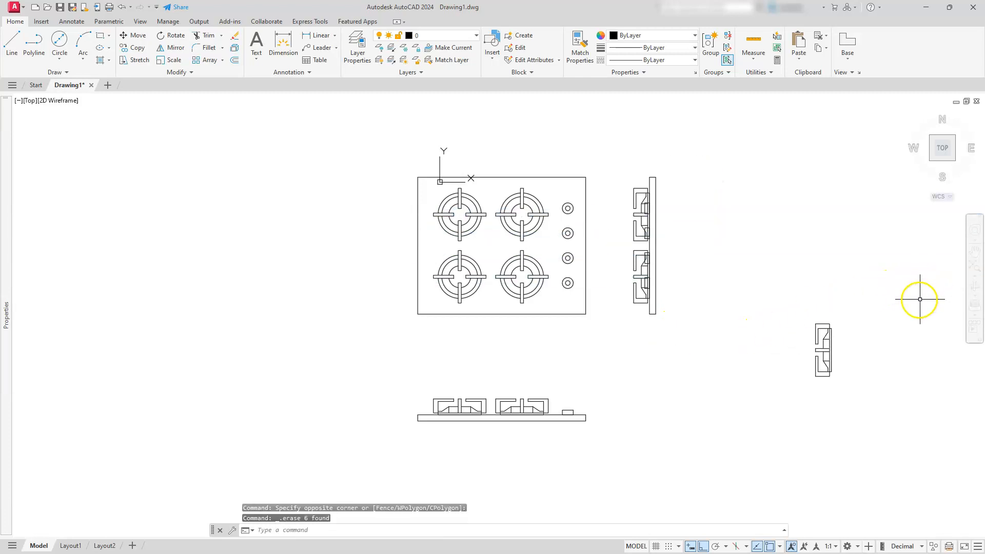
Delete the spare rotated burner block to the right of the side view.
left_click(886, 296)
left_click(812, 389)
key("Delete")
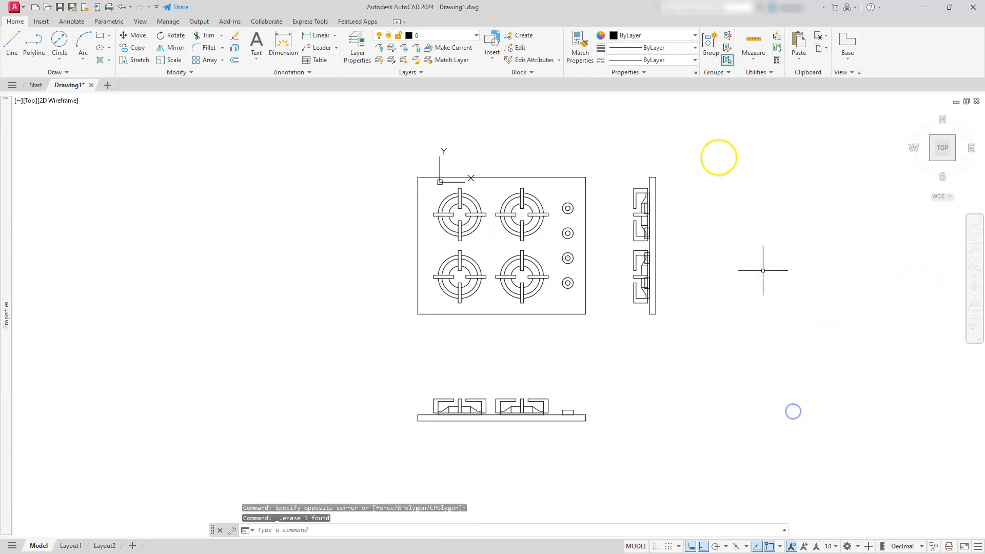
Rotate the complete side view by -90 degrees about the midpoint of its rectangle's right edge.
left_click(701, 124)
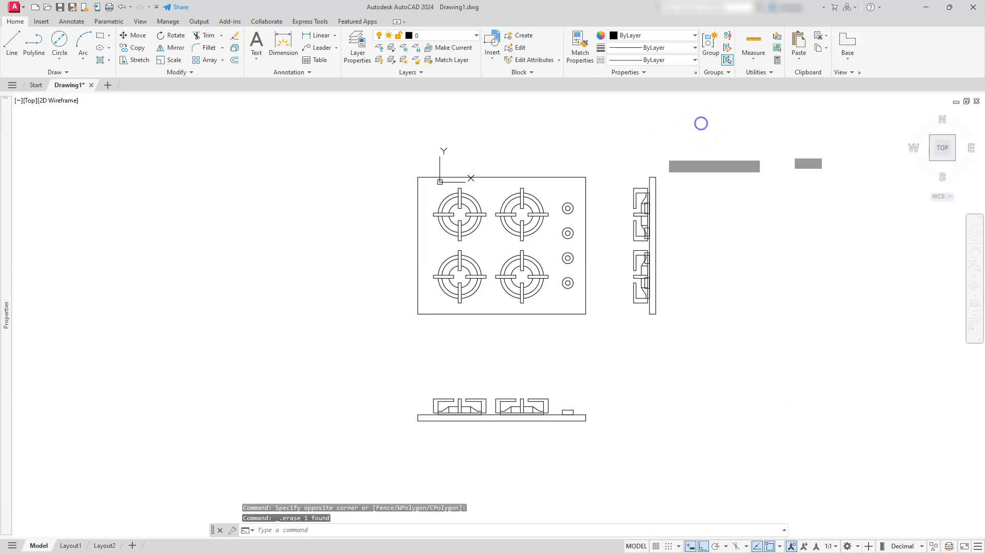
left_click(621, 343)
left_click(171, 35)
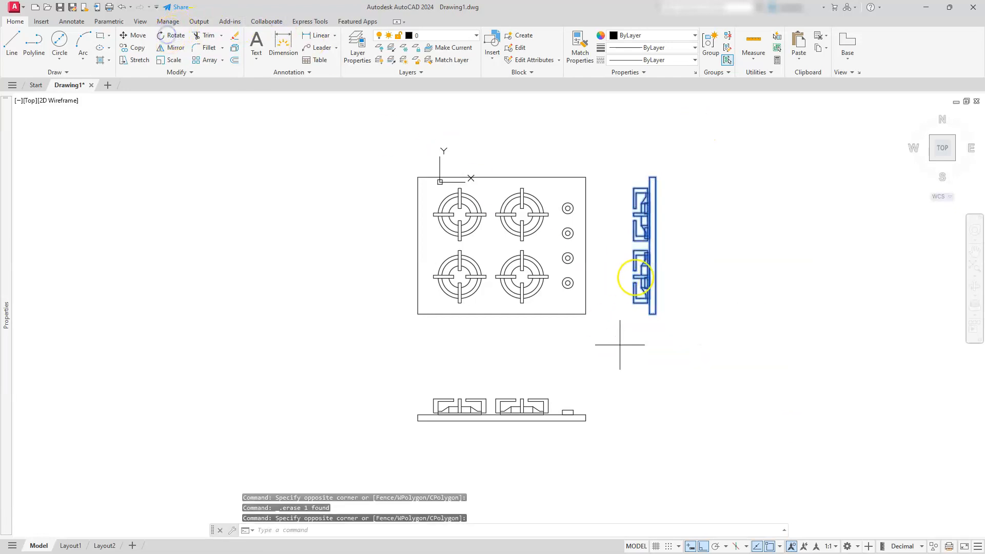
left_click(656, 239)
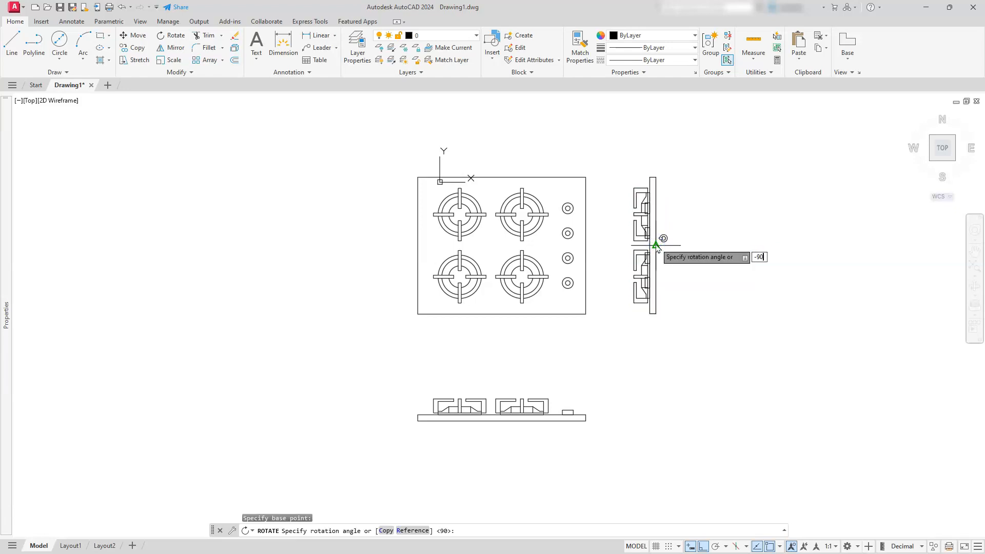
type("-90")
key("Return")
key("Escape")
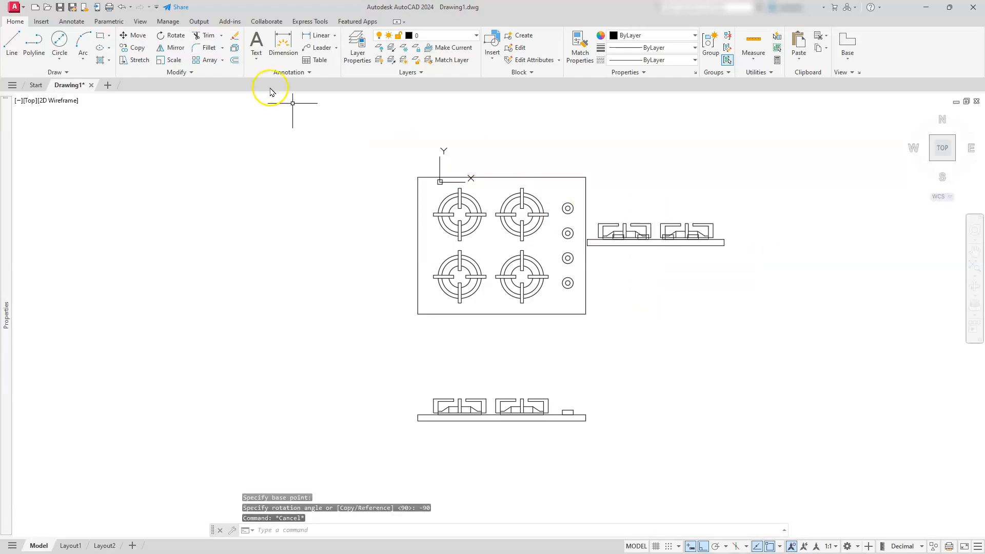
Move the side view so its plate's lower-left corner meets the lower-right corner of the front view's plate.
left_click(128, 37)
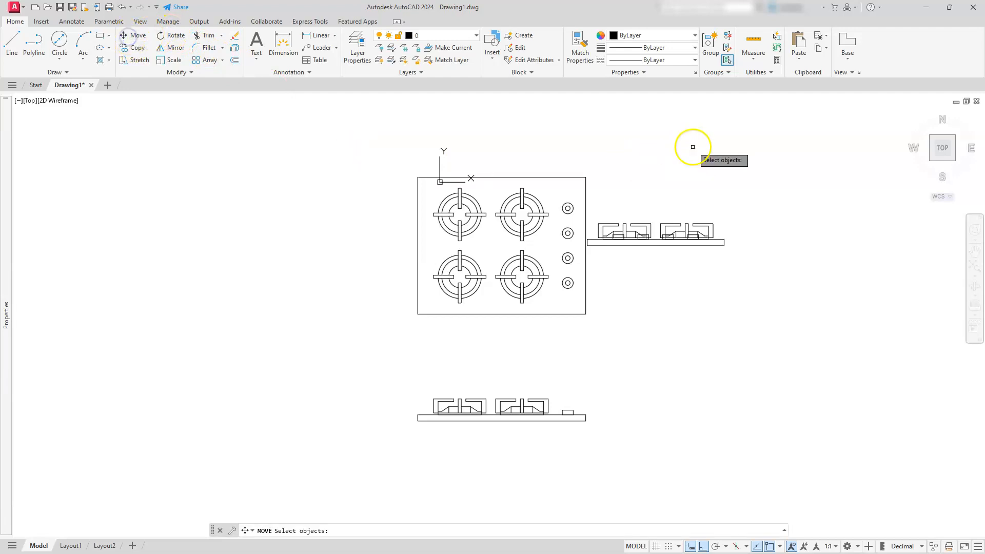
left_click(741, 168)
left_click(592, 298)
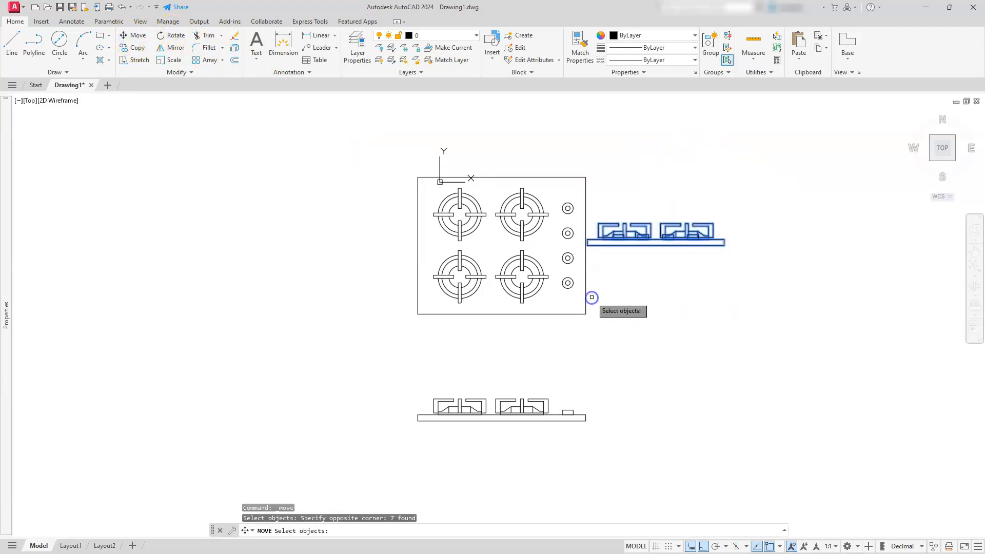
key("Return")
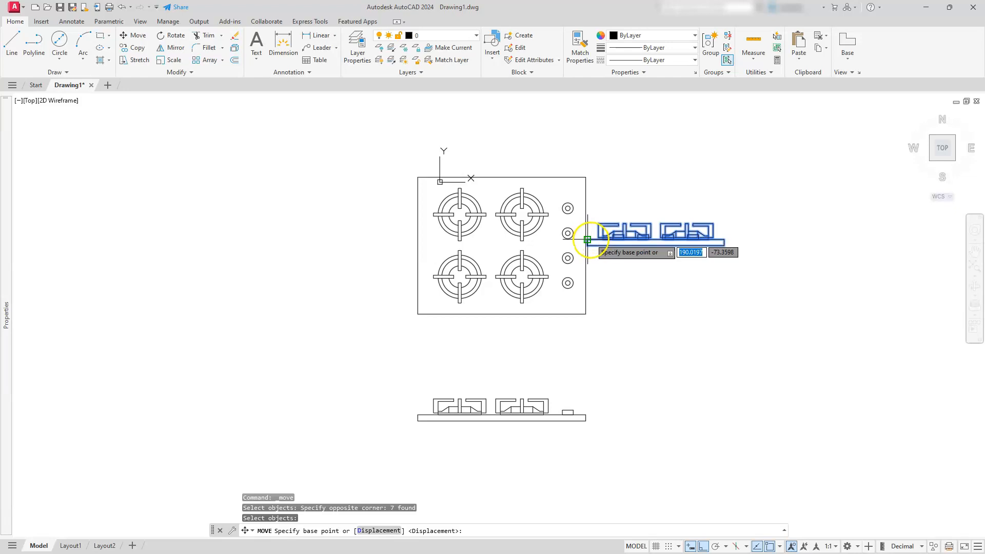
left_click(587, 240)
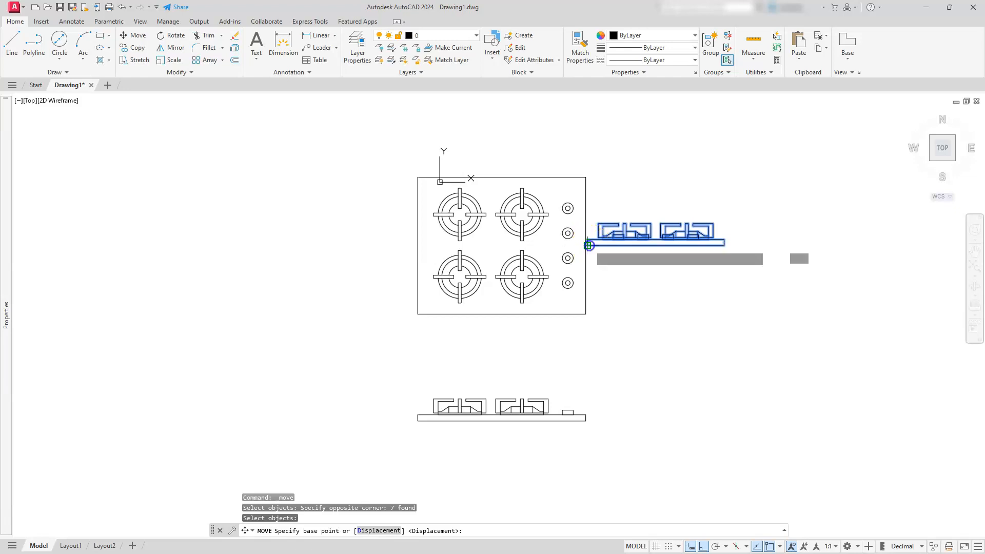
left_click(586, 421)
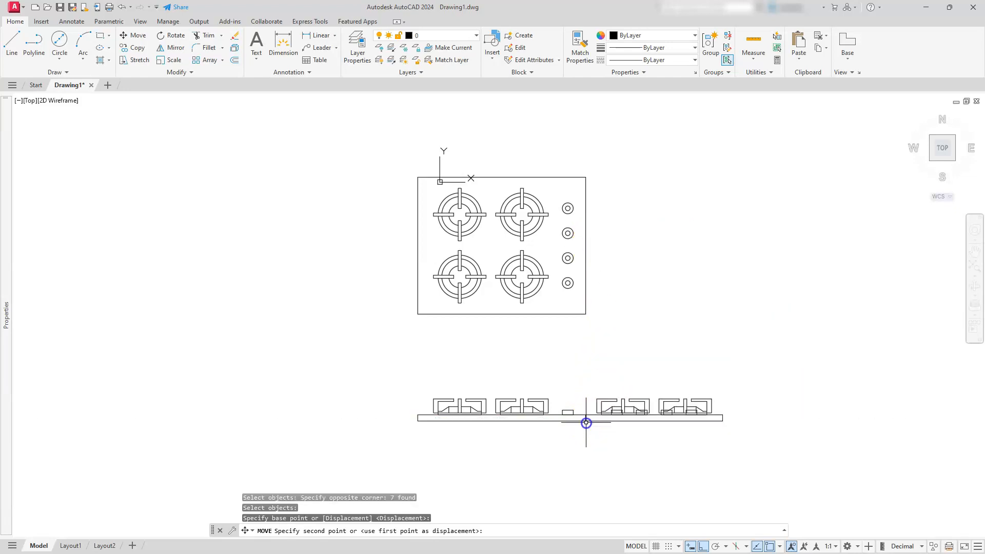
key("Escape")
key("Escape")
key("Escape")
key("space")
key("space")
left_click(608, 366)
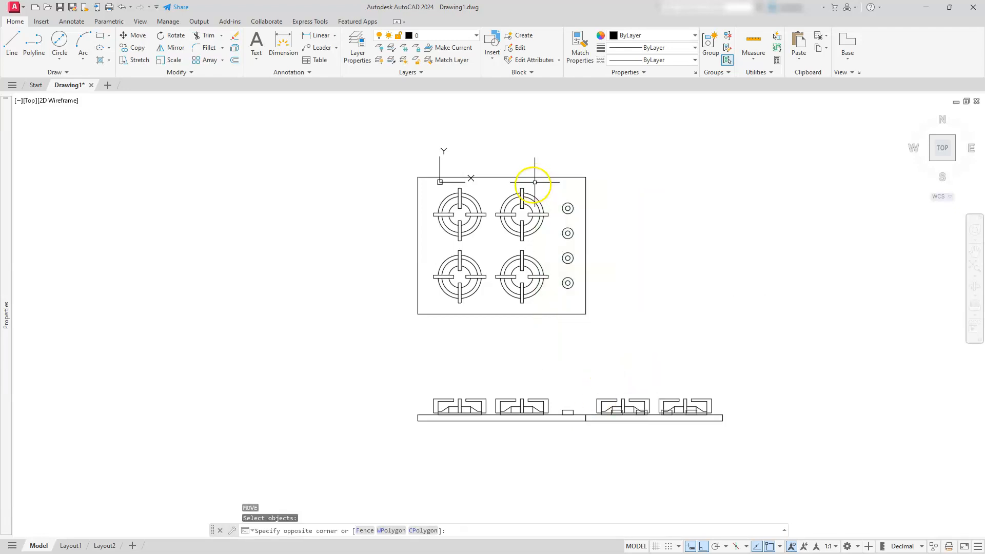
key("Escape")
key("Escape")
Move the side view horizontally to the right, separating it from the front view while keeping both plates level.
left_click(140, 40)
left_click(766, 336)
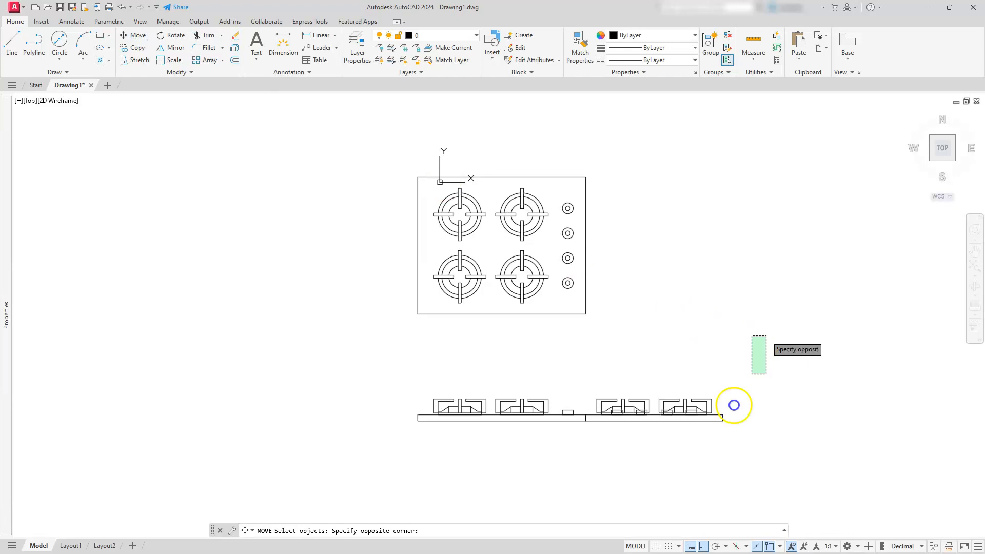
left_click(604, 482)
key("space")
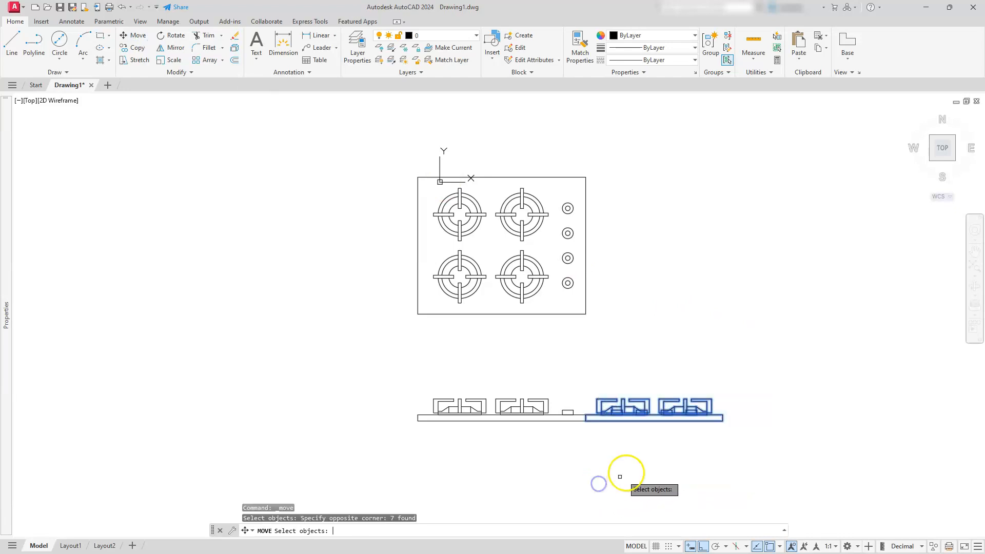
left_click(626, 470)
left_click(696, 471)
key("Escape")
key("Escape")
key("space")
key("Escape")
key("Escape")
Explode the six burner and knob blocks standing on the side view's plate.
scroll(716, 405, "up", 6)
mouse_move(749, 464)
middle_mouse_down()
mouse_move(664, 409)
mouse_move(521, 341)
middle_mouse_up()
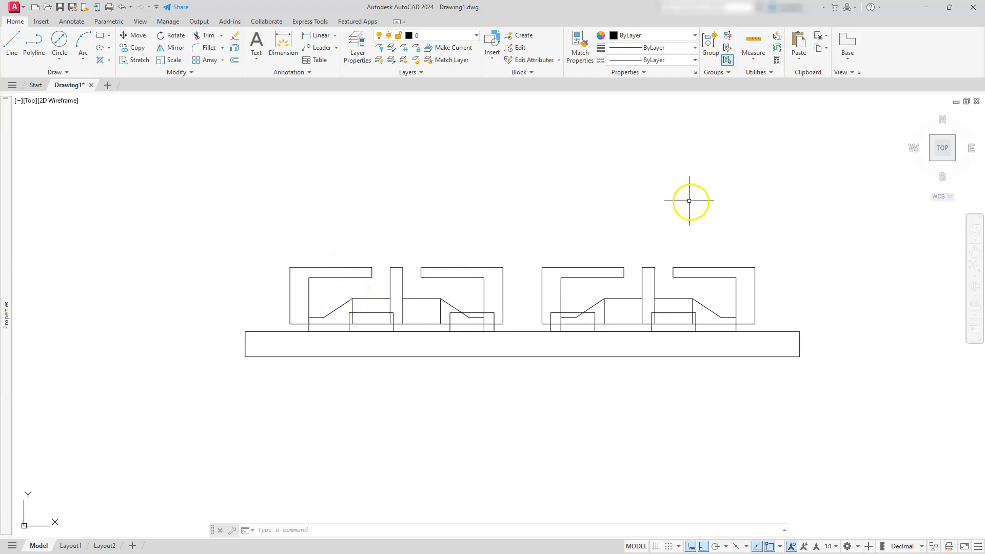
left_click(714, 228)
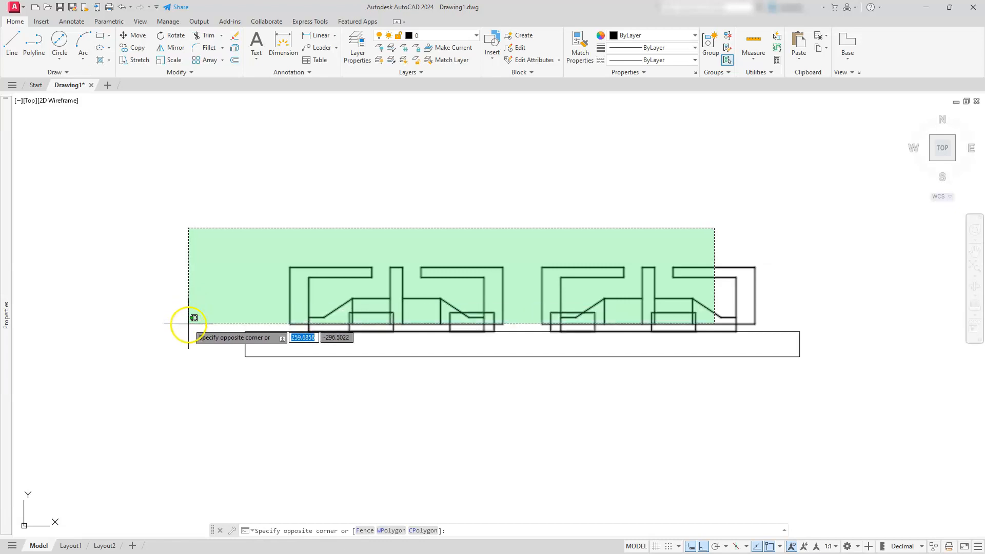
left_click(189, 327)
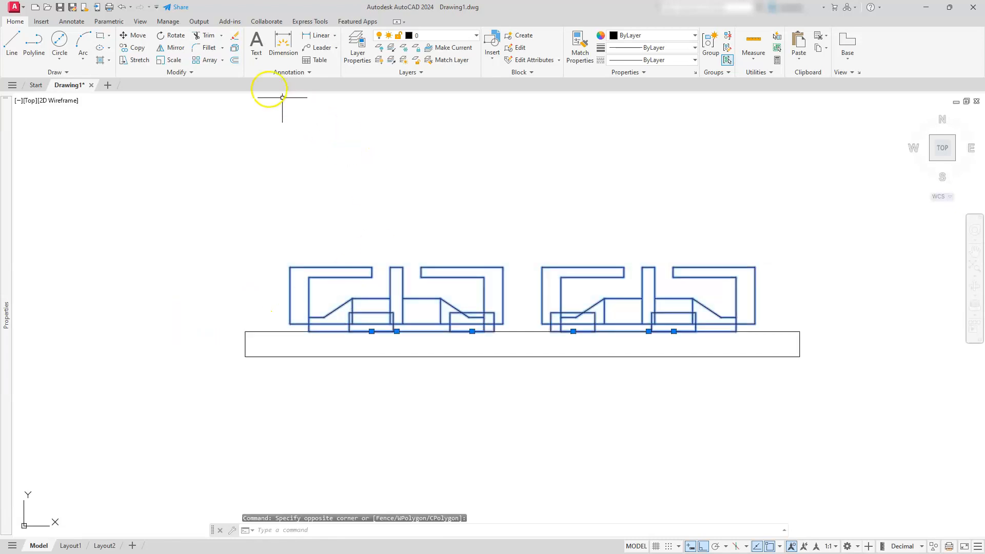
left_click(234, 49)
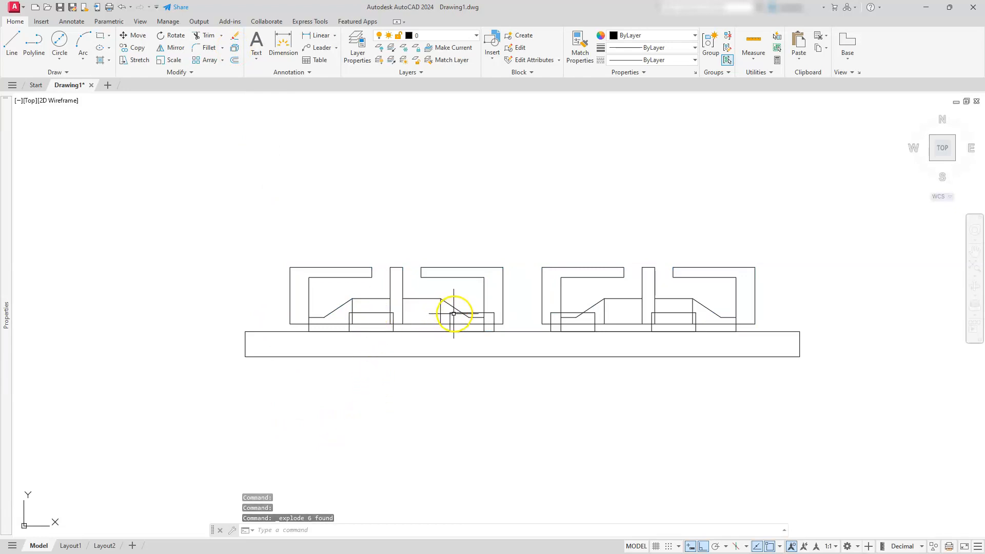
key("Escape")
Use EXTRIM to trim the burner lines inside the two left knob rectangles of the side view.
type("extrim")
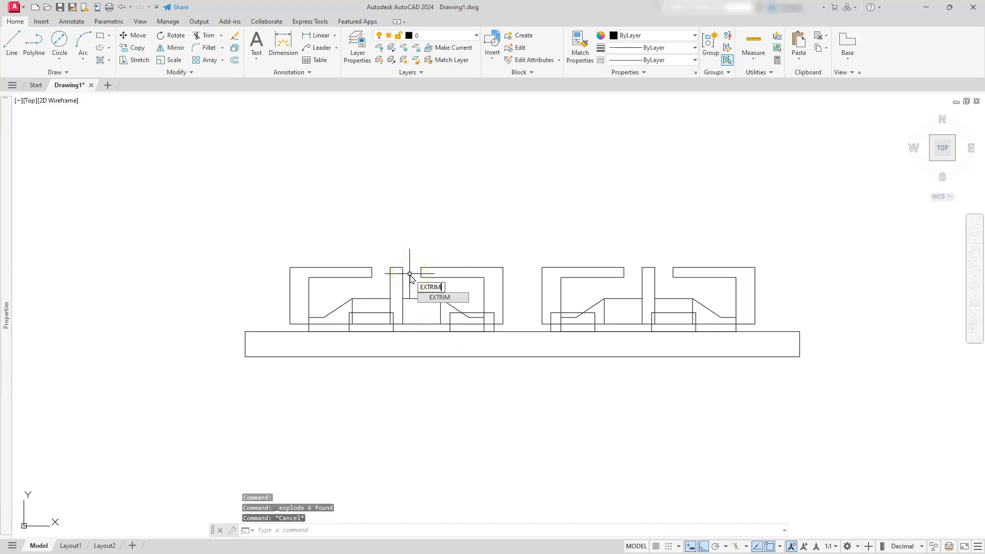
key("Return")
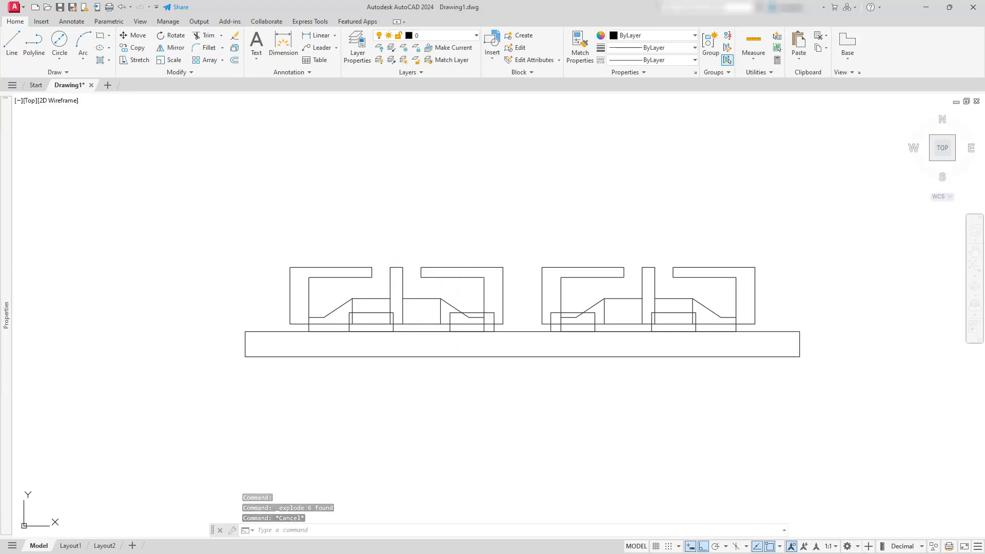
left_click(374, 312)
left_click(374, 321)
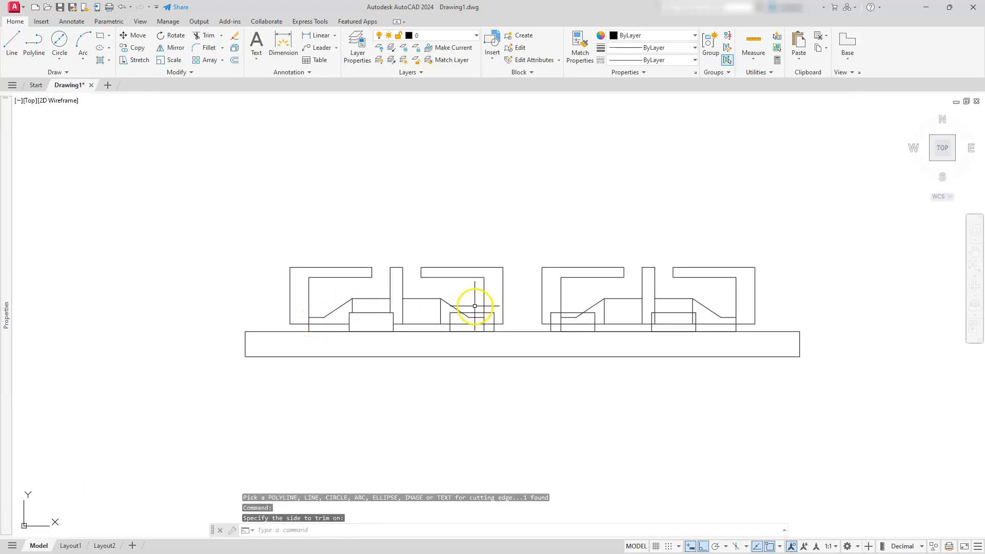
key("Return")
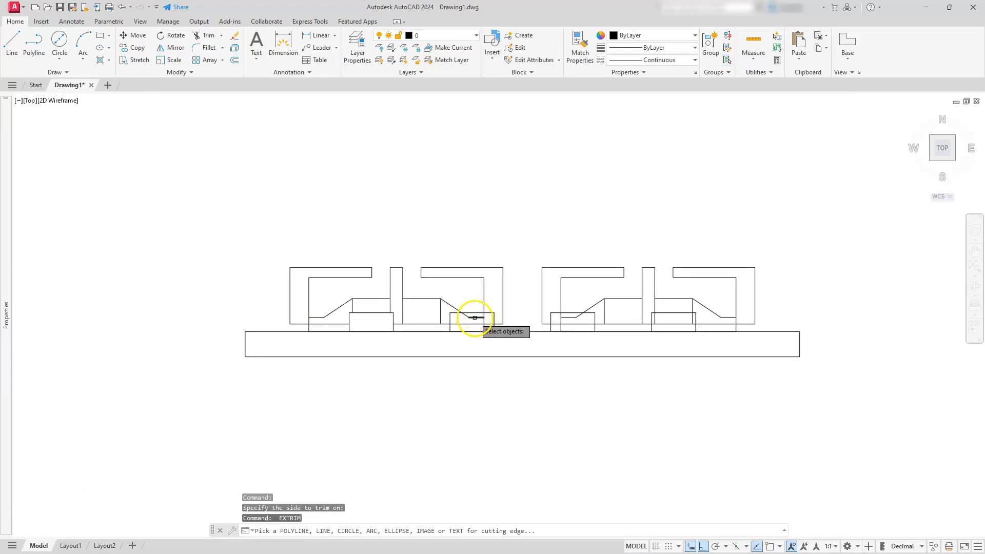
left_click(474, 313)
left_click(475, 322)
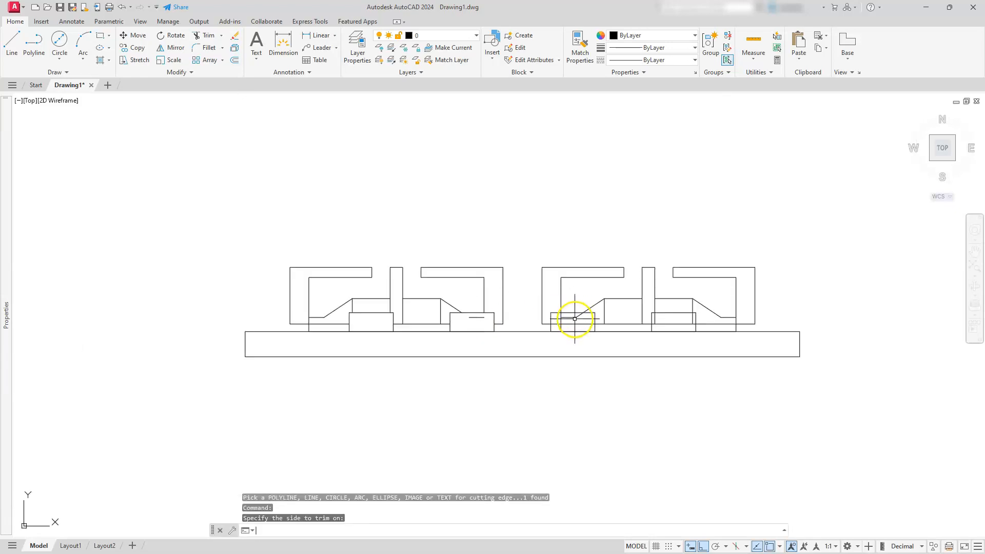
Trim the burner lines inside the side view's two right knob rectangles with EXTRIM.
key("Return")
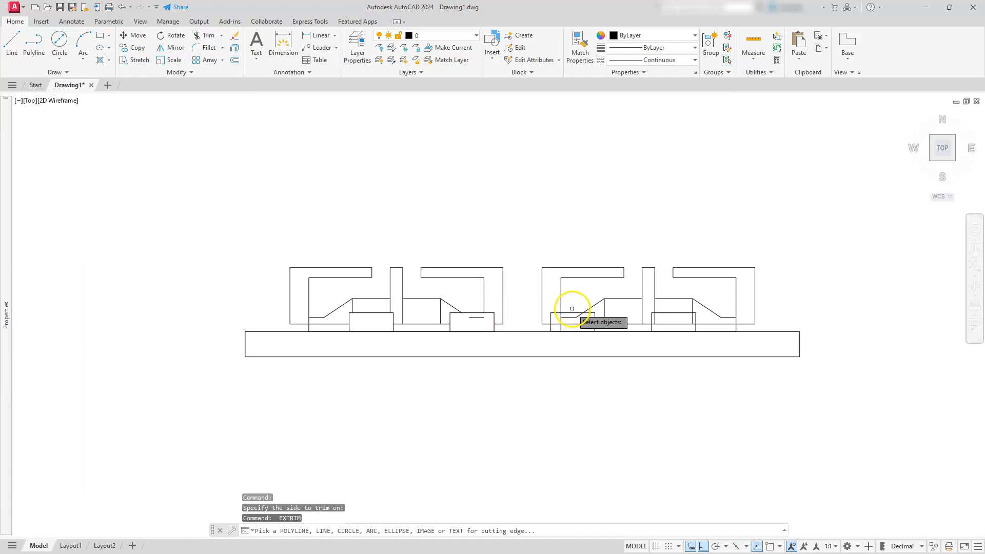
left_click(573, 313)
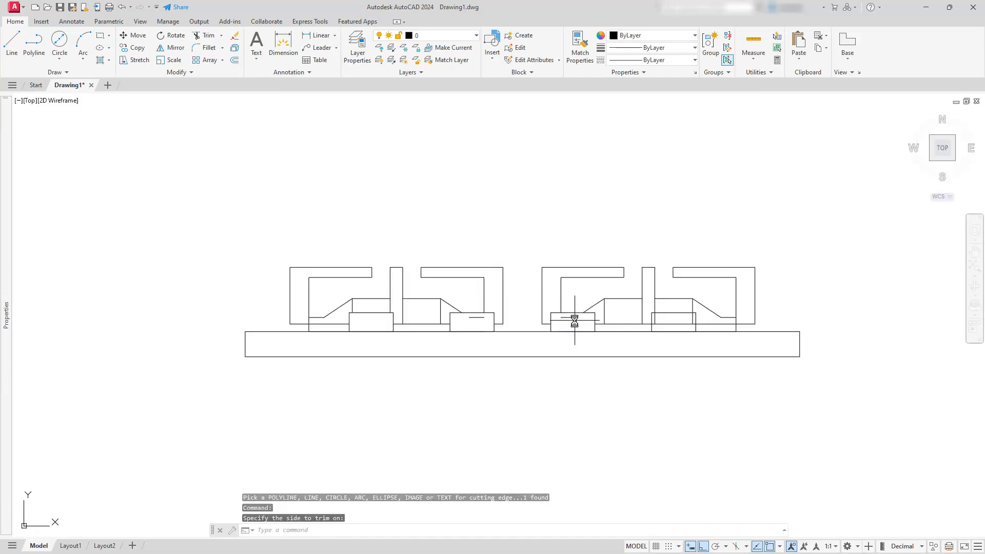
key("Return")
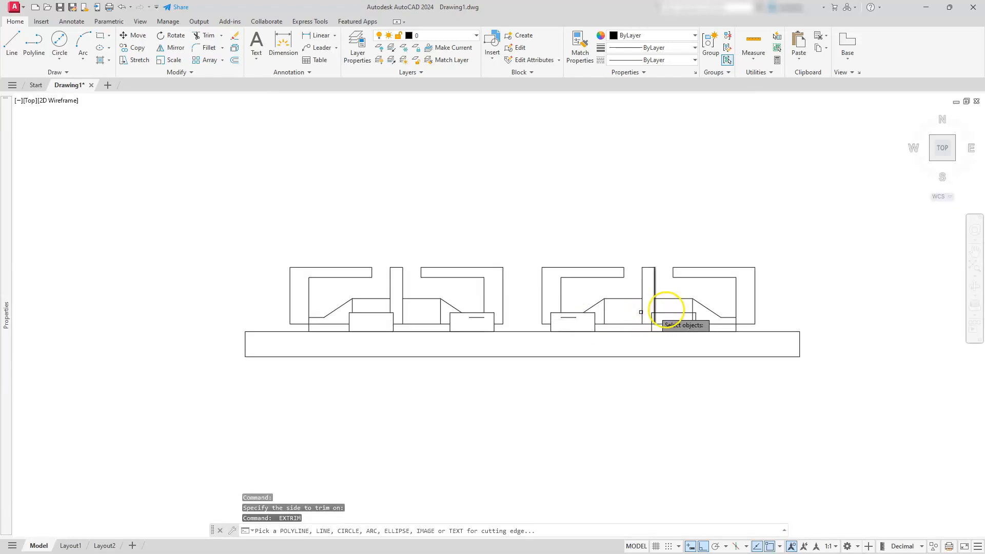
left_click(670, 313)
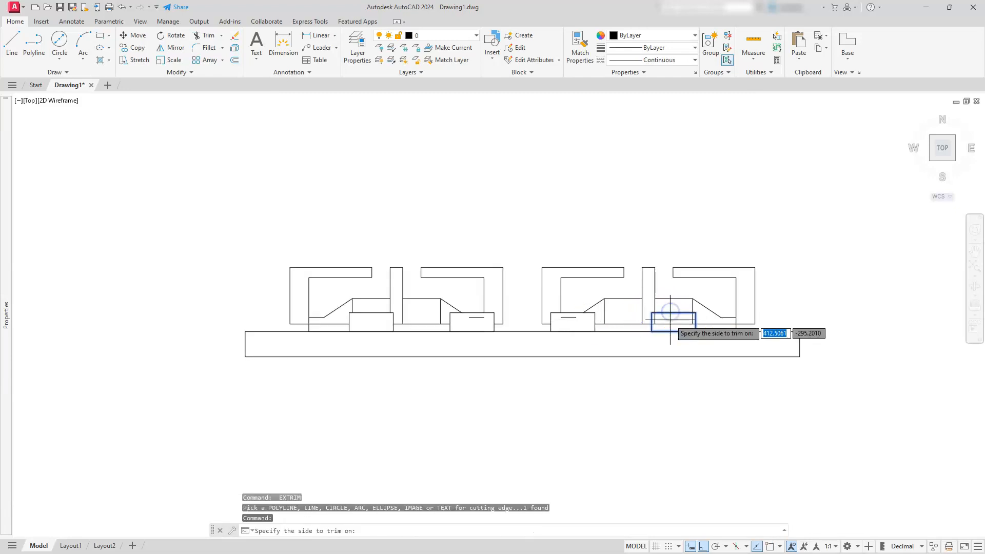
left_click(669, 321)
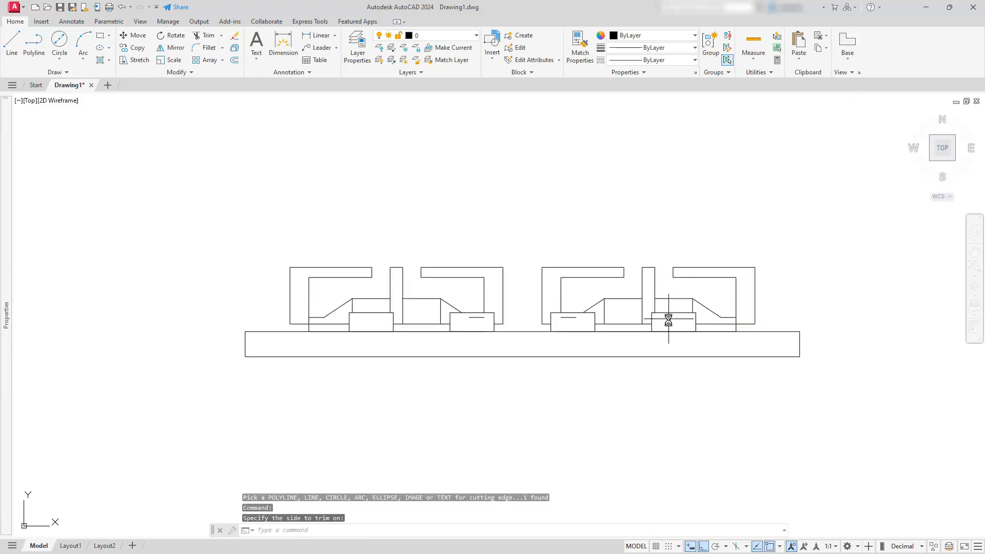
Delete the two short leftover horizontal lines inside the middle two knob rectangles.
scroll(468, 336, "up", 4)
key("Escape")
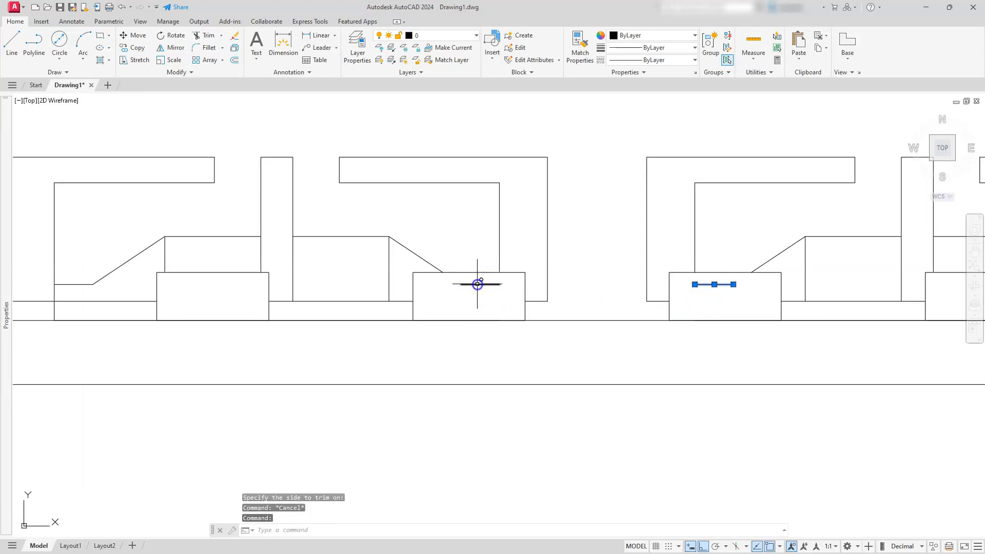
key("Delete")
scroll(478, 284, "down", 5)
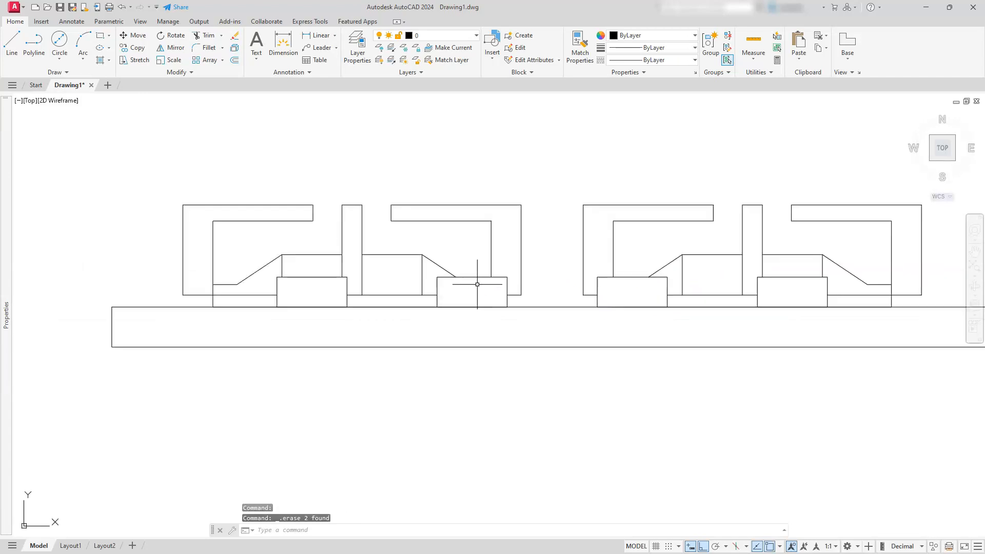
mouse_move(460, 291)
middle_mouse_down()
mouse_move(391, 321)
mouse_move(408, 340)
middle_mouse_up()
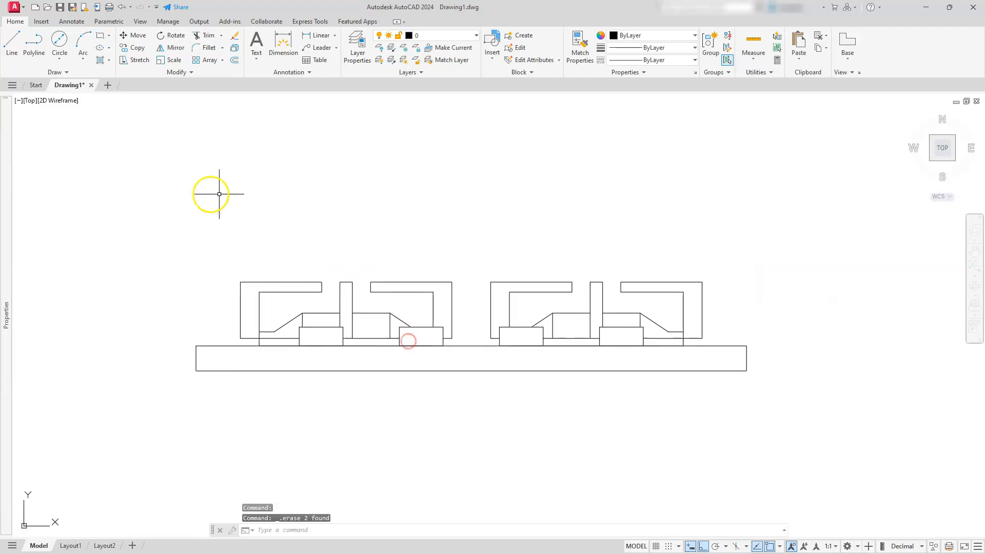
Hatch the four knob rectangles of the side view with the ANSI37 pattern, selecting the rectangles as boundary objects.
left_click(111, 61)
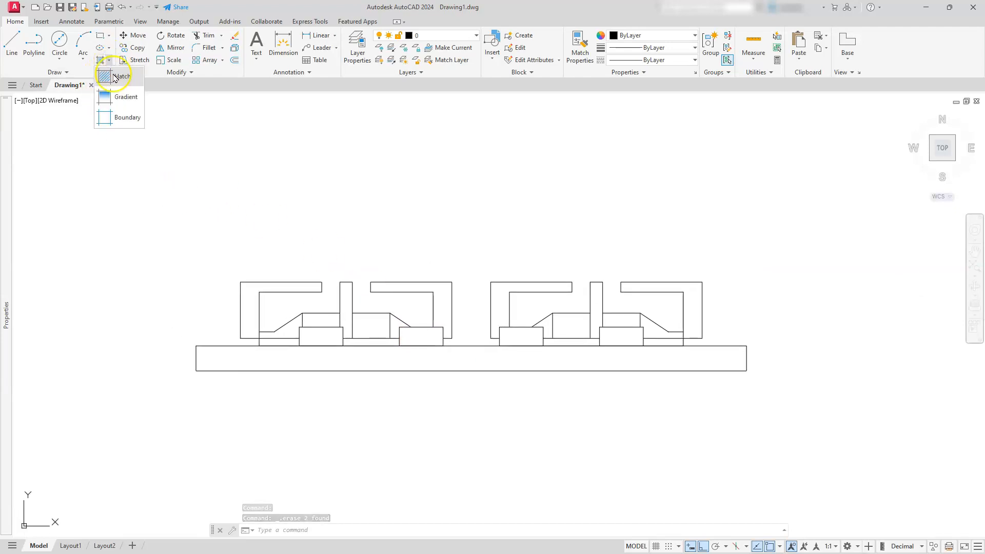
left_click(109, 78)
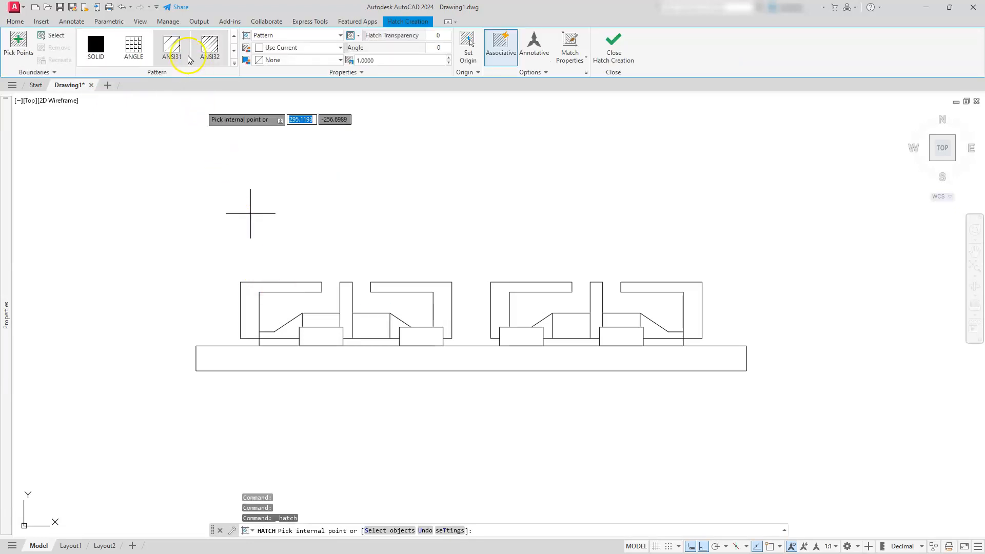
left_click(235, 50)
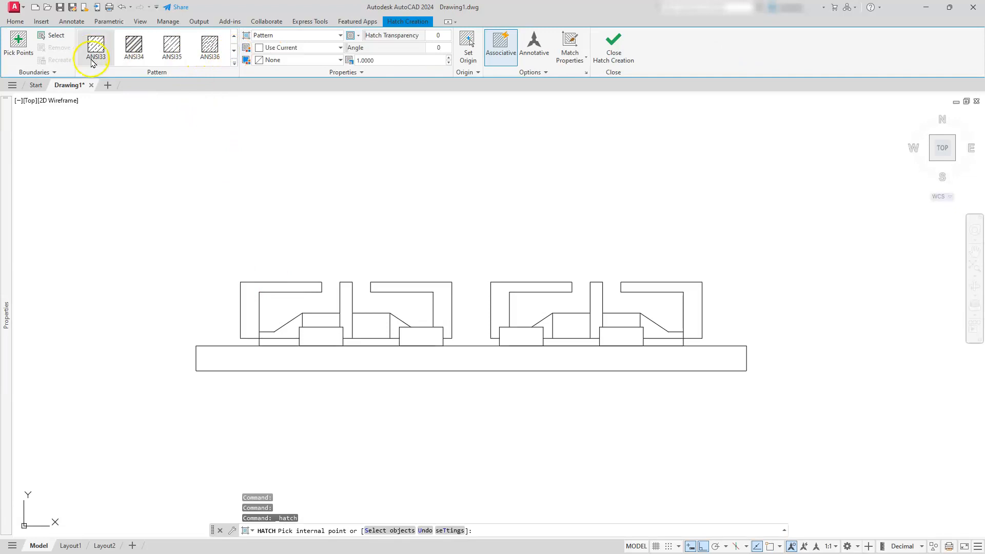
left_click(223, 50)
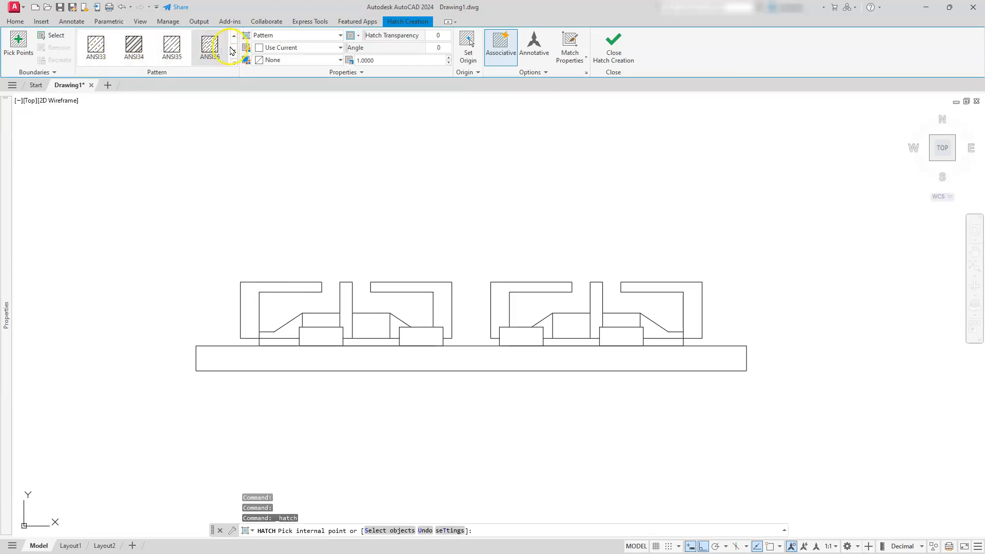
left_click(234, 52)
left_click(97, 59)
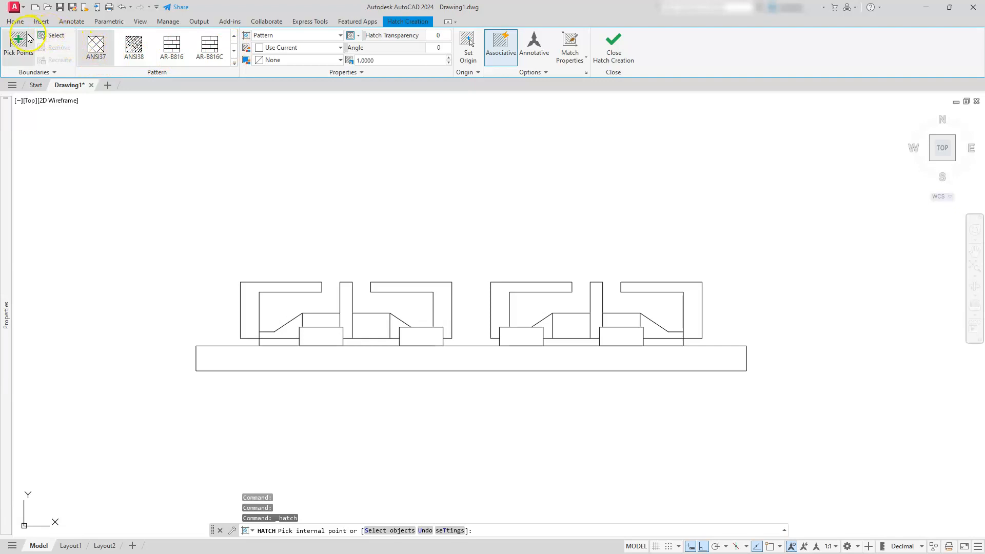
left_click(43, 36)
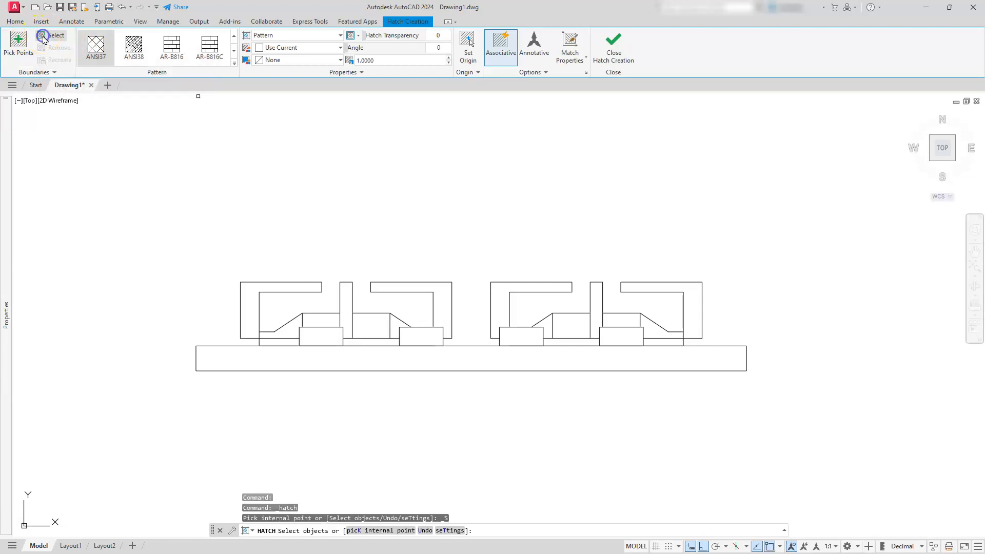
left_click(319, 329)
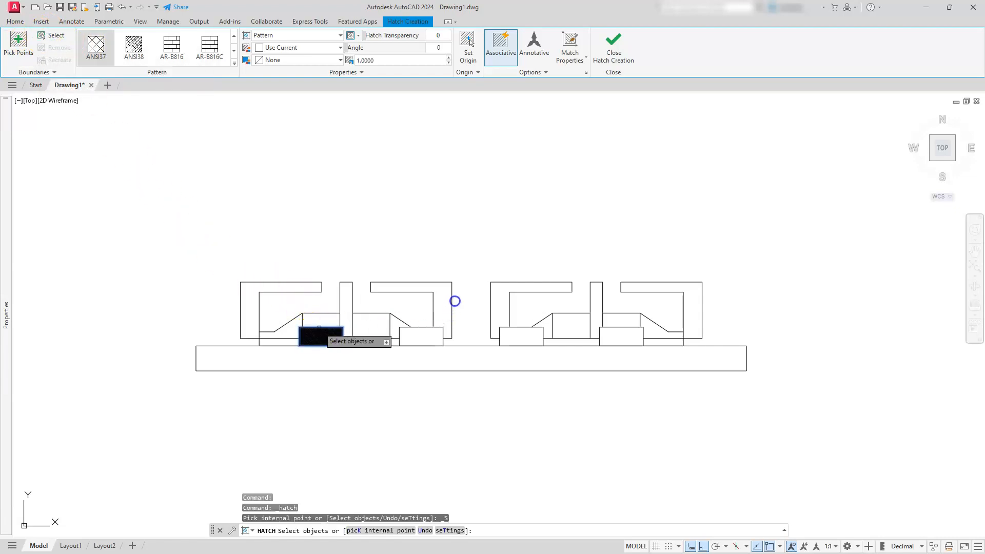
left_click(421, 327)
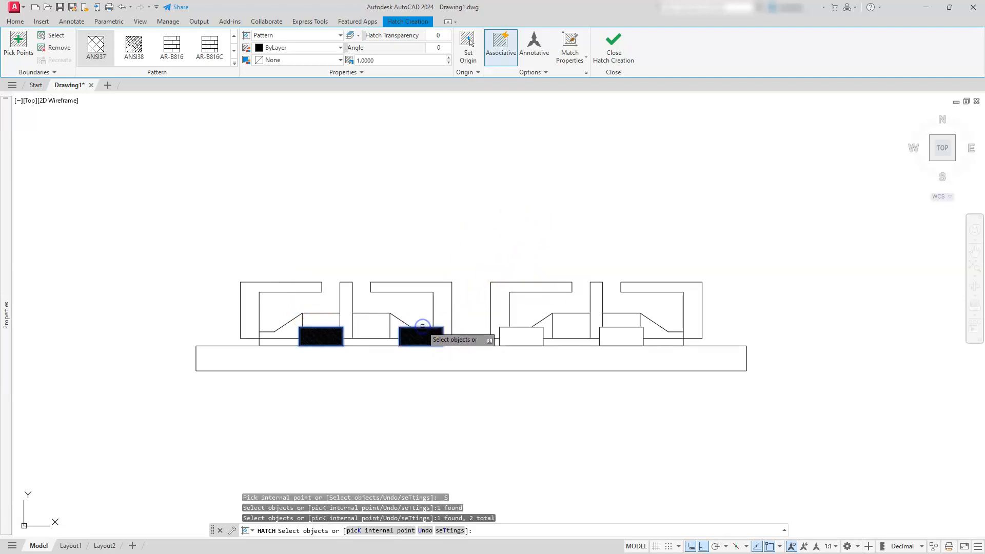
left_click(521, 325)
left_click(521, 333)
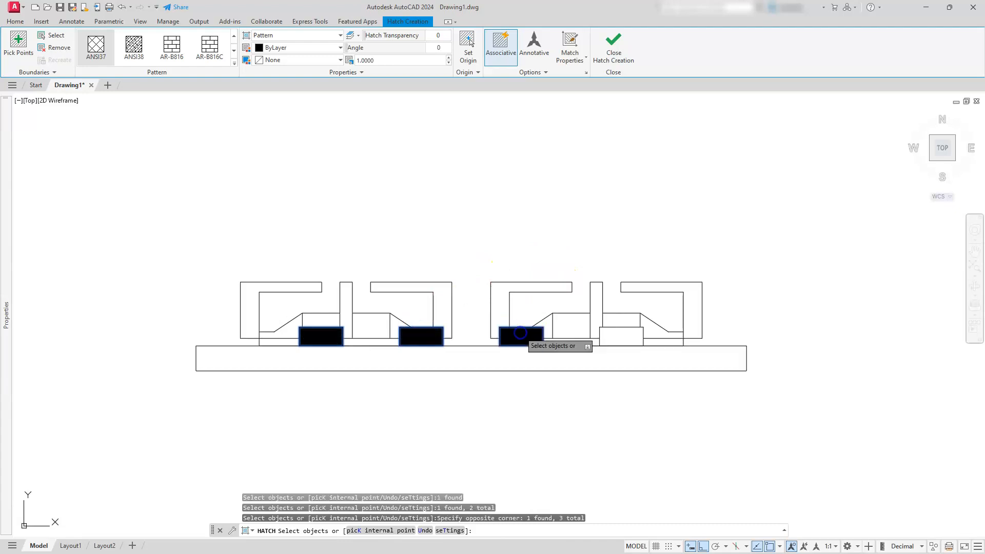
left_click(616, 327)
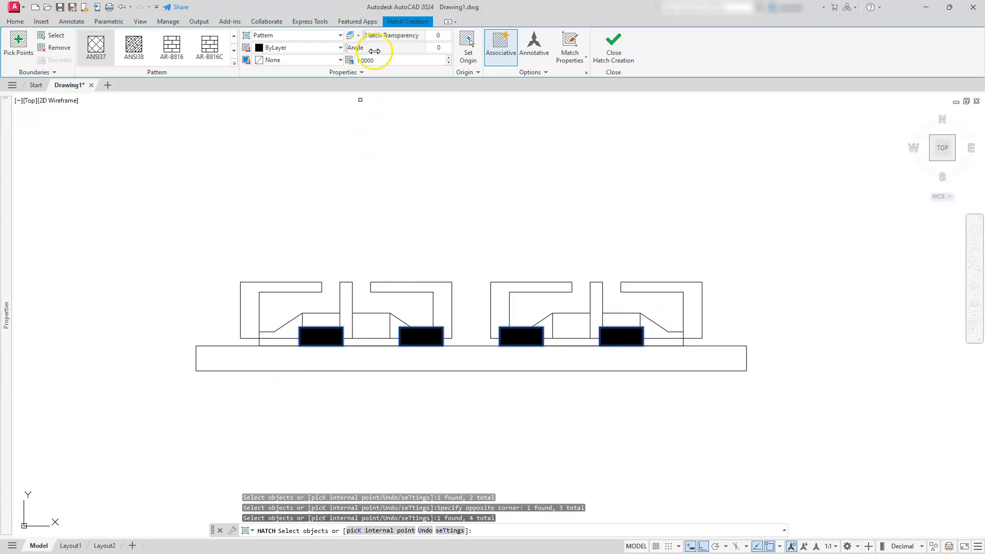
Set the hatch scale to 20 for the side view's four knob rectangles and finish the hatch.
left_click(349, 63)
type("20")
key("Return")
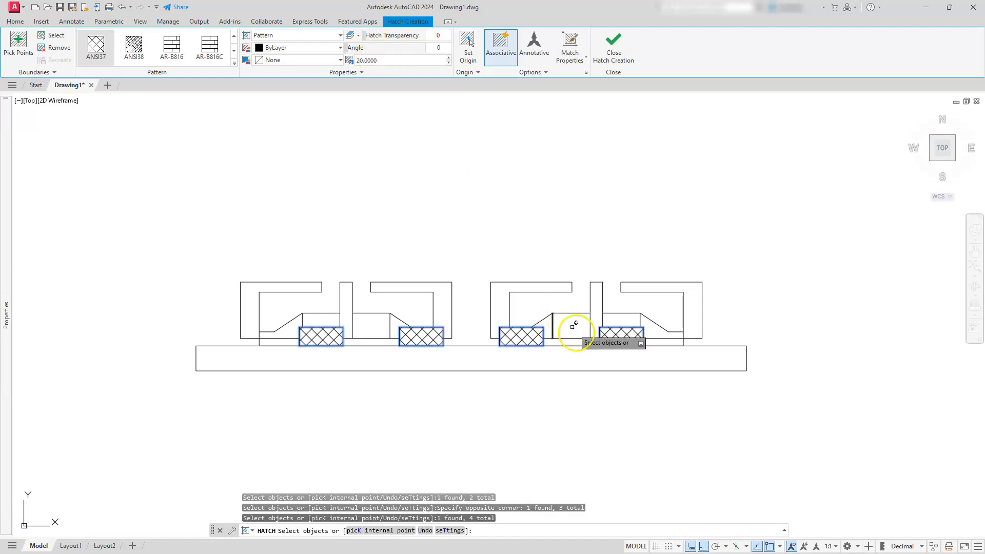
scroll(573, 330, "down", 4)
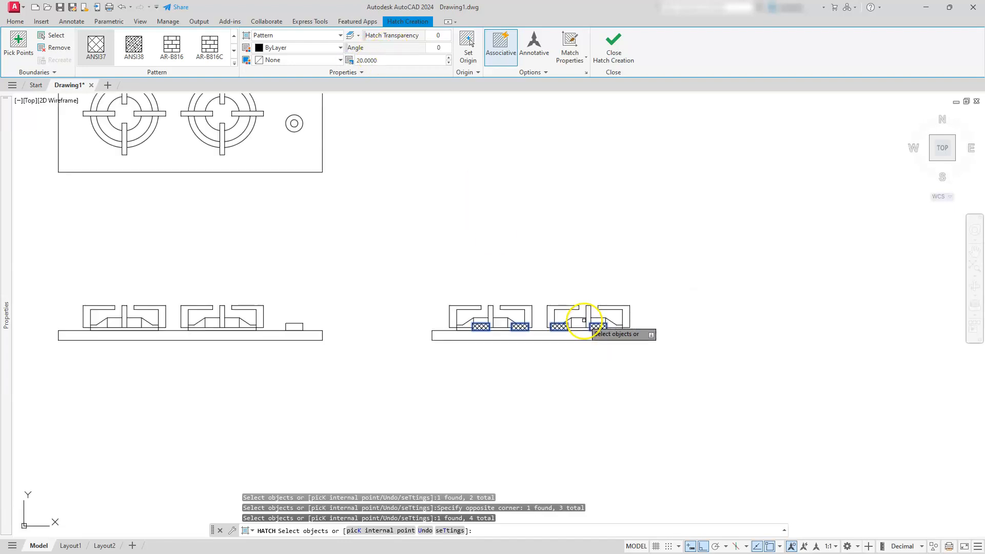
left_click(620, 42)
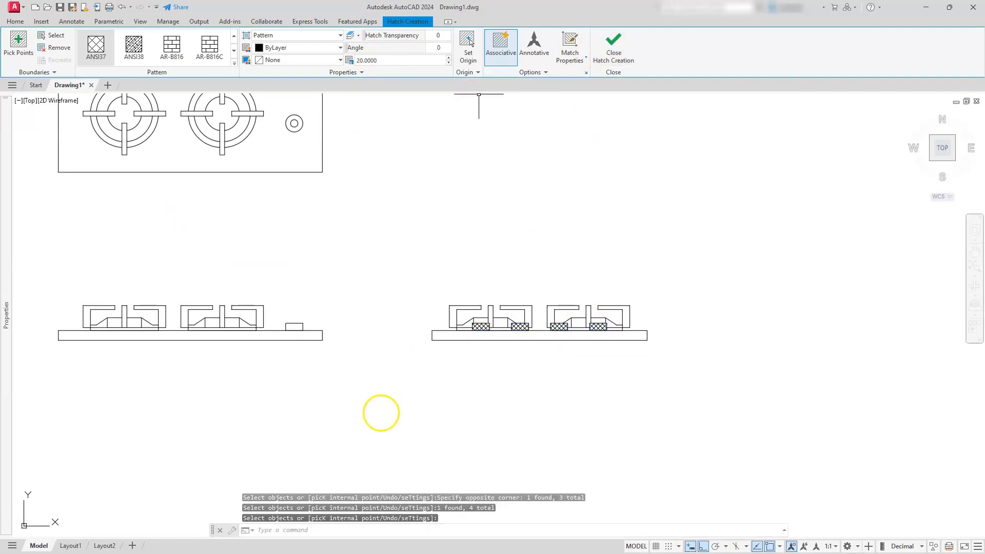
Hatch the front view's knob rectangle with the ANSI37 pattern at scale 20, selecting the rectangle as the boundary object.
scroll(262, 330, "up", 8)
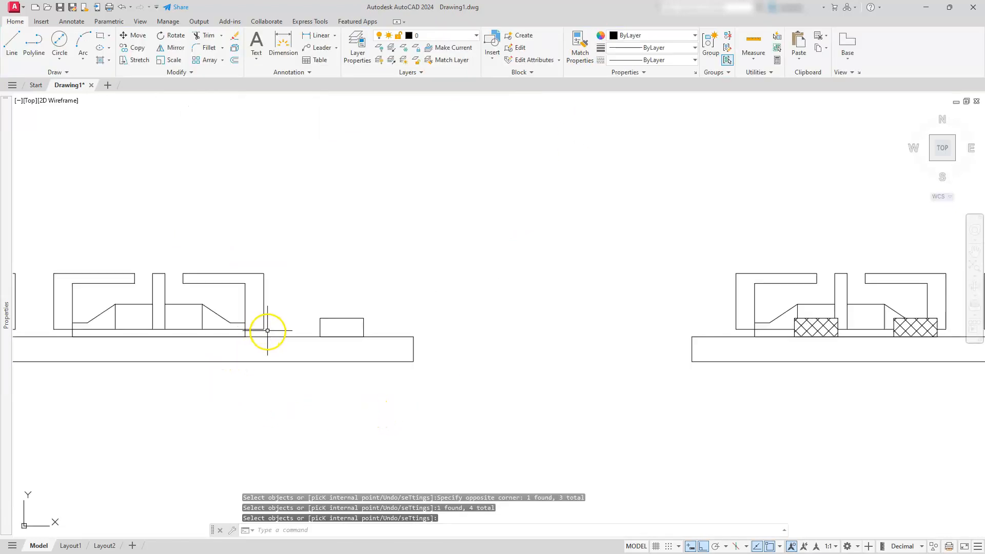
mouse_move(268, 331)
middle_mouse_down()
mouse_move(323, 337)
mouse_move(387, 323)
middle_mouse_up()
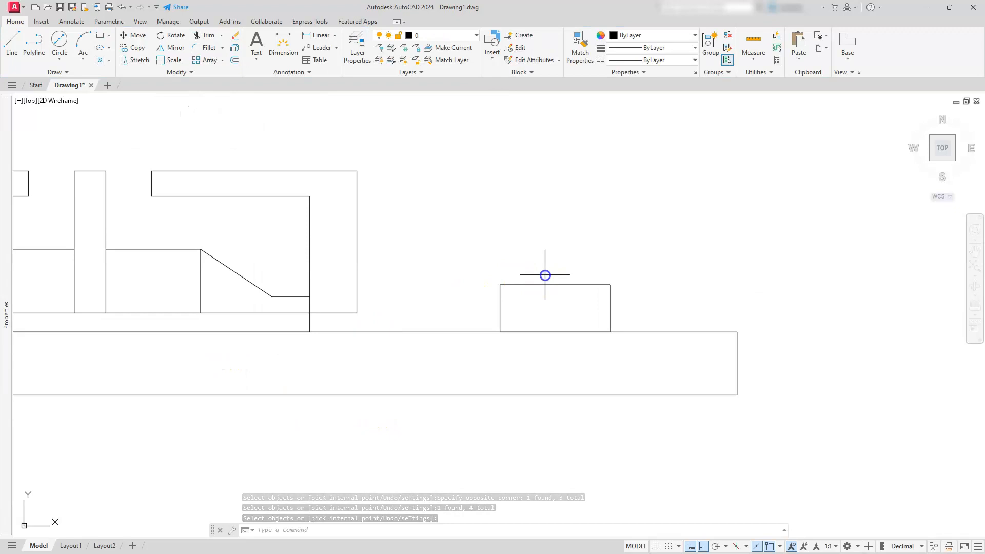
left_click(529, 307)
key("Escape")
key("Escape")
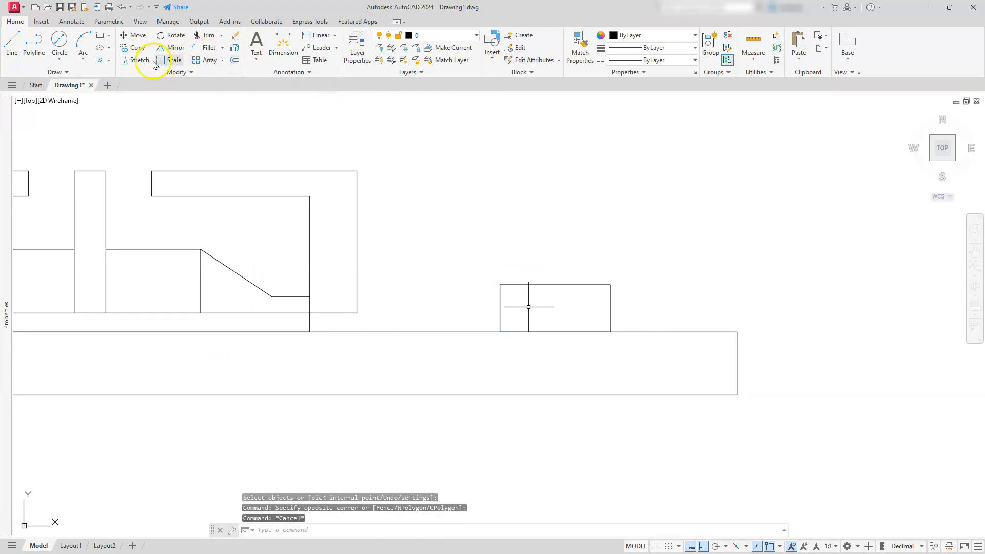
left_click(100, 60)
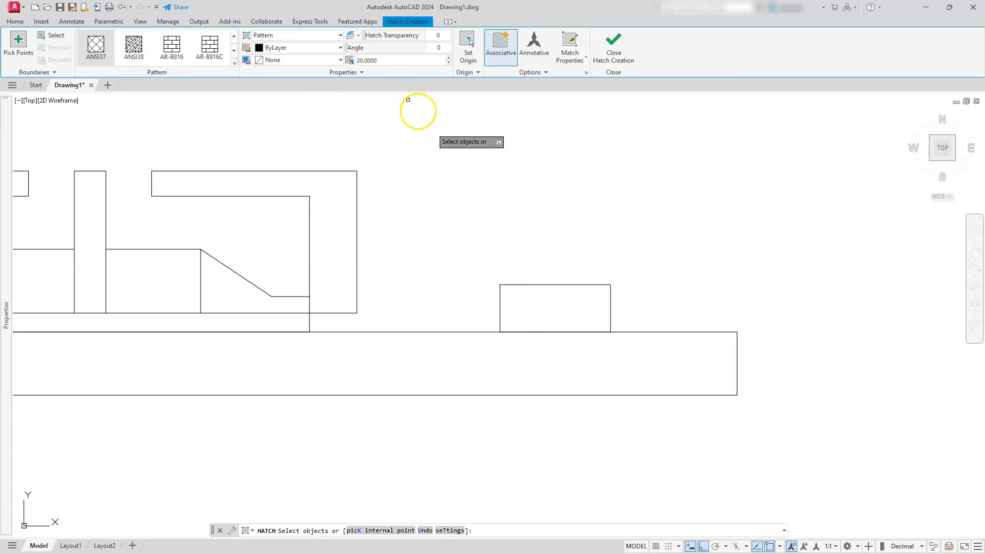
left_click(573, 299)
left_click(525, 293)
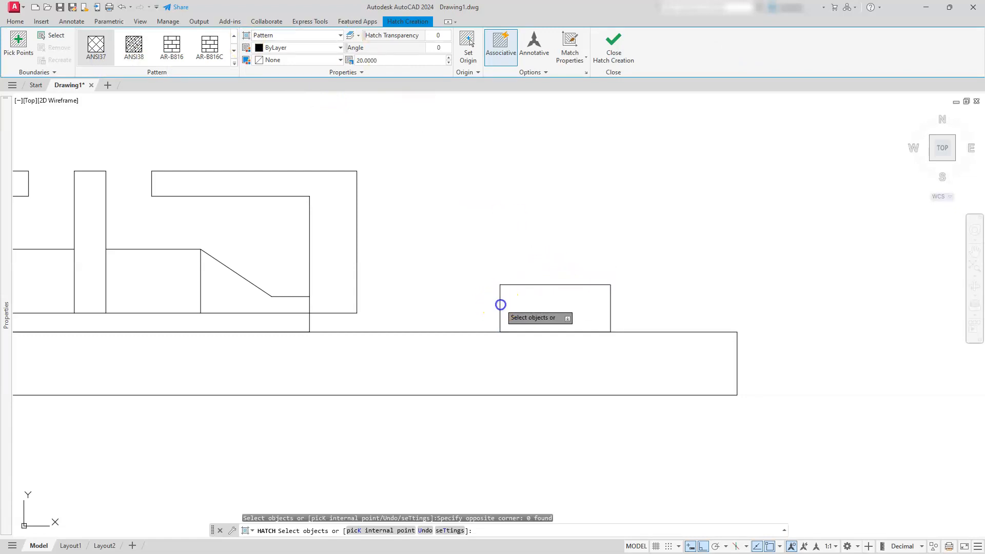
left_click(501, 305)
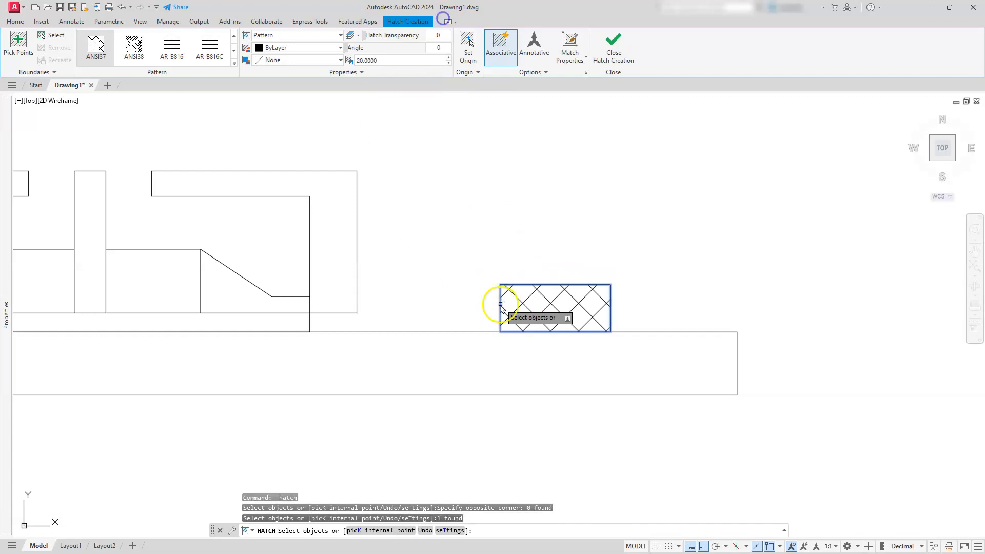
left_click(610, 40)
key("Return")
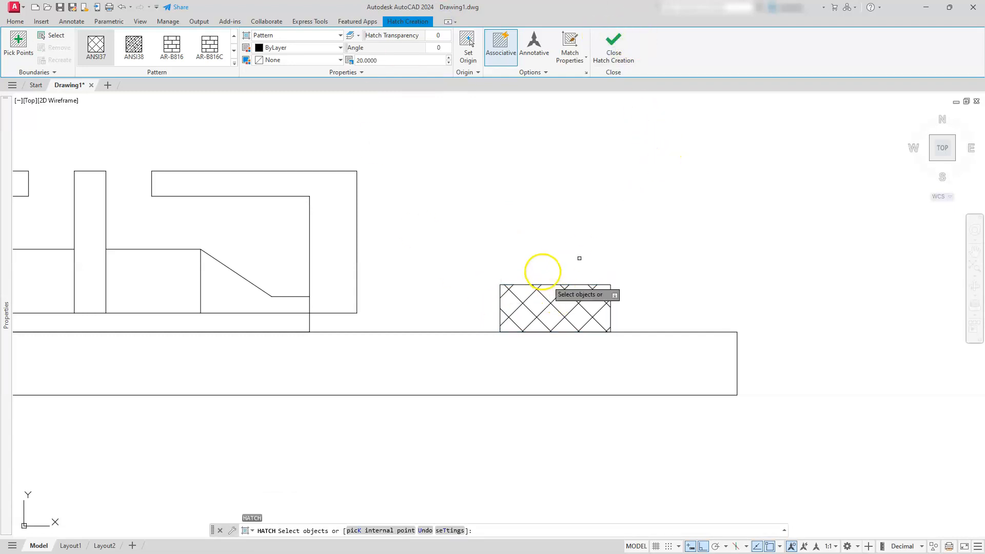
scroll(537, 258, "down", 10)
middle_click_drag(537, 257, 583, 359)
key("Escape")
key("Escape")
key("Escape")
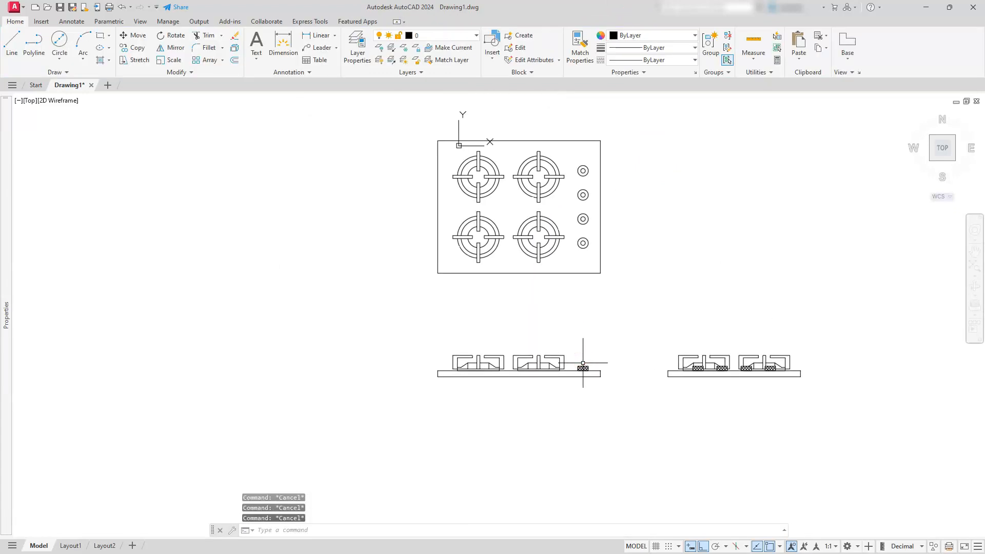